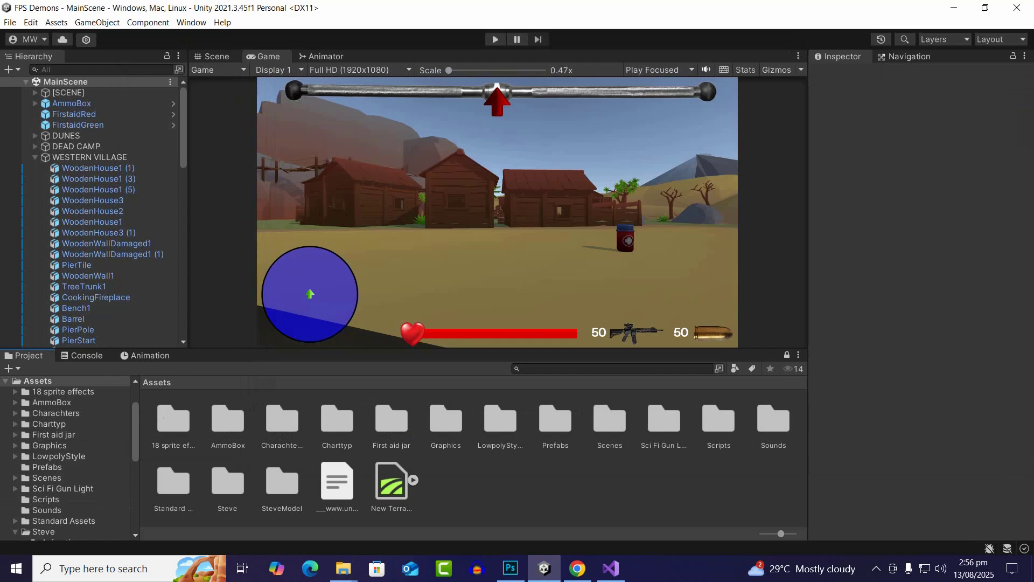
Open the Graphics folder of the project's assets
double_click(446, 420)
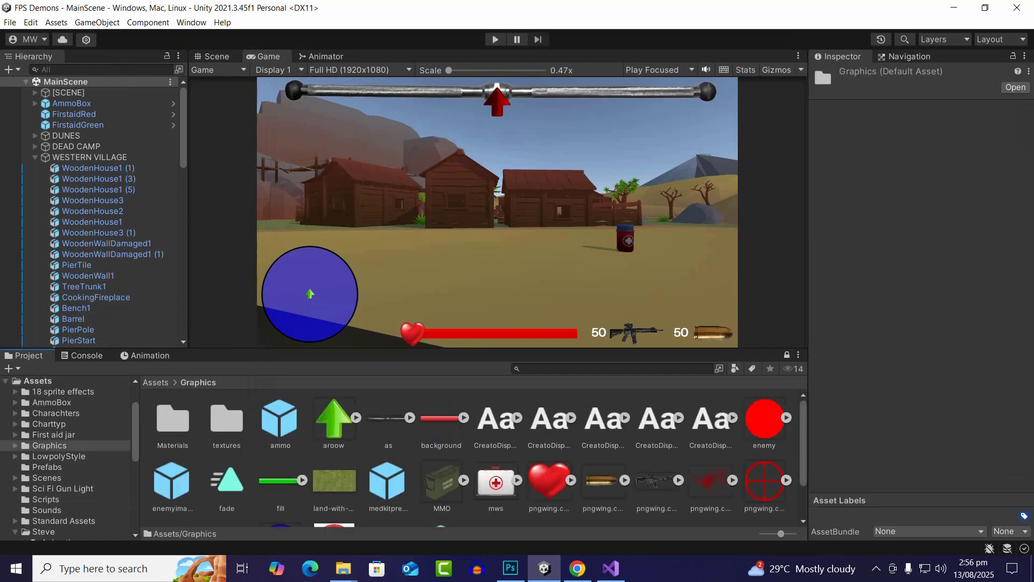
scroll(474, 458, "down", 2)
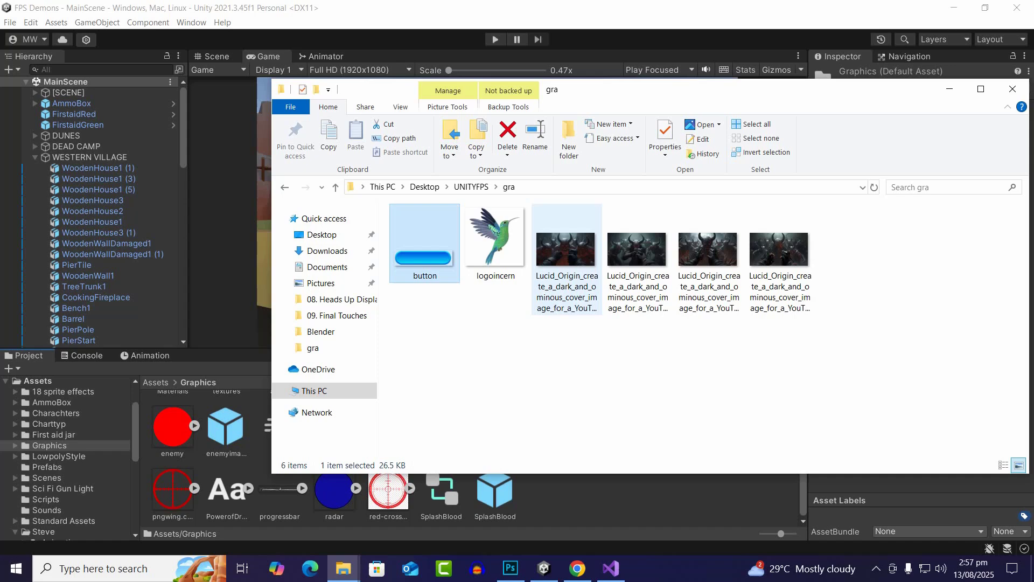
Preview the Lucid_Origin demon cover images in the gra folder to compare them, finishing by closing the image viewer
left_click(567, 253)
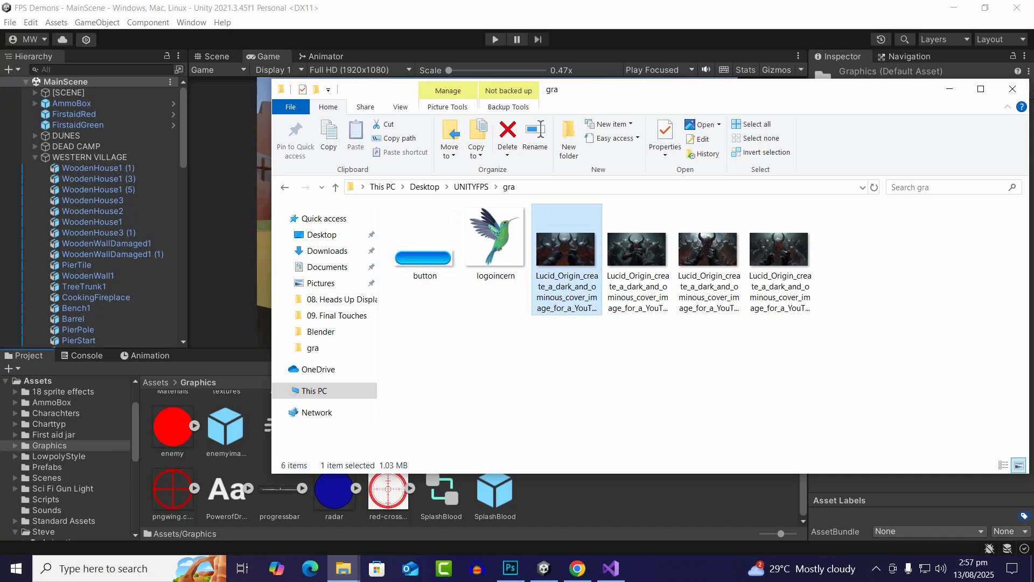
double_click(567, 253)
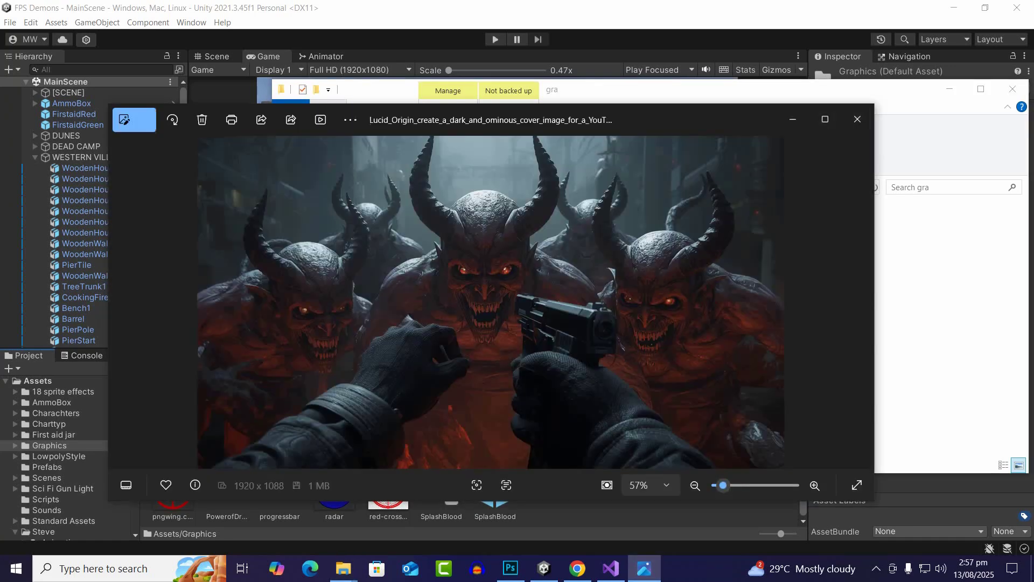
left_click(862, 302)
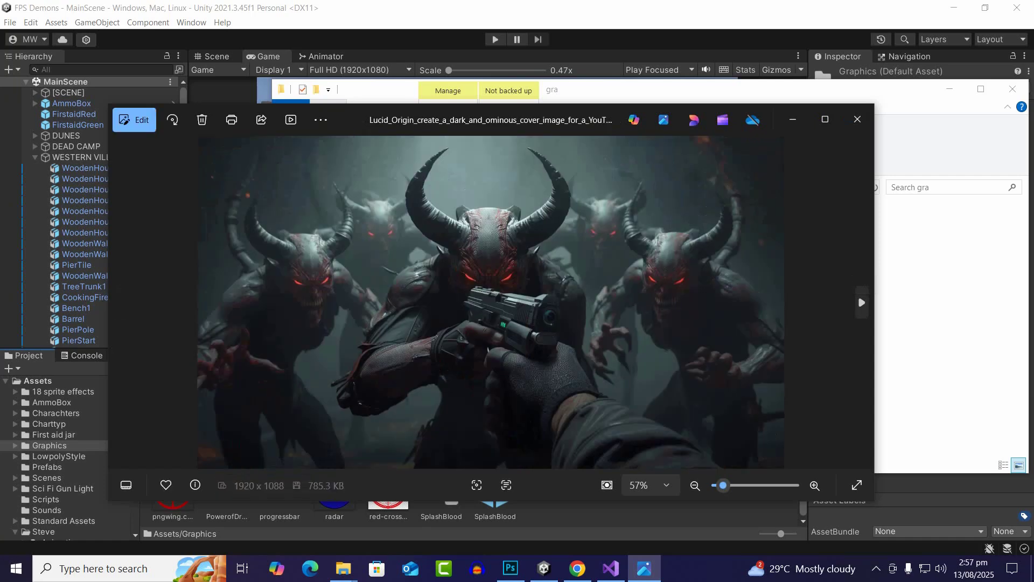
left_click(862, 303)
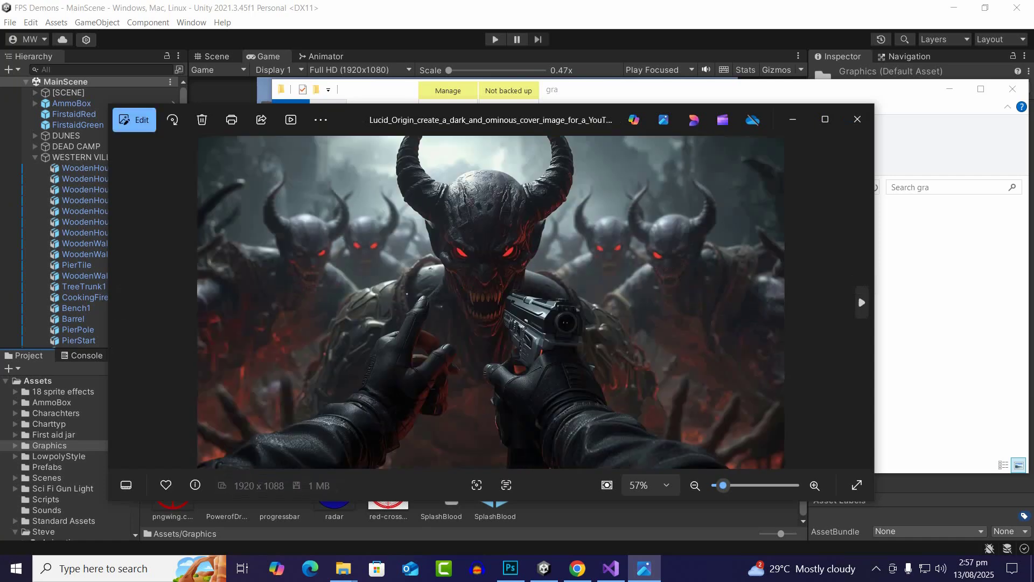
left_click(862, 302)
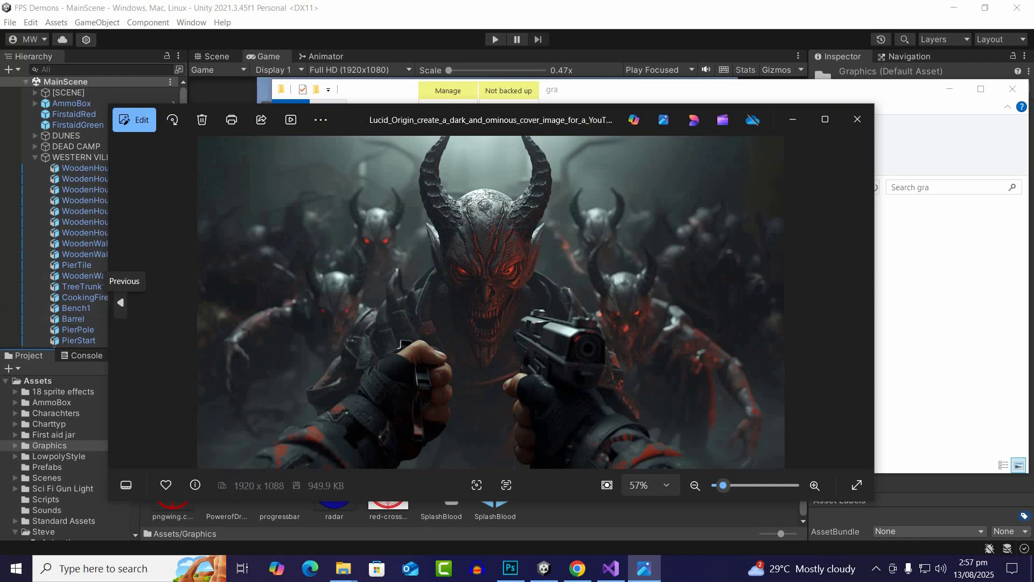
left_click(121, 302)
left_click(120, 302)
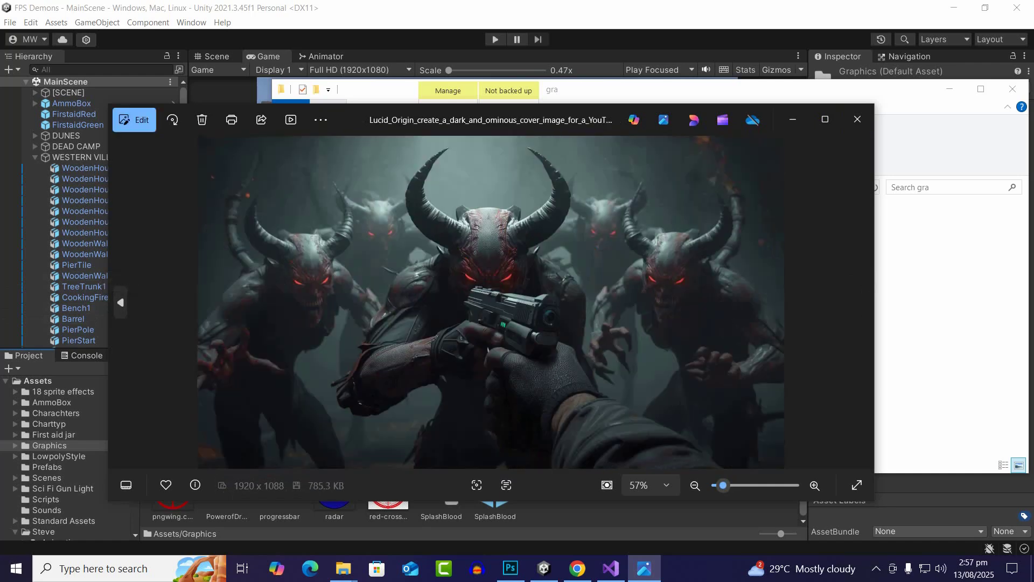
left_click(862, 302)
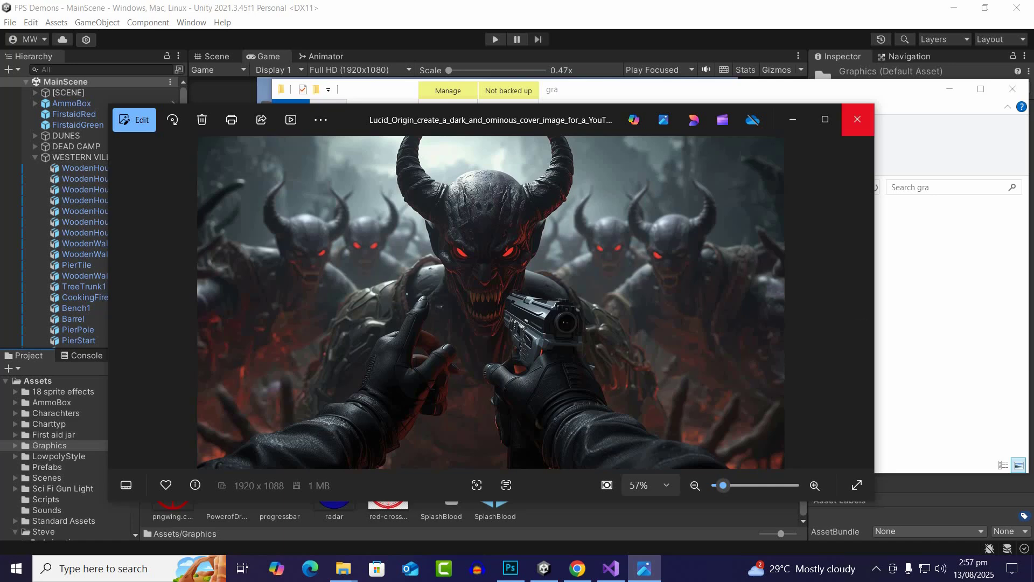
left_click(858, 120)
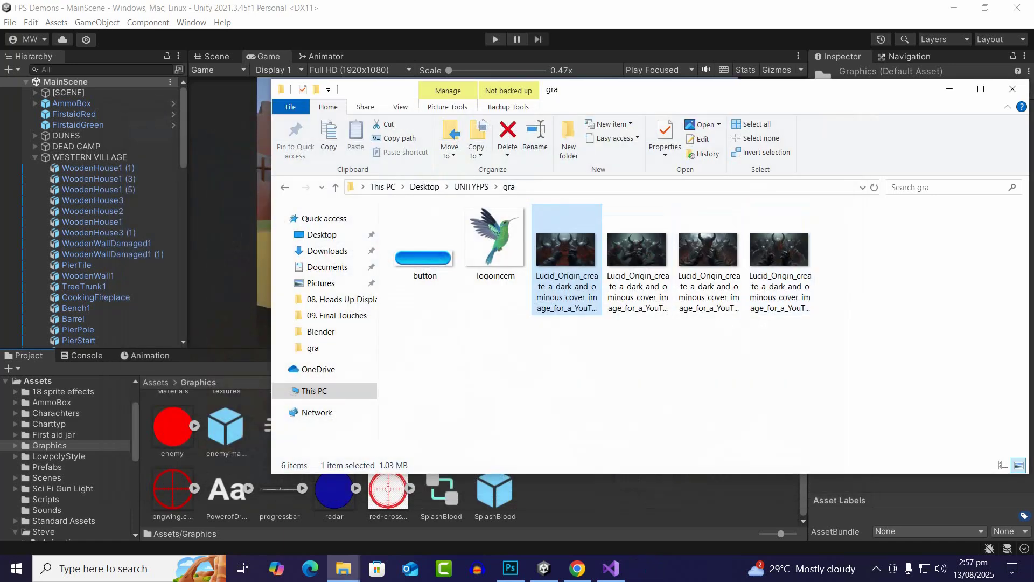
Import the last Lucid_Origin demon cover image from the gra folder into the project's Graphics folder
left_click(779, 259)
left_click_drag(780, 259, 741, 350)
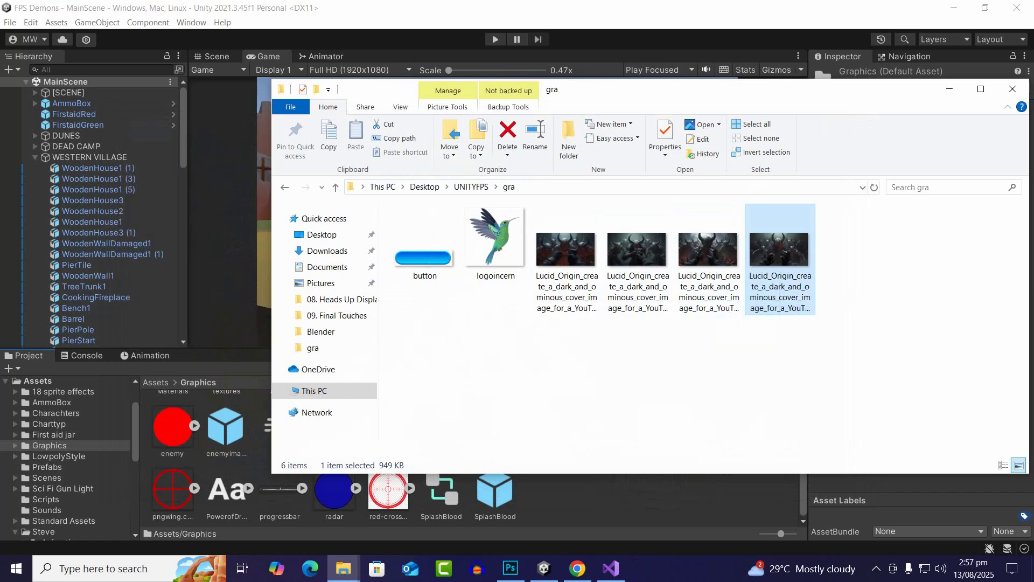
left_click(678, 500)
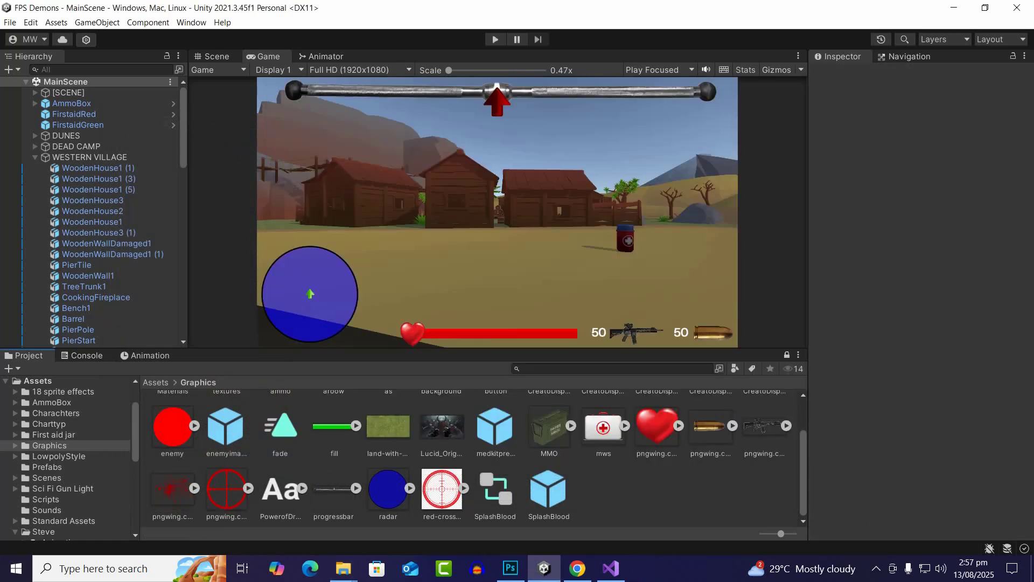
Collapse the WESTERN VILLAGE group in the hierarchy and save MainScene
left_click(35, 157)
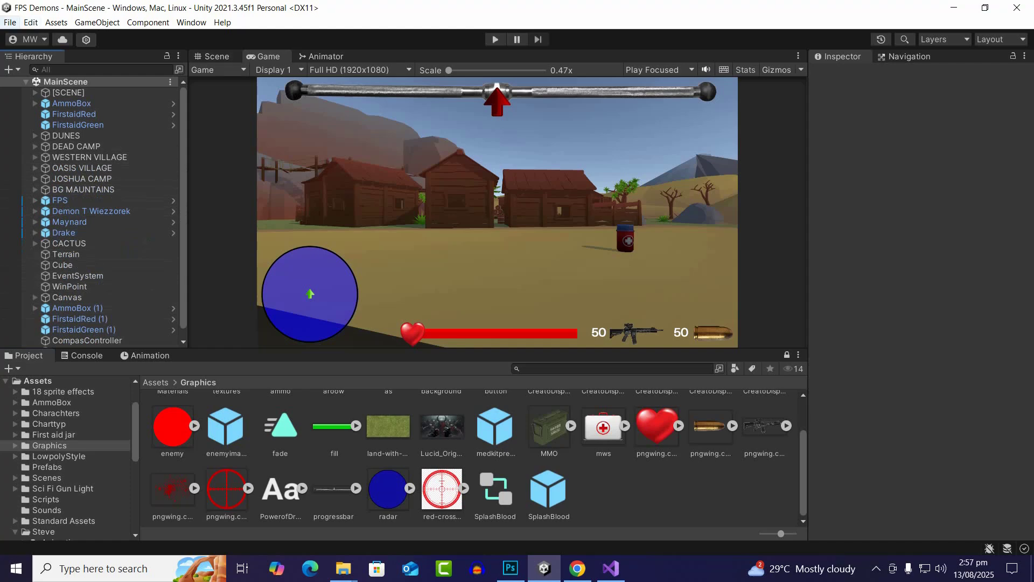
left_click(10, 22)
left_click(32, 79)
Create a new scene named MainMenu in the project's Scenes folder
left_click(155, 382)
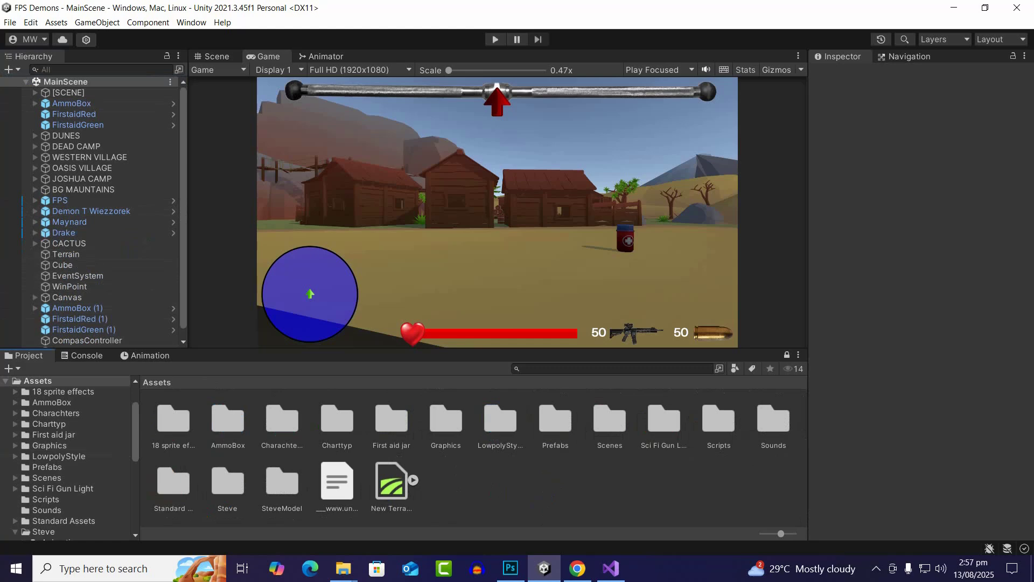
double_click(609, 420)
left_click(223, 420)
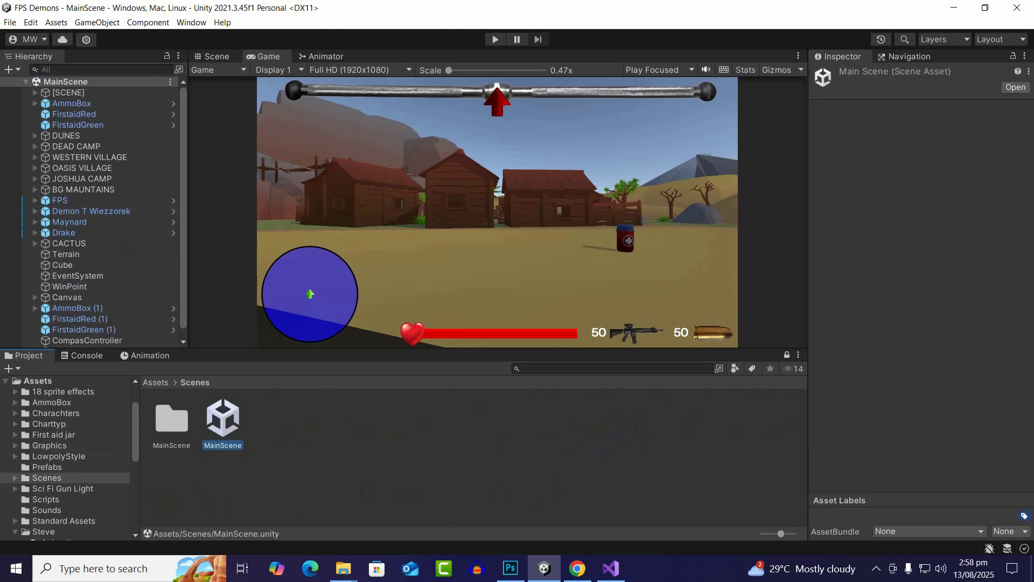
right_click(344, 469)
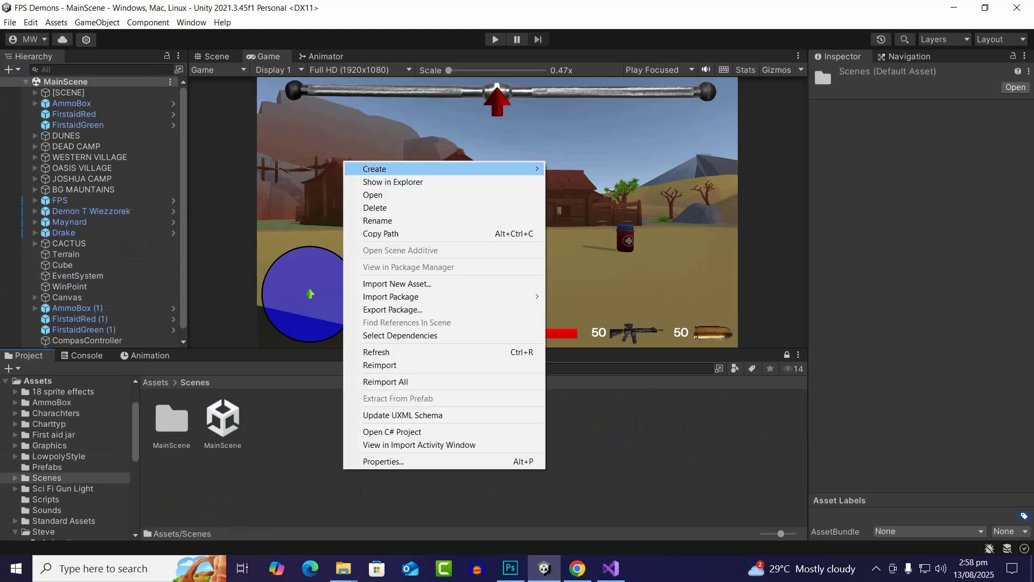
mouse_move(388, 169)
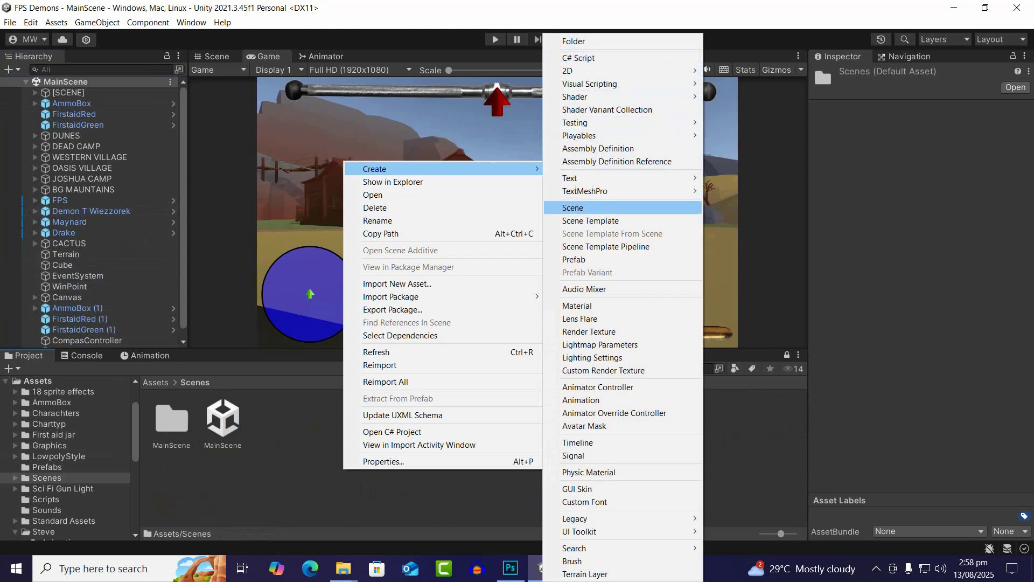
left_click(573, 207)
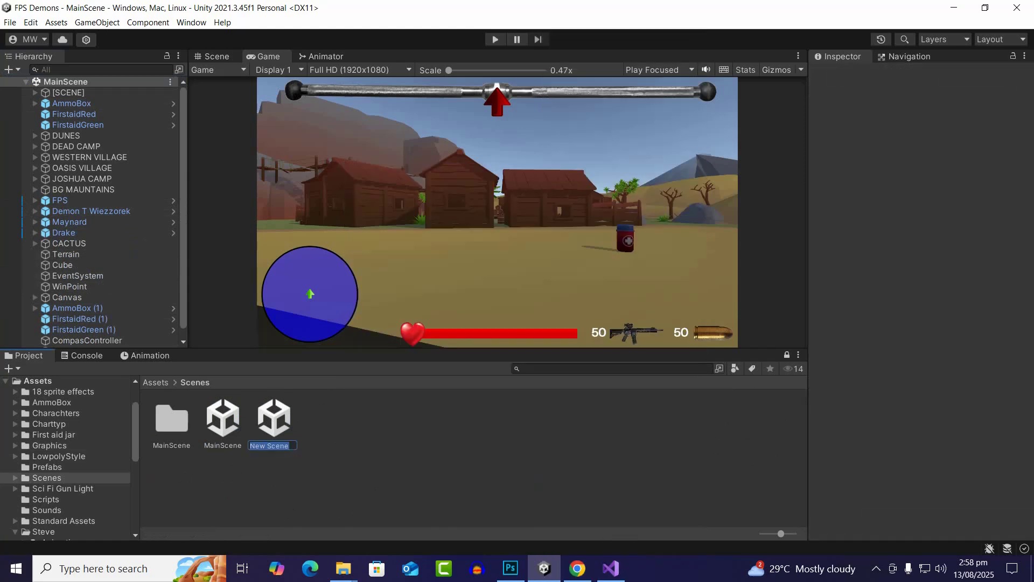
type("MainMenu")
key("Return")
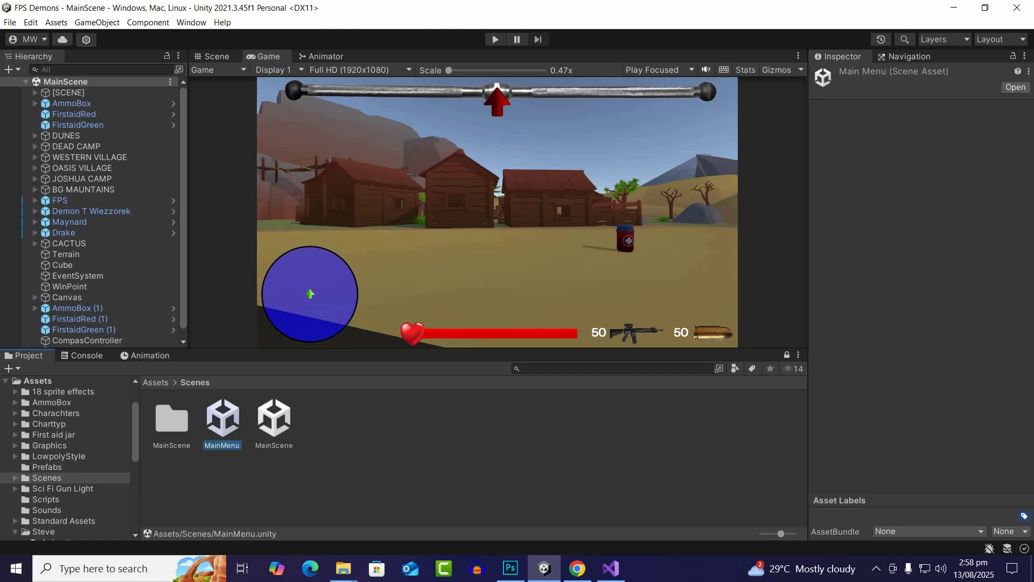
Open the MainMenu scene and switch its Scene view to 2D mode
key("Return")
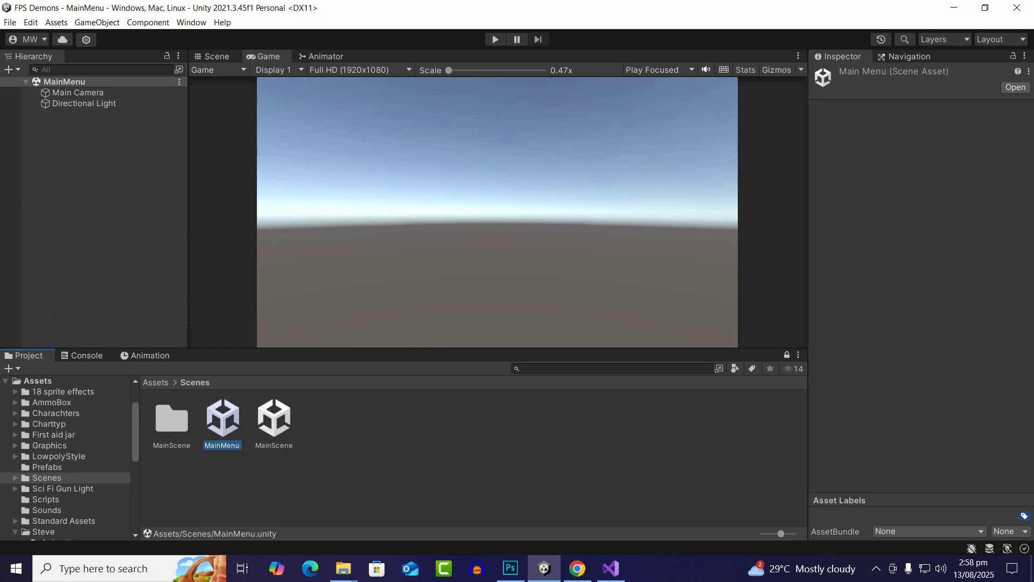
key("ctrl+1")
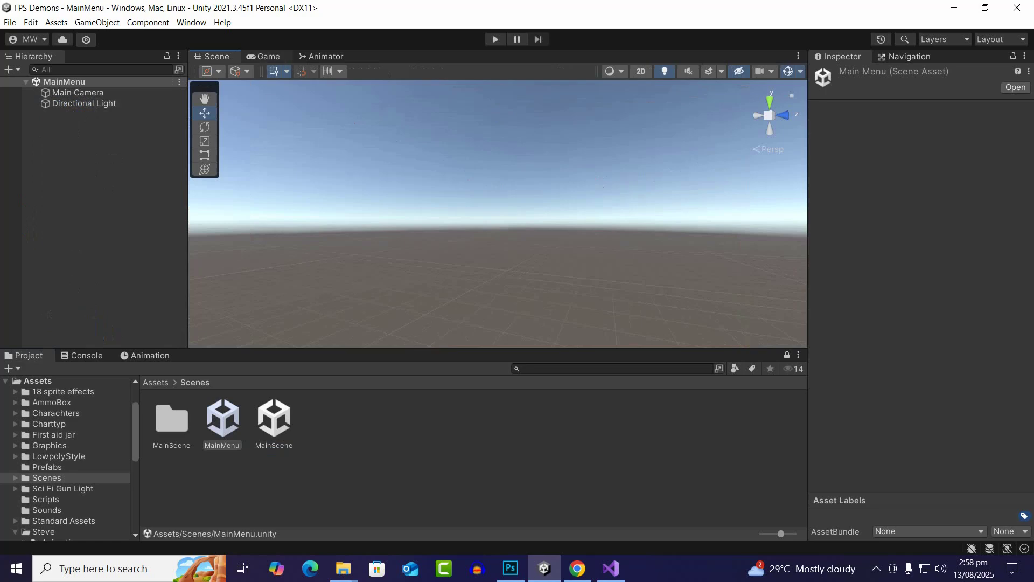
left_click(642, 71)
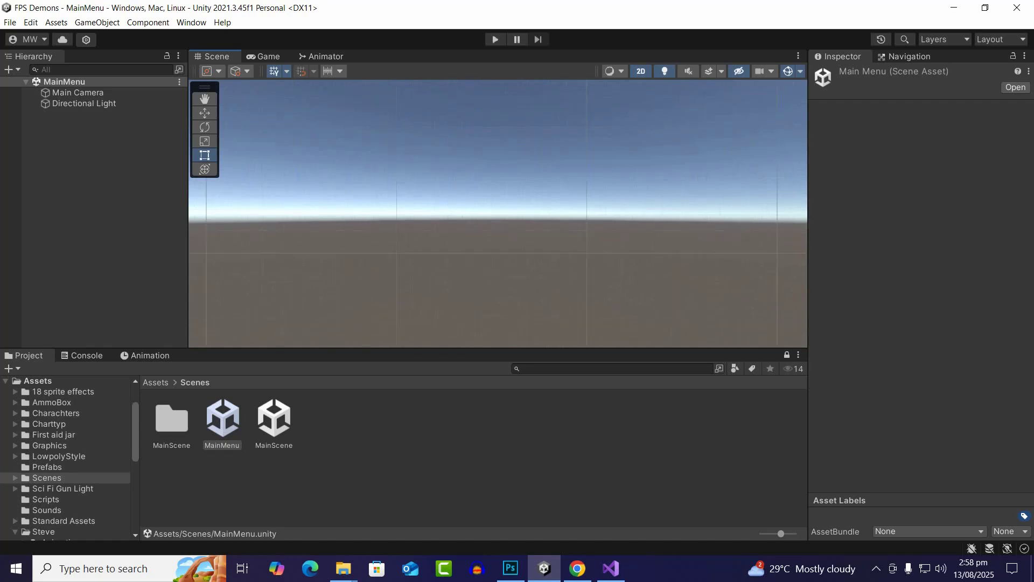
Add a UI Canvas to the MainMenu scene and check its frame in the Game and Scene views
right_click(85, 156)
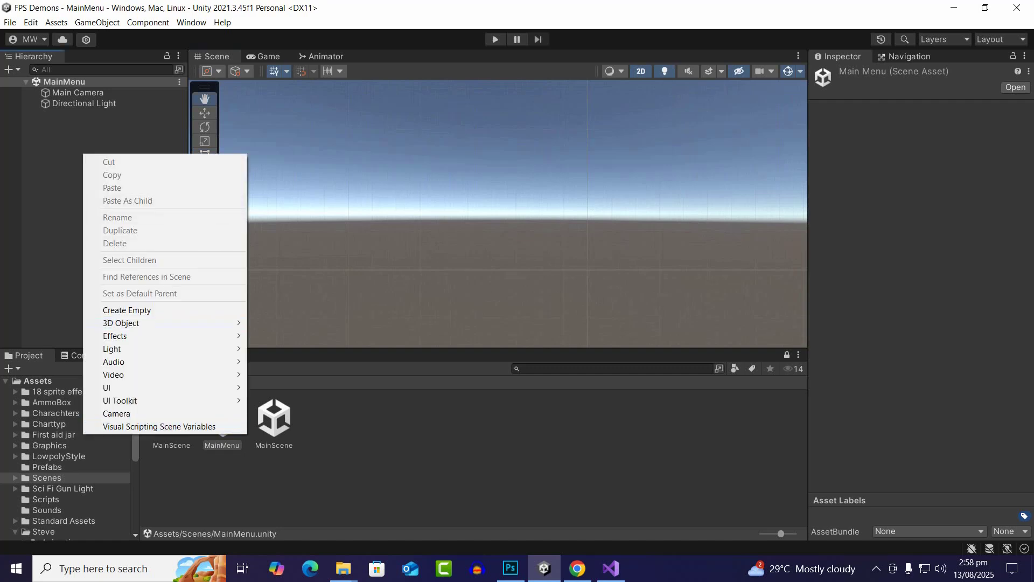
mouse_move(135, 388)
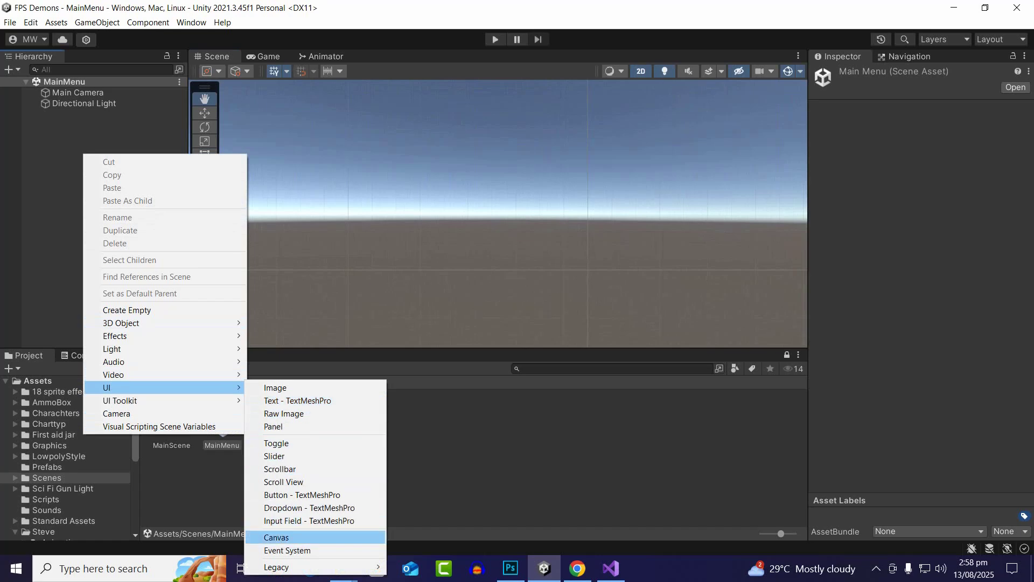
left_click(277, 537)
left_click(267, 56)
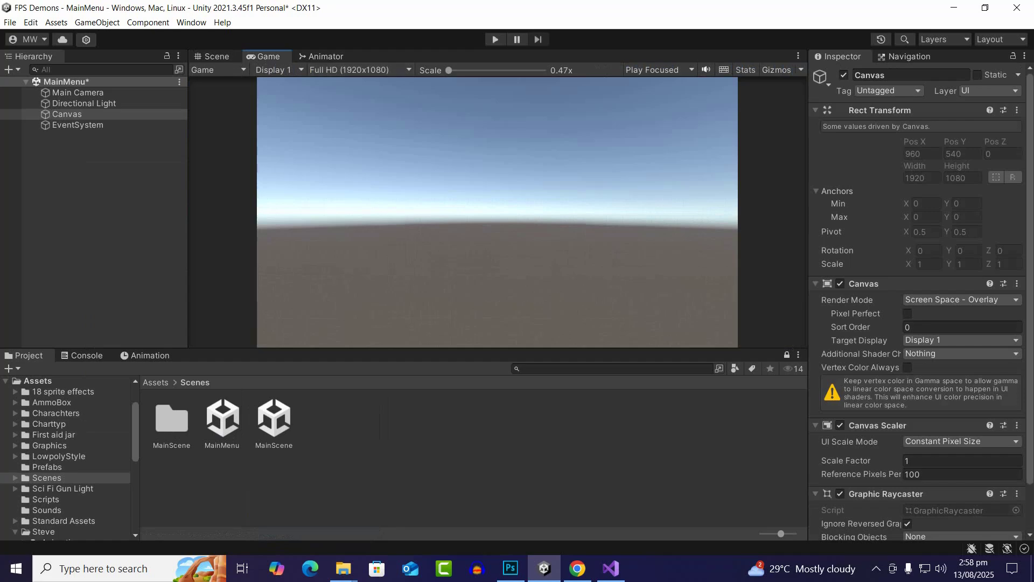
left_click(67, 114)
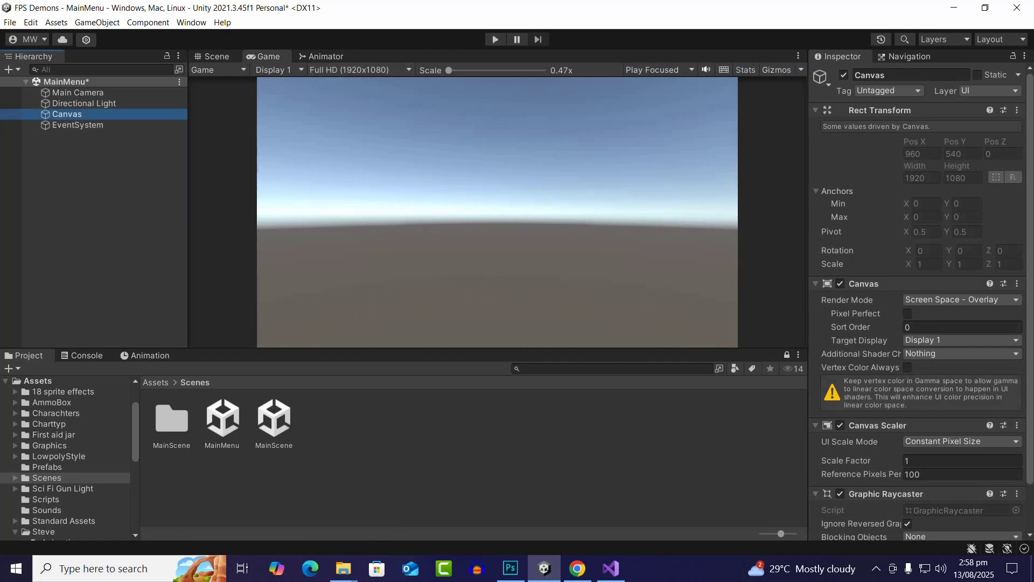
left_click(217, 56)
scroll(361, 231, "down", 10)
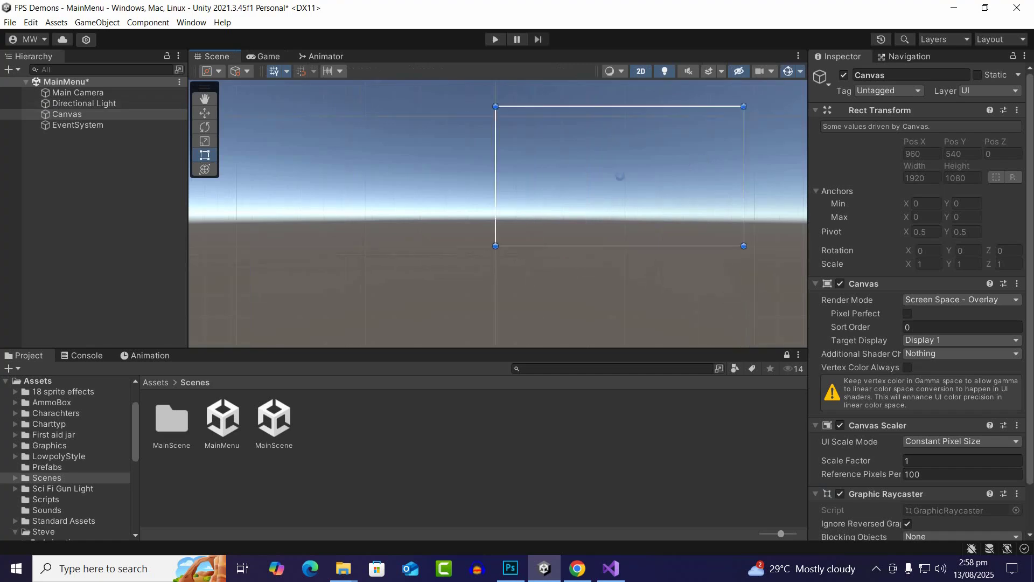
left_click(205, 99)
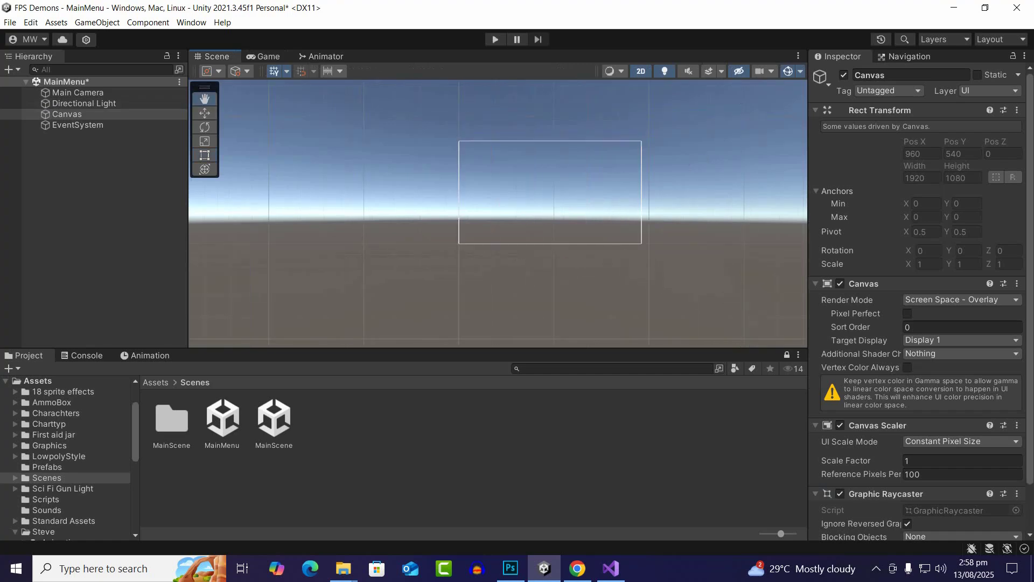
scroll(659, 176, "up", 9)
scroll(656, 146, "up", 2)
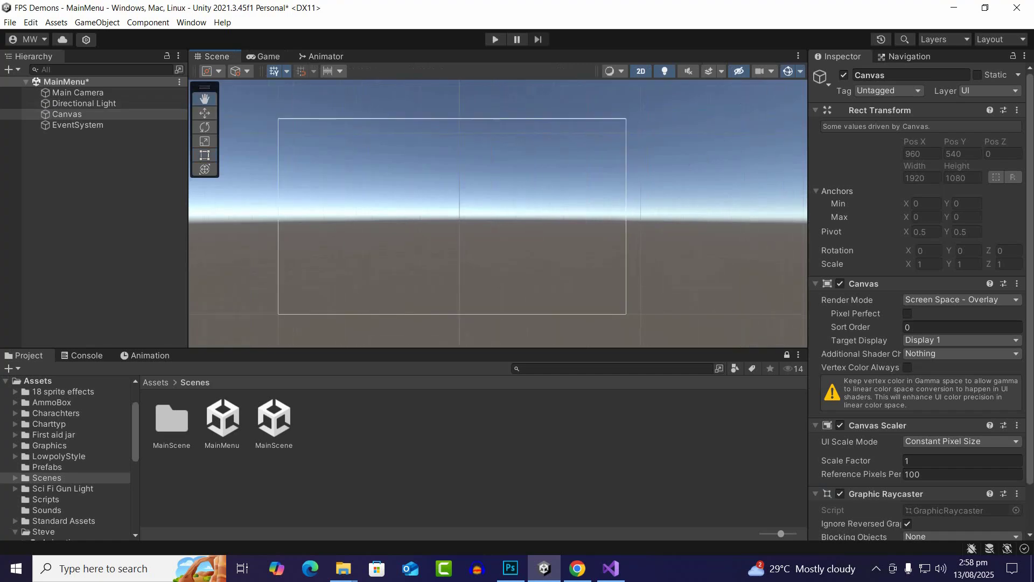
Set the Canvas Scaler to Scale With Screen Size with a reference resolution of 1920 by 1080
left_click(66, 114)
scroll(917, 323, "down", 3)
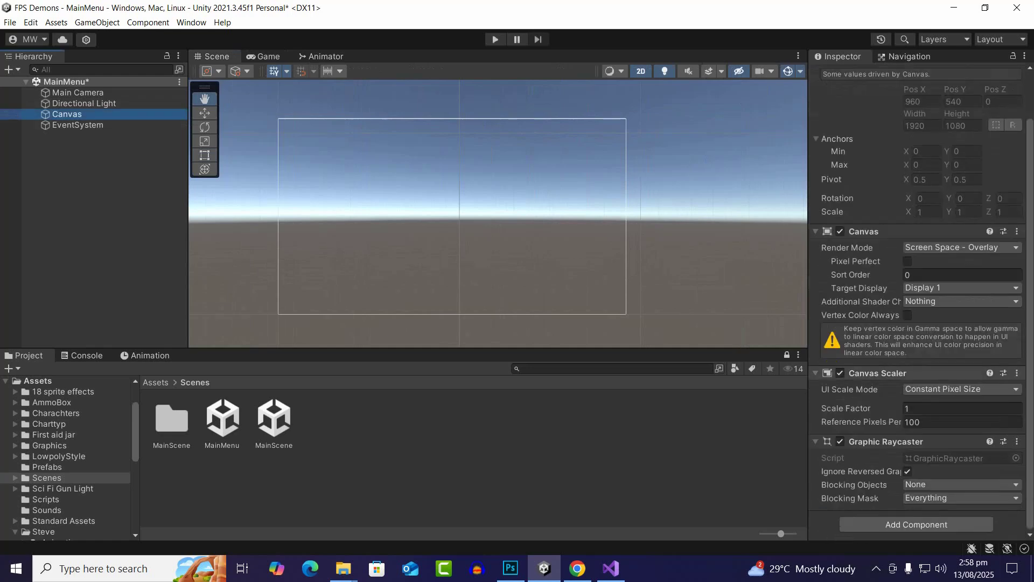
left_click(962, 389)
left_click(951, 416)
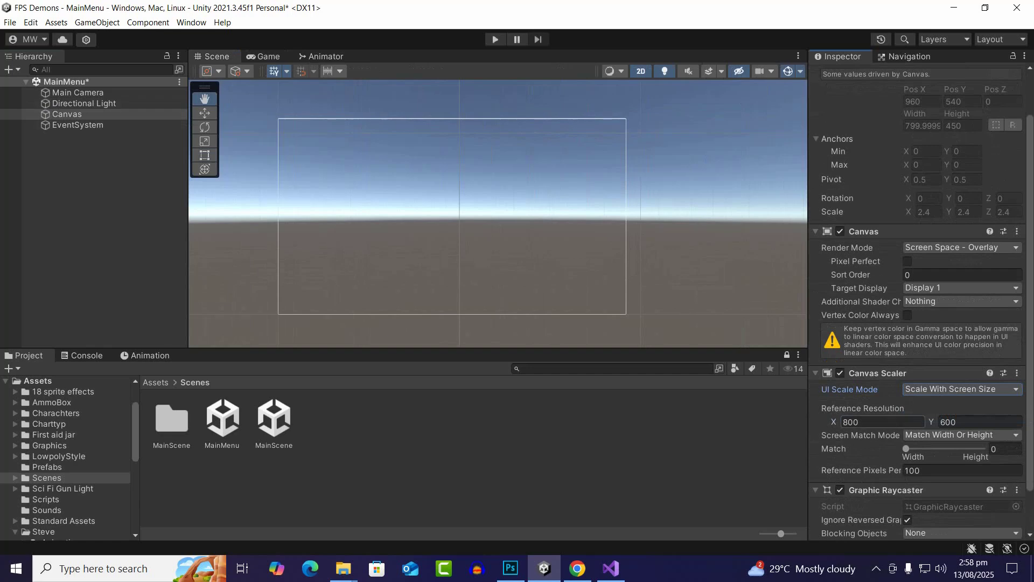
left_click(876, 422)
type("1920")
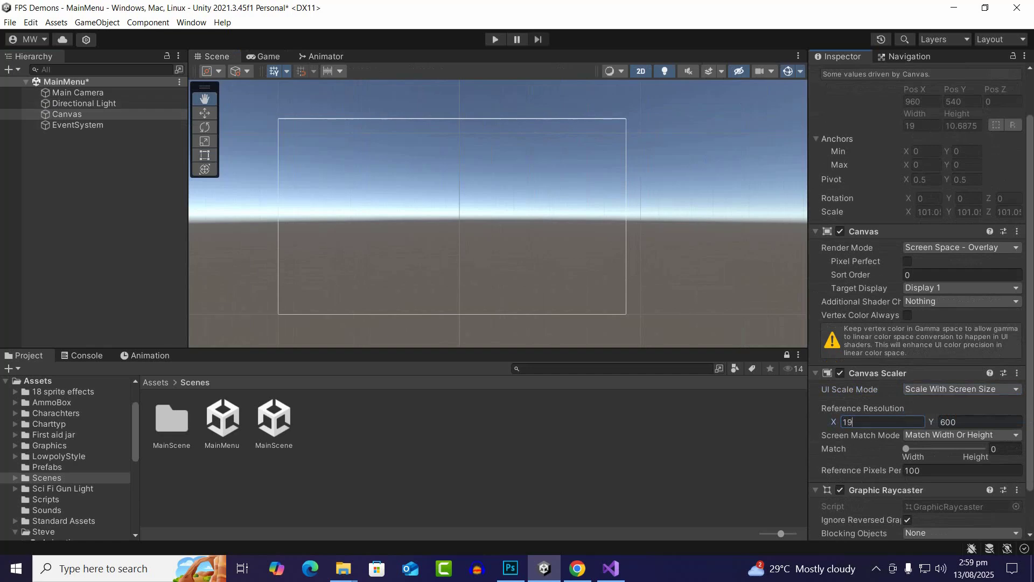
key("Tab")
type("1080")
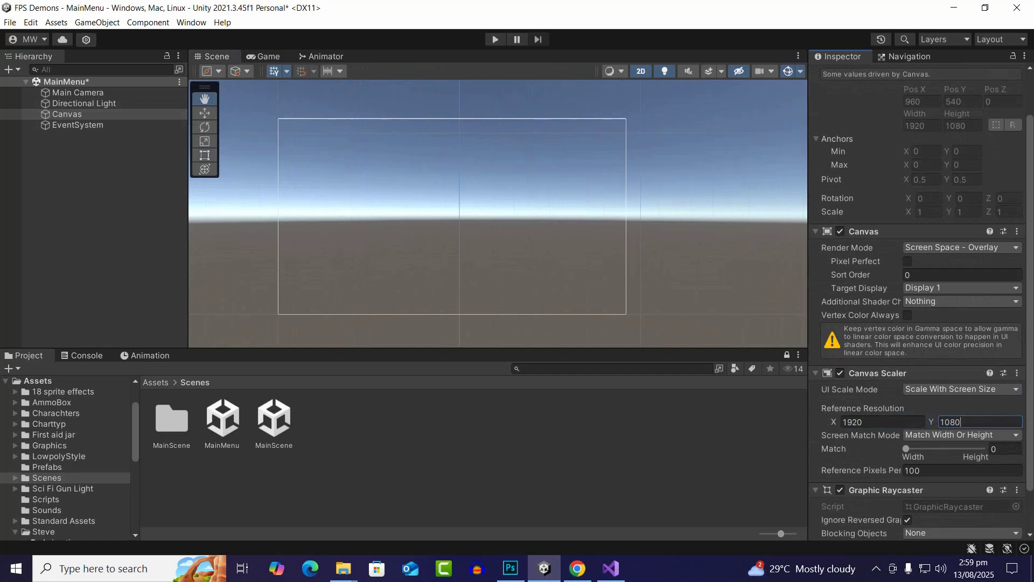
left_click(883, 422)
left_click(980, 422)
left_click(102, 178)
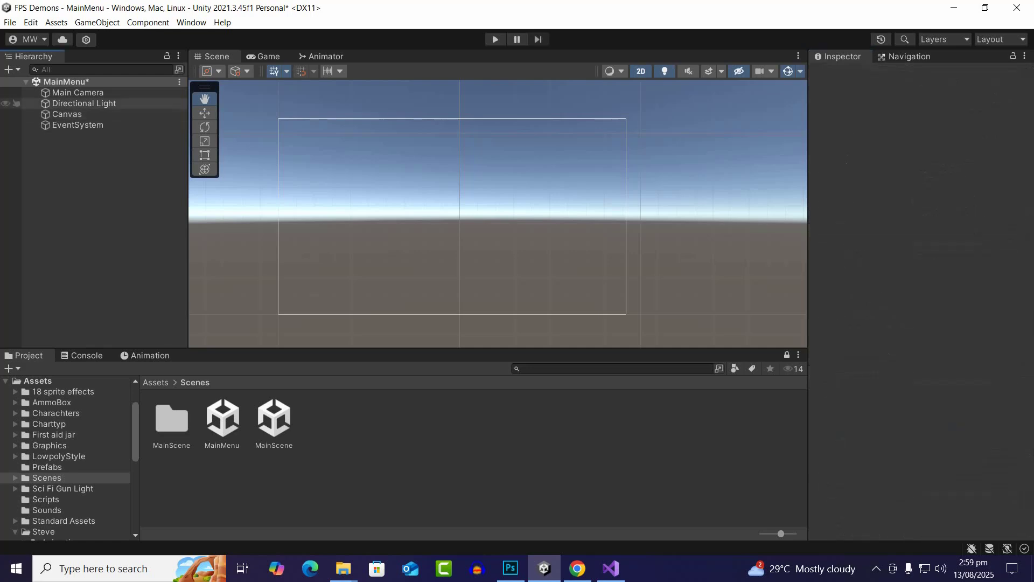
Add a Raw Image as a child of the Canvas
left_click(92, 104)
left_click(81, 114)
right_click(64, 115)
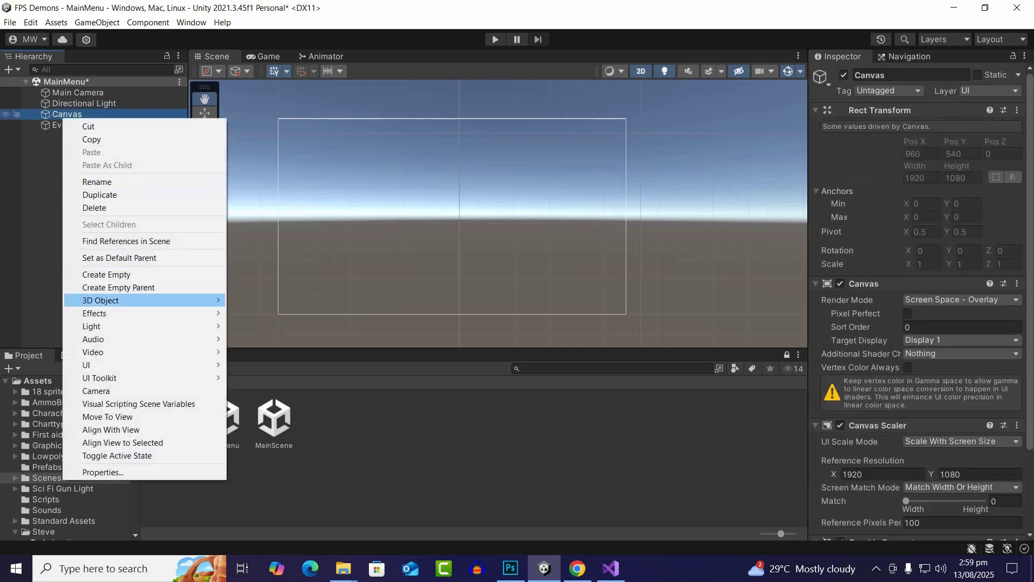
mouse_move(119, 365)
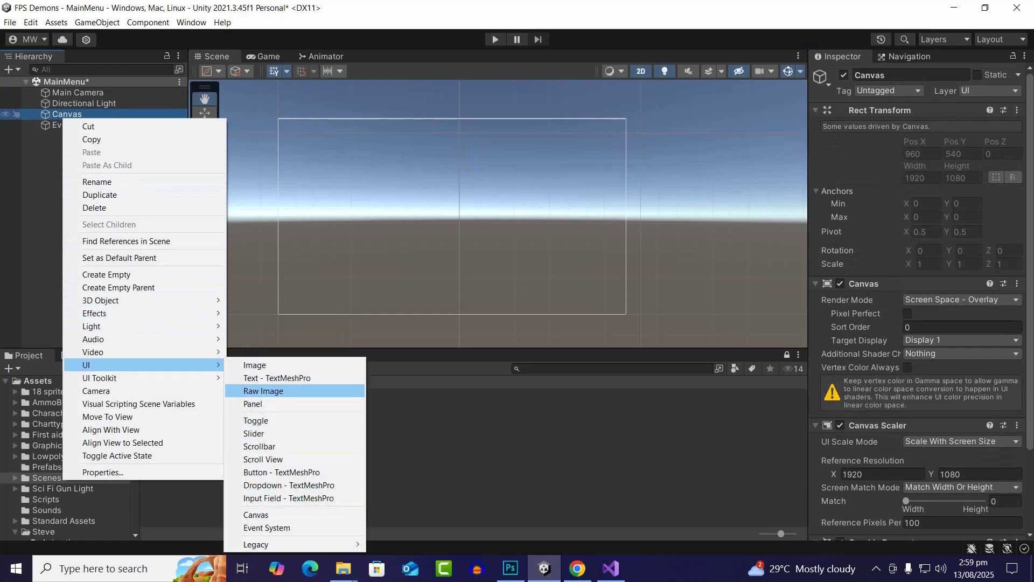
left_click(263, 391)
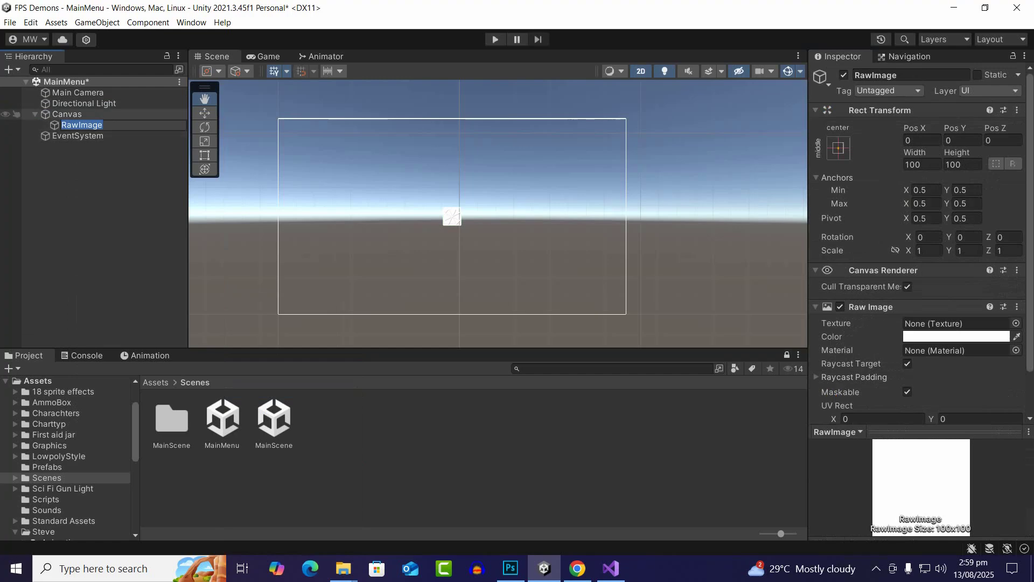
Convert the Lucid_Origin demon cover image in the Graphics folder to the Sprite (2D and UI) texture type and apply it
left_click(68, 114)
left_click(156, 383)
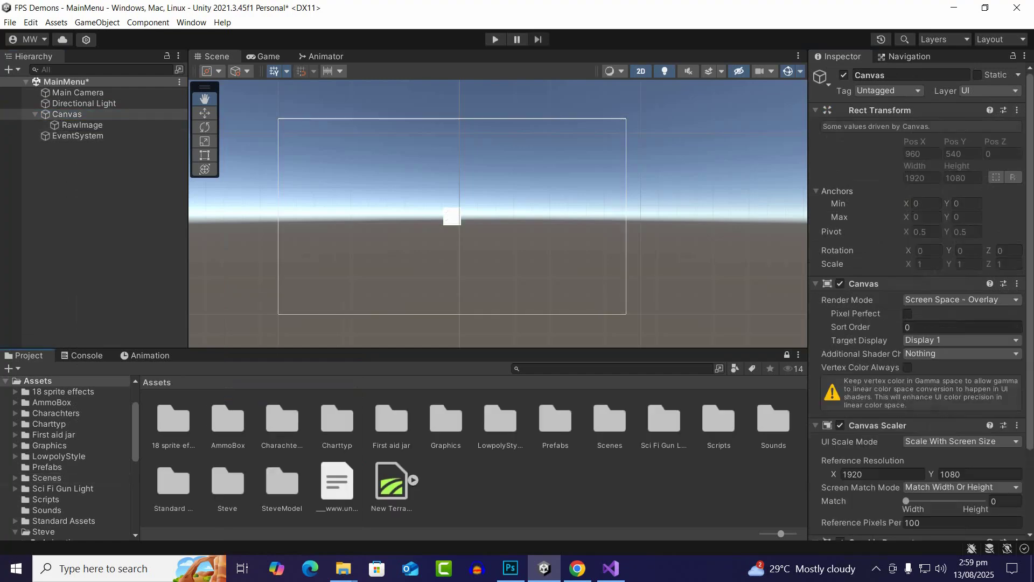
double_click(446, 422)
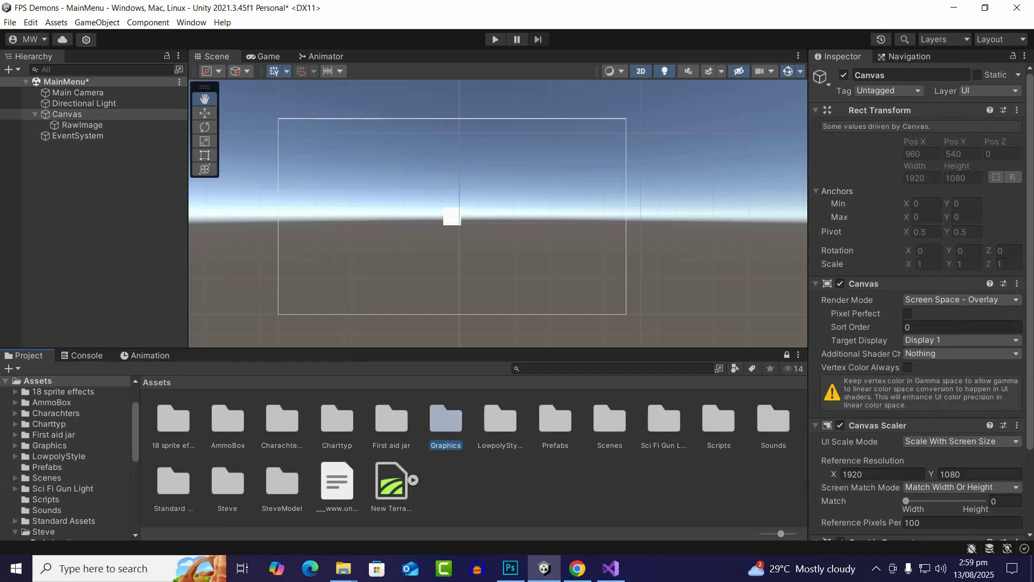
scroll(474, 458, "down", 3)
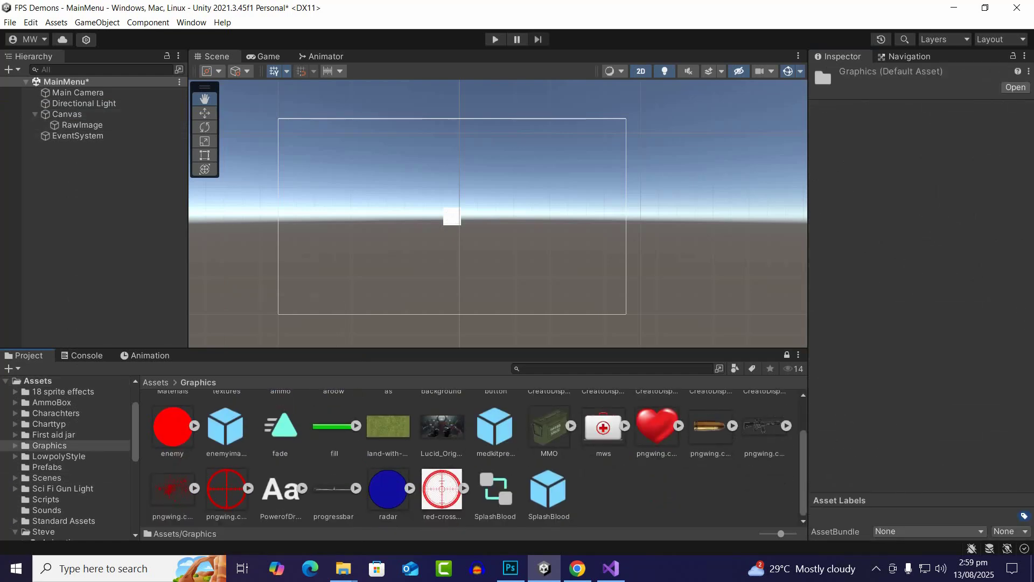
left_click(443, 428)
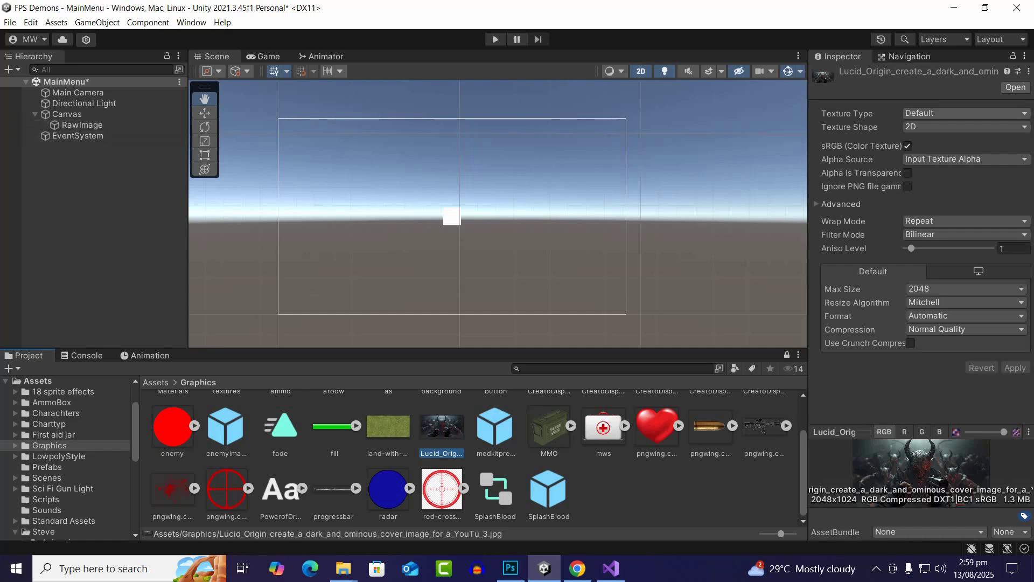
left_click(965, 113)
left_click(940, 166)
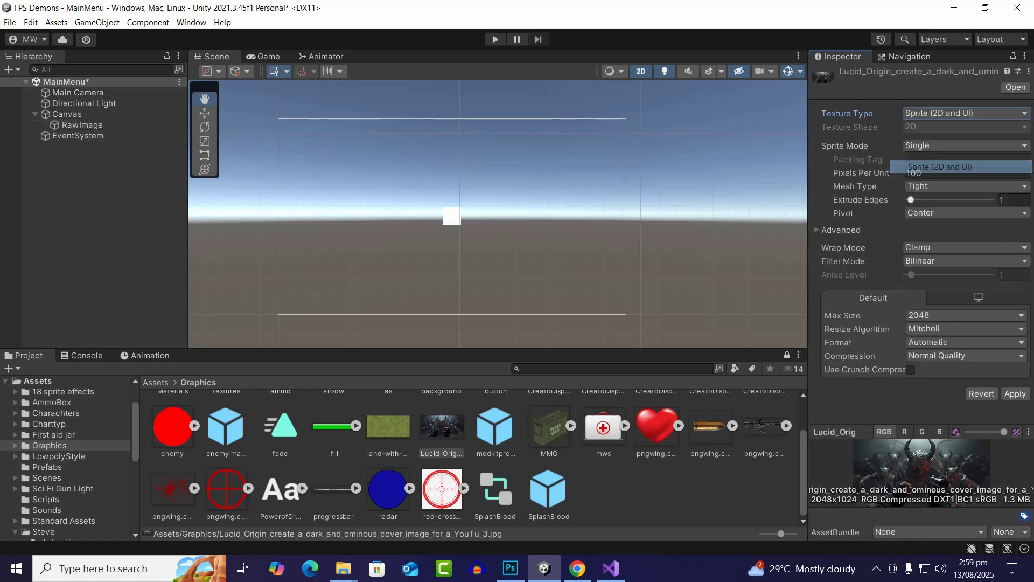
left_click(1007, 411)
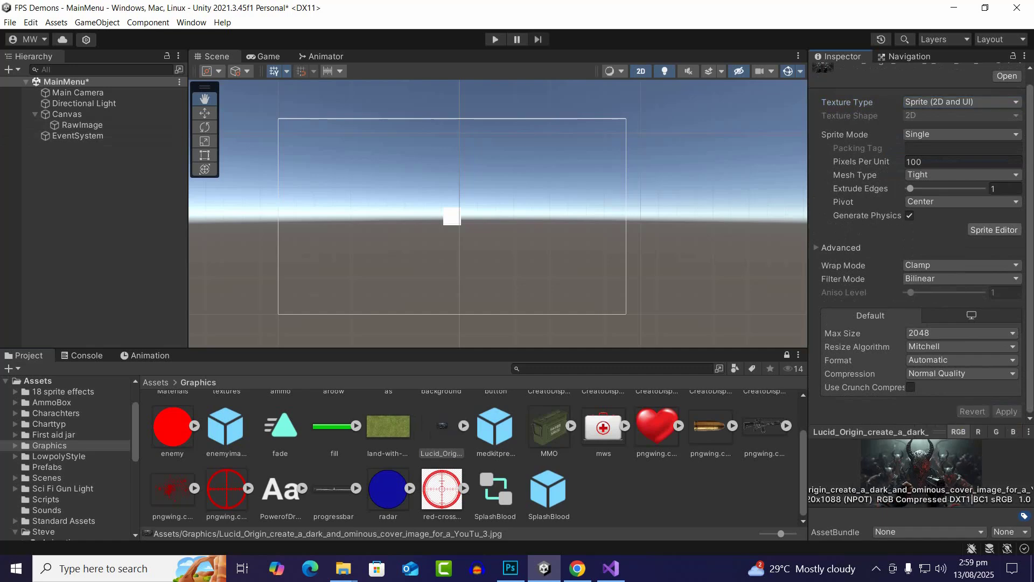
Set the blue button image's texture type to Sprite (2D and UI) and apply the change
scroll(474, 458, "up", 2)
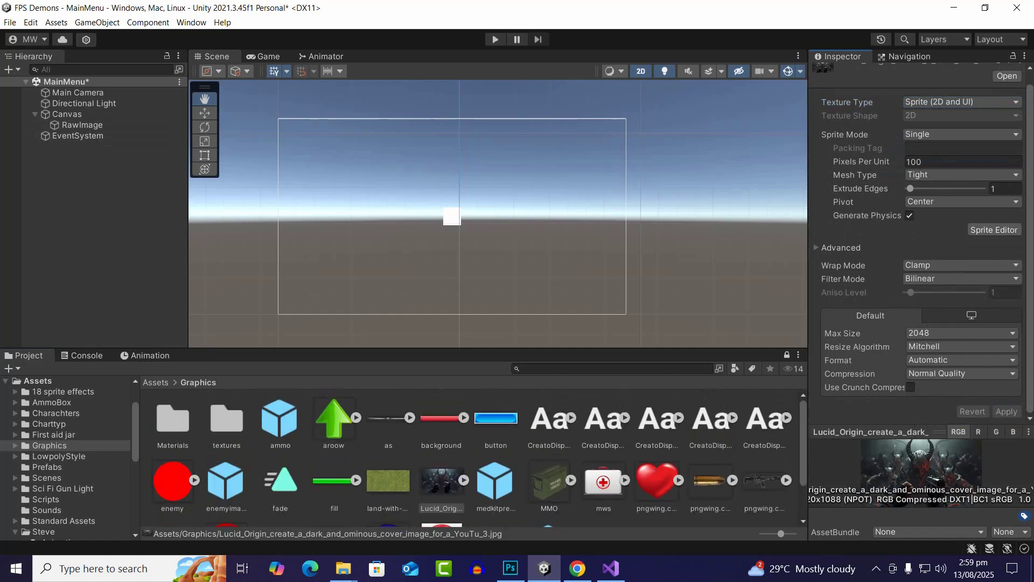
left_click(496, 420)
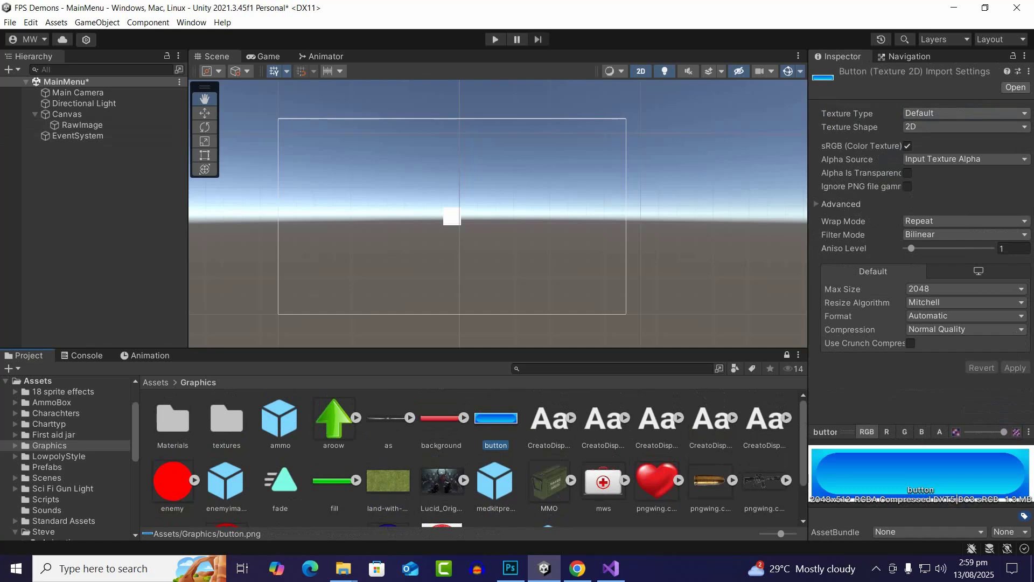
left_click(965, 113)
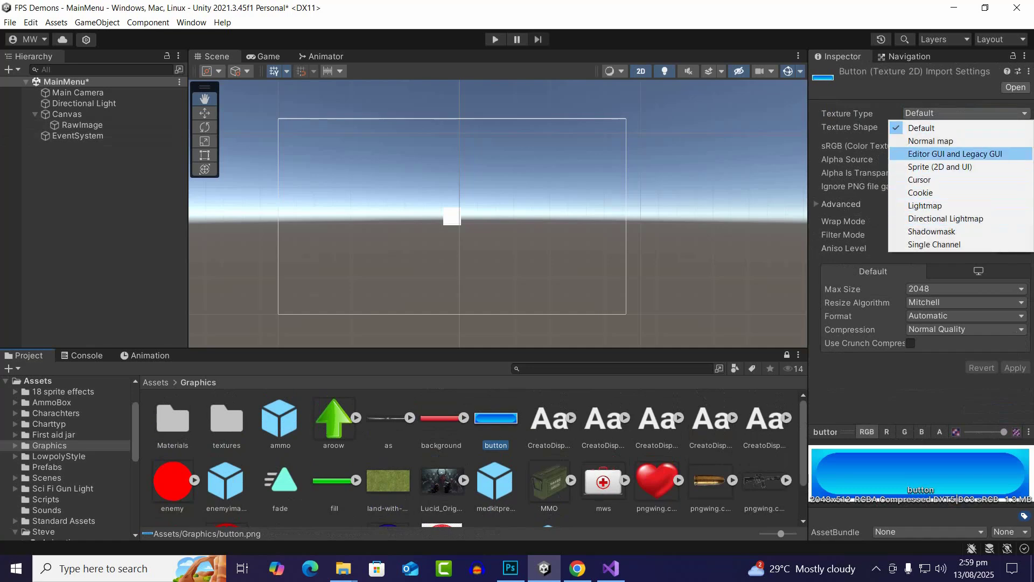
left_click(940, 167)
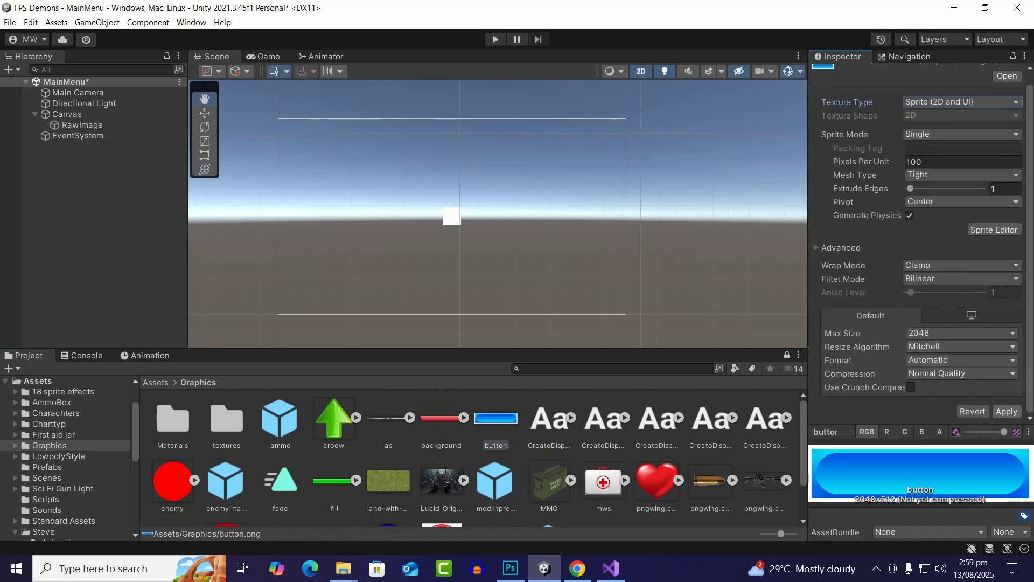
left_click(1006, 411)
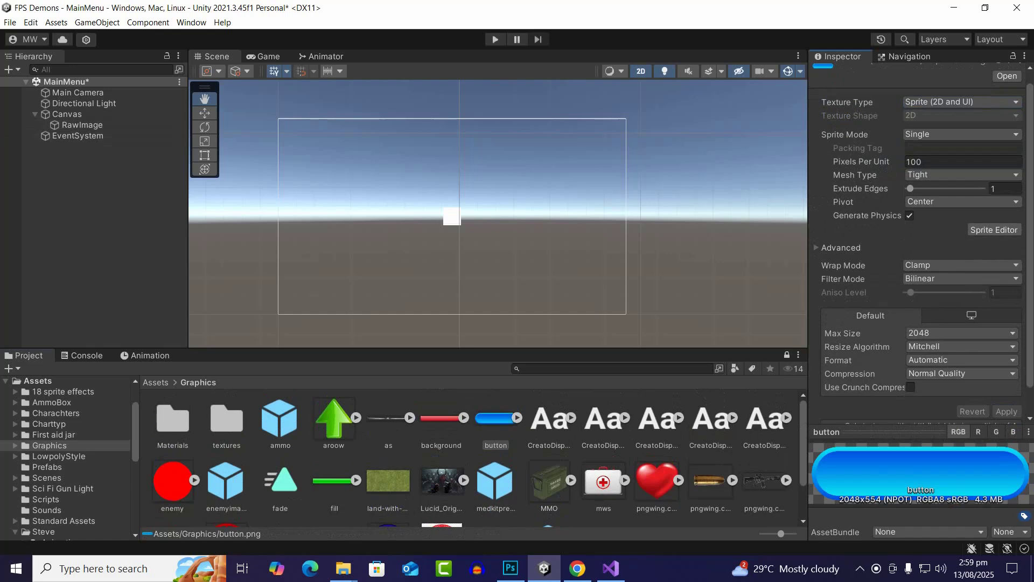
Rename the Canvas's RawImage object as Background
left_click(82, 125)
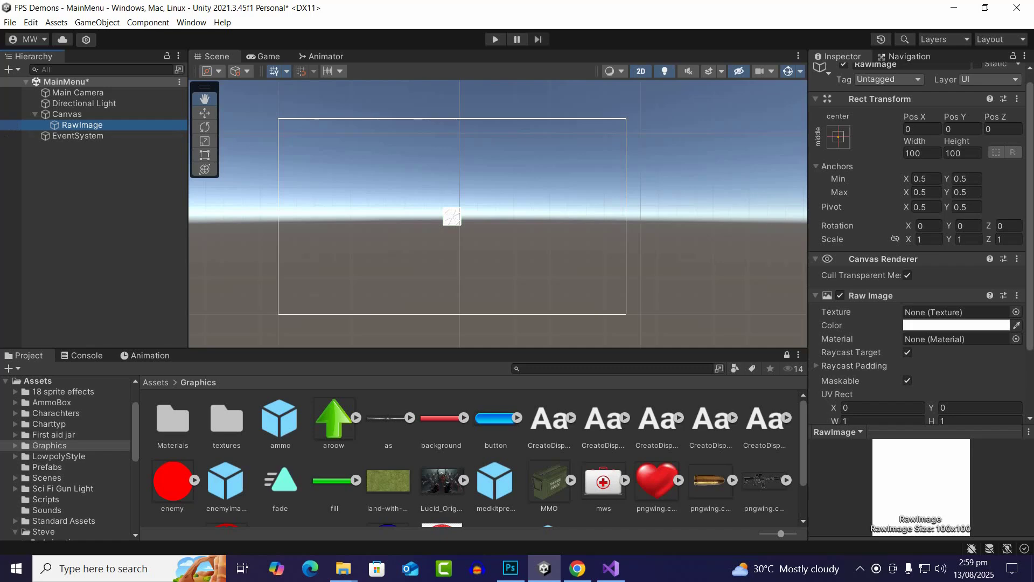
right_click(78, 125)
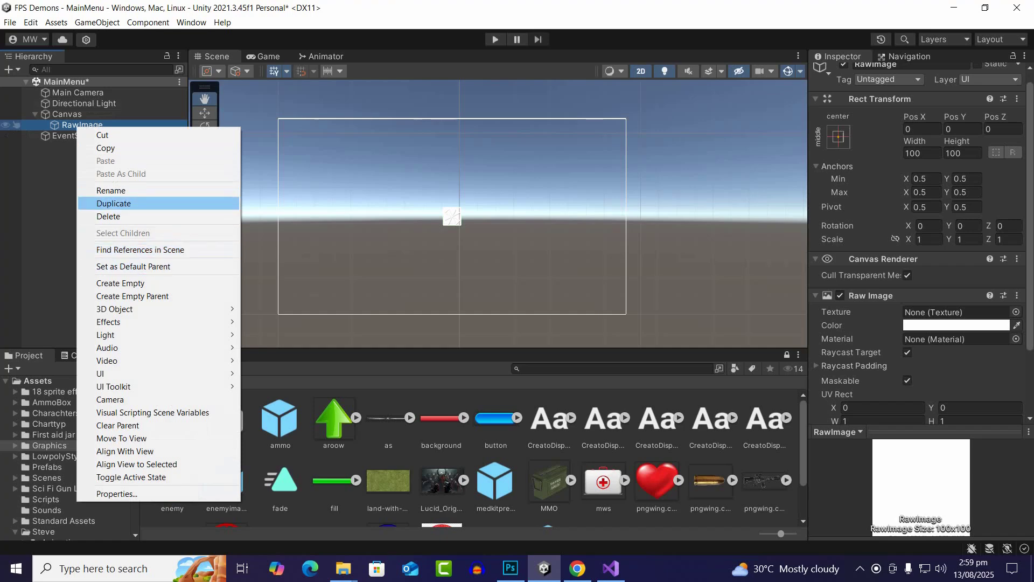
left_click(111, 191)
type("B")
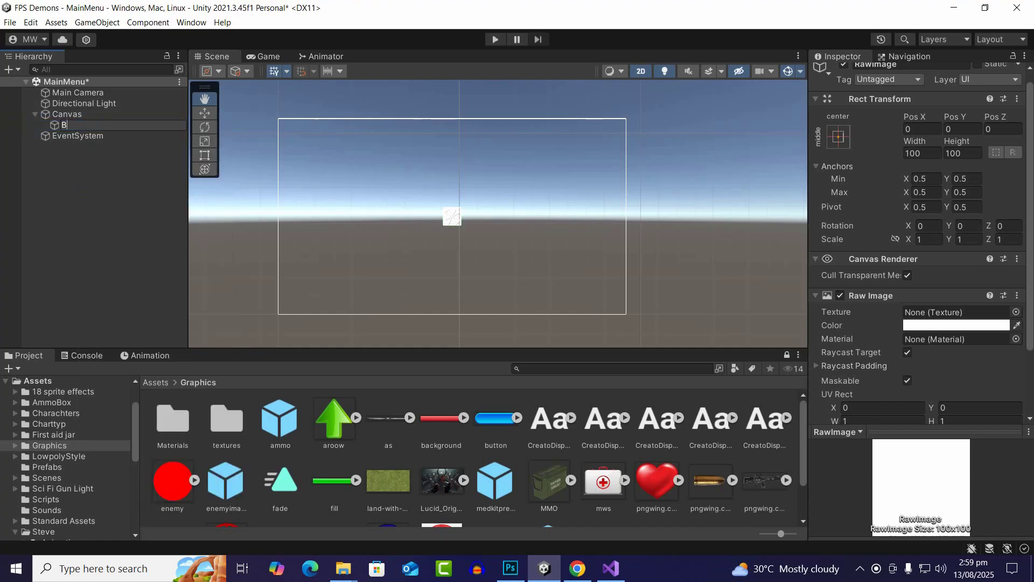
type("ackground")
key("Return")
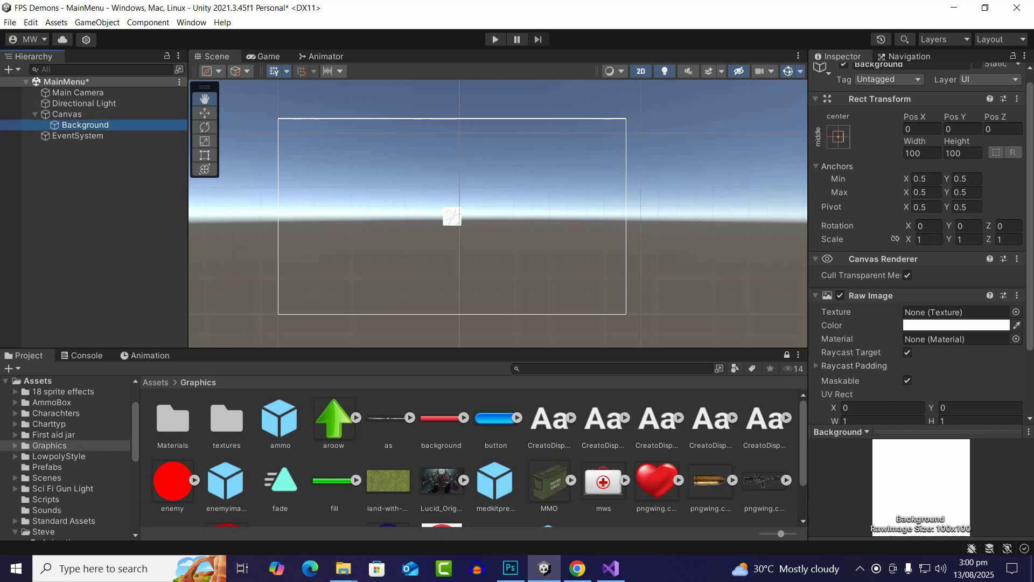
Assign the Lucid_Origin demon cover image as the Background's texture and set it to native size
left_click_drag(442, 481, 952, 313)
scroll(952, 313, "down", 3)
left_click(962, 337)
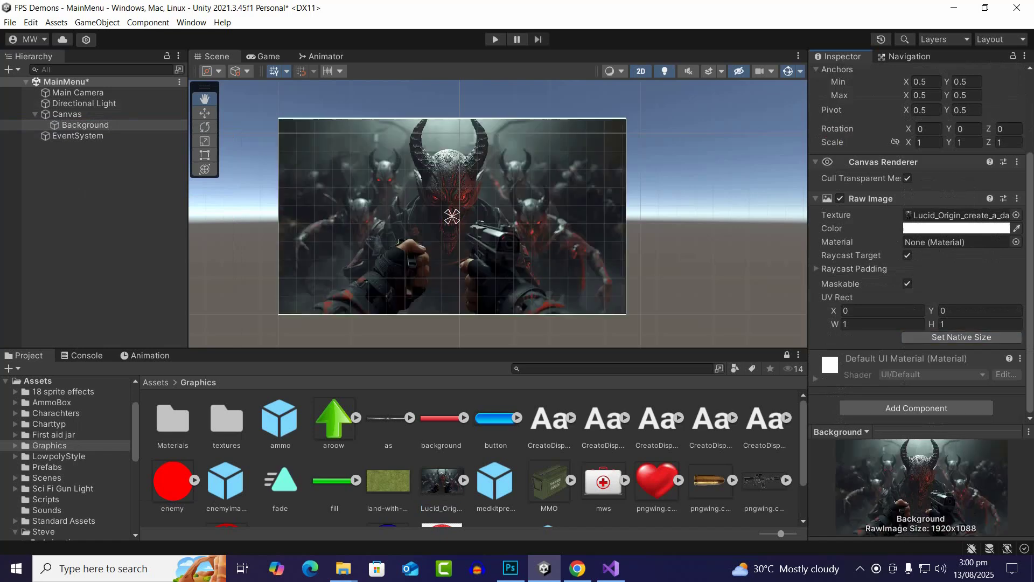
Scale the Background image uniformly to about 1.042 so it extends slightly past the canvas frame on all sides
scroll(504, 240, "up", 6)
scroll(505, 232, "down", 5)
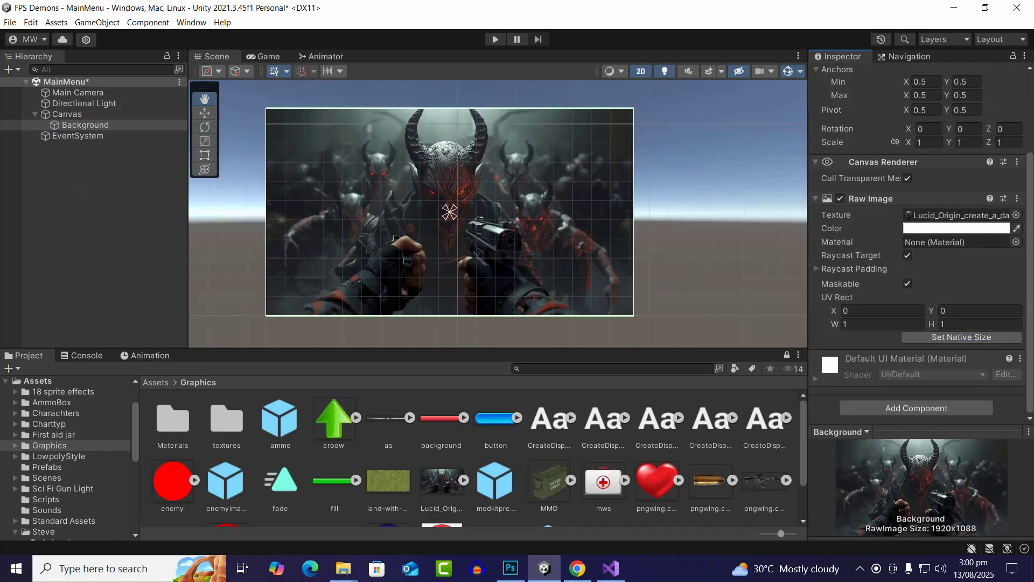
left_click_drag(396, 237, 443, 252)
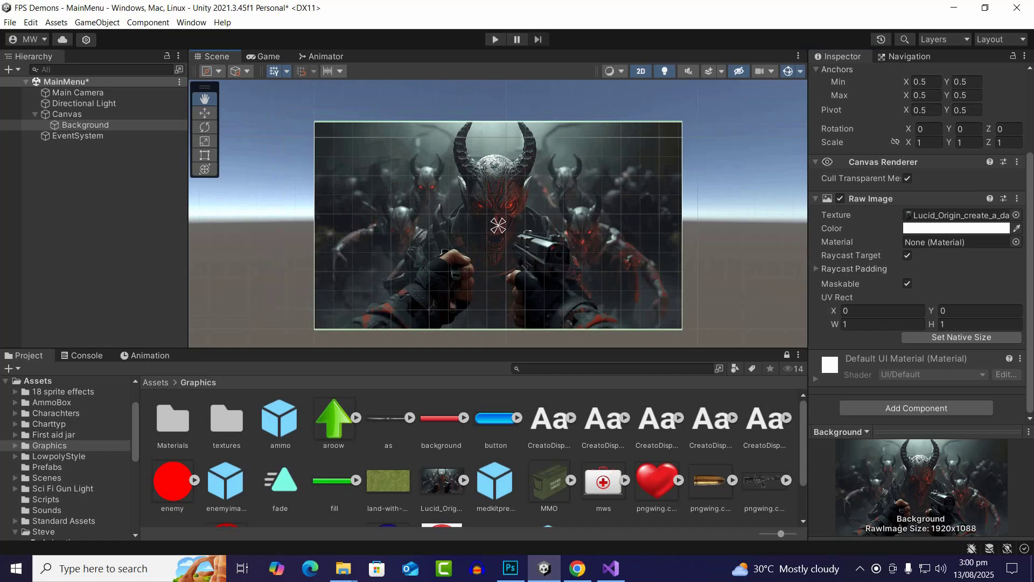
scroll(614, 199, "up", 2)
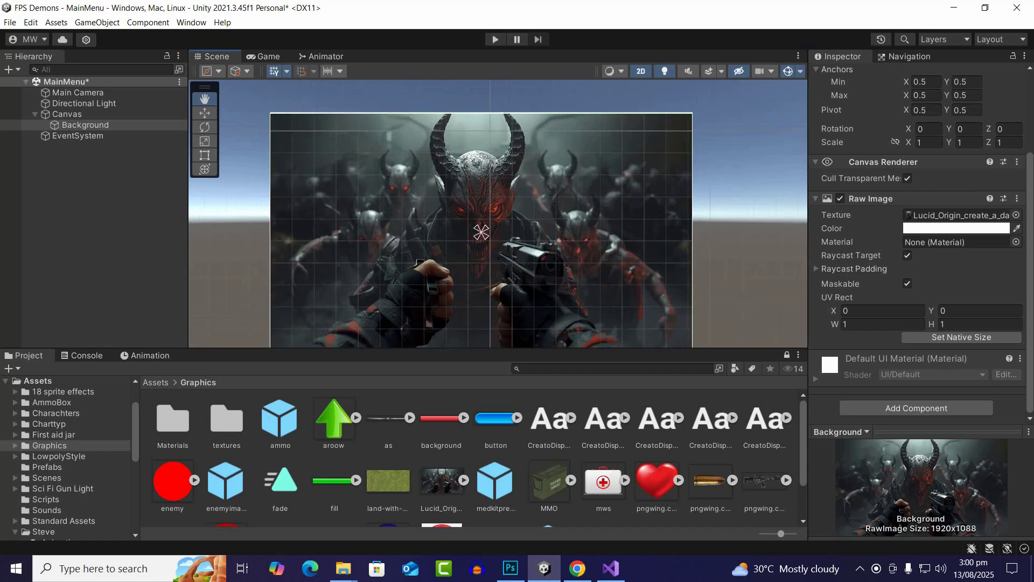
left_click_drag(615, 199, 651, 194)
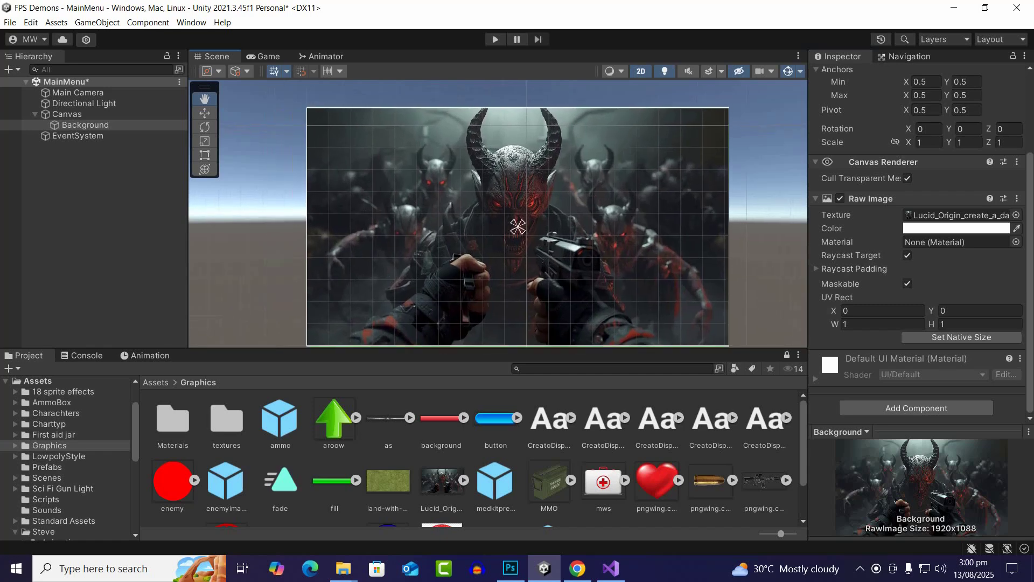
left_click(205, 141)
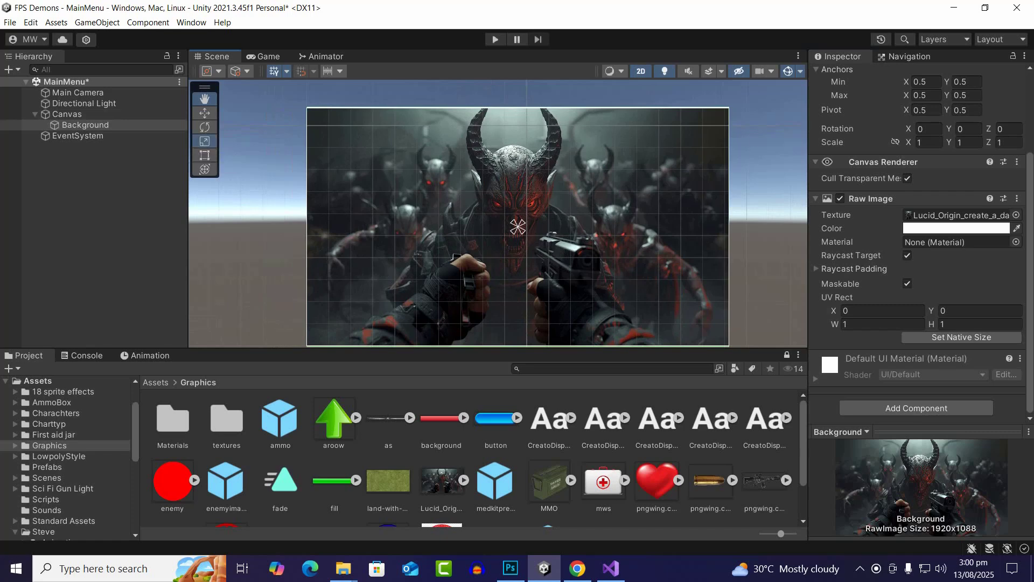
left_click_drag(518, 227, 526, 223)
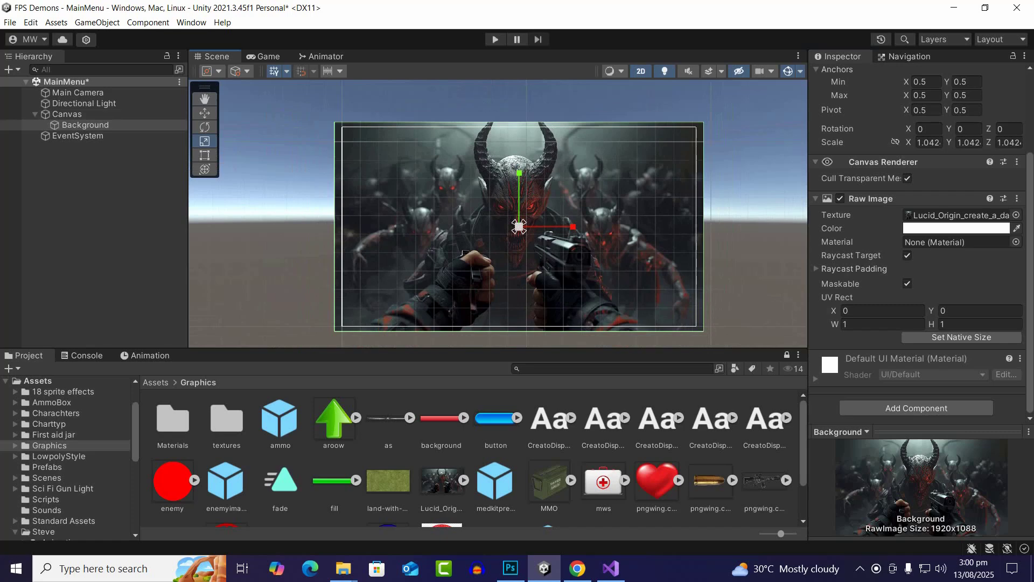
scroll(558, 294, "up", 2)
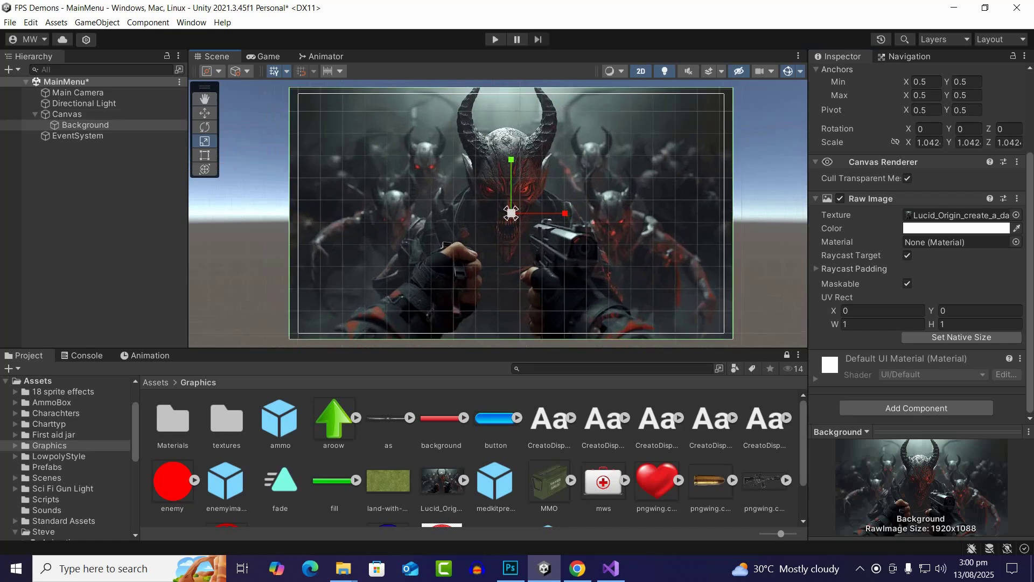
Create an animation clip named backgroundanim for the Background object in the Graphics folder, with the playhead at frame 0
left_click(91, 194)
left_click(85, 125)
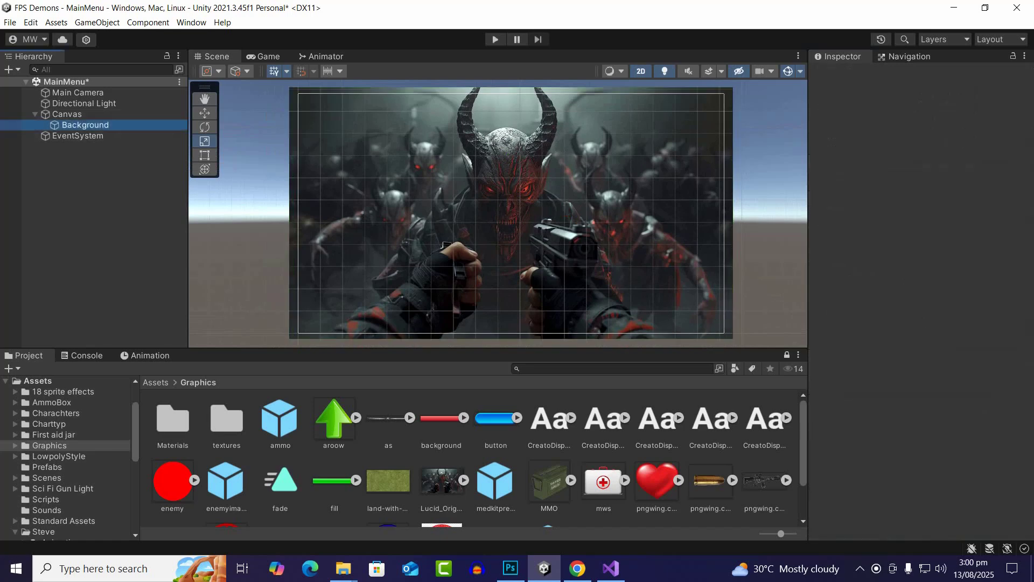
right_click(84, 126)
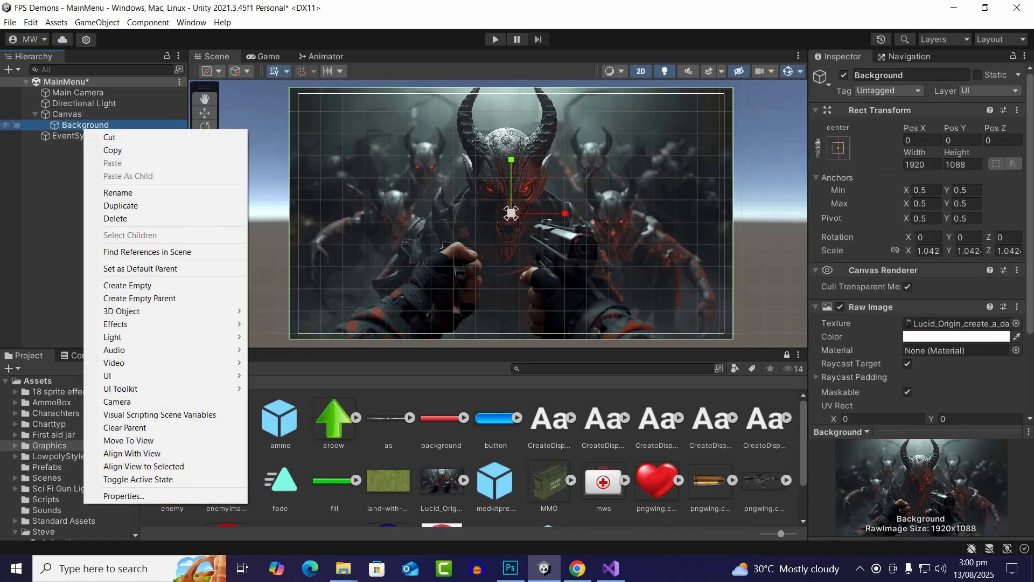
left_click(60, 181)
left_click(85, 125)
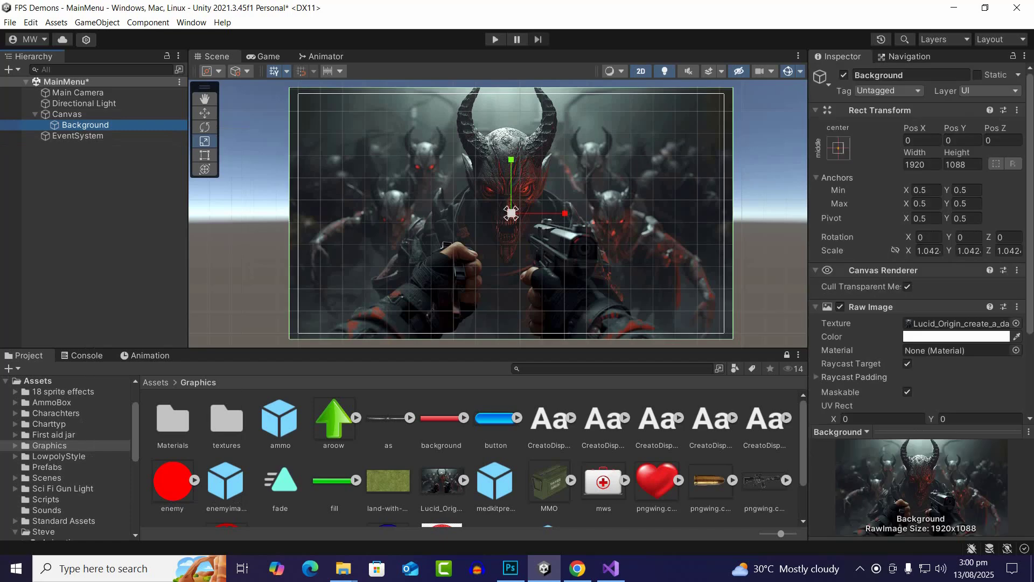
key("ctrl+6")
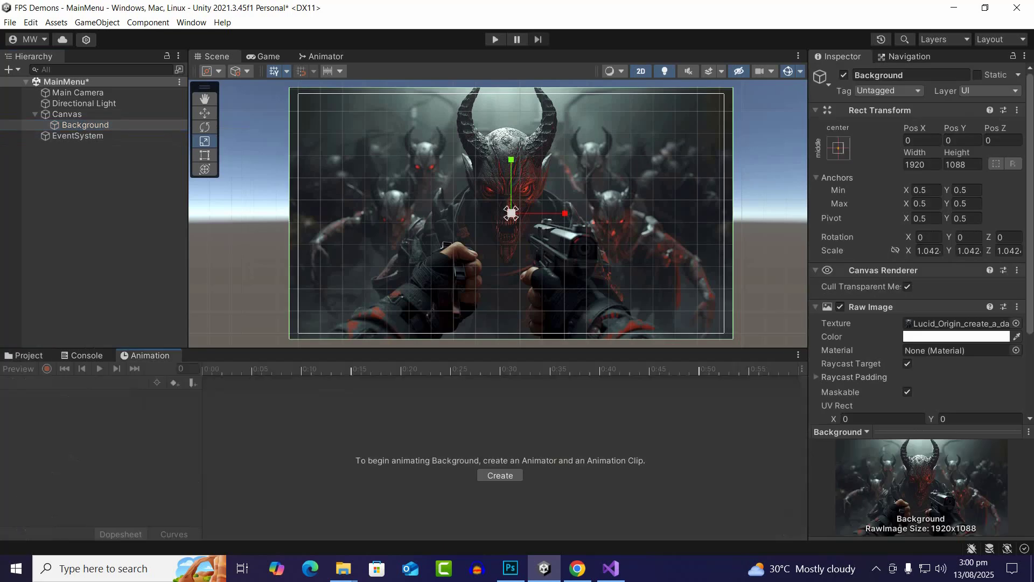
left_click(500, 475)
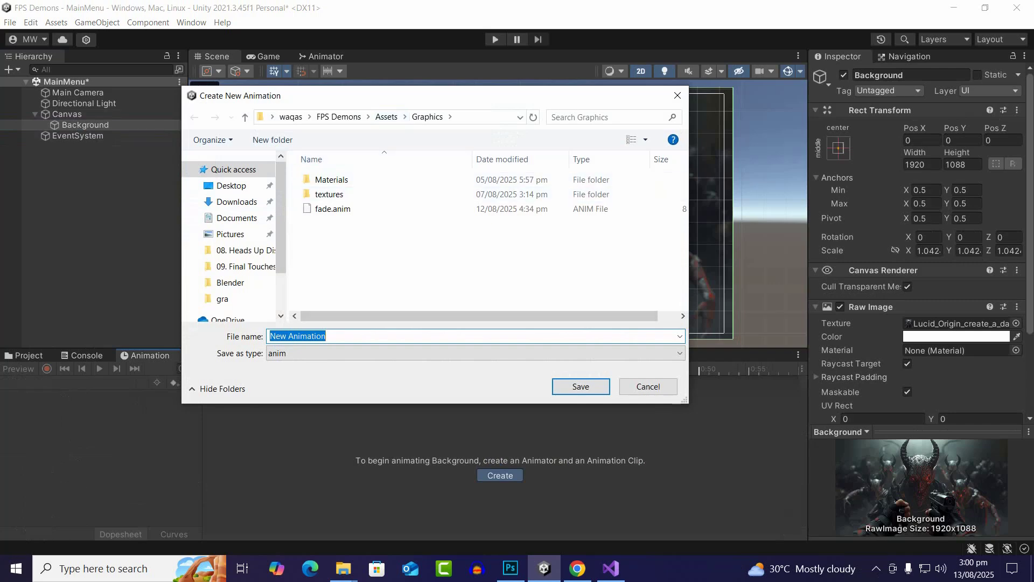
type("back")
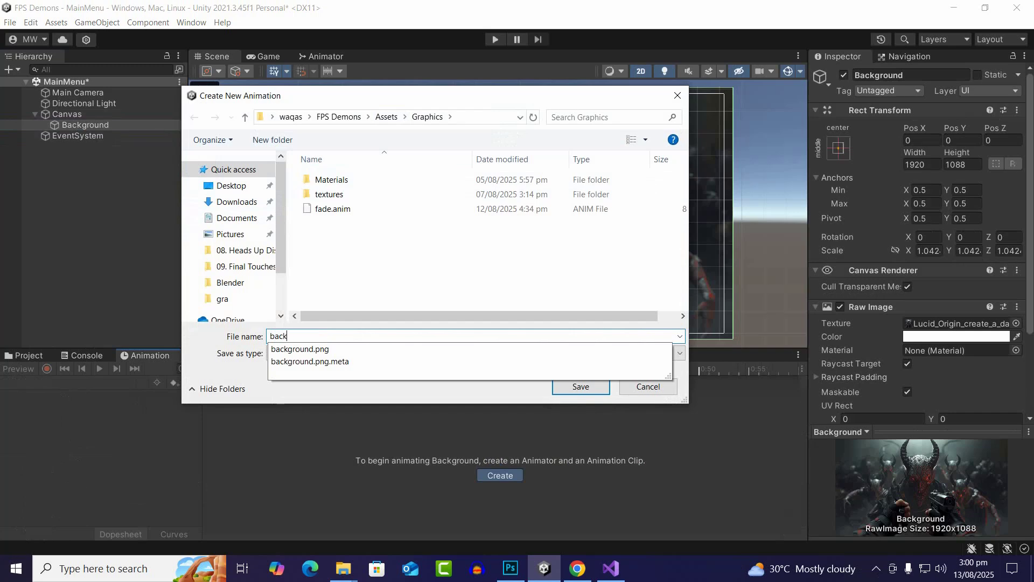
type("groundanim")
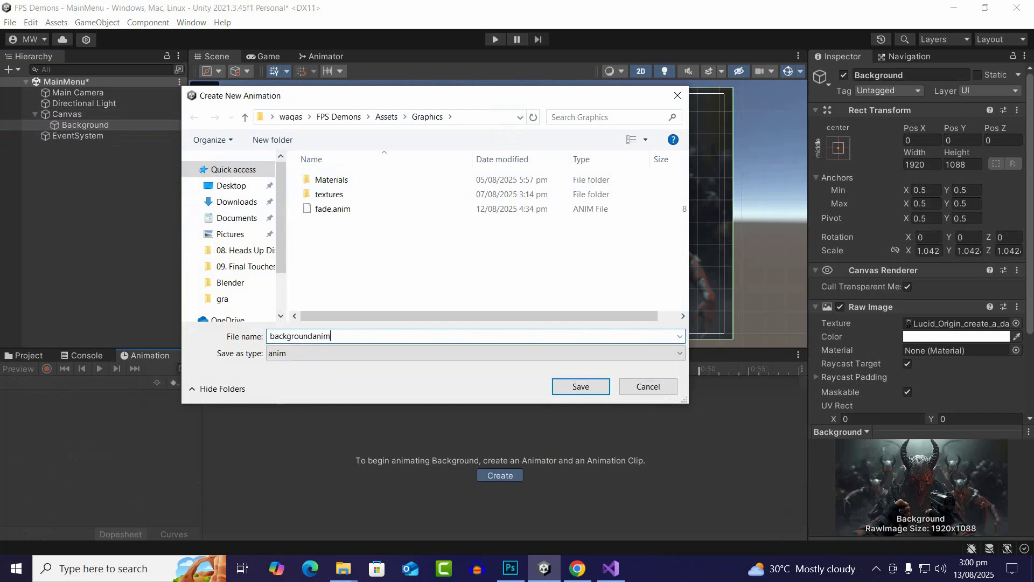
key("Return")
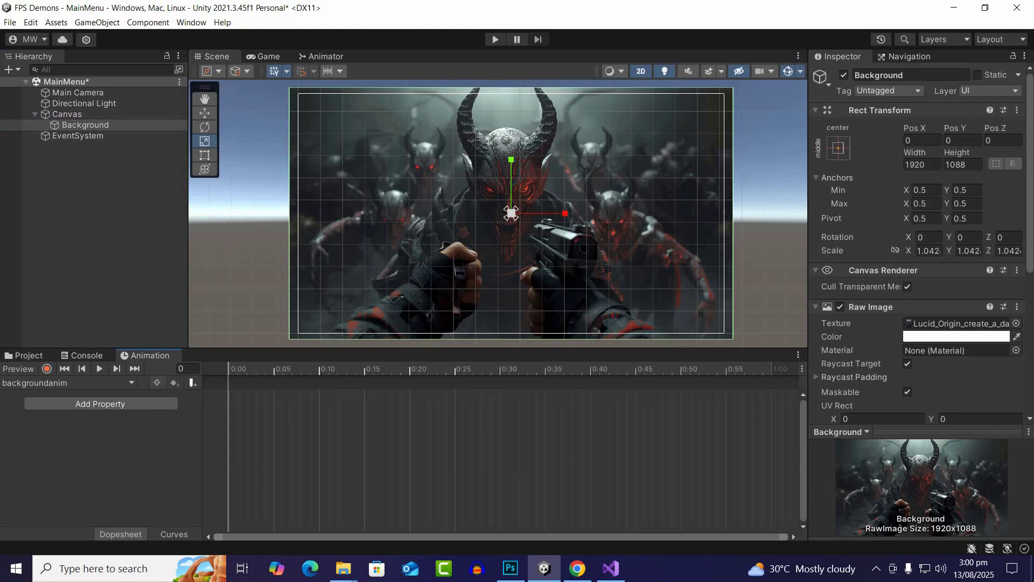
left_click_drag(256, 369, 229, 369)
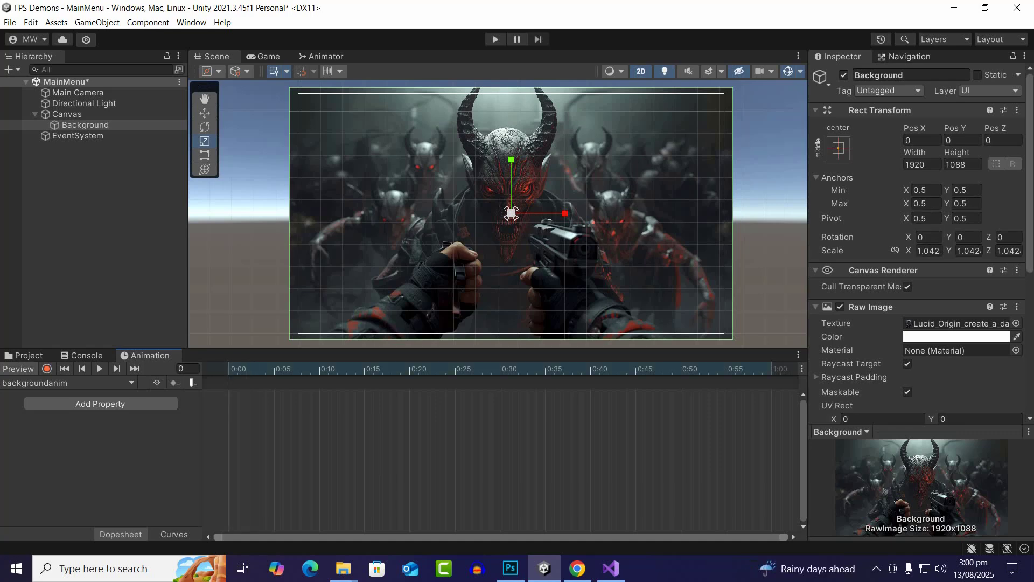
left_click(86, 178)
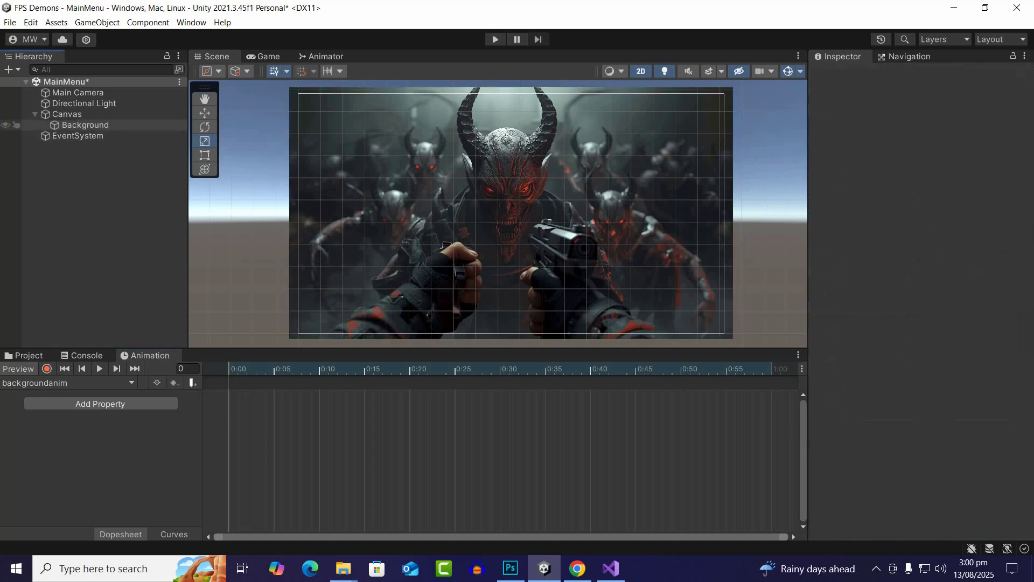
Select the Background object under the Canvas
left_click(86, 125)
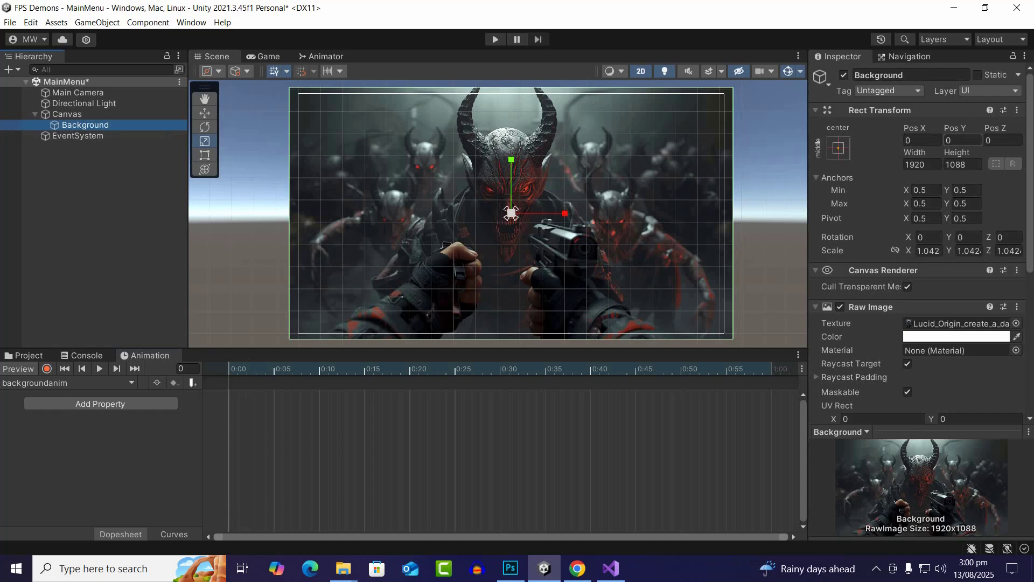
scroll(916, 243, "down", 3)
left_click(929, 177)
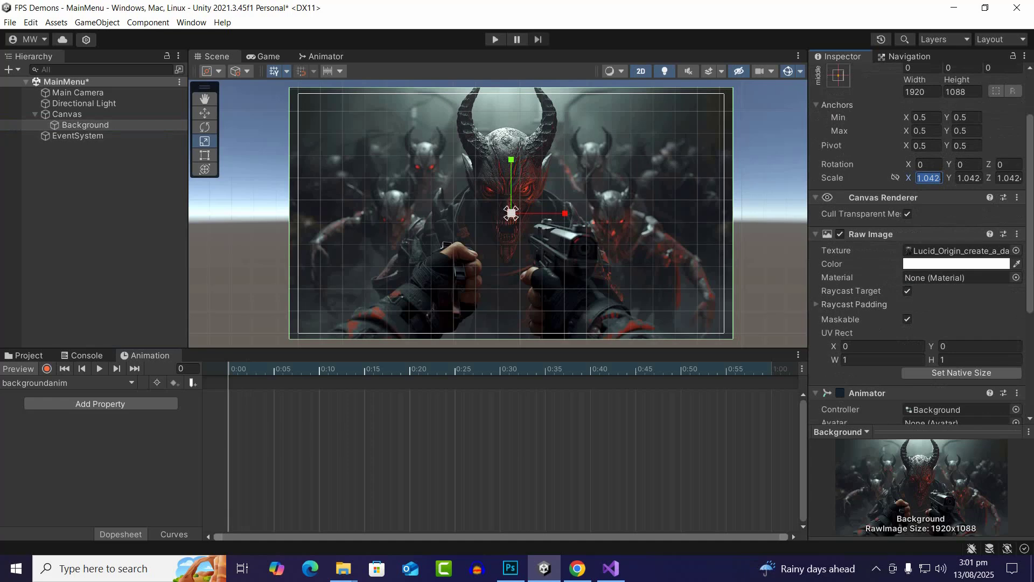
scroll(916, 242, "up", 3)
left_click(923, 140)
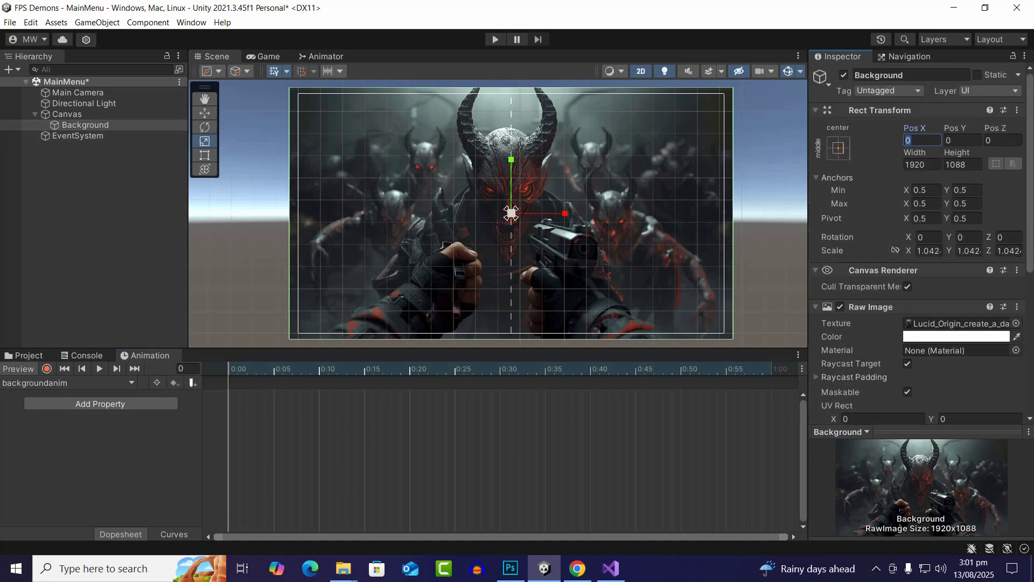
left_click(964, 140)
left_click(1003, 140)
left_click(923, 140)
type("1")
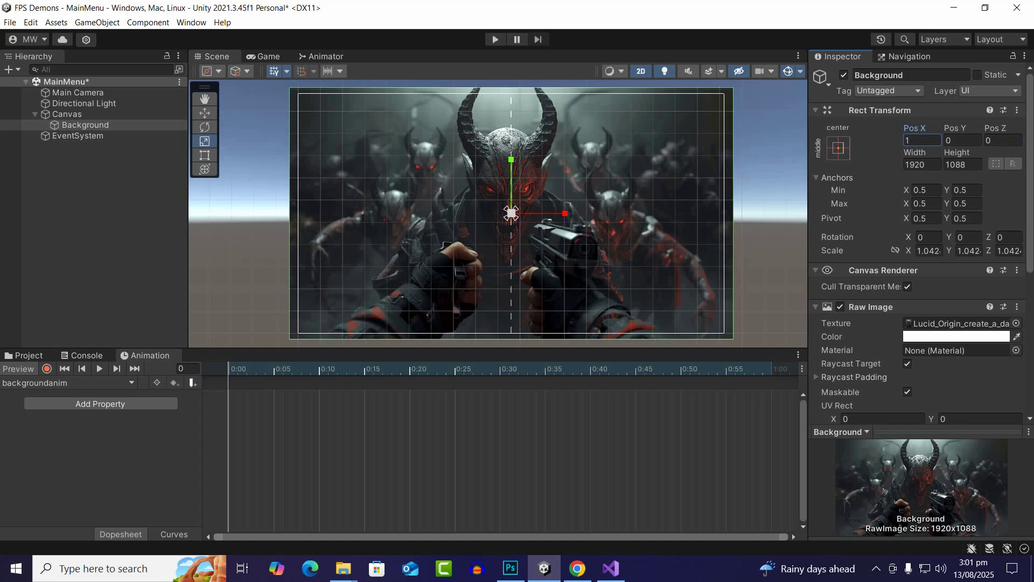
key("BackSpace")
type("0")
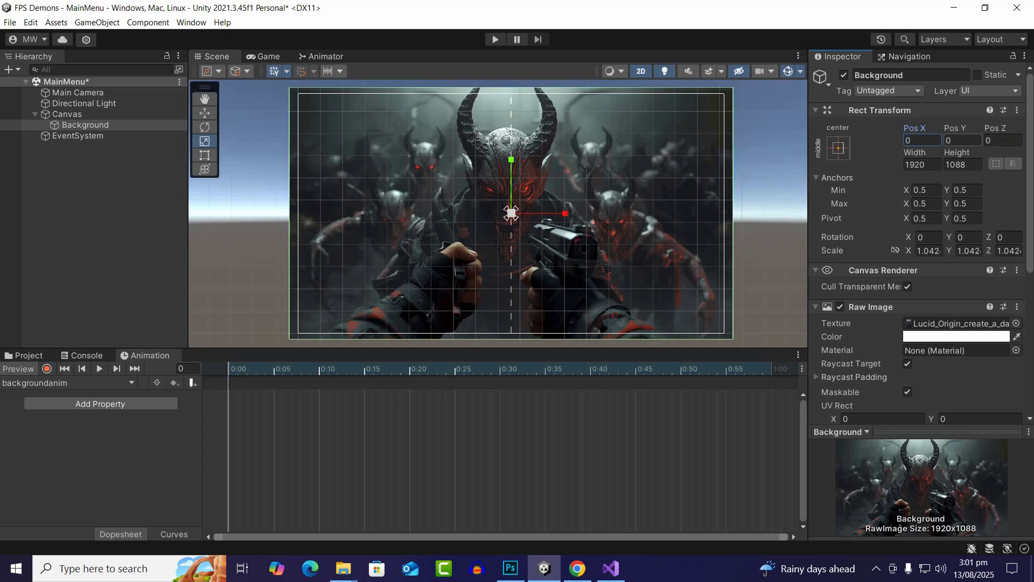
double_click(915, 140)
With recording on, keyframe the Background at frame 0 moved with the Move tool to Pos X 27 and Pos Y 10
left_click(204, 113)
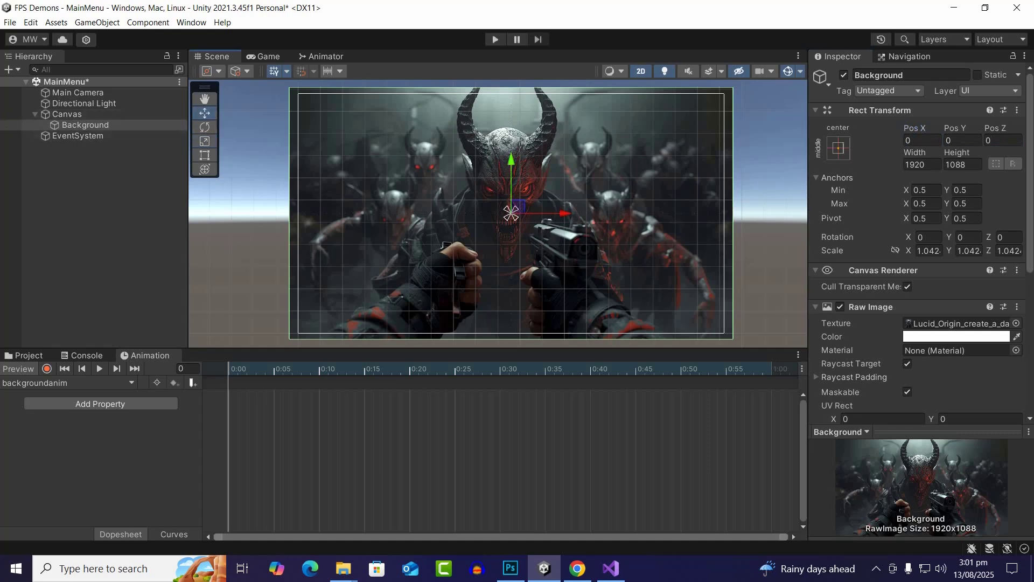
left_click_drag(563, 214, 574, 213)
key("ctrl+z")
left_click(47, 370)
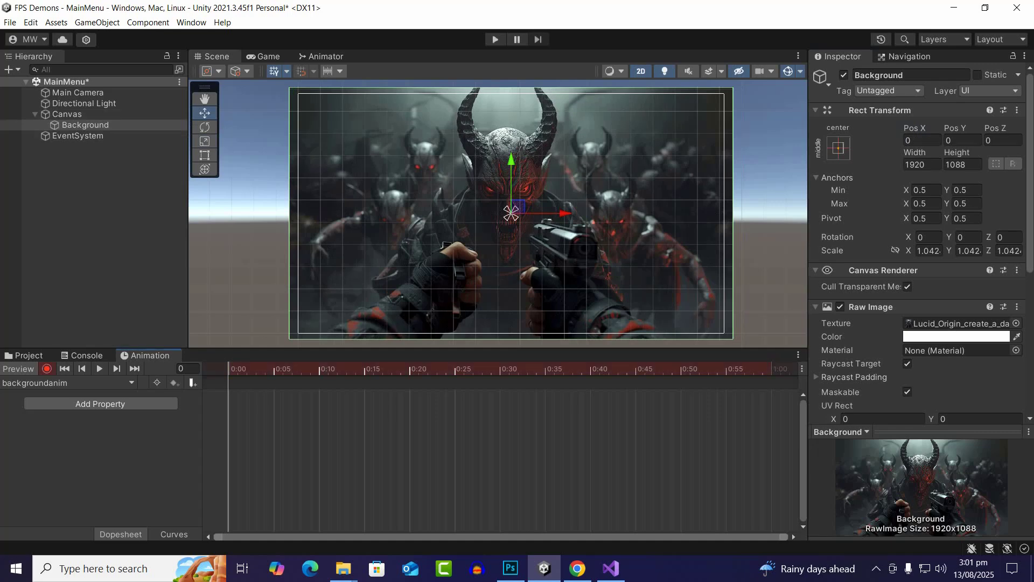
left_click_drag(564, 213, 567, 214)
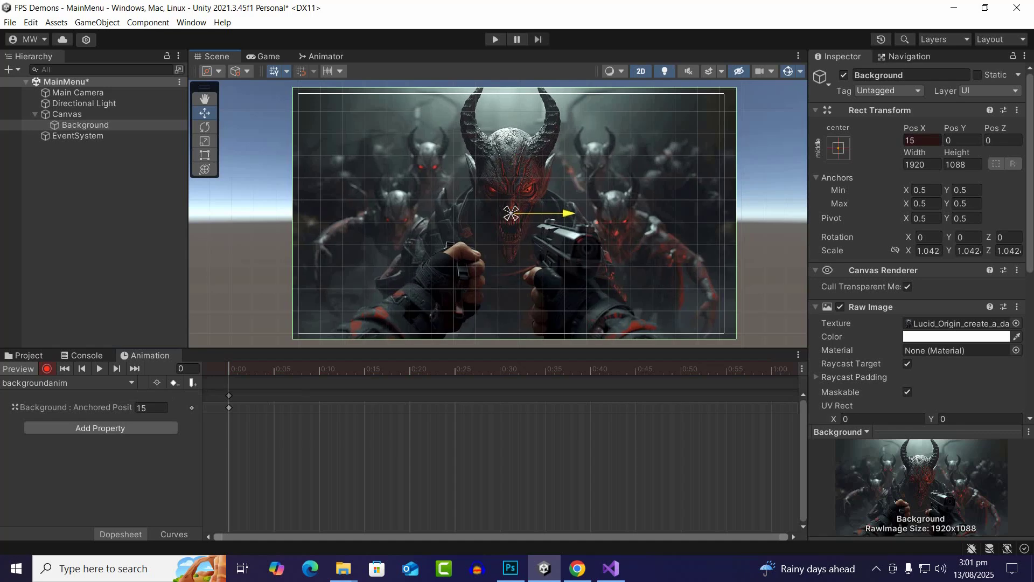
left_click(922, 140)
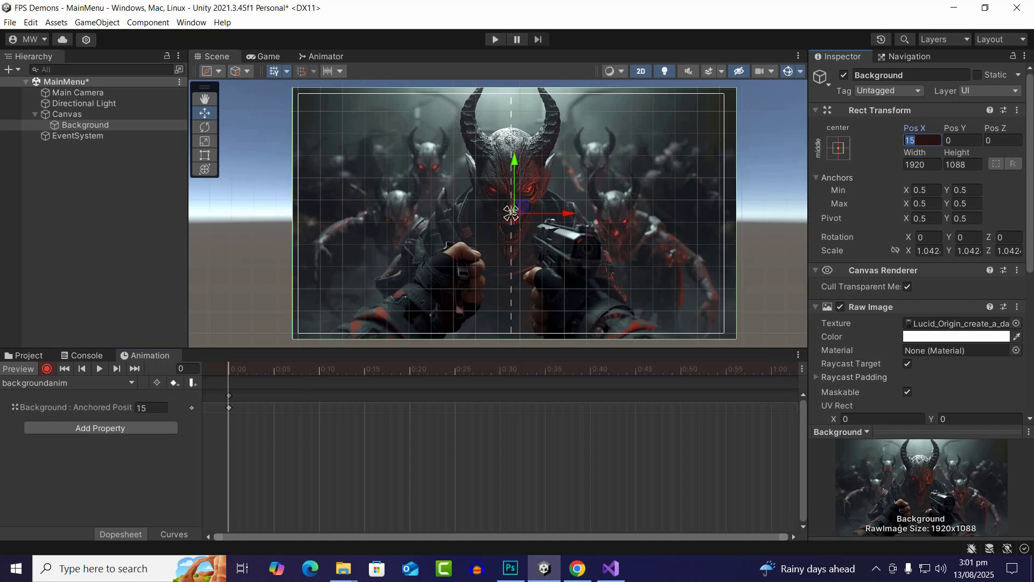
left_click_drag(511, 213, 511, 211)
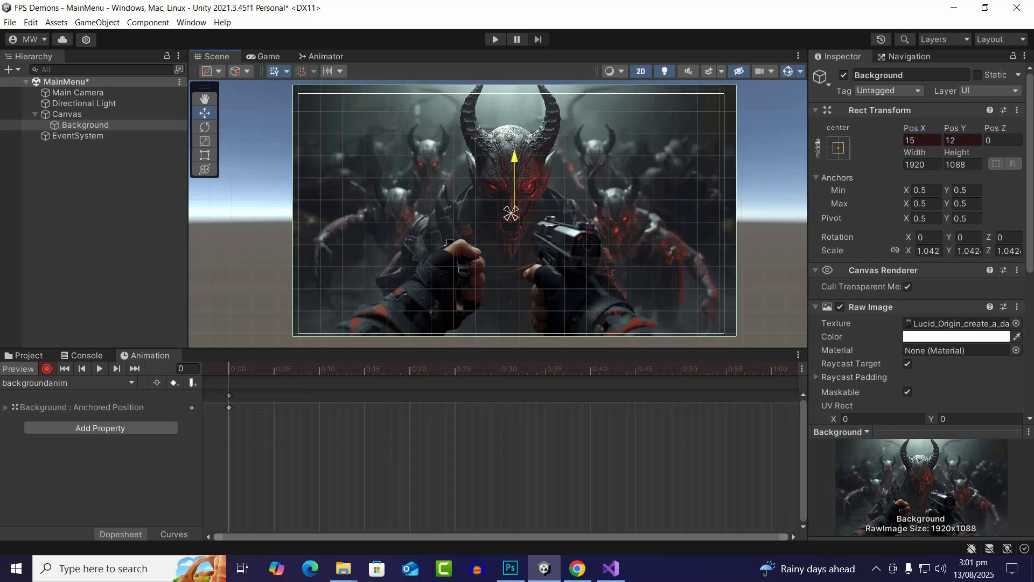
left_click_drag(514, 158, 515, 158)
left_click_drag(567, 212, 569, 212)
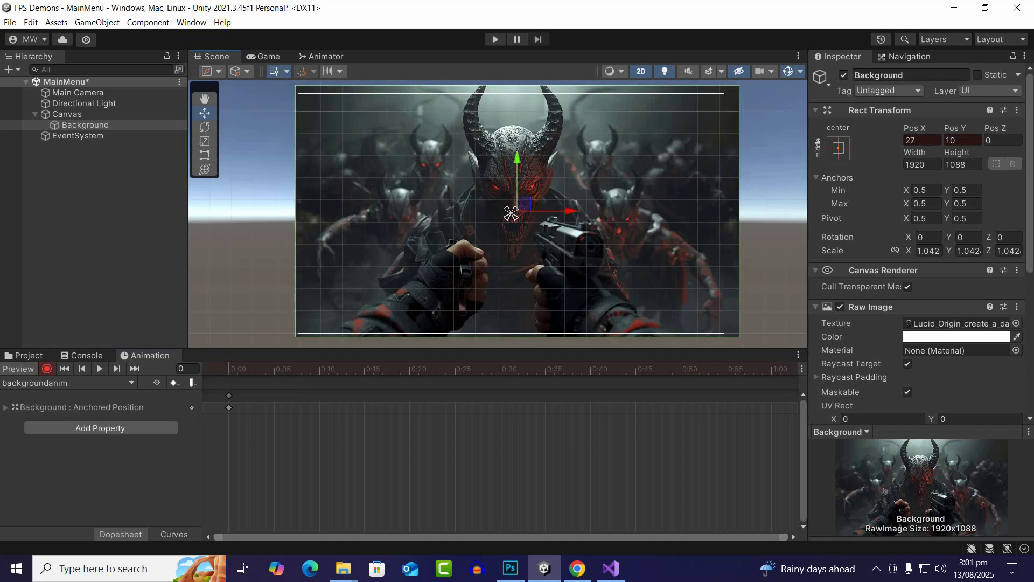
Add a keyframe at 1:00 with the Background moved to Pos X -2 and Pos Y -12
scroll(500, 463, "down", 5)
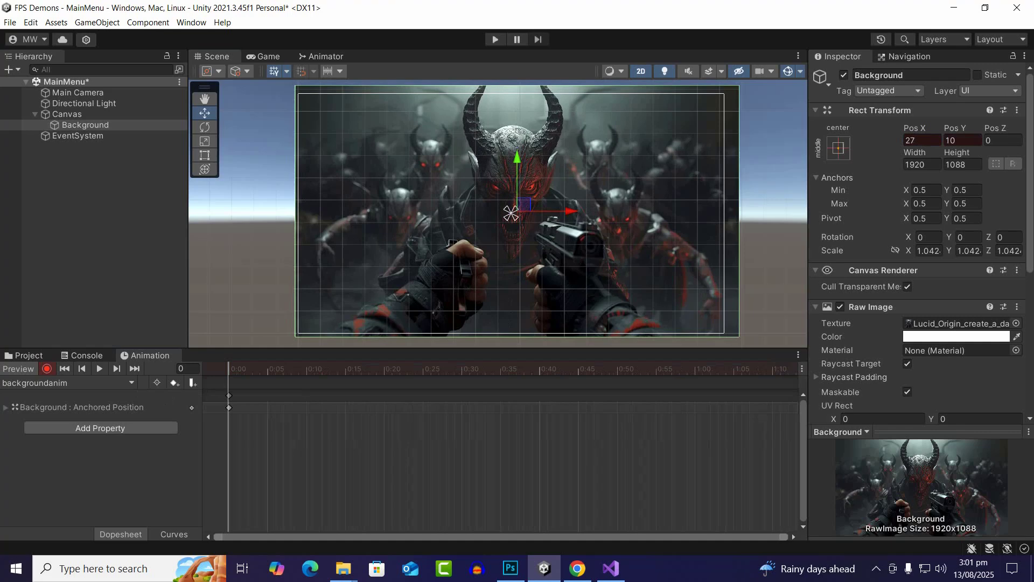
scroll(500, 463, "down", 3)
scroll(500, 464, "down", 3)
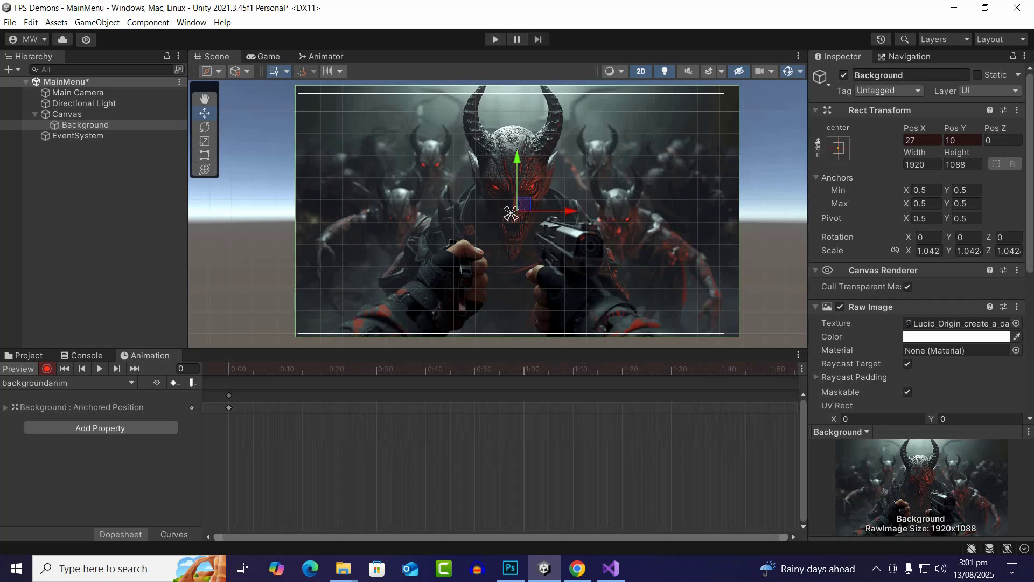
scroll(500, 463, "down", 3)
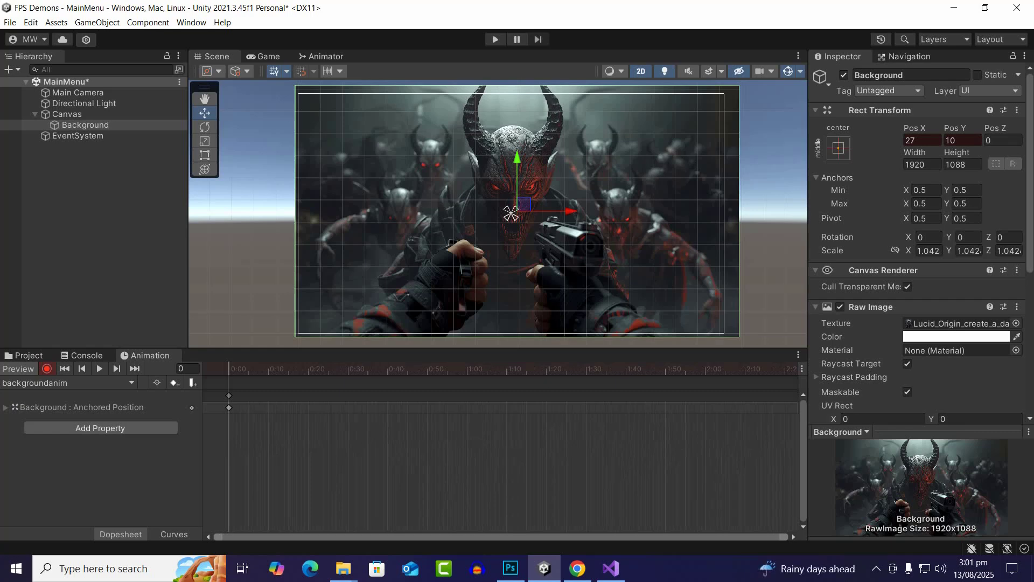
left_click(467, 369)
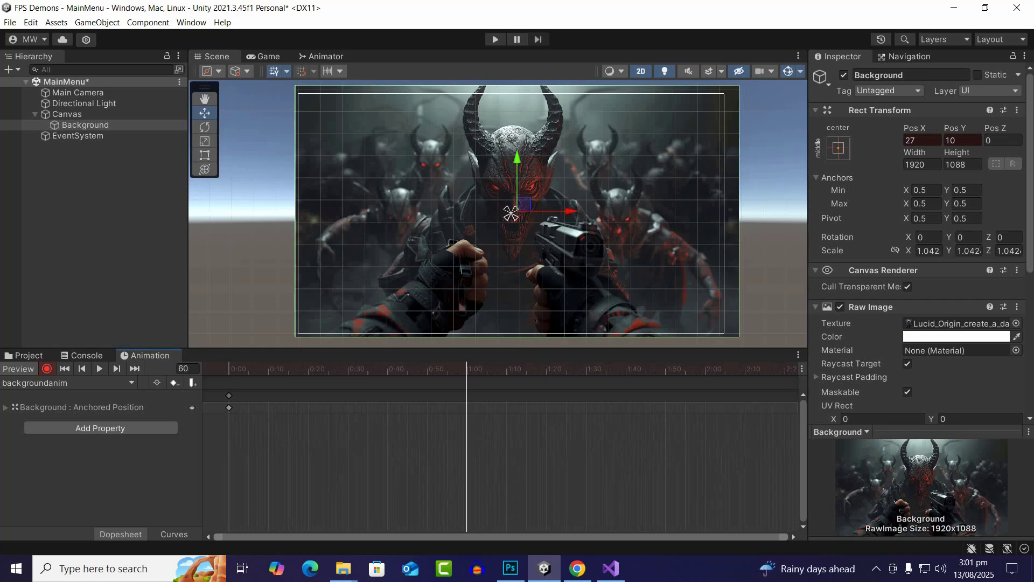
left_click_drag(571, 211, 564, 211)
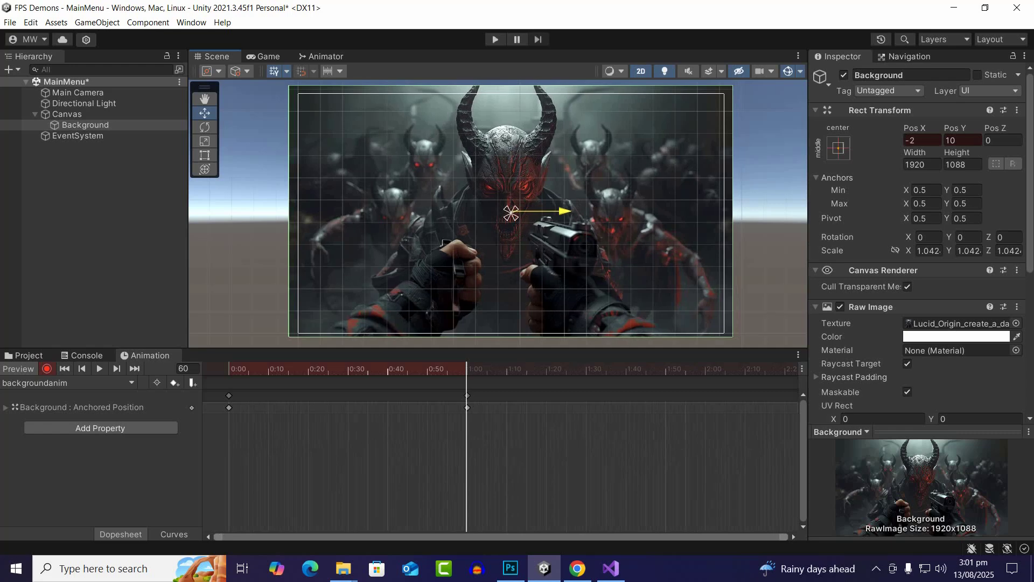
left_click_drag(511, 162, 511, 167)
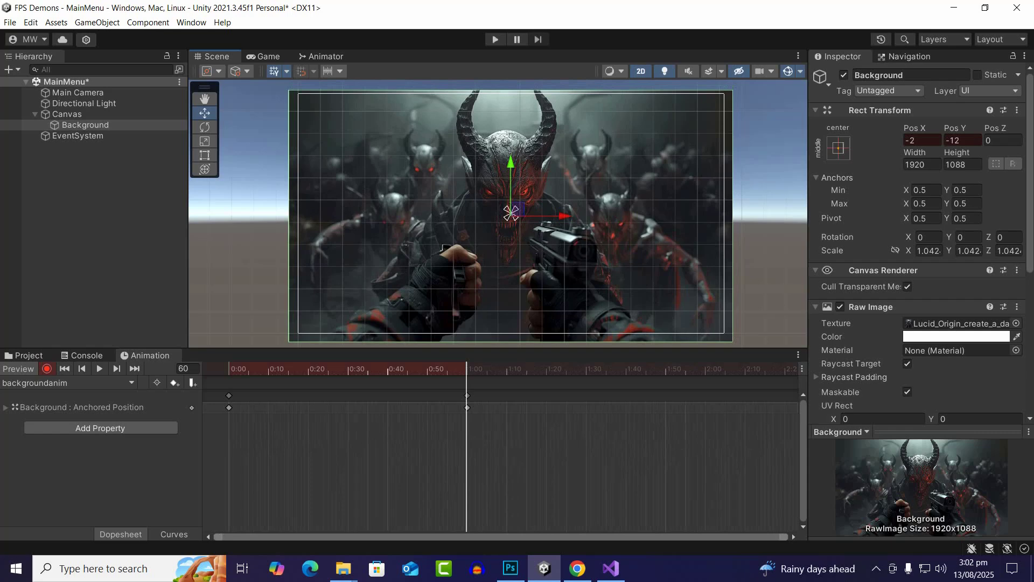
Add Background keyframes at 2:00 with Pos X 30 and Pos Y -12, and at 3:00 with Pos X 30 and Pos Y 12
left_click(705, 369)
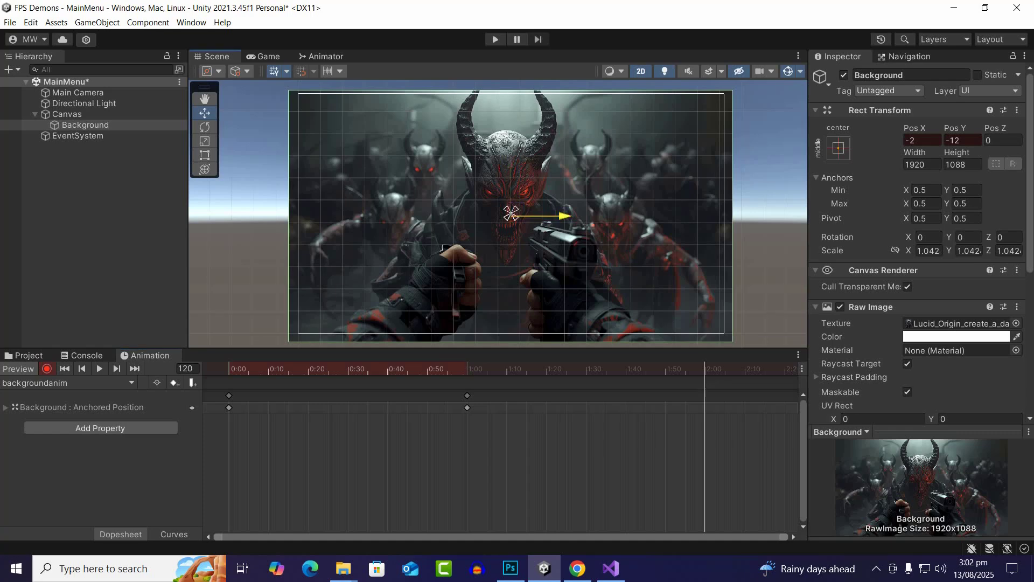
left_click_drag(555, 216, 562, 215)
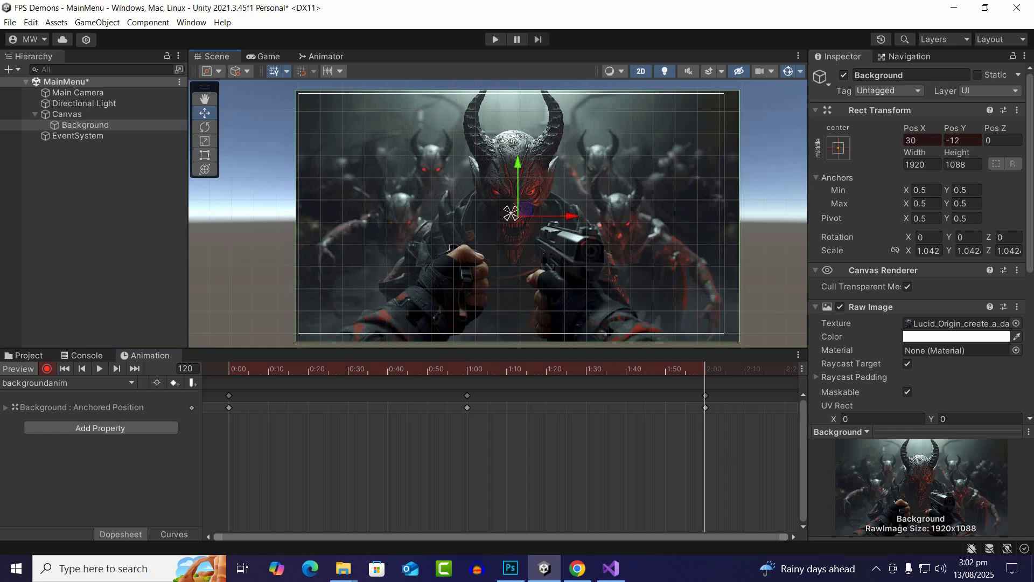
scroll(500, 464, "down", 11)
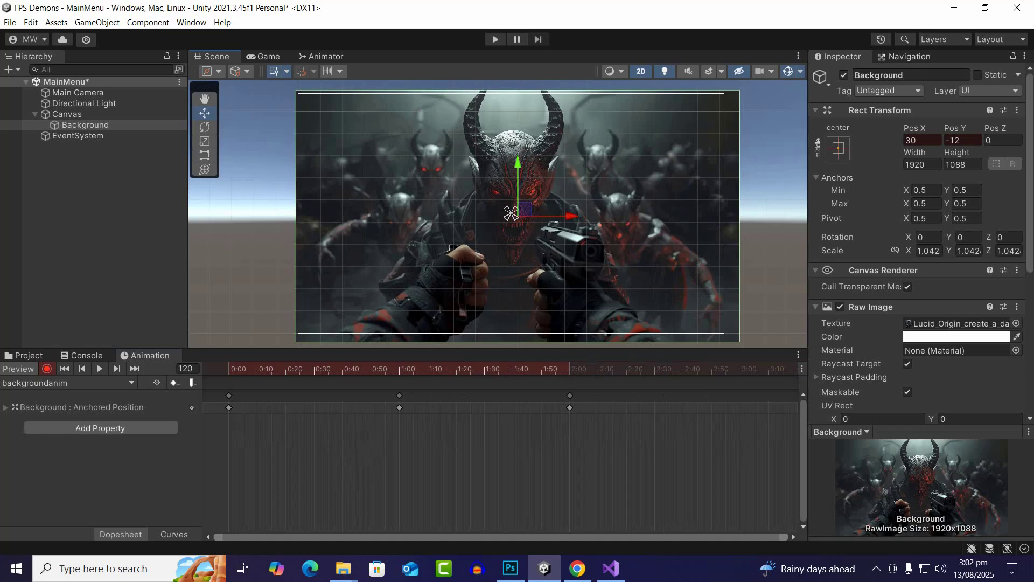
left_click(740, 369)
left_click_drag(518, 178, 518, 173)
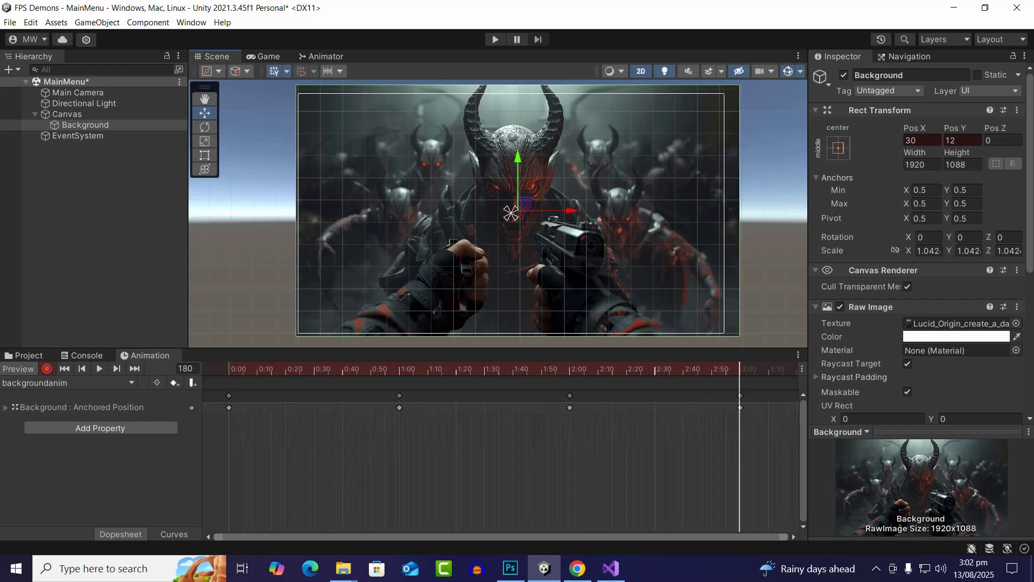
Return the playhead to the start and play the backgroundanim clip to check the movement's speed
left_click_drag(740, 370, 229, 370)
right_click(216, 401)
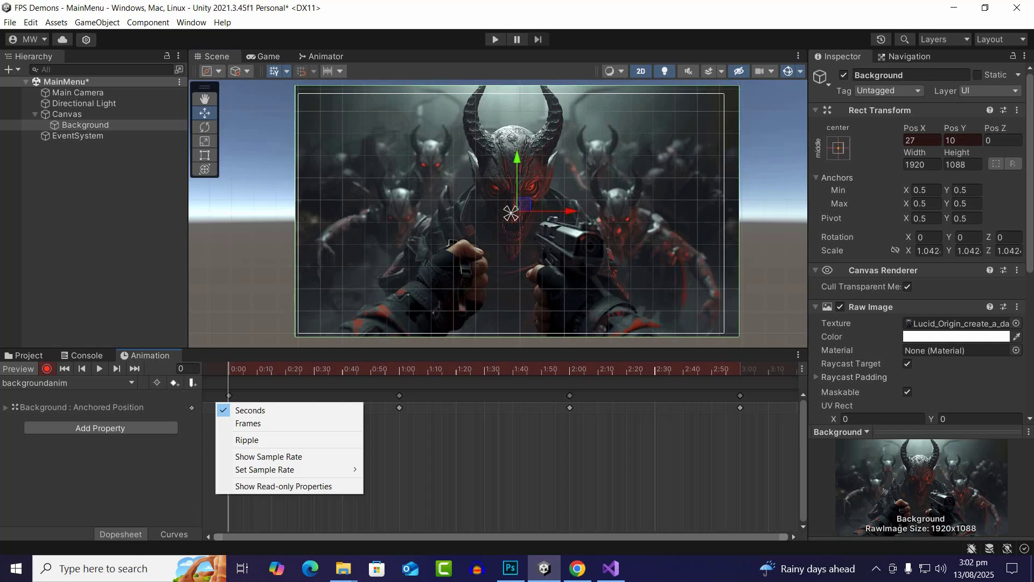
left_click(99, 369)
left_click_drag(277, 370, 231, 369)
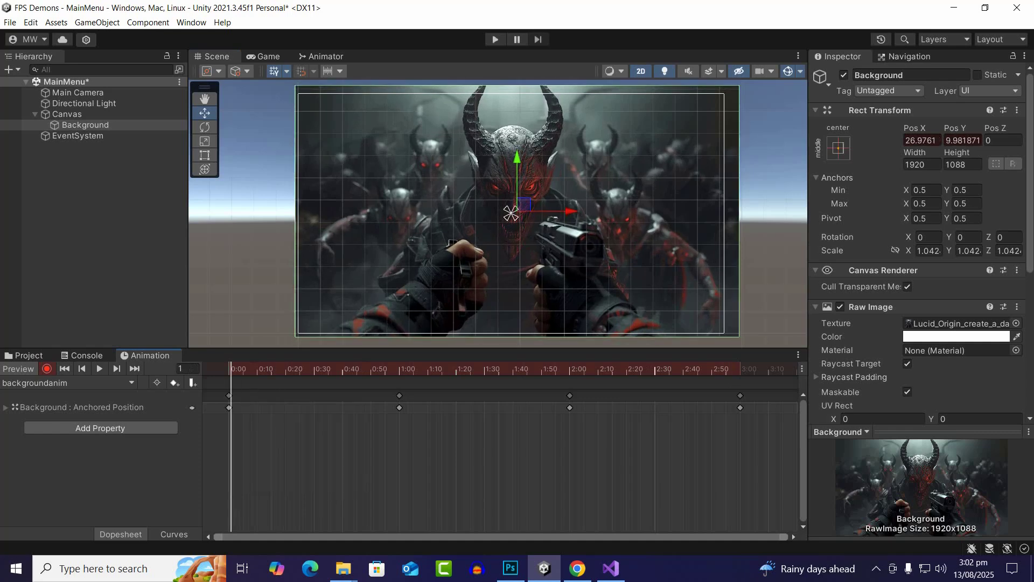
left_click(99, 369)
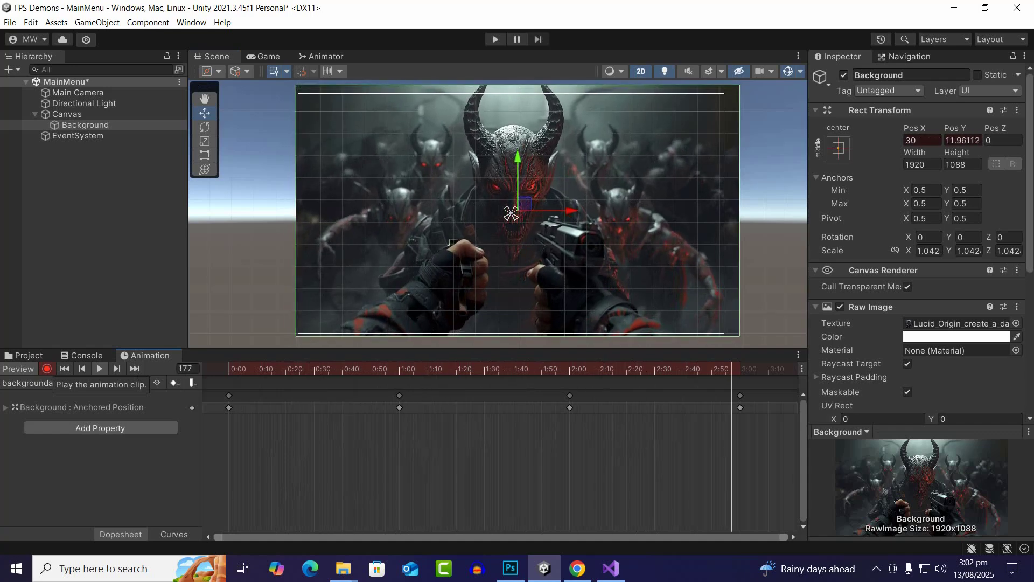
left_click(99, 369)
Slow the animation by moving the last three keyframes to about 2:00, 4:00 and 6:00 on the timeline
scroll(501, 458, "down", 5)
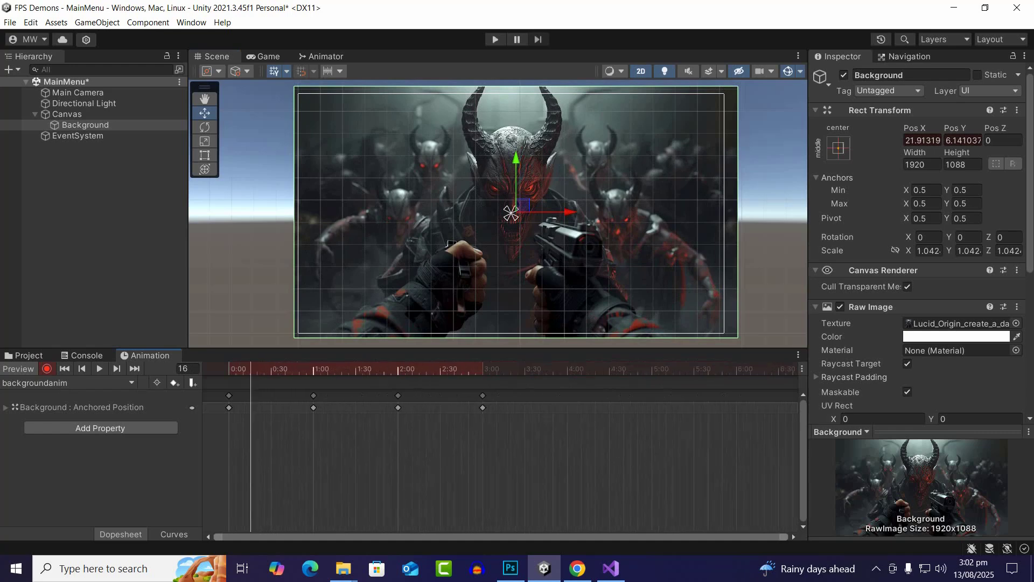
left_click_drag(281, 388, 554, 451)
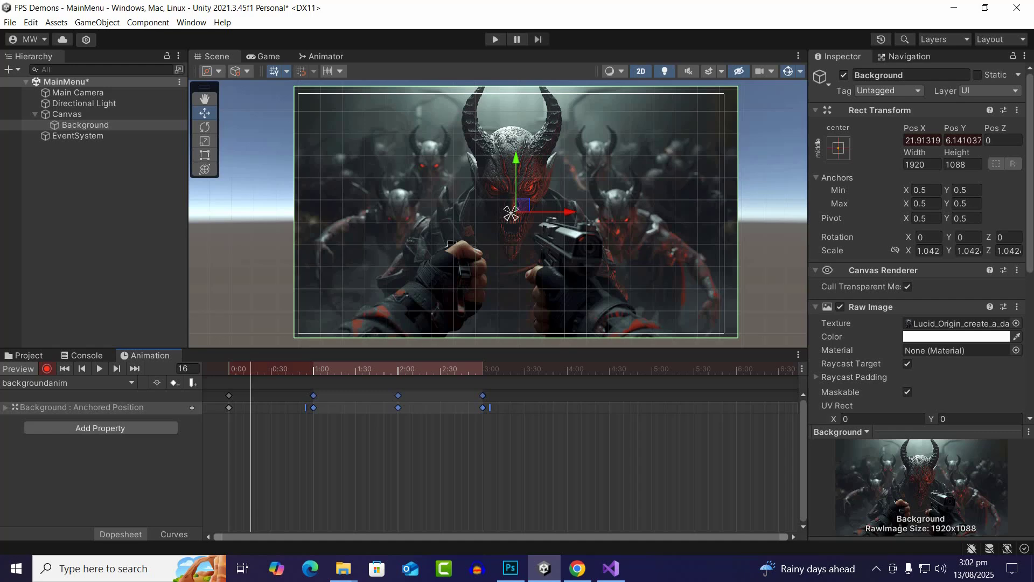
left_click_drag(398, 395, 651, 396)
left_click_drag(692, 451, 481, 396)
left_click_drag(496, 462, 392, 388)
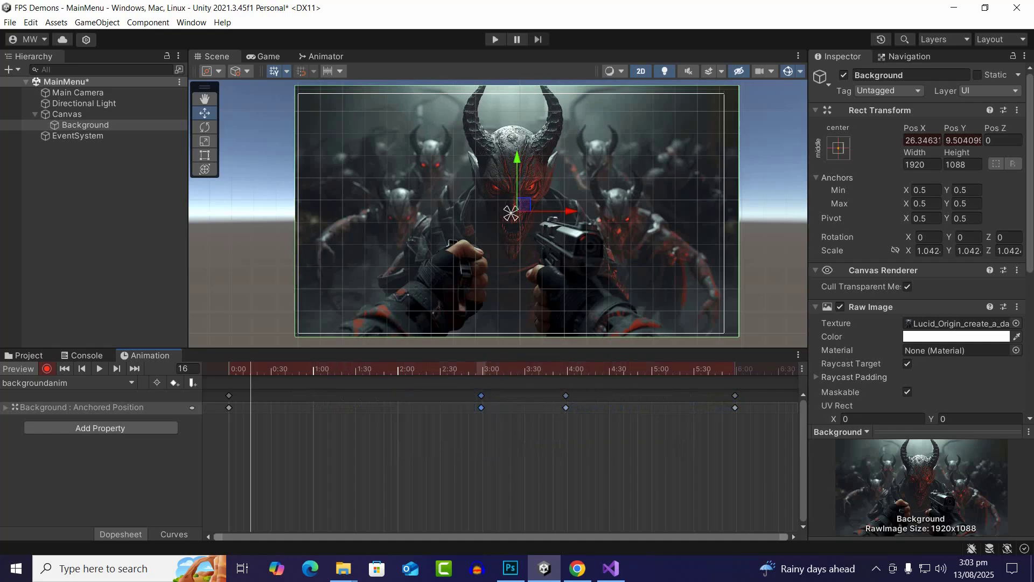
left_click_drag(482, 396, 397, 395)
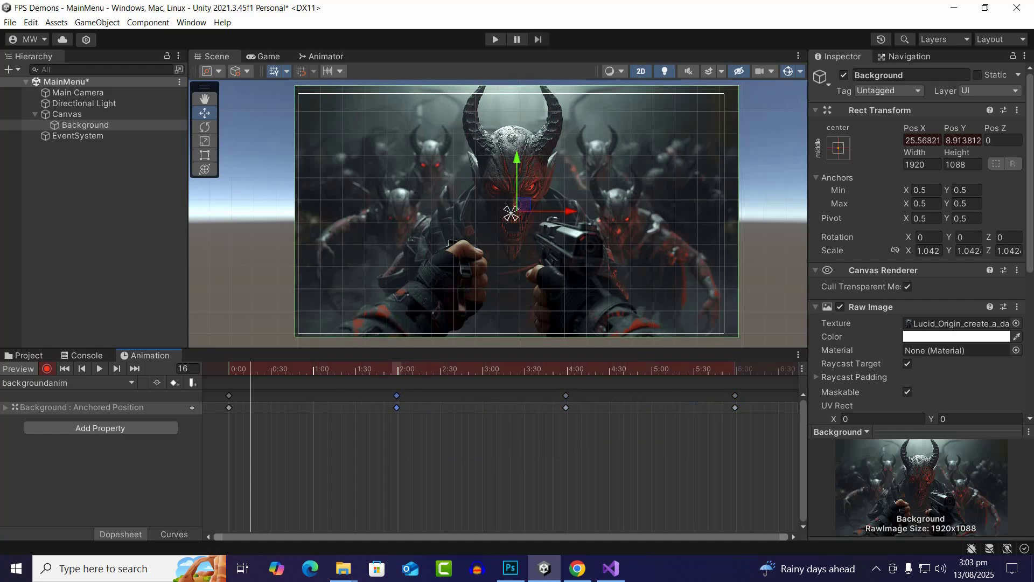
Preview the retimed background animation and save the MainMenu scene
left_click(99, 369)
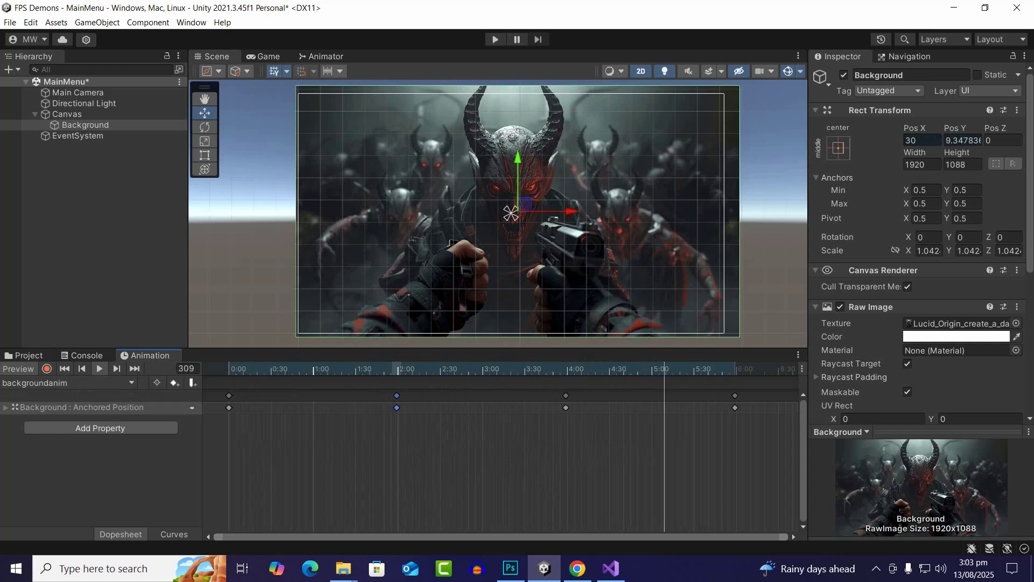
left_click(25, 355)
key("ctrl+s")
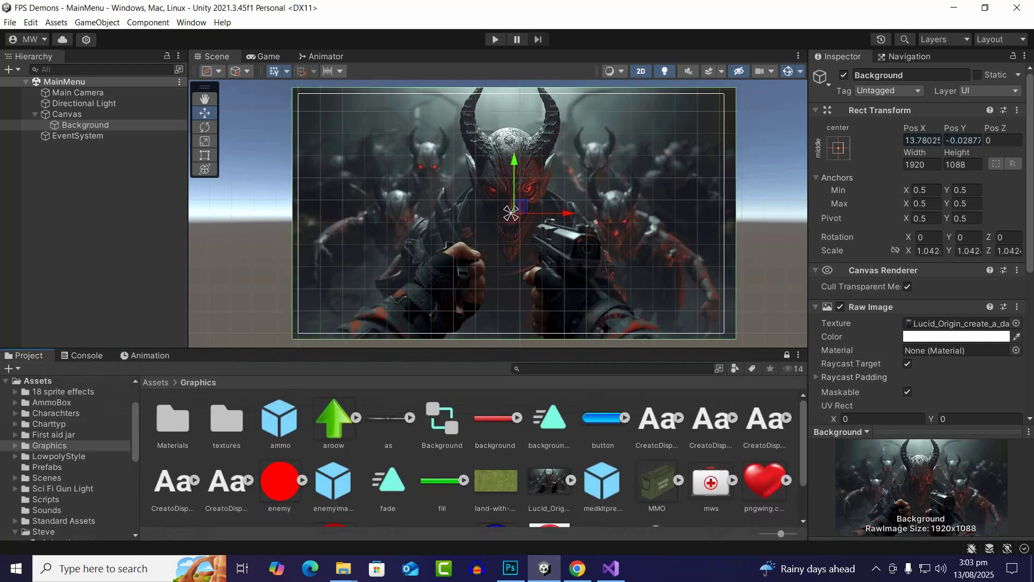
Look through the Graphics folder's assets and inspect the SplashBlood animator controller
scroll(475, 458, "down", 3)
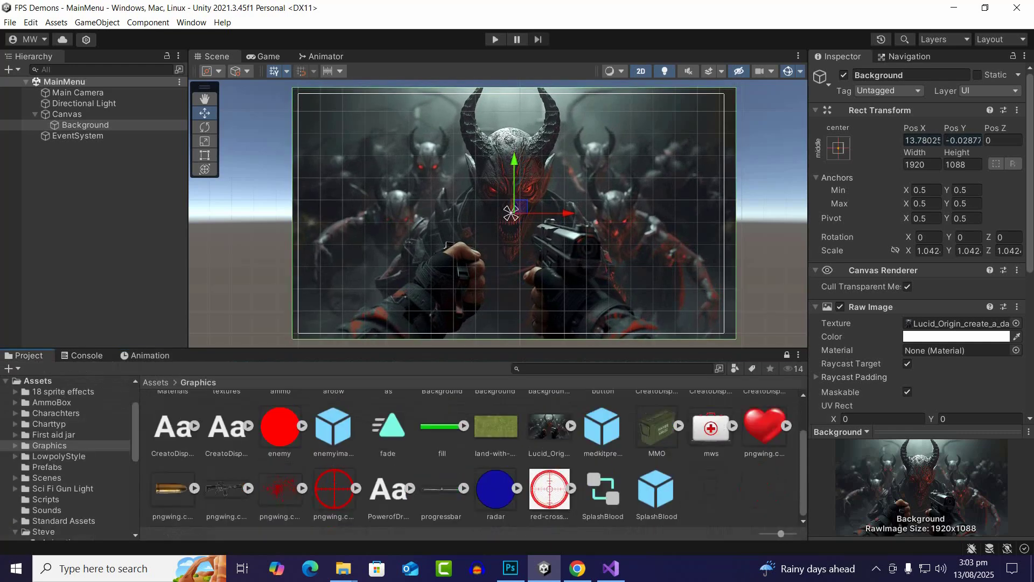
scroll(474, 458, "up", 3)
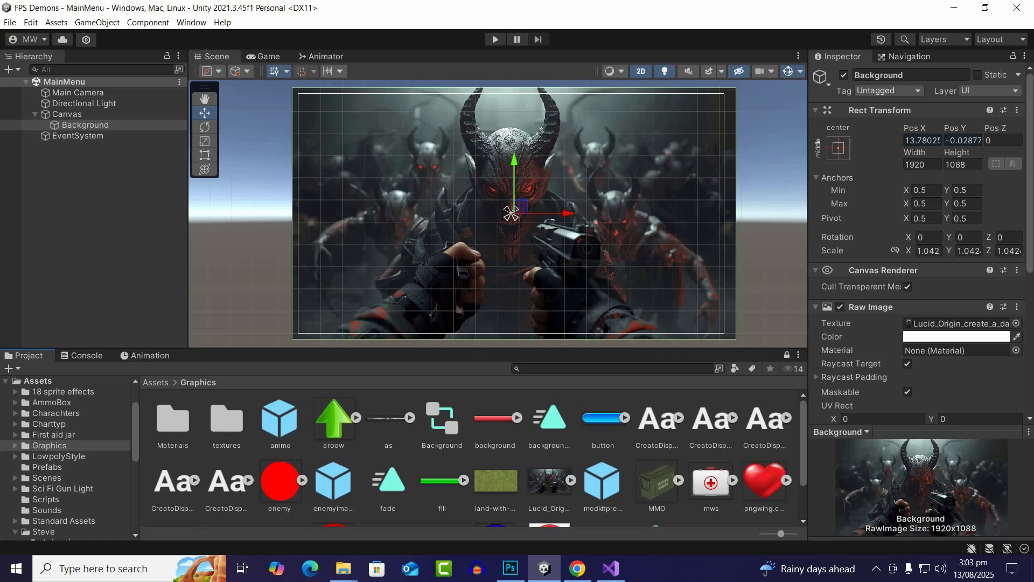
left_click(469, 458)
scroll(469, 458, "down", 3)
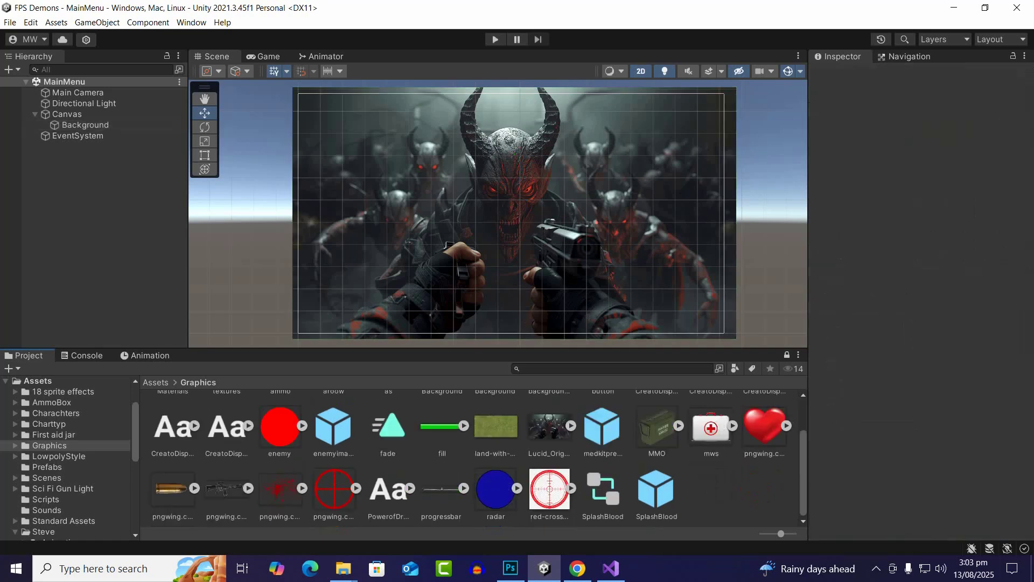
left_click(442, 490)
left_click(603, 490)
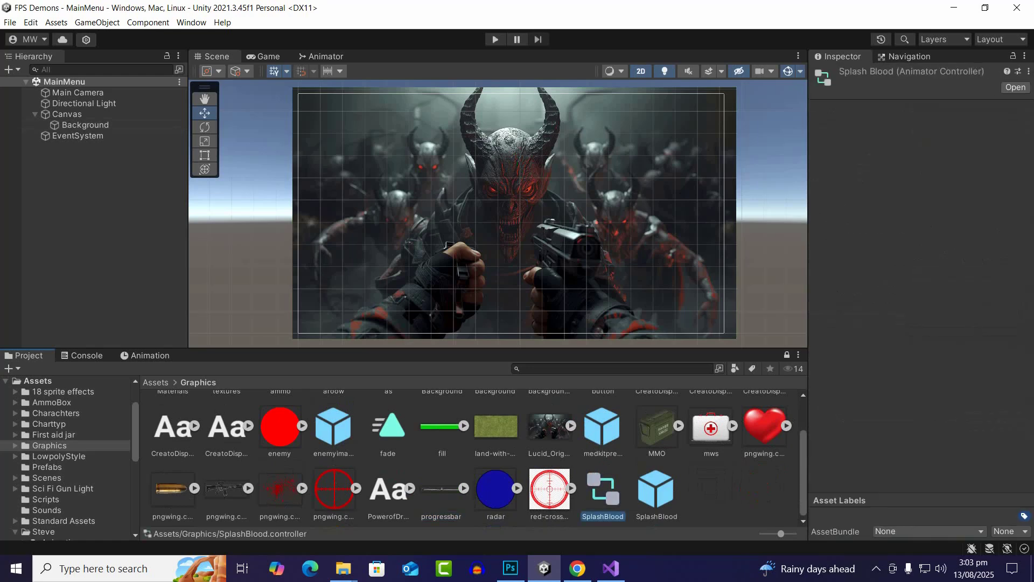
scroll(479, 460, "up", 3)
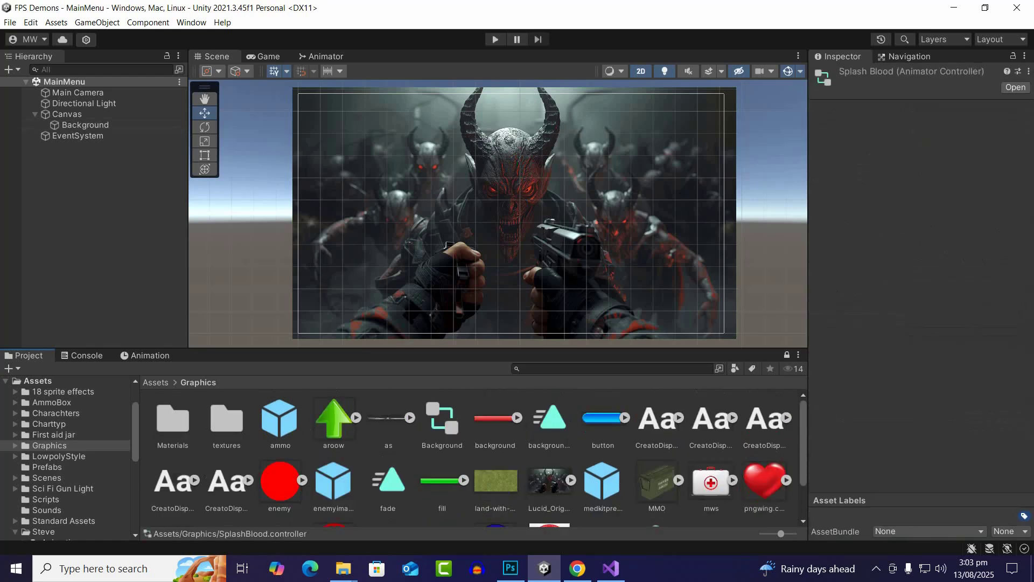
Inspect the Background animator controller and the backgroundanim clip in the Graphics folder
left_click(441, 419)
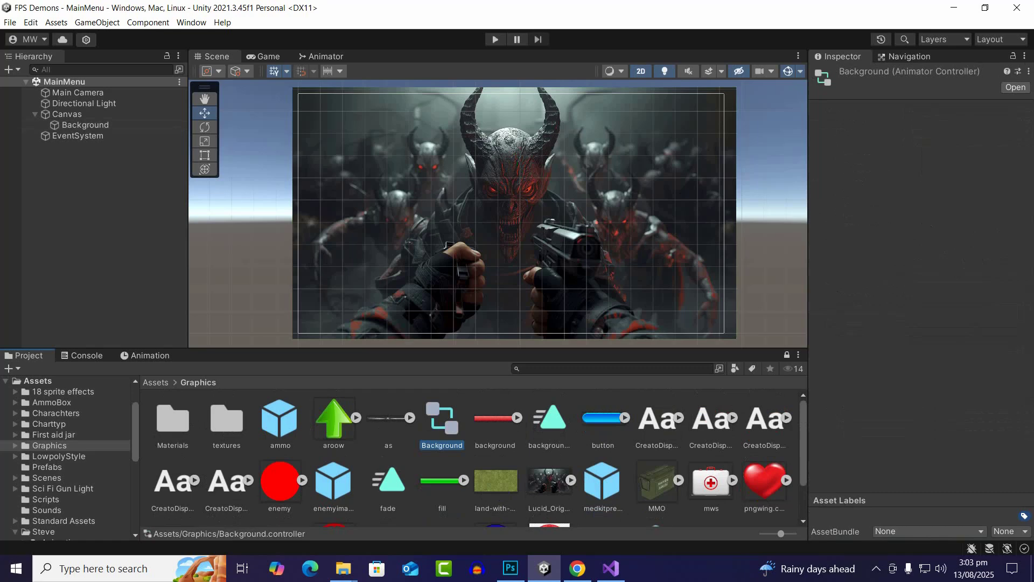
left_click(549, 420)
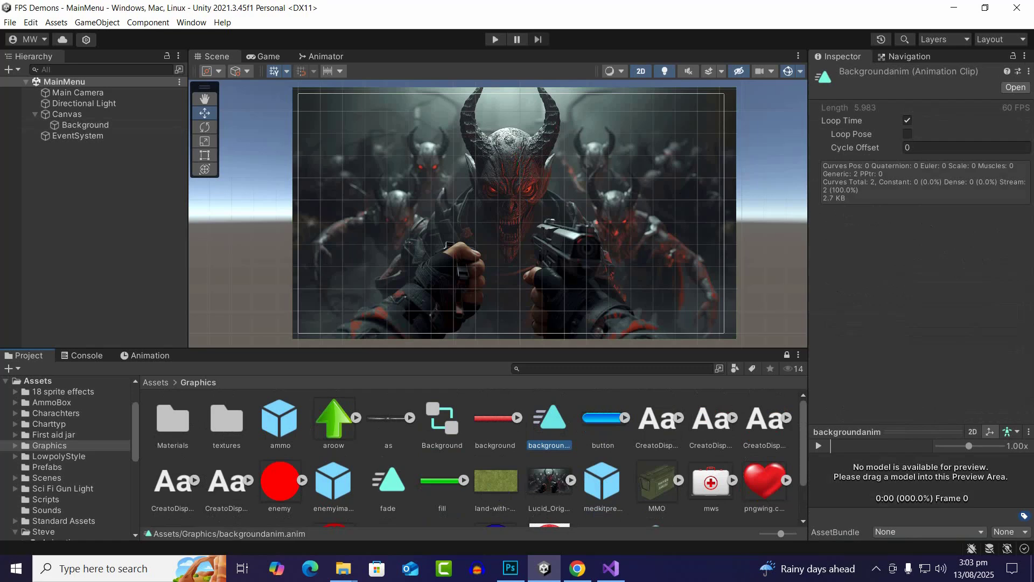
left_click(95, 224)
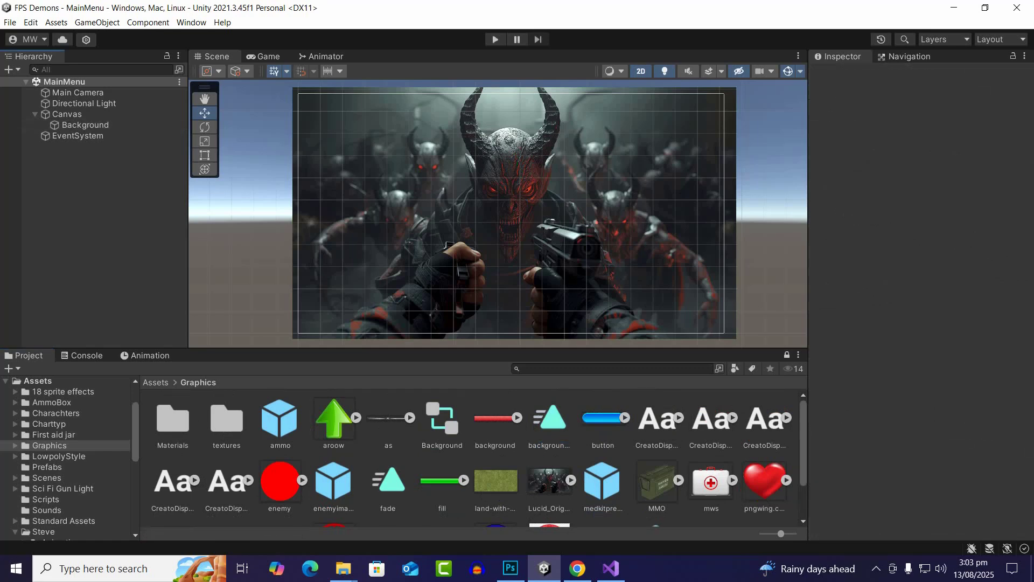
Add a legacy UI button as a child of the Canvas and name it Play
right_click(75, 114)
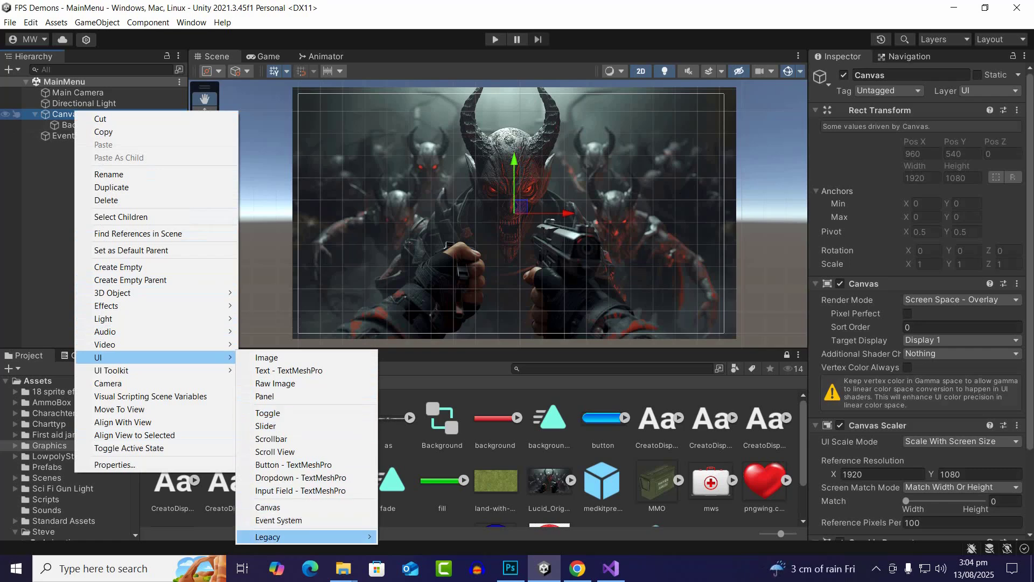
mouse_move(308, 537)
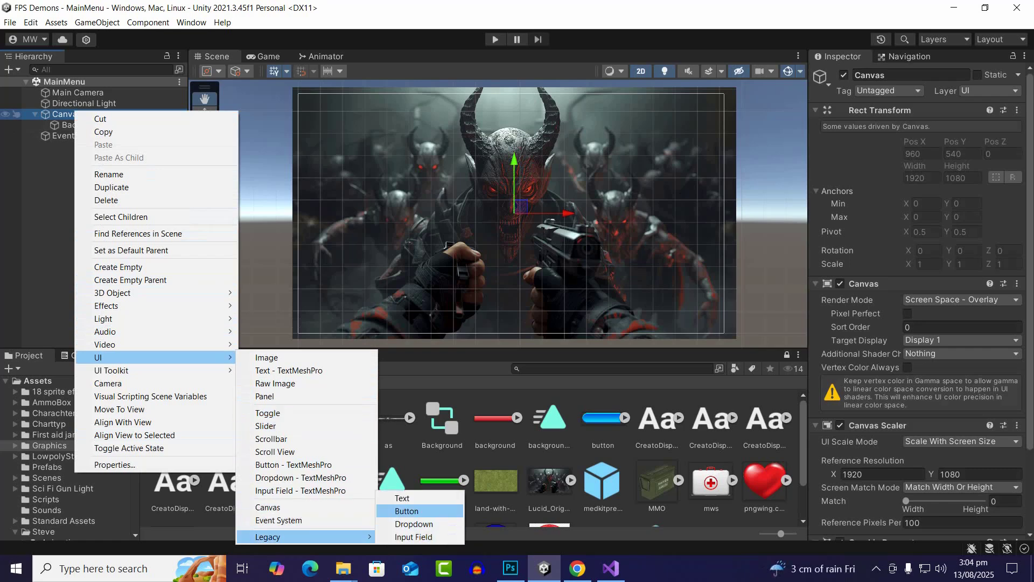
left_click(413, 511)
scroll(513, 195, "up", 4)
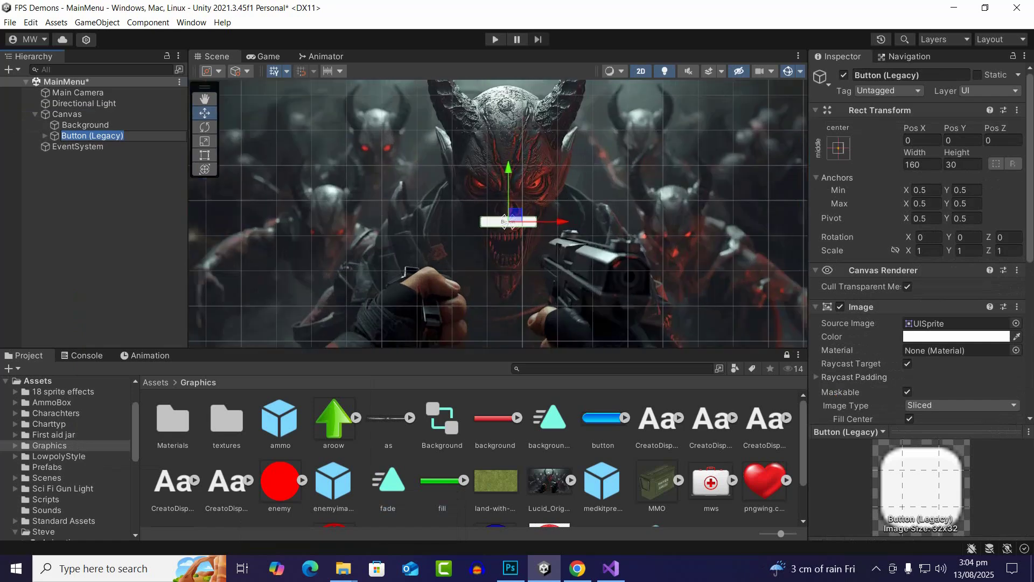
scroll(506, 220, "down", 1)
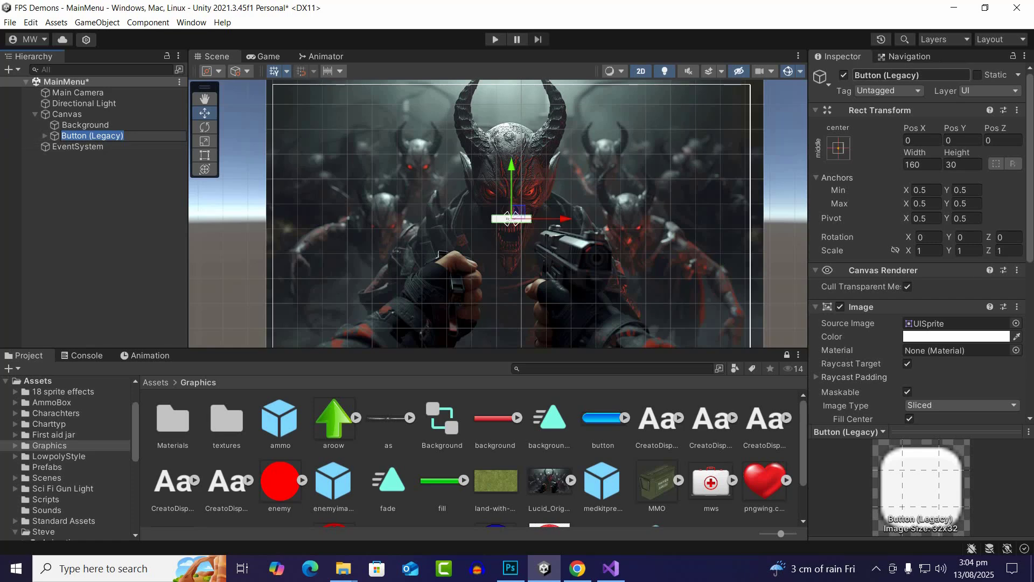
type("Pl")
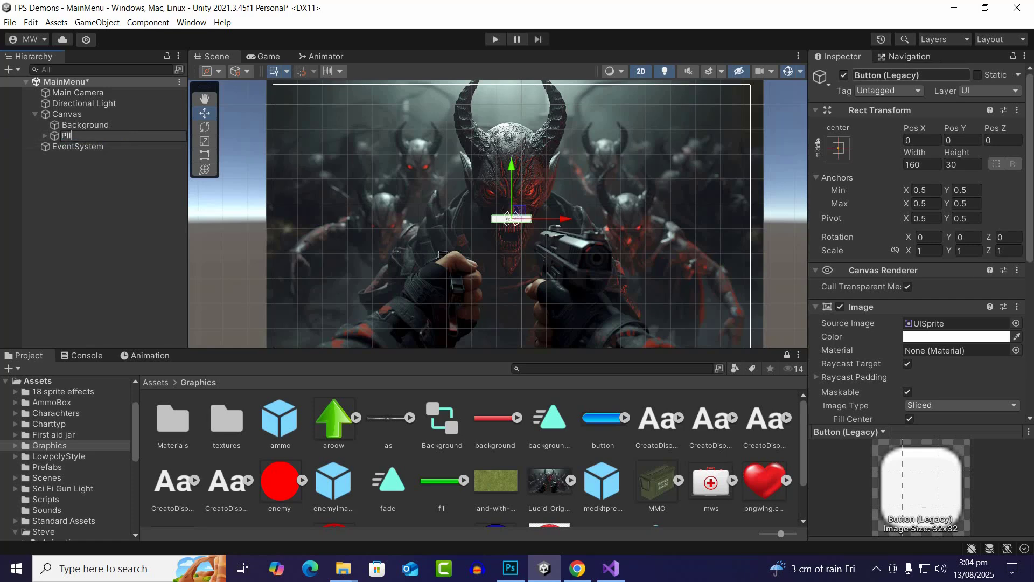
type("lay")
key("BackSpace")
key("BackSpace")
key("BackSpace")
type("ay")
key("Return")
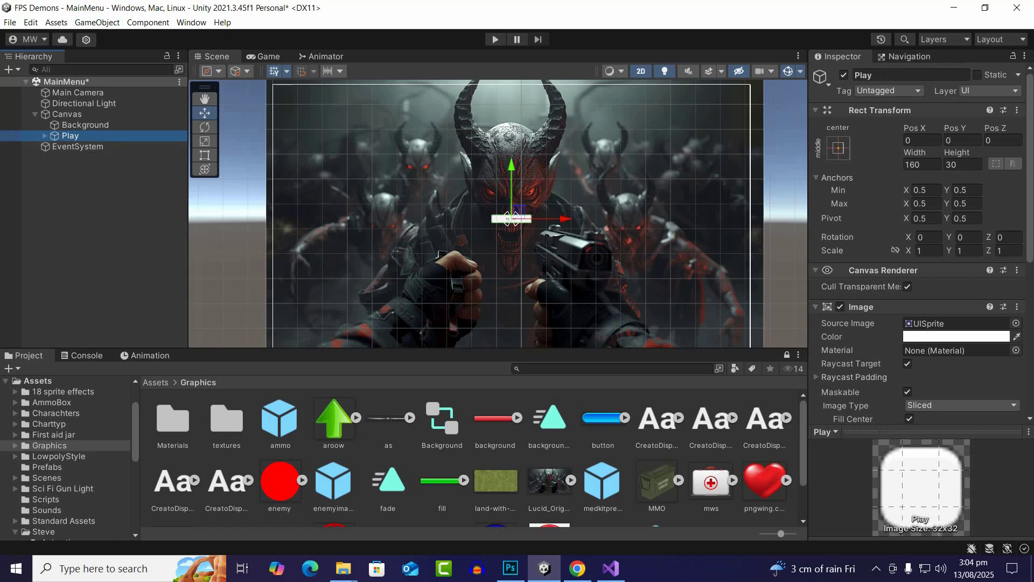
Assign the button graphic as the Play button's source image and delete its child text object
left_click_drag(603, 419, 949, 324)
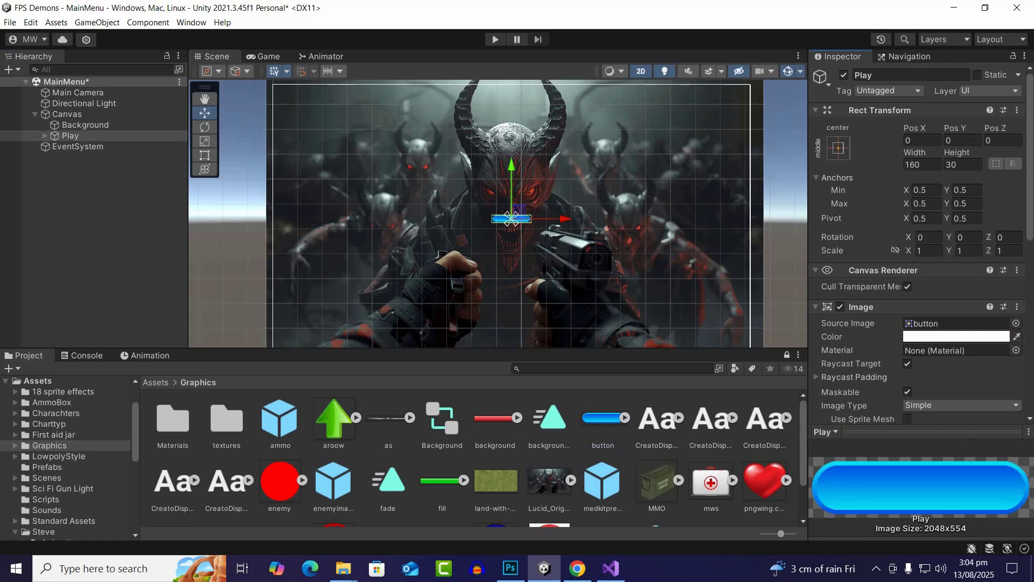
scroll(530, 210, "up", 4)
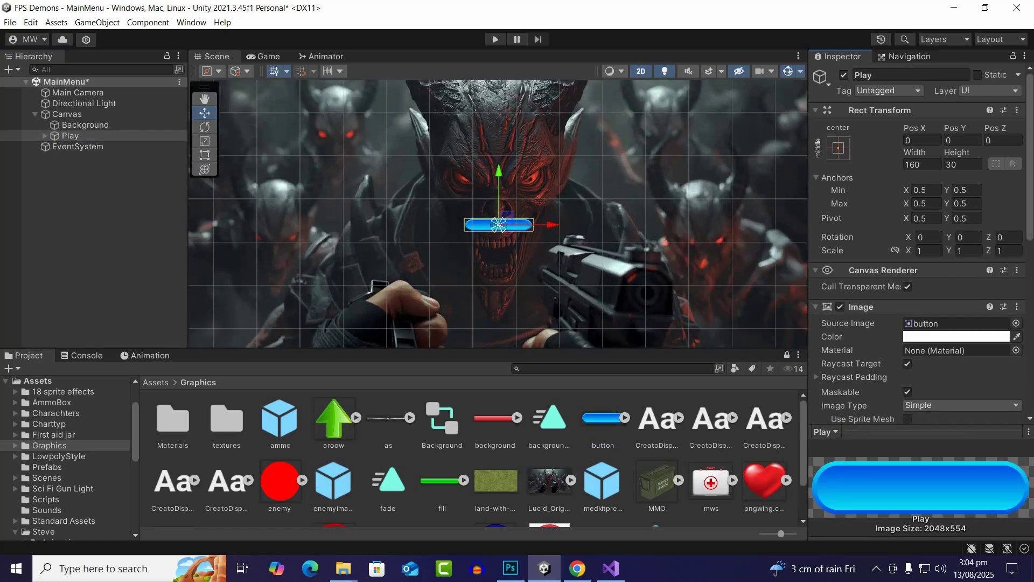
left_click(45, 136)
left_click(97, 147)
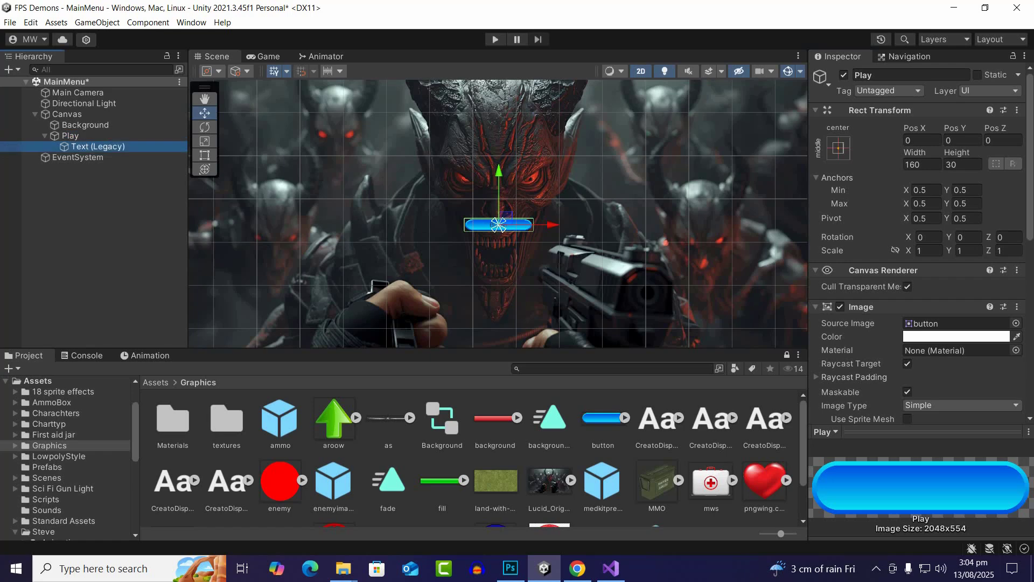
key("Delete")
Set the Play button's image to its native size
left_click(70, 136)
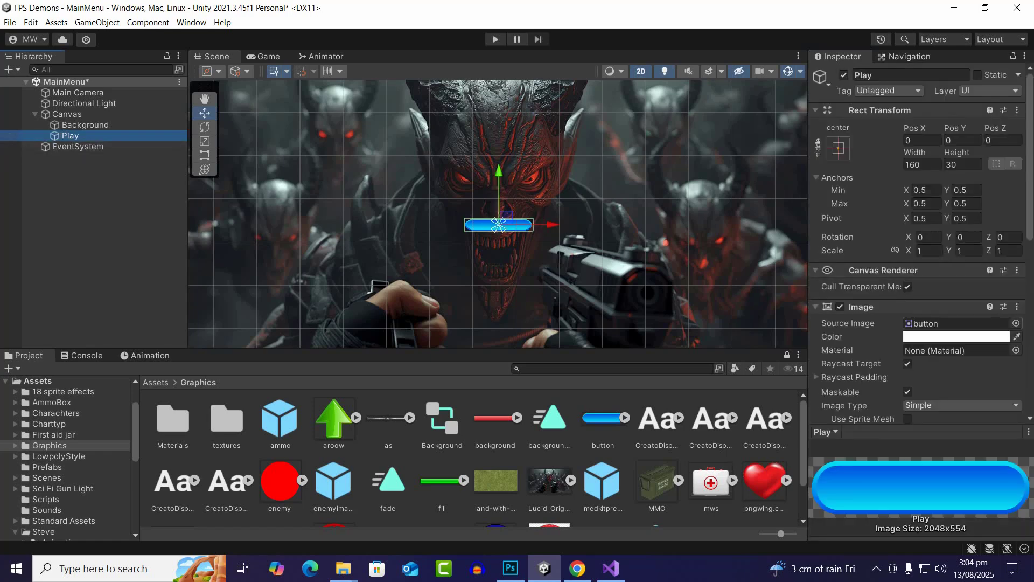
scroll(916, 269, "down", 3)
left_click(961, 336)
scroll(464, 206, "down", 12)
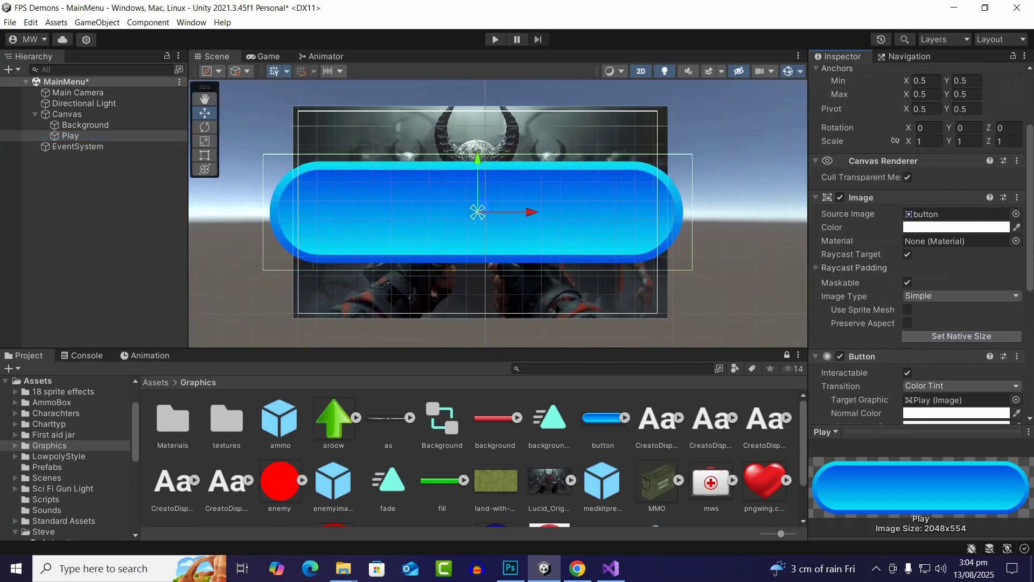
Try to set the Play button's width to 300 and undo the change
scroll(916, 243, "up", 3)
left_click(923, 164)
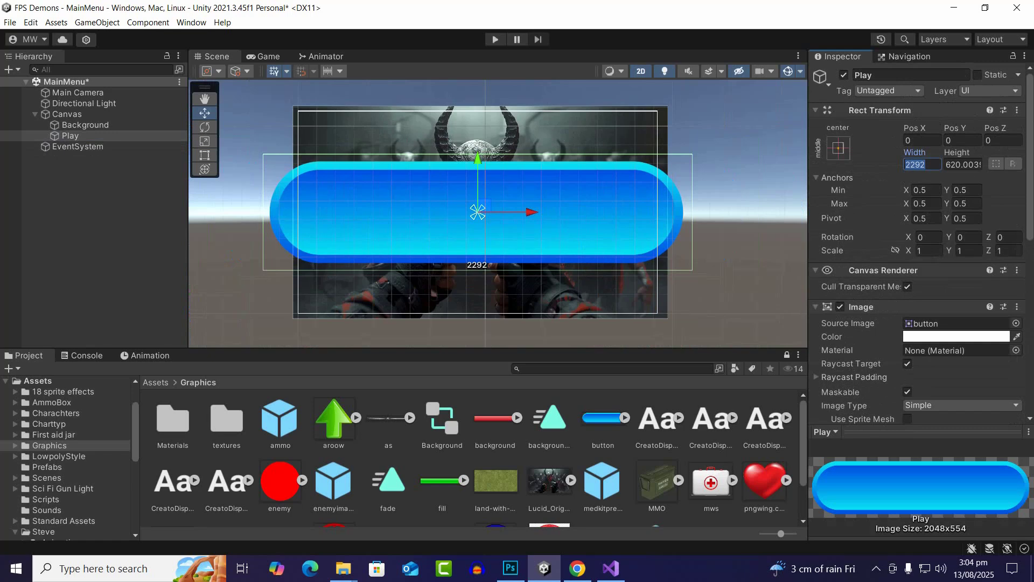
type("300")
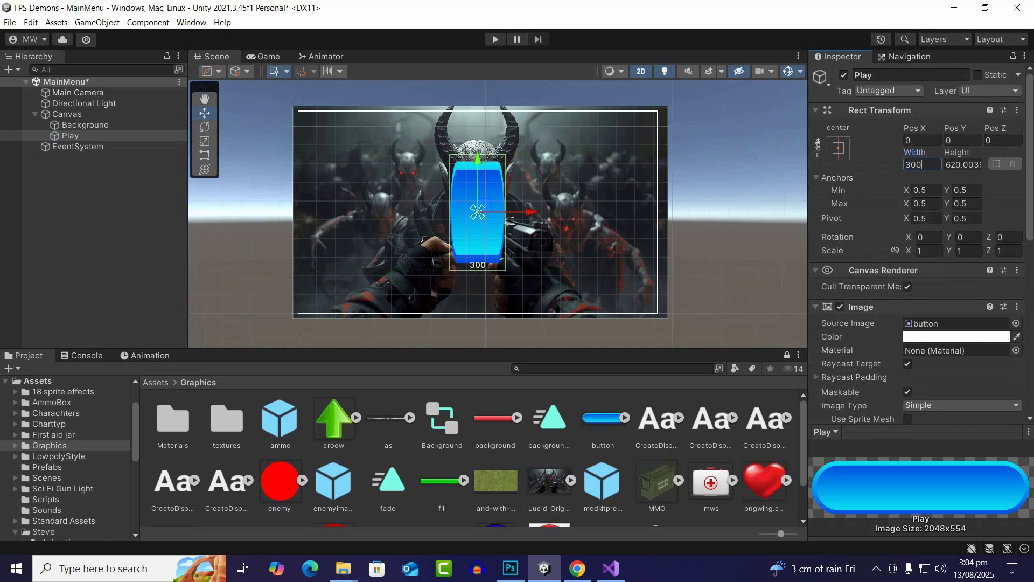
key("ctrl+z")
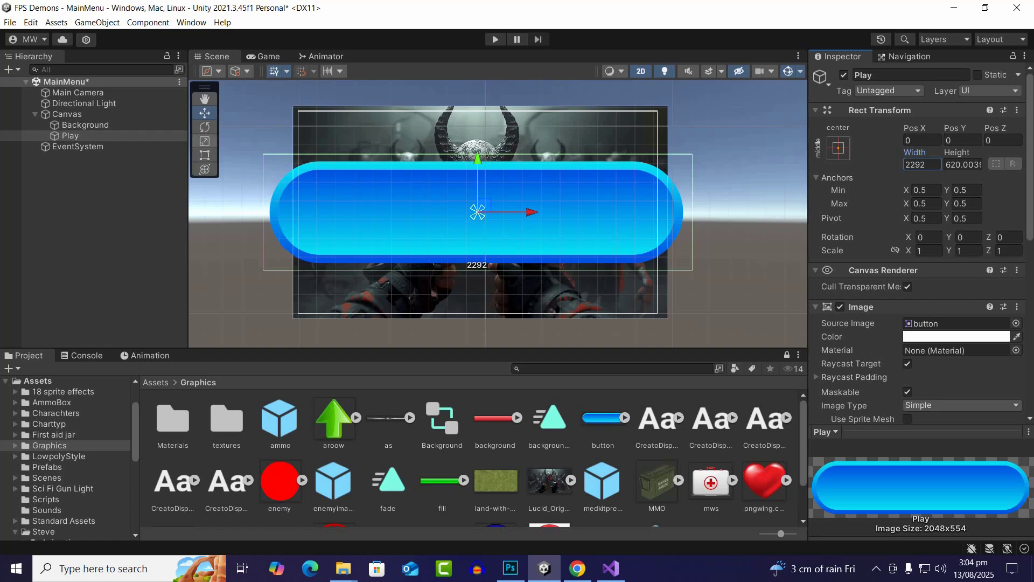
Scale the Play button down uniformly to about 0.187
left_click(204, 141)
left_click_drag(478, 213, 393, 242)
left_click(205, 114)
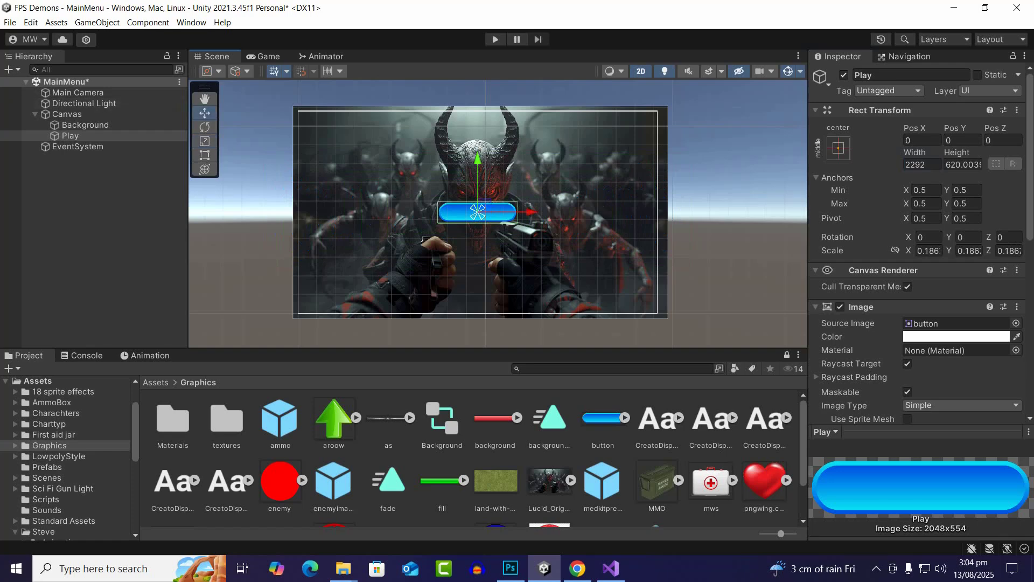
Move the Play button to the upper-right area of the canvas, at about X 647, Y 408
left_click_drag(530, 213, 641, 212)
scroll(641, 220, "up", 2)
left_click_drag(593, 161, 594, 75)
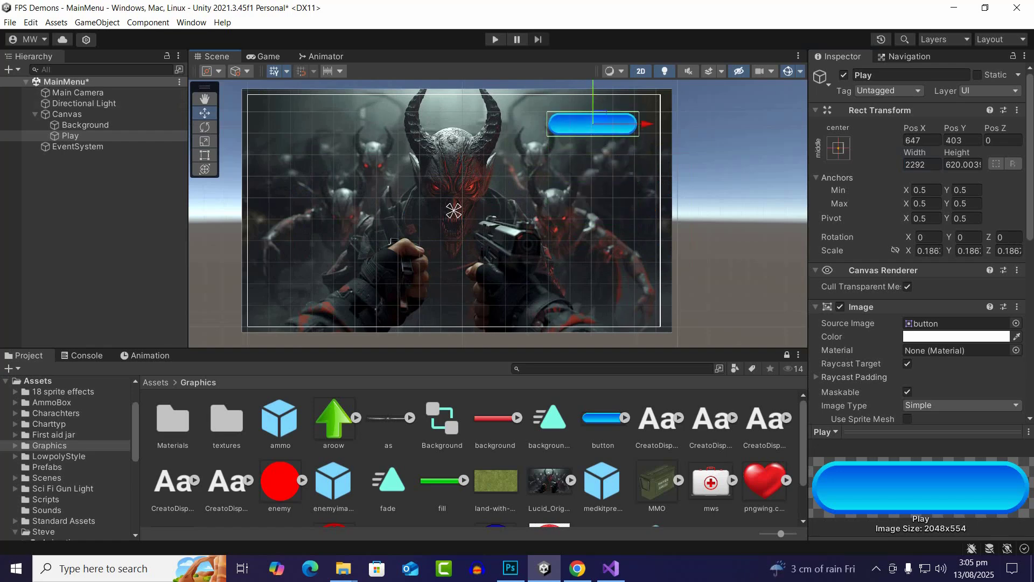
scroll(742, 184, "up", 1)
scroll(526, 229, "down", 1)
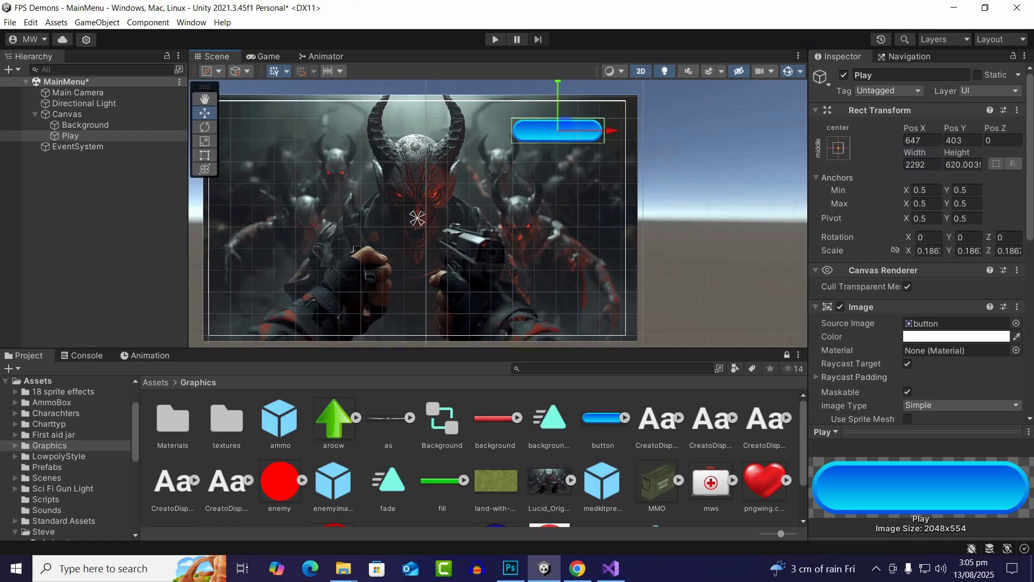
left_click_drag(558, 102, 558, 111)
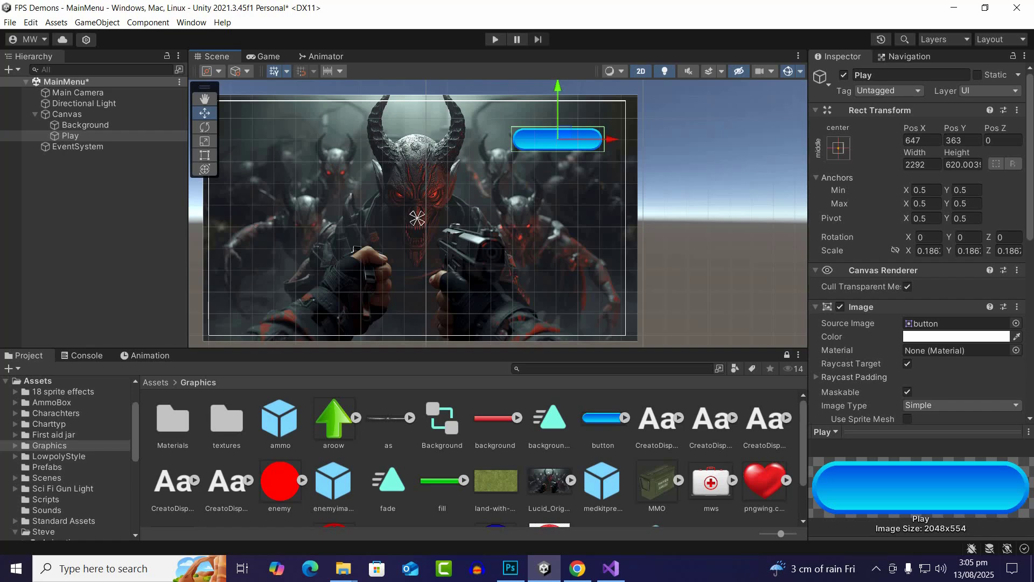
left_click_drag(558, 111, 558, 103)
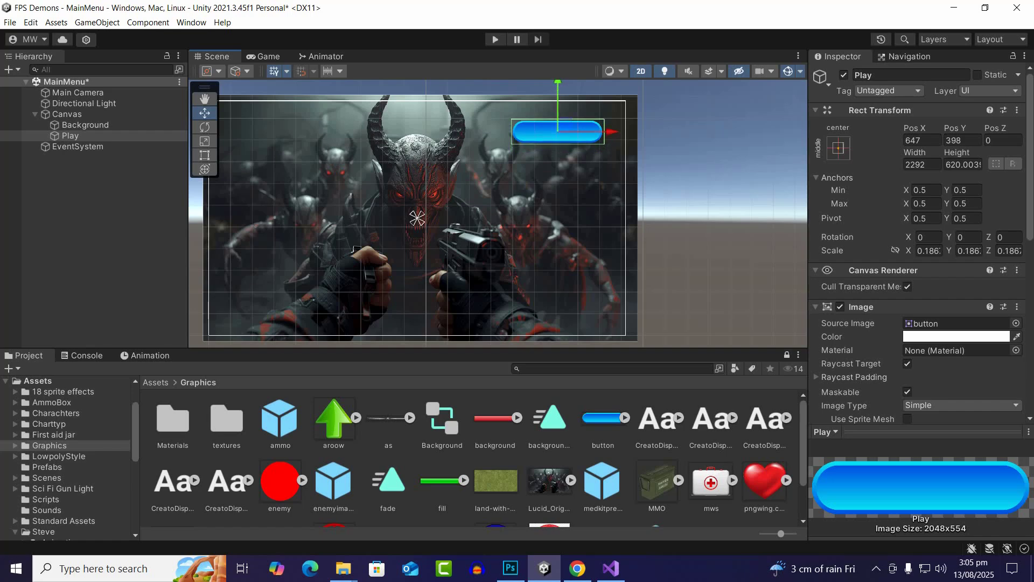
left_click(553, 86)
left_click(557, 131)
left_click_drag(558, 103, 558, 101)
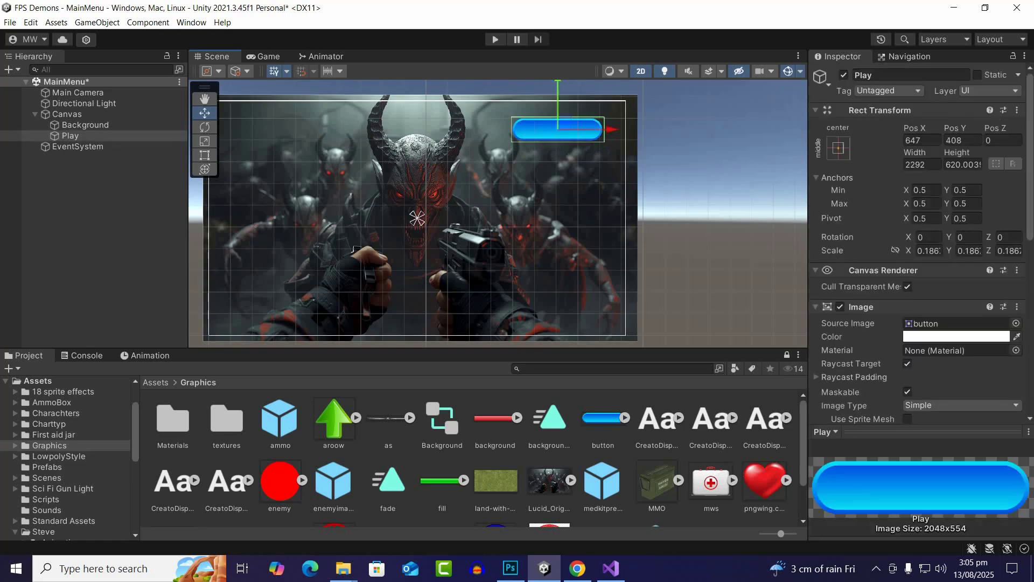
left_click(102, 185)
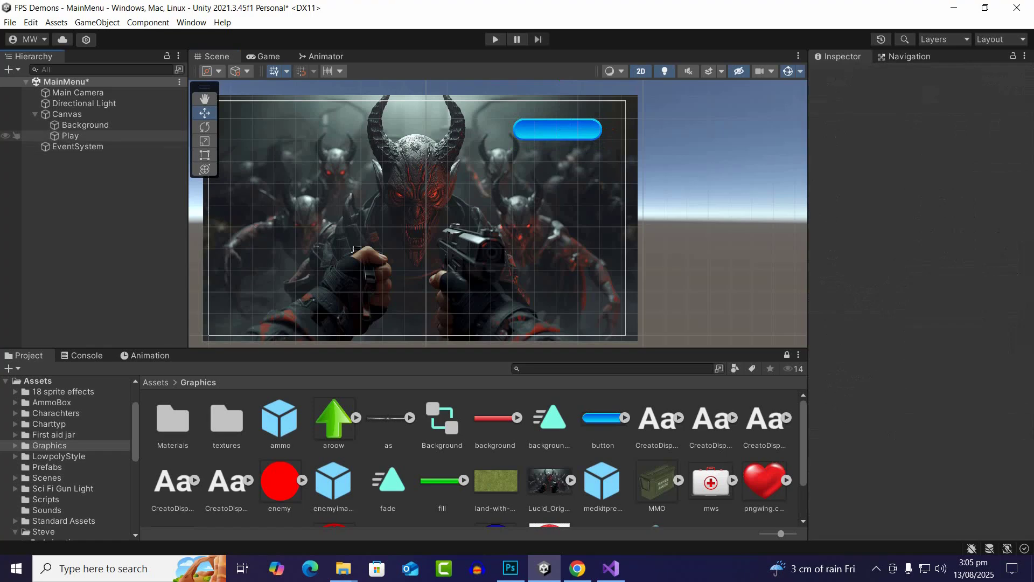
Add a legacy text object to the Canvas and set its text to PLAY
right_click(65, 115)
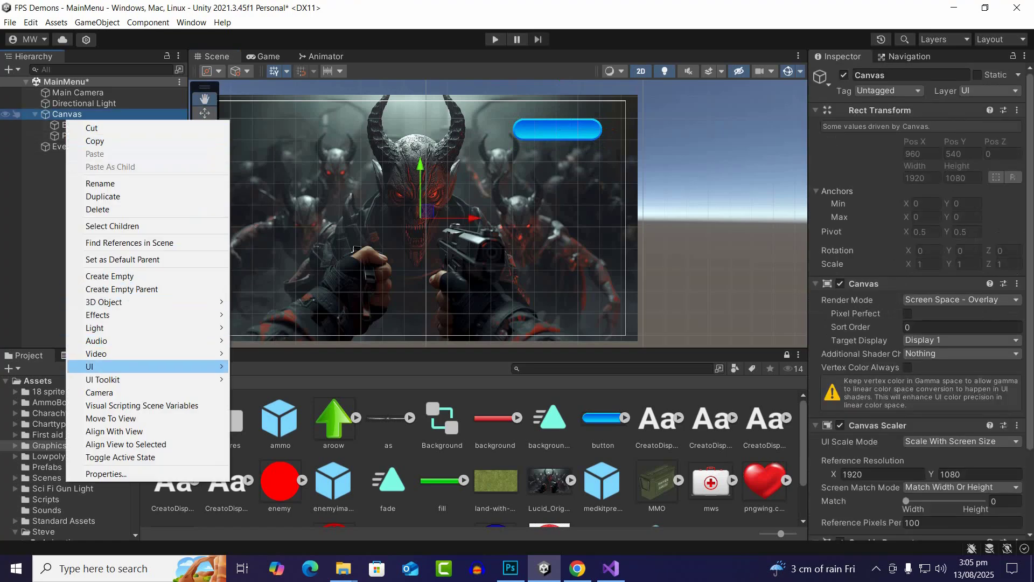
mouse_move(146, 367)
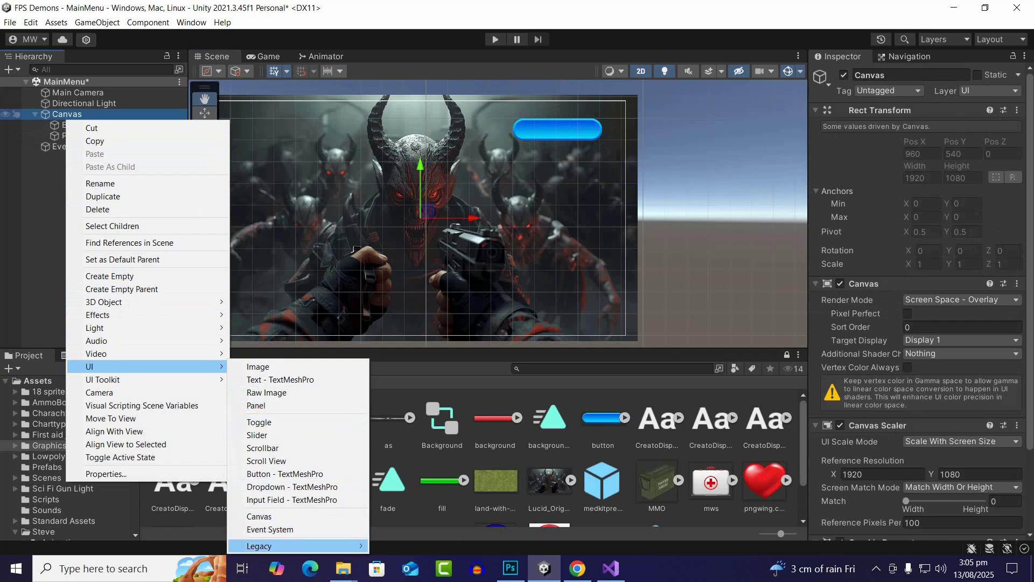
mouse_move(258, 546)
left_click(388, 507)
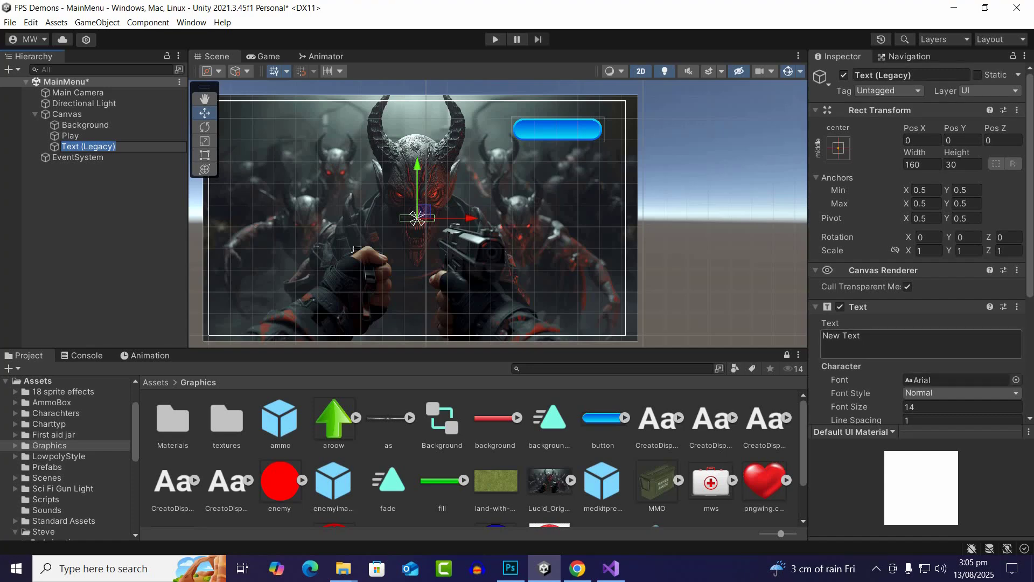
left_click(910, 344)
type("PLAY")
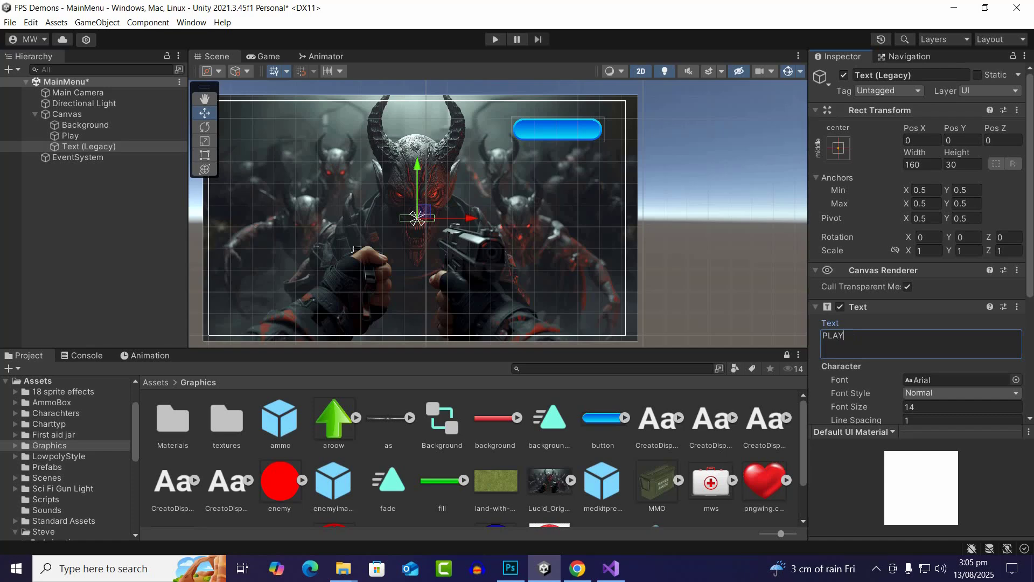
Make the PLAY text white and move it onto the blue Play button
scroll(354, 249, "up", 1)
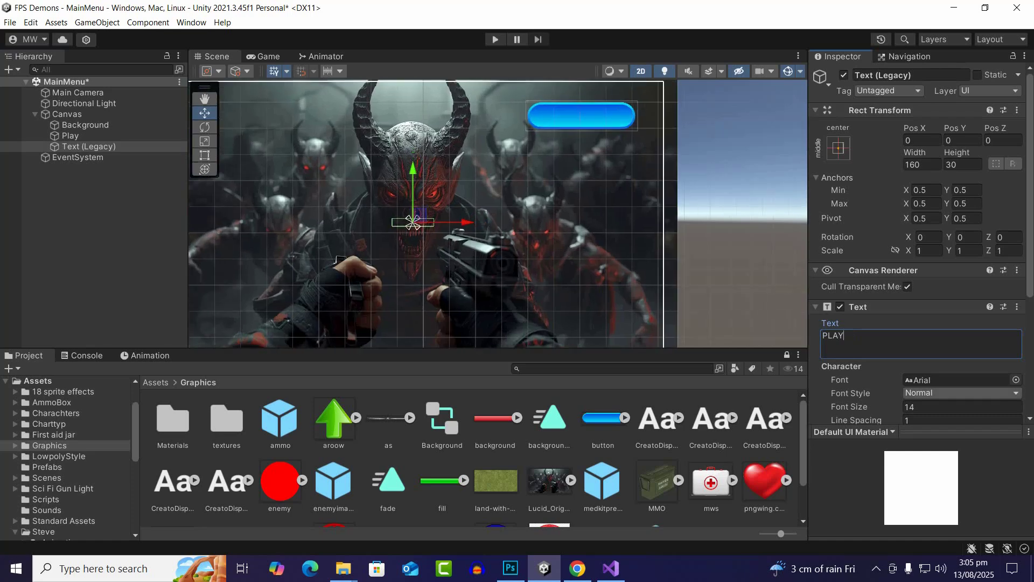
scroll(919, 248, "down", 5)
left_click(957, 345)
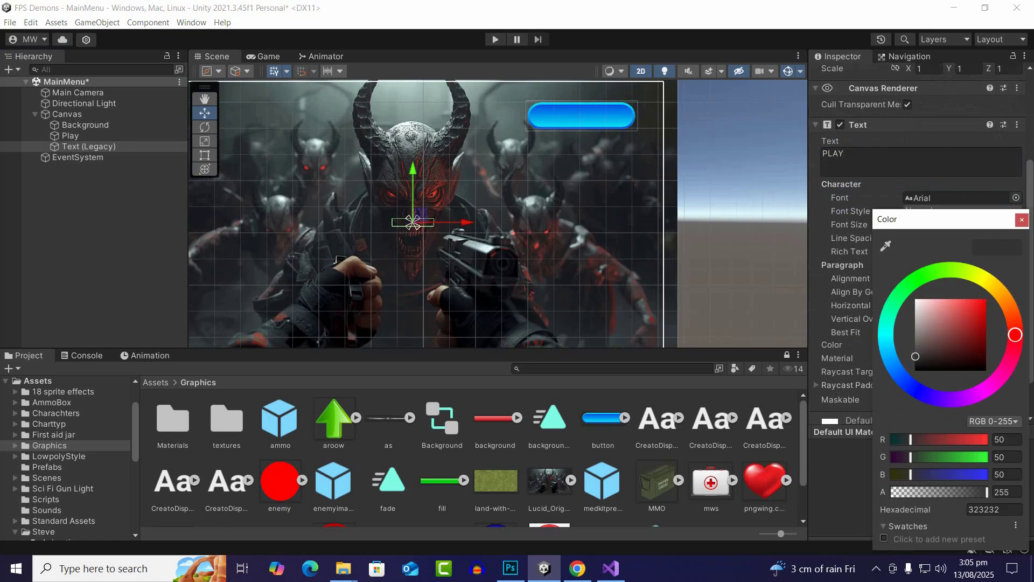
left_click(1023, 220)
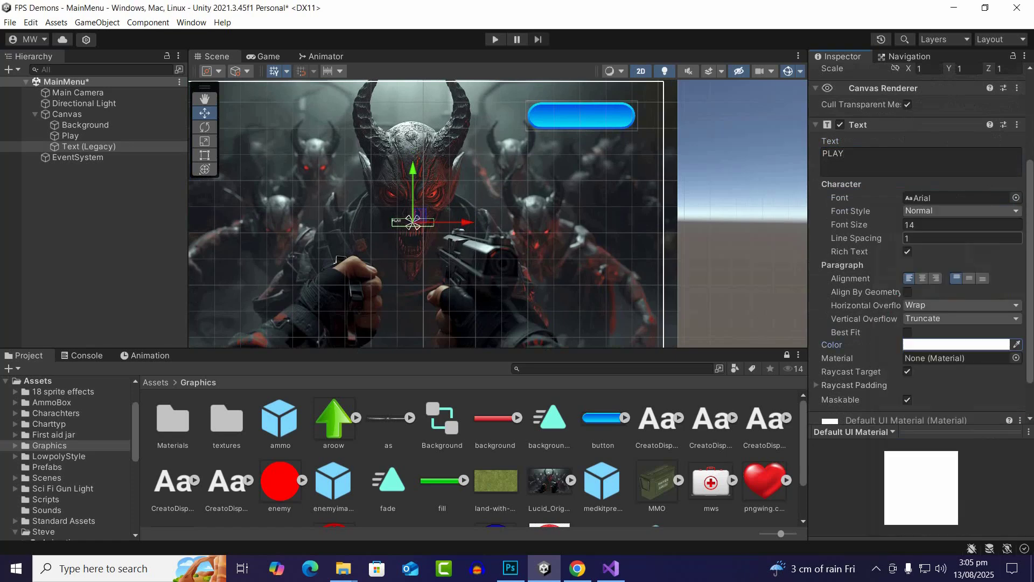
left_click_drag(412, 183, 413, 81)
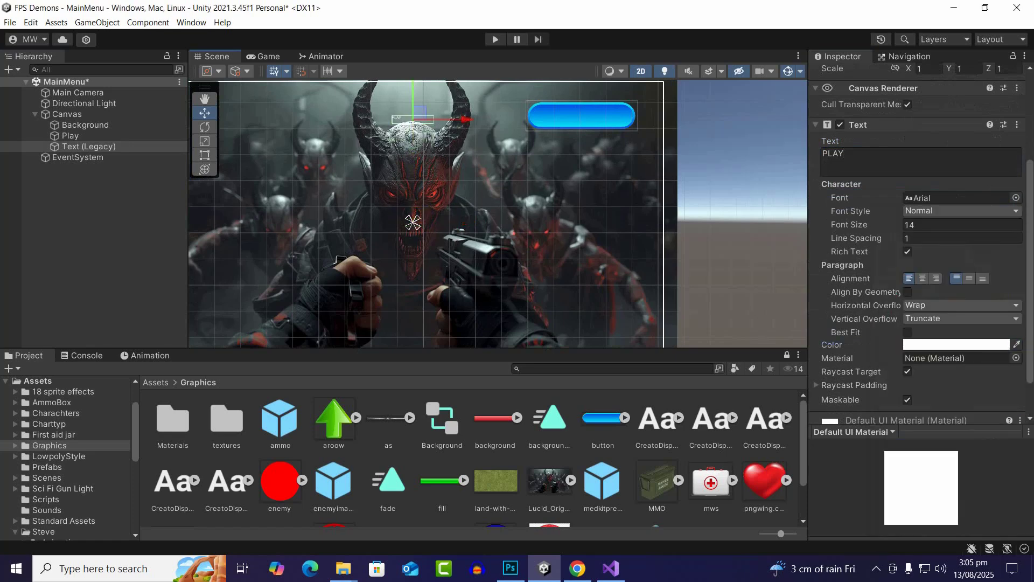
left_click_drag(464, 119, 619, 120)
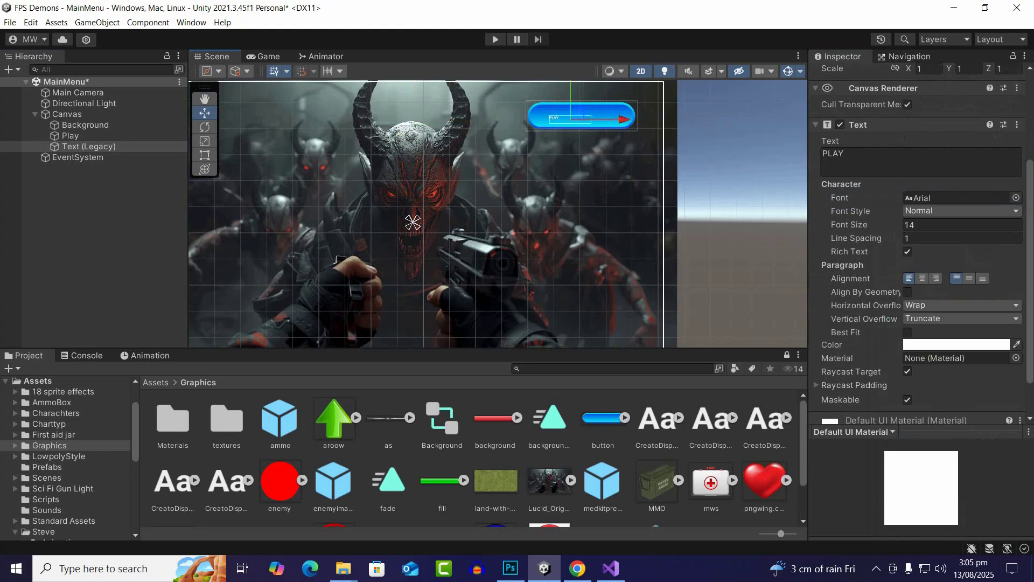
Set both the horizontal and vertical overflow of the PLAY text to Overflow
left_click(948, 305)
left_click(940, 332)
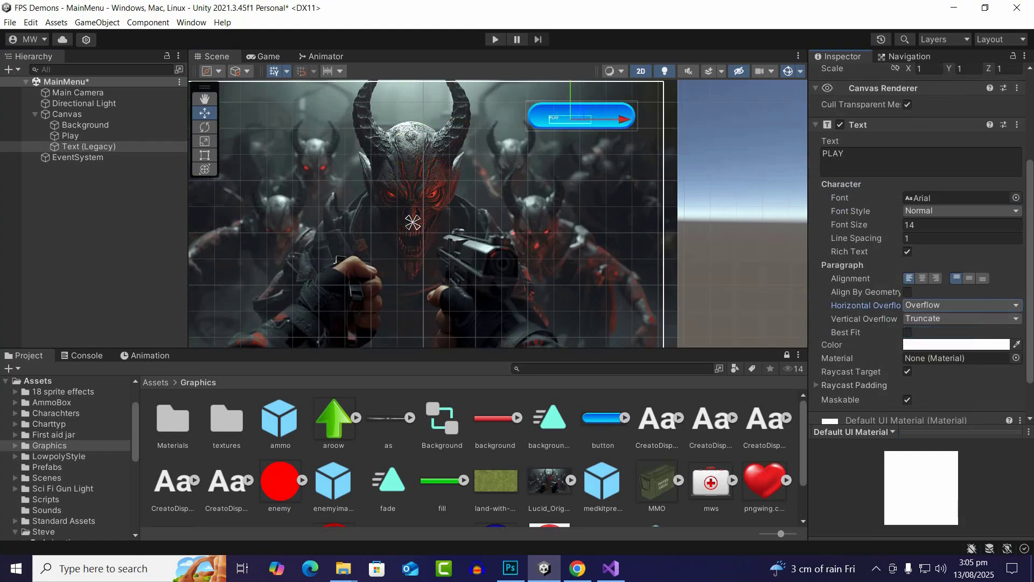
left_click(948, 319)
left_click(939, 346)
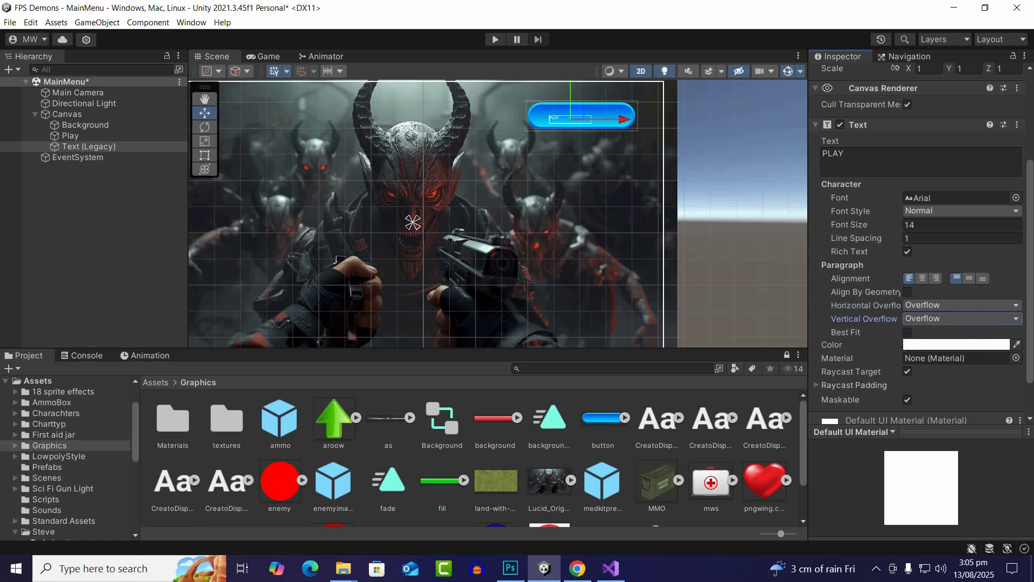
Set the PLAY text's font size to 48 and its font to CreatoDisplay-Bold
scroll(566, 128, "up", 1)
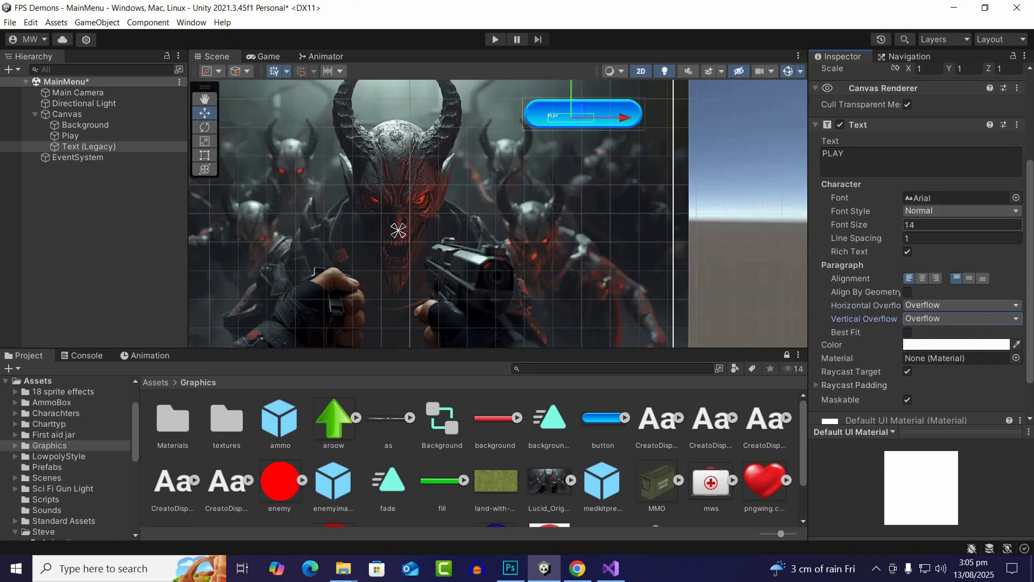
left_click(935, 224)
type("48")
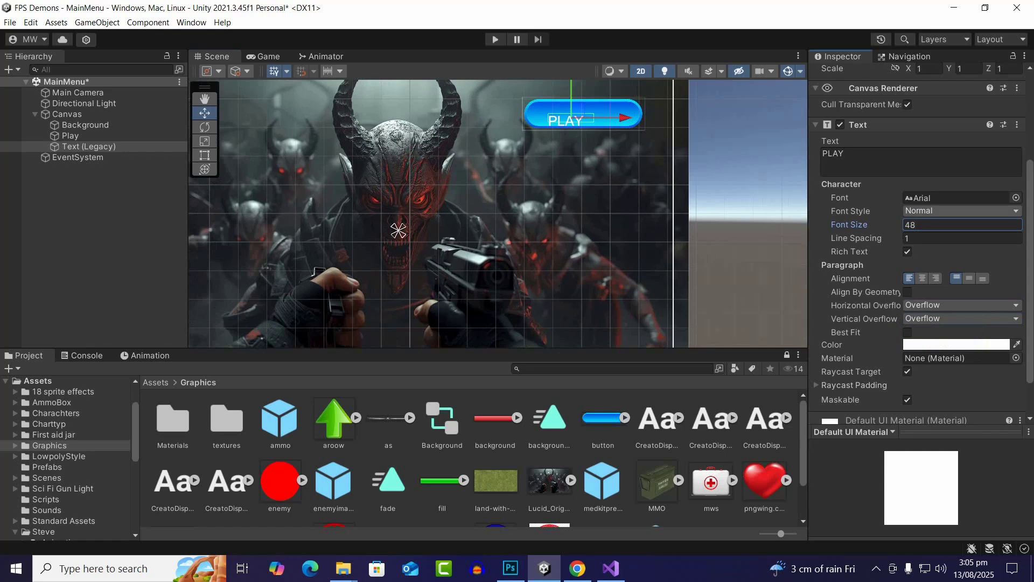
left_click(1016, 197)
left_click(986, 264)
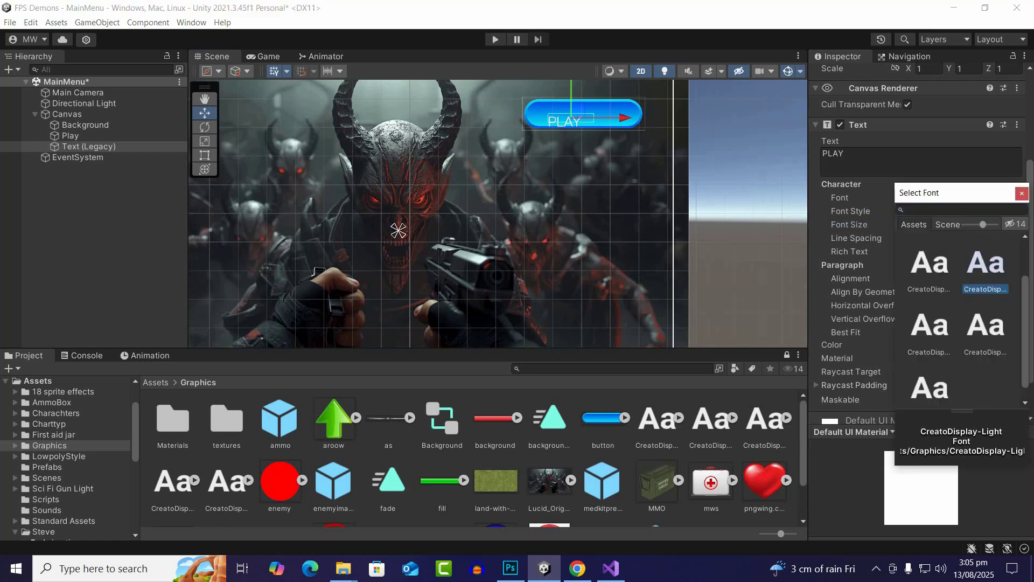
scroll(986, 270, "down", 1)
left_click(986, 311)
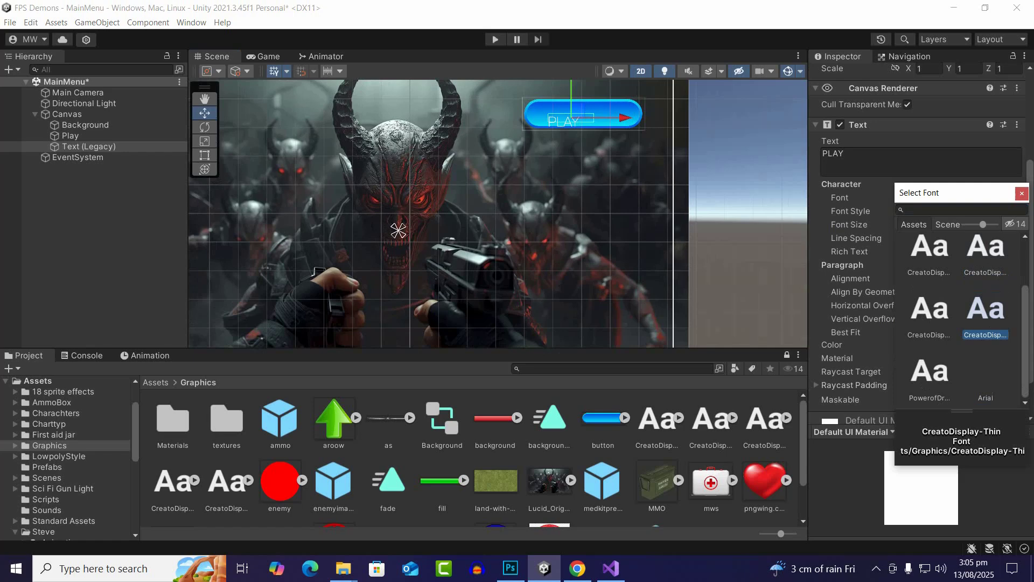
scroll(986, 312, "up", 3)
left_click(986, 261)
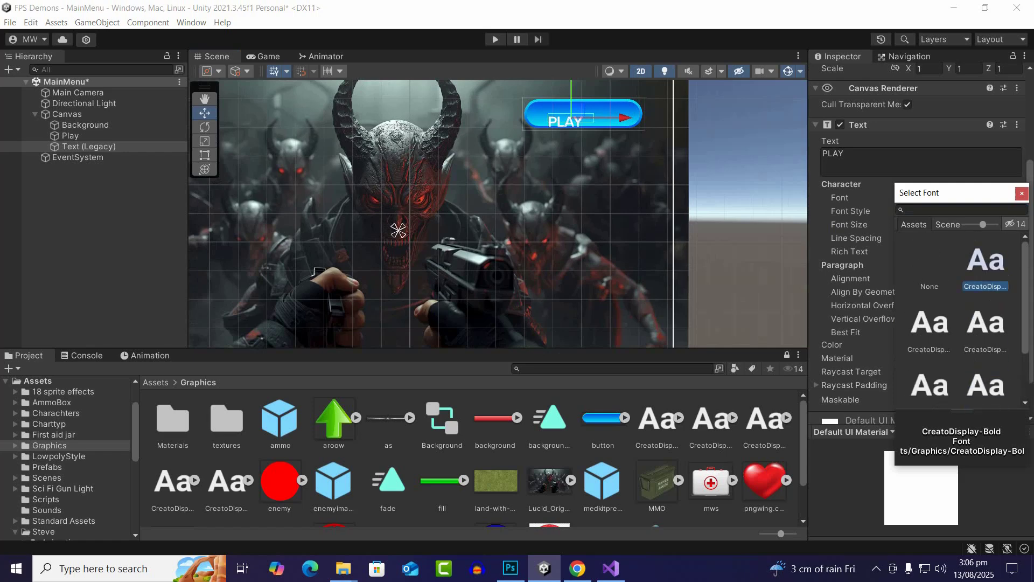
Move the PLAY text to the middle of the blue Play button and save the scene
middle_click_drag(590, 91, 544, 192)
scroll(544, 191, "up", 5)
scroll(543, 201, "up", 3)
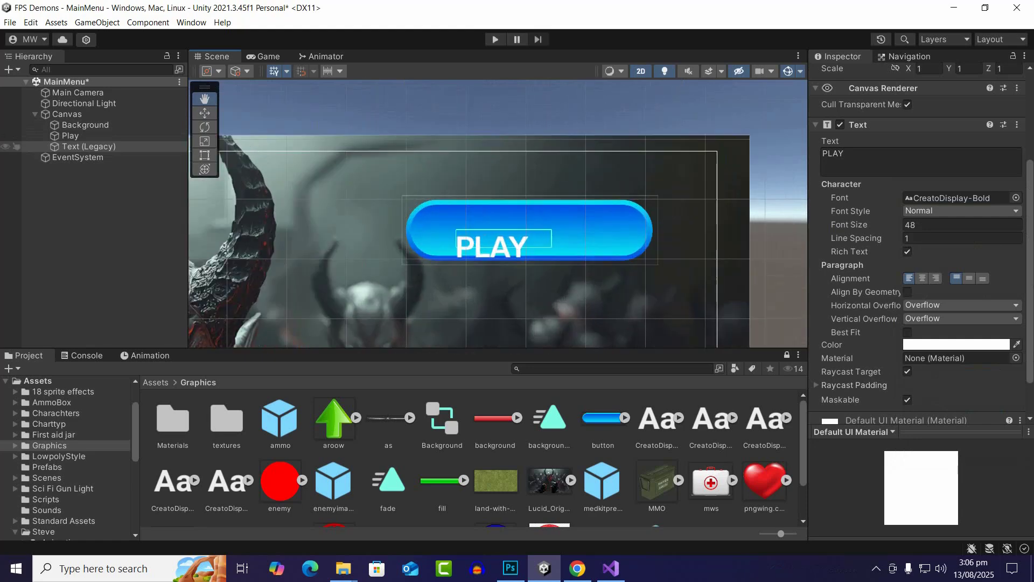
key("w")
scroll(478, 264, "up", 1)
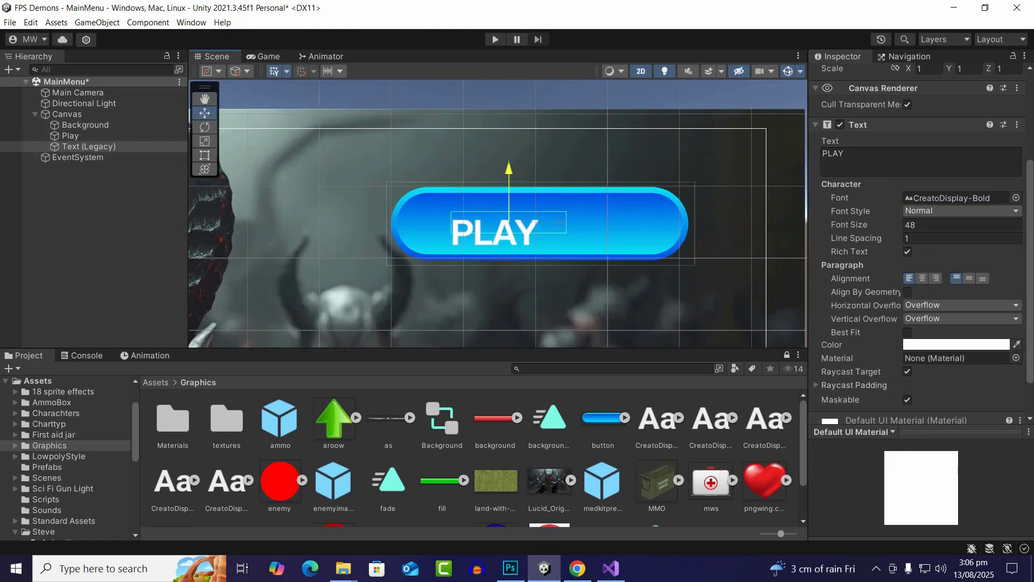
left_click_drag(560, 216, 603, 216)
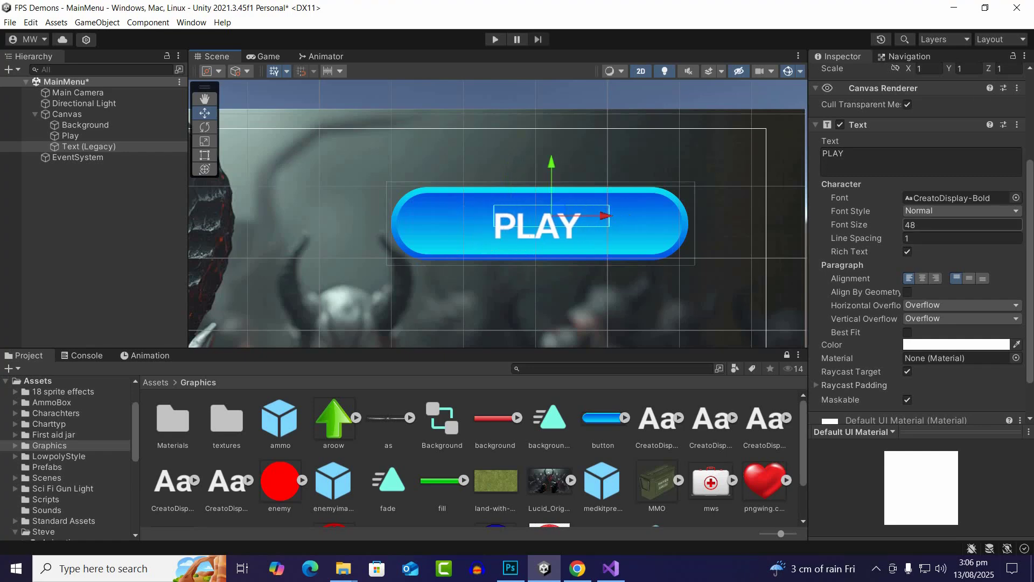
key("ctrl+s")
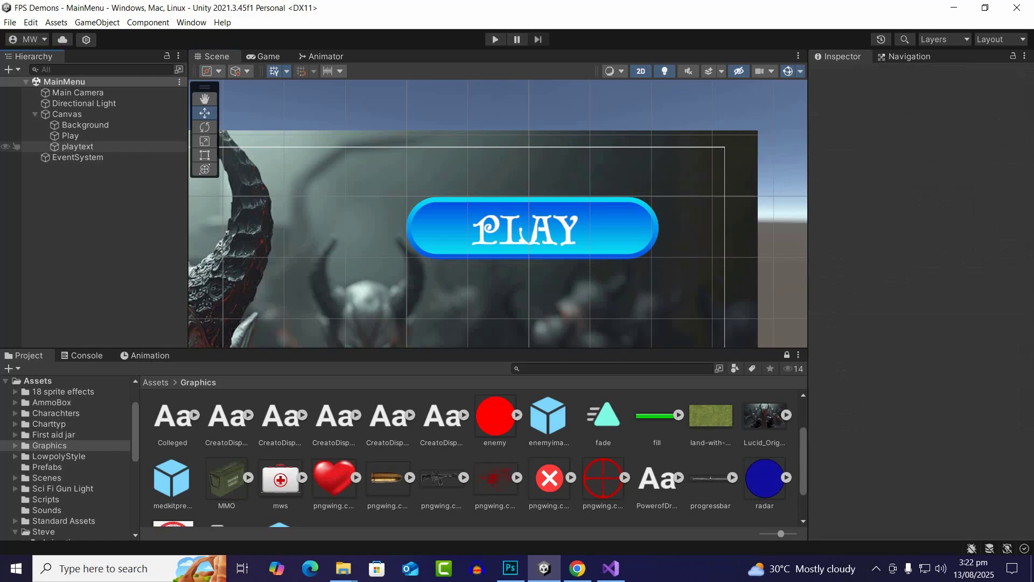
Make the playtext object a child of the Play button
left_click(70, 136)
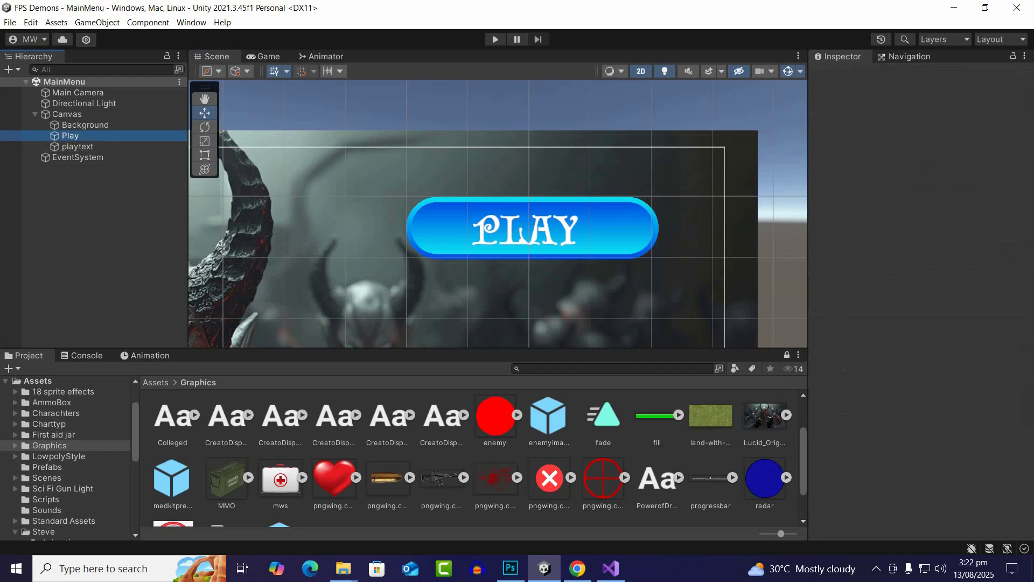
left_click(77, 147)
left_click_drag(77, 146, 71, 136)
Duplicate the Play button with its text and move the copy straight down to Y 248
left_click(70, 136)
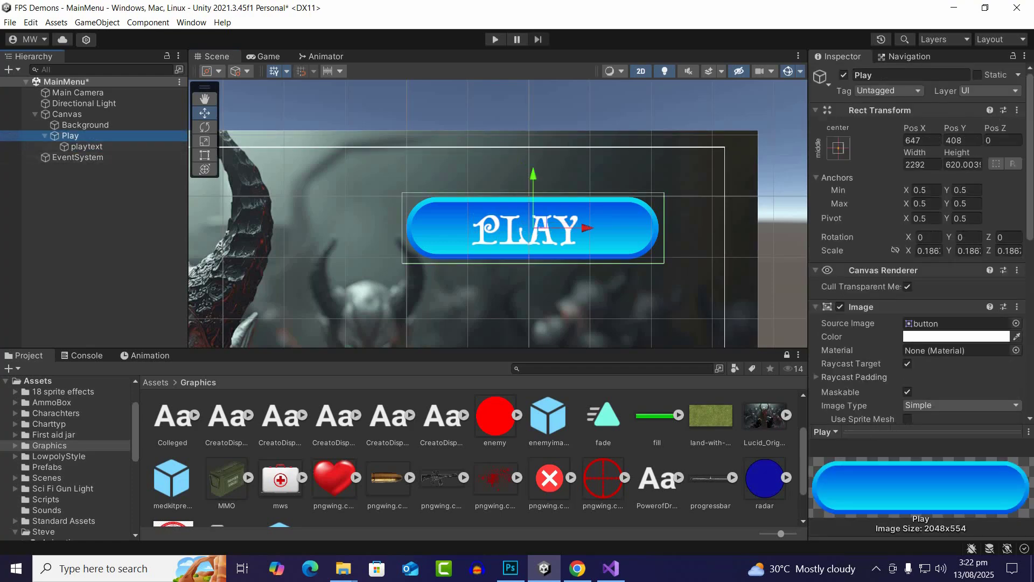
key("ctrl+d")
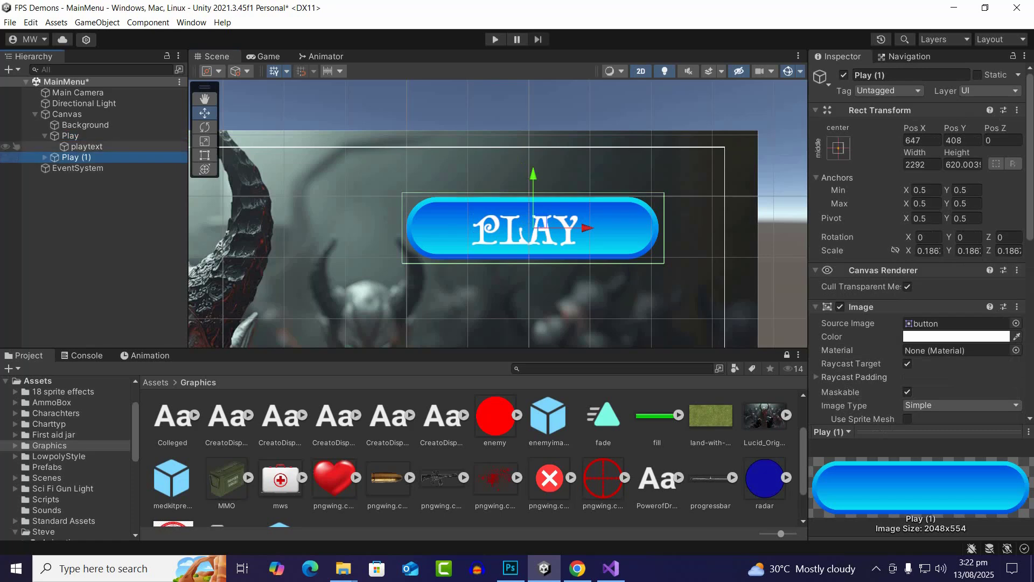
left_click_drag(534, 204, 533, 286)
scroll(533, 236, "down", 3)
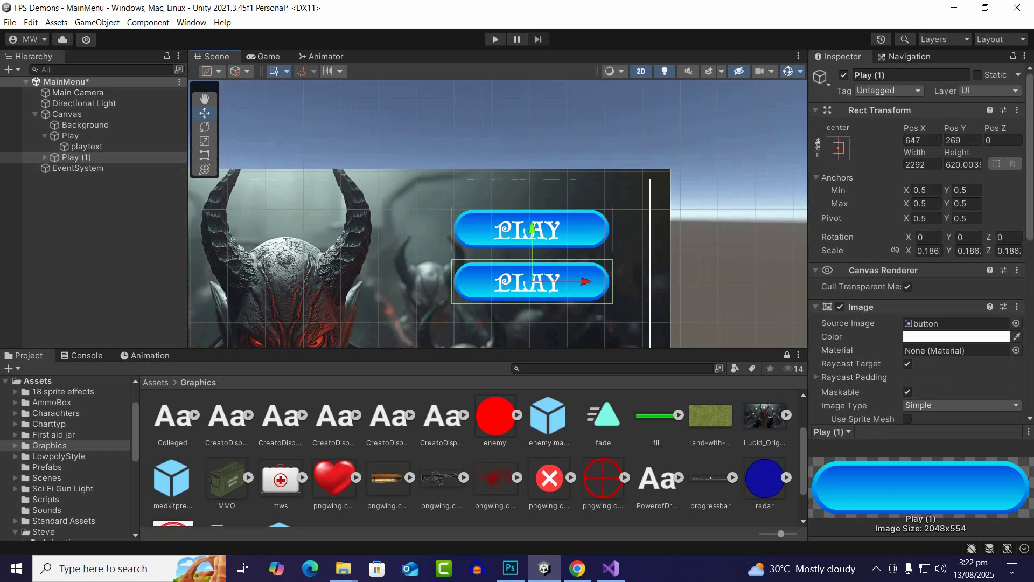
scroll(539, 251, "down", 5)
left_click_drag(534, 244, 534, 250)
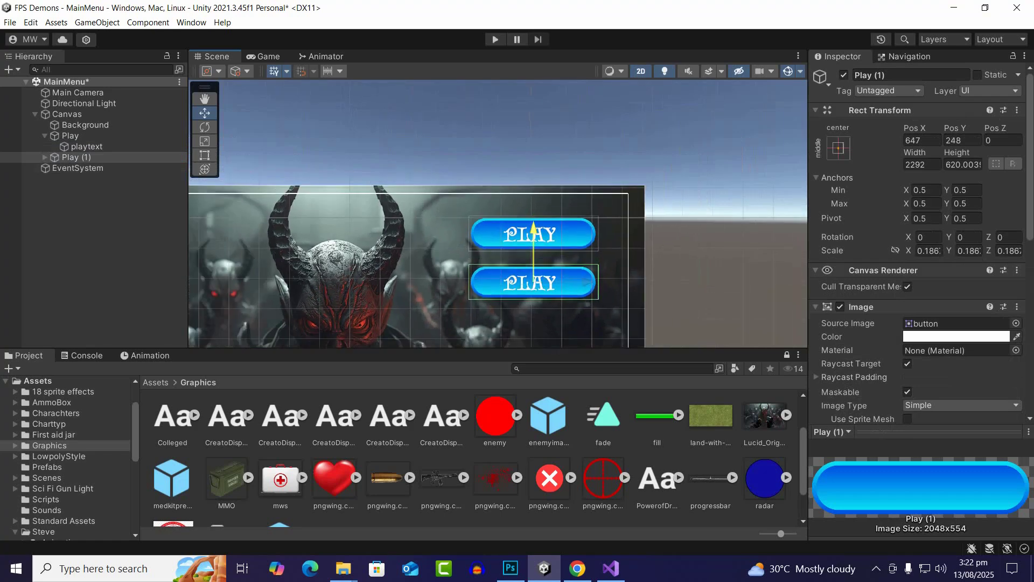
Rename the duplicated Play button as About
right_click(102, 157)
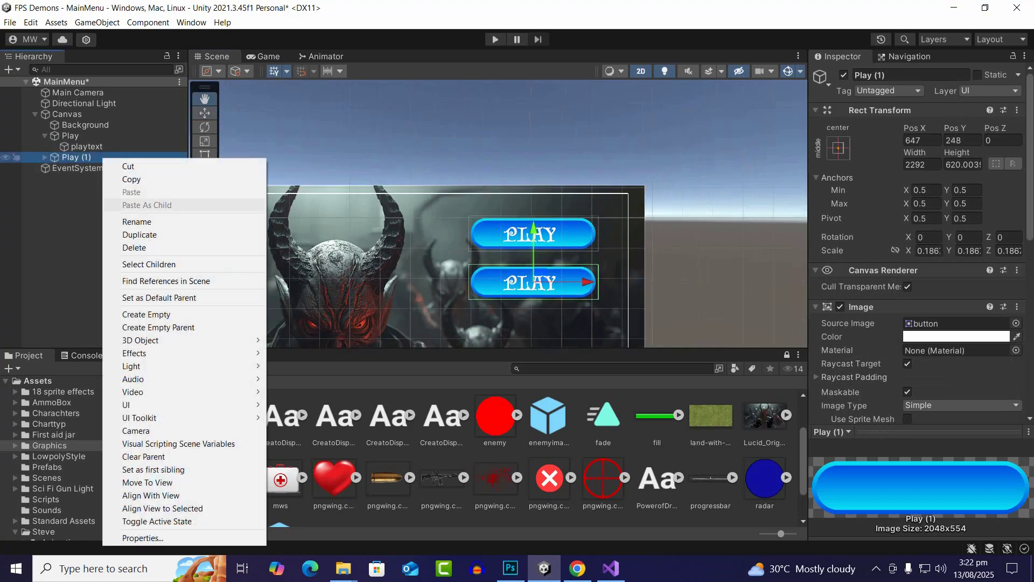
left_click(136, 221)
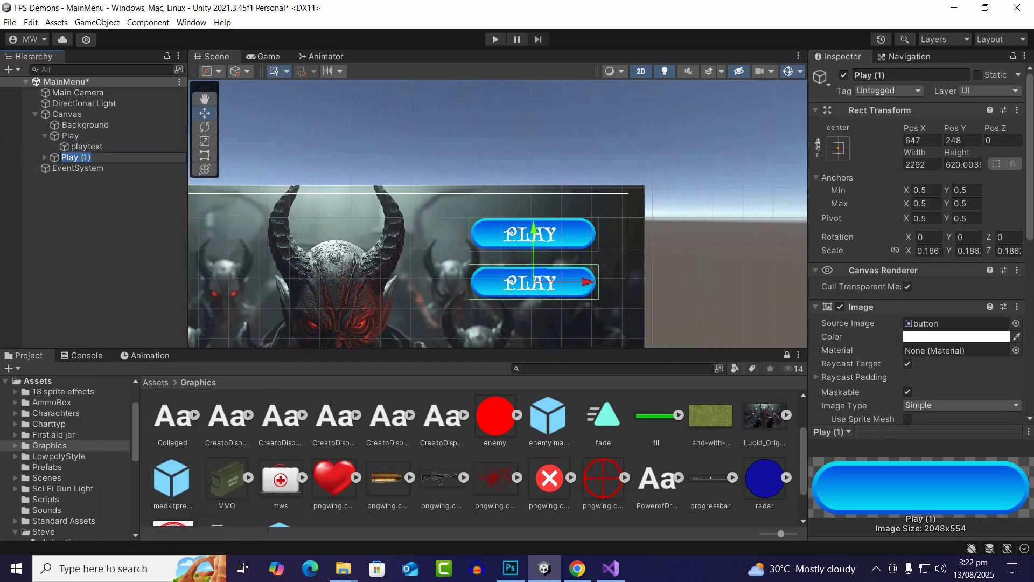
type("About")
key("Return")
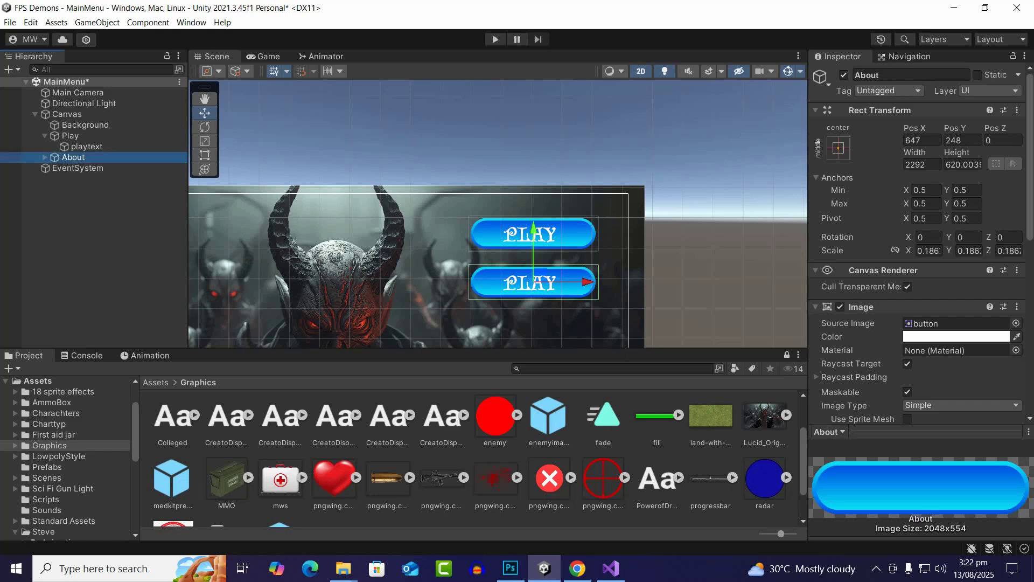
Rename the text object inside the About button as aboutext
left_click(45, 157)
left_click(87, 168)
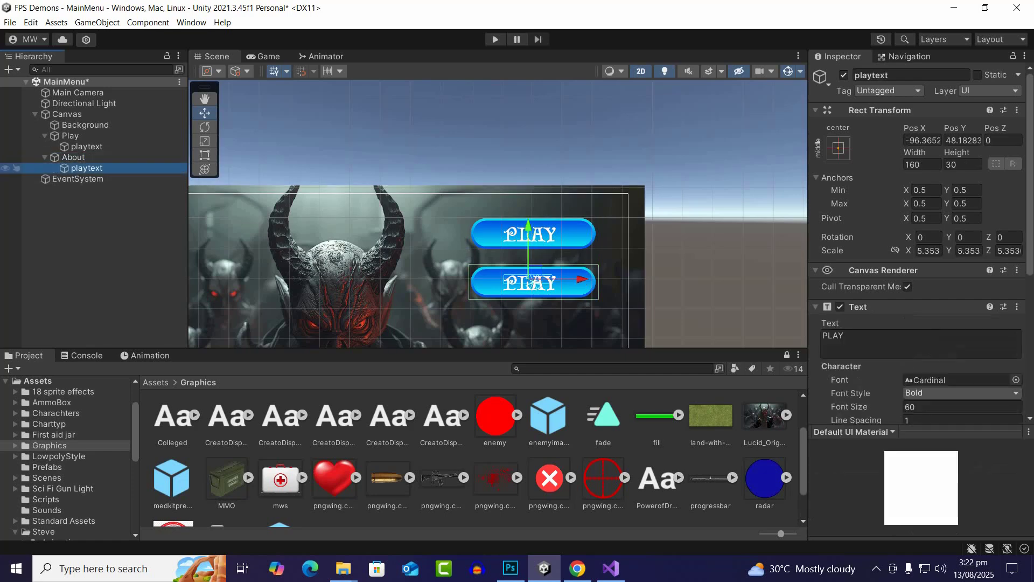
right_click(81, 168)
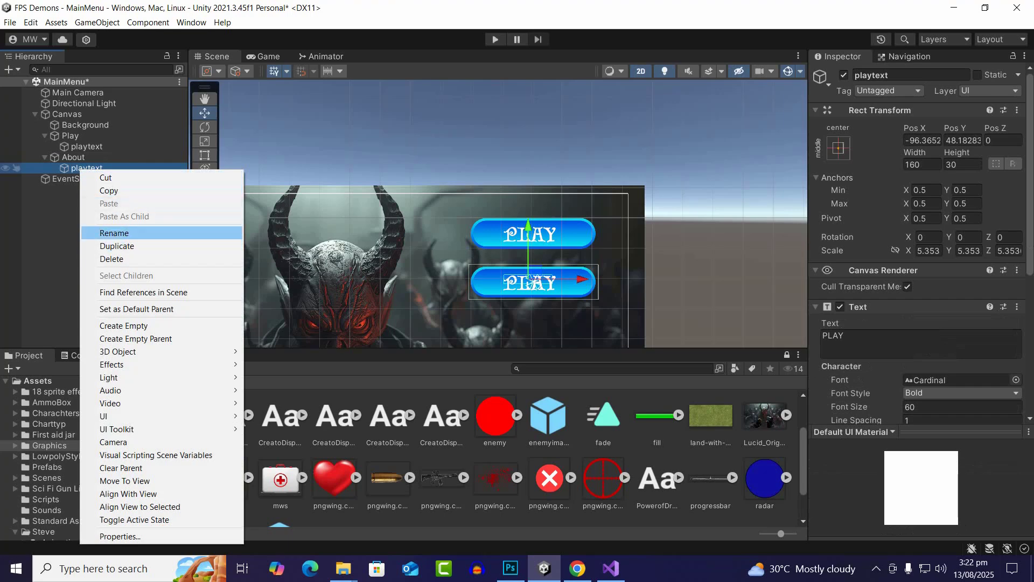
left_click(114, 233)
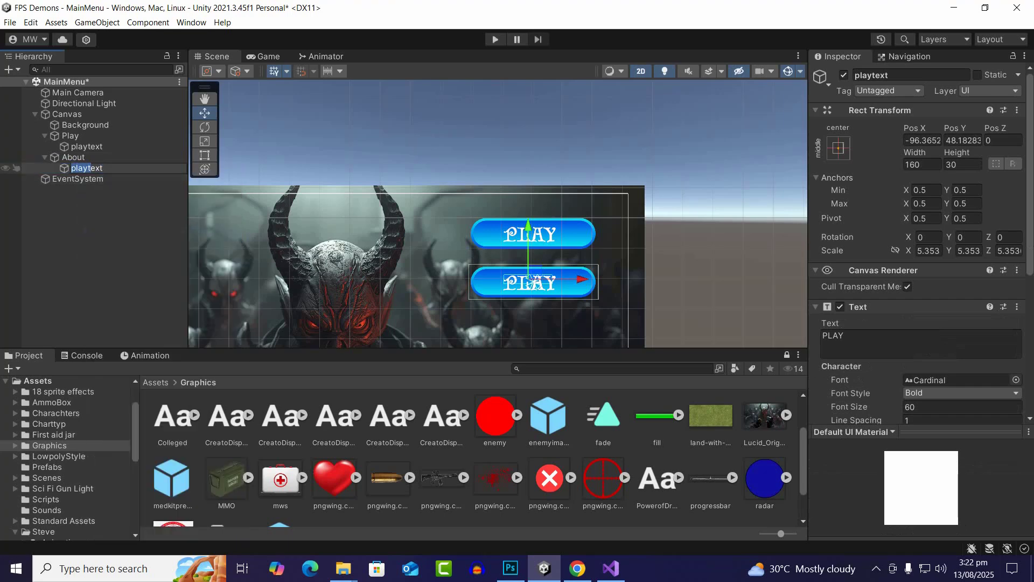
type("abou")
key("Return")
Duplicate the About button and move the copy straight down to Y 82
left_click(74, 157)
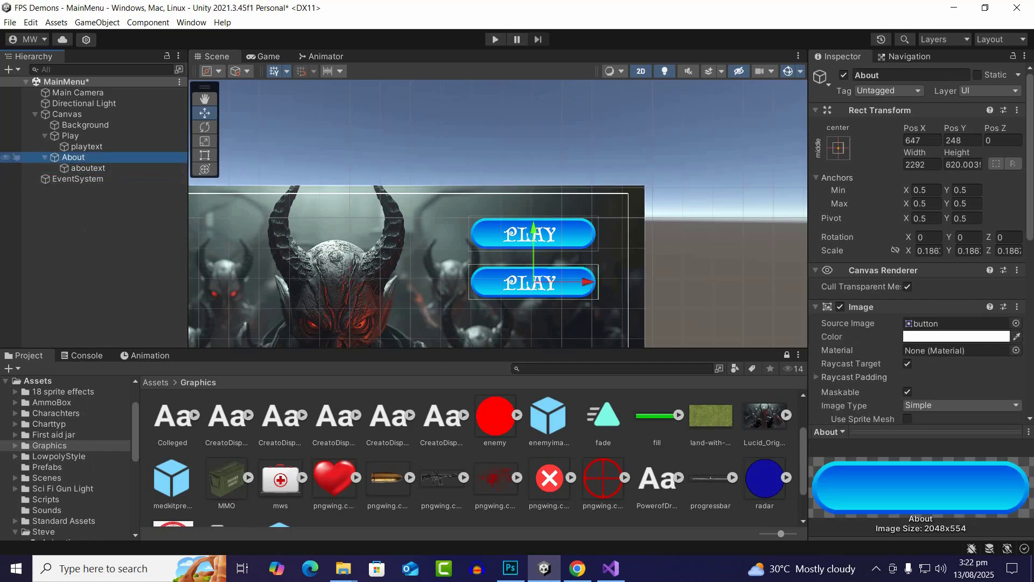
key("ctrl+d")
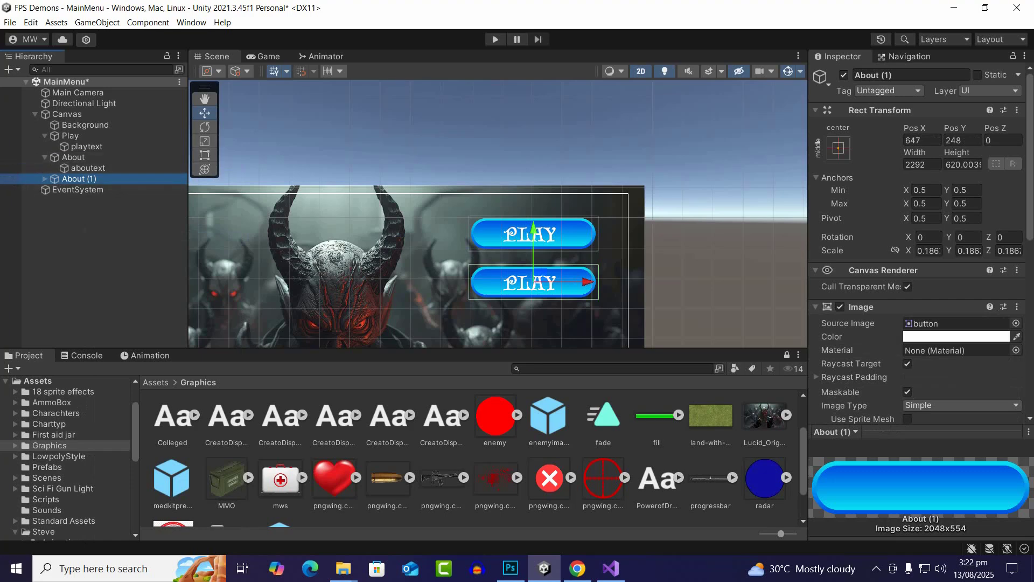
left_click_drag(534, 254, 533, 304)
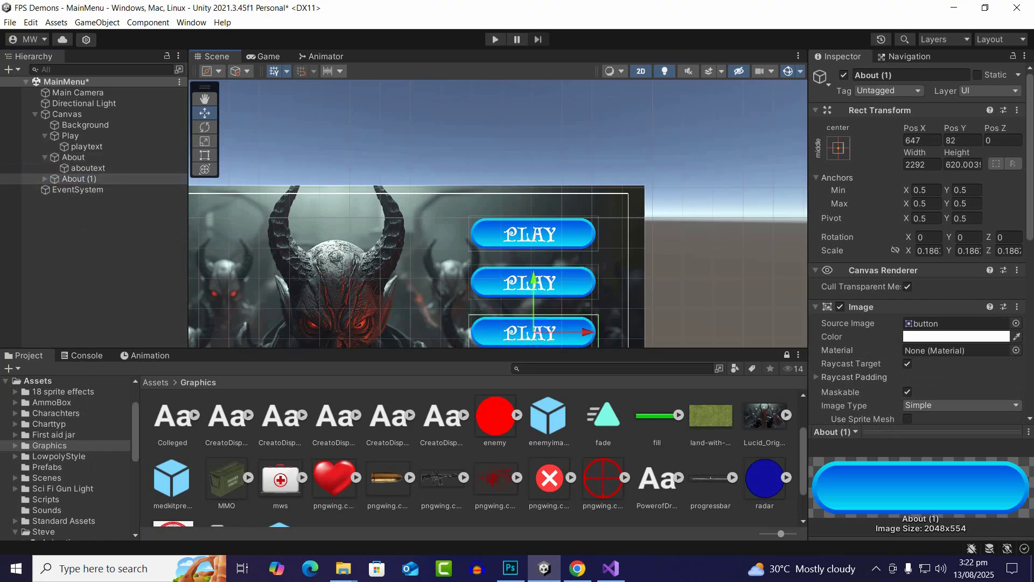
Rename the duplicated About button as Quit
left_click(75, 178)
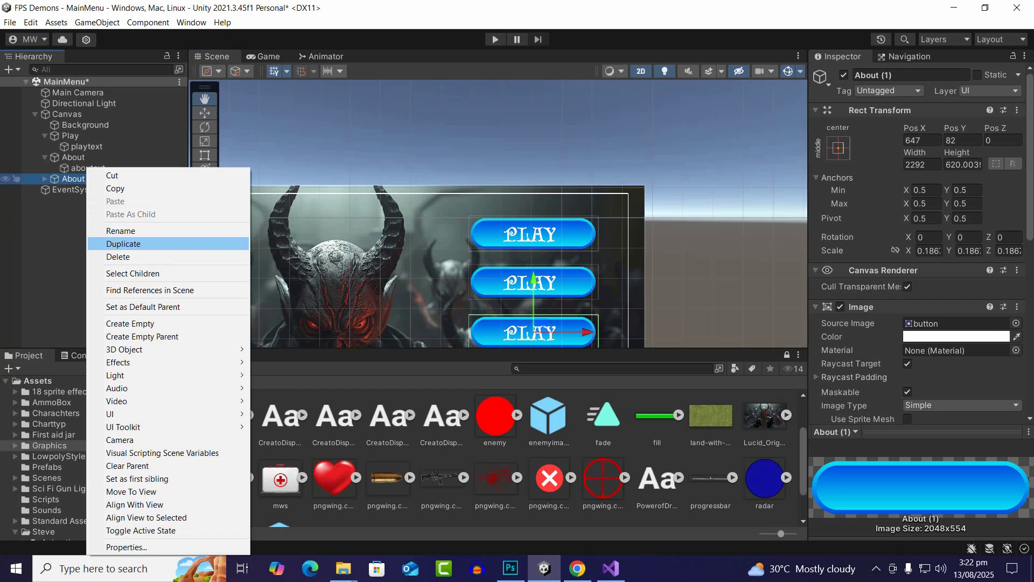
left_click(121, 230)
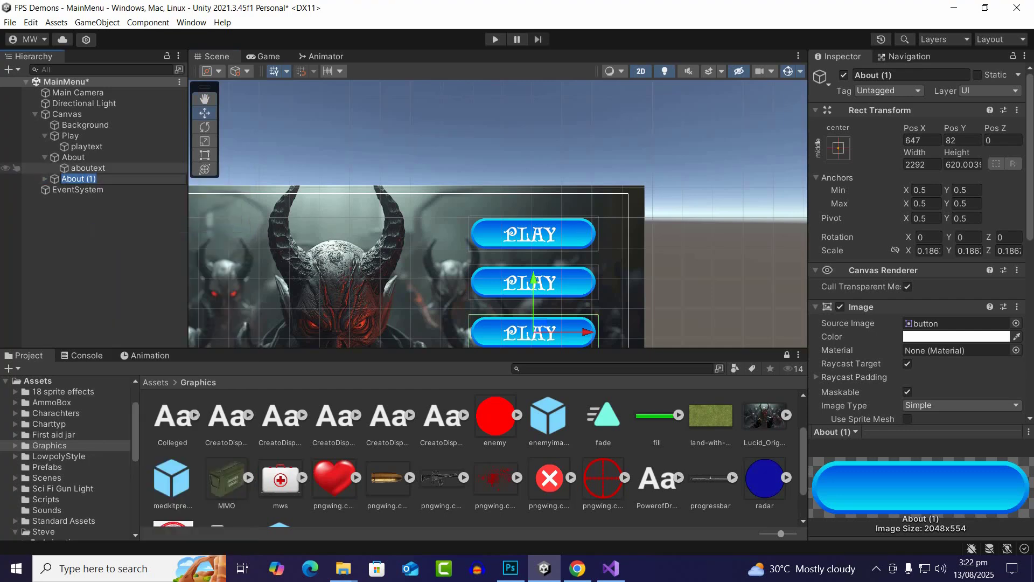
type("Quit")
key("Return")
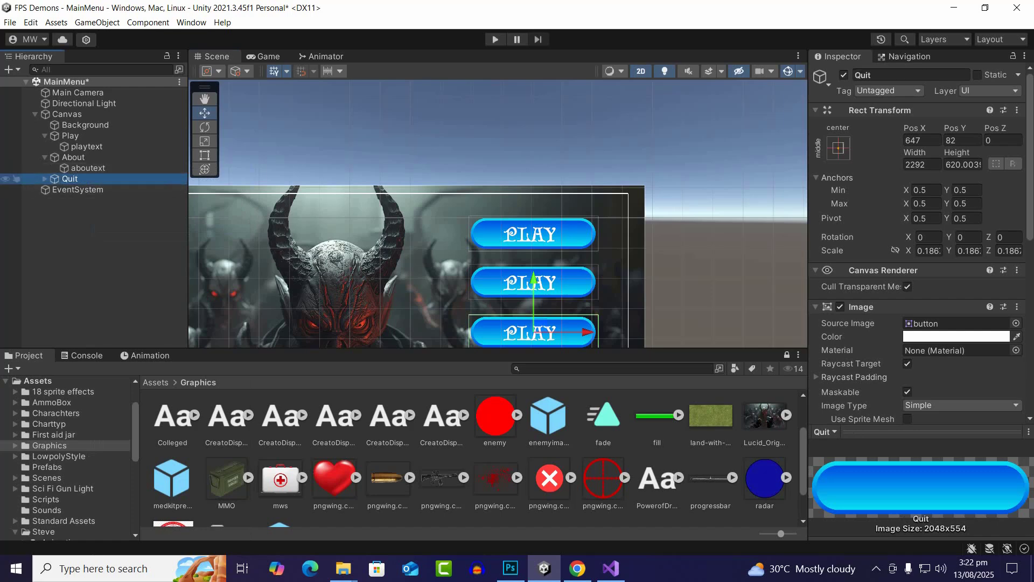
Rename the text object inside the Quit button as quittext
left_click(45, 178)
left_click(80, 189)
right_click(87, 186)
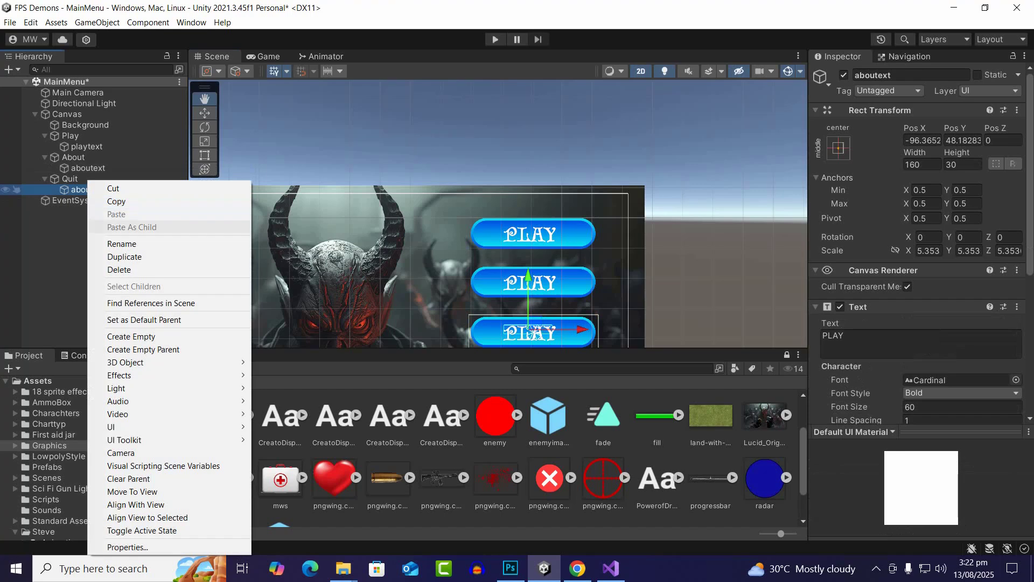
left_click(122, 243)
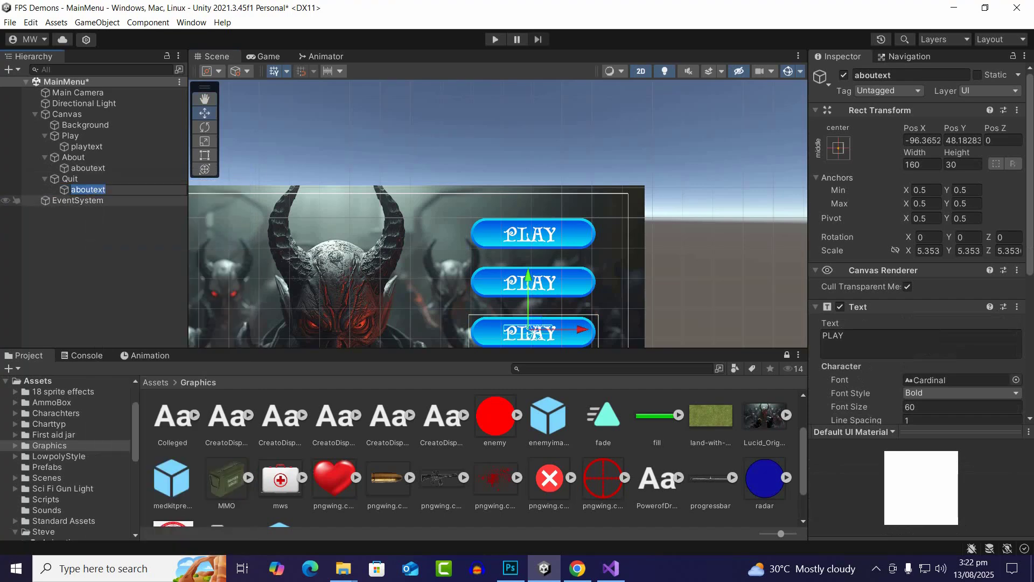
left_click_drag(90, 190, 71, 190)
type("q")
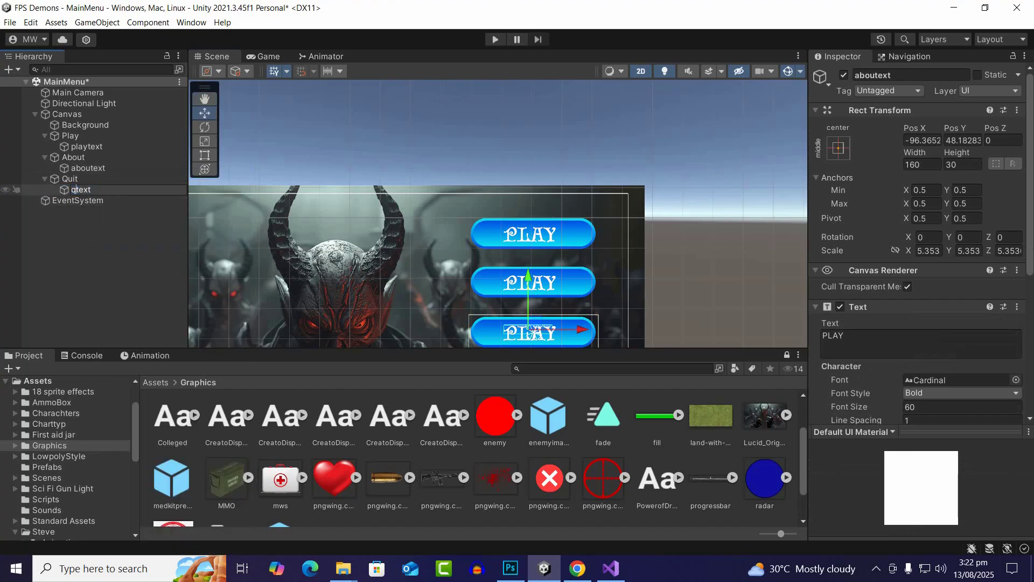
type("uit")
key("Return")
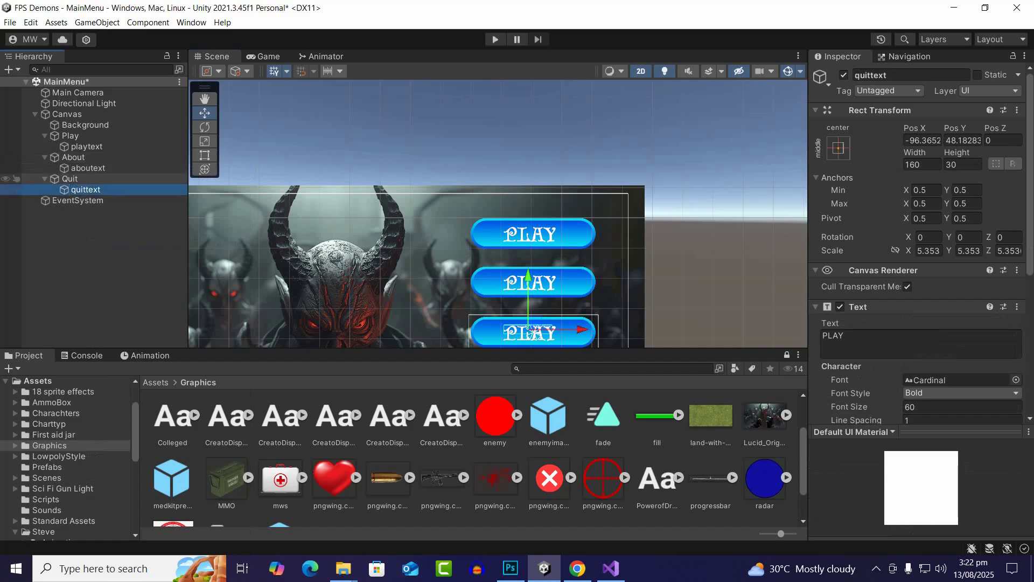
Change the quittext label to QUIT and nudge it slightly to the right on its button
scroll(916, 269, "down", 5)
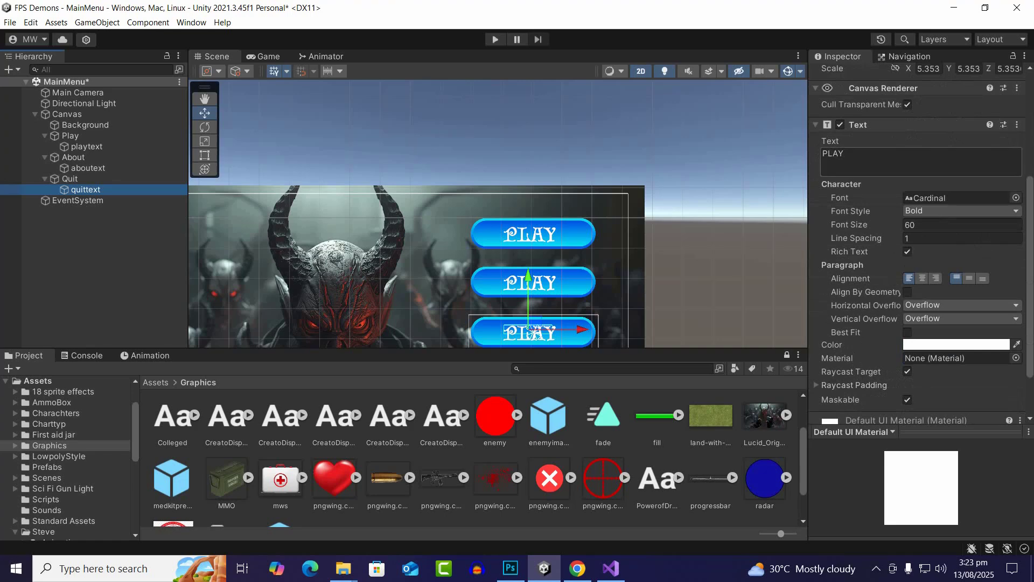
left_click(894, 160)
type("quit")
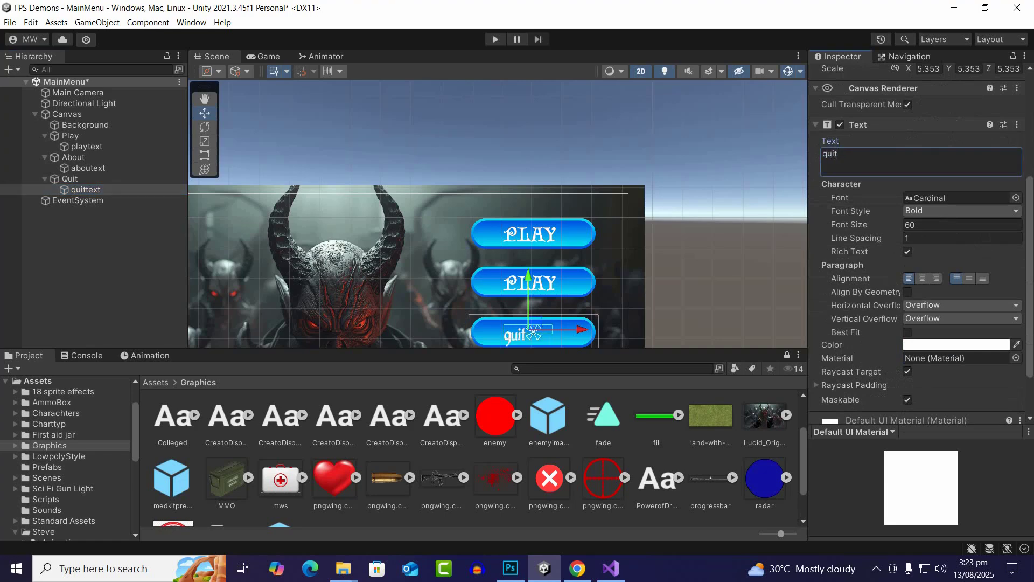
scroll(564, 324, "down", 2)
scroll(564, 325, "up", 4)
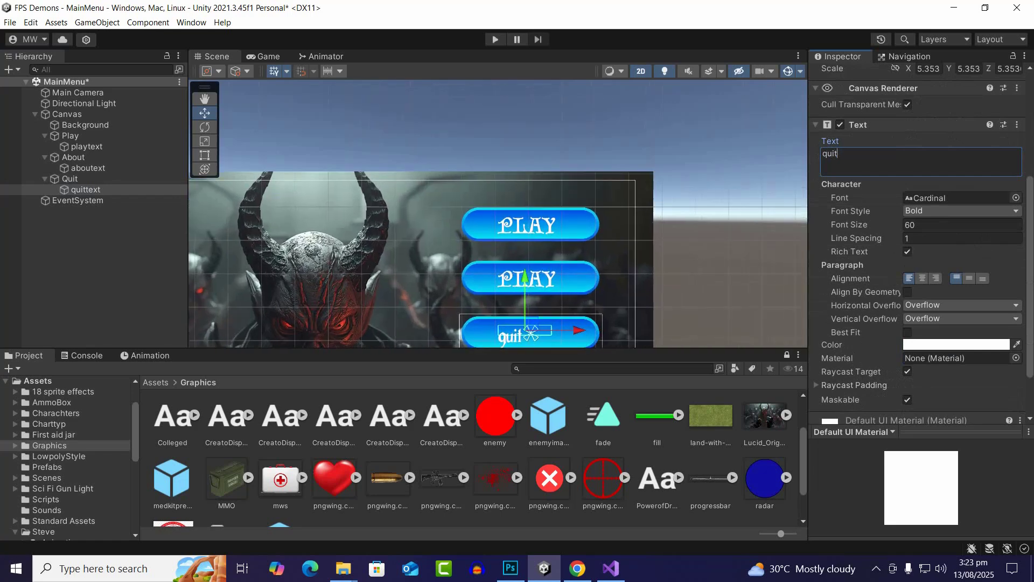
key("ctrl+a")
type("QUU")
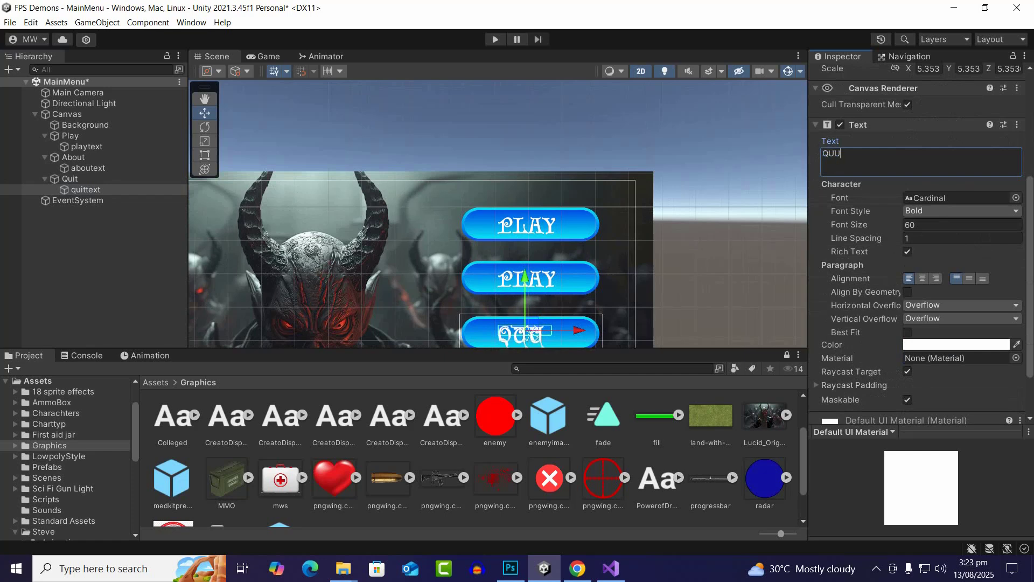
key("BackSpace")
type("IT")
left_click_drag(577, 330, 581, 330)
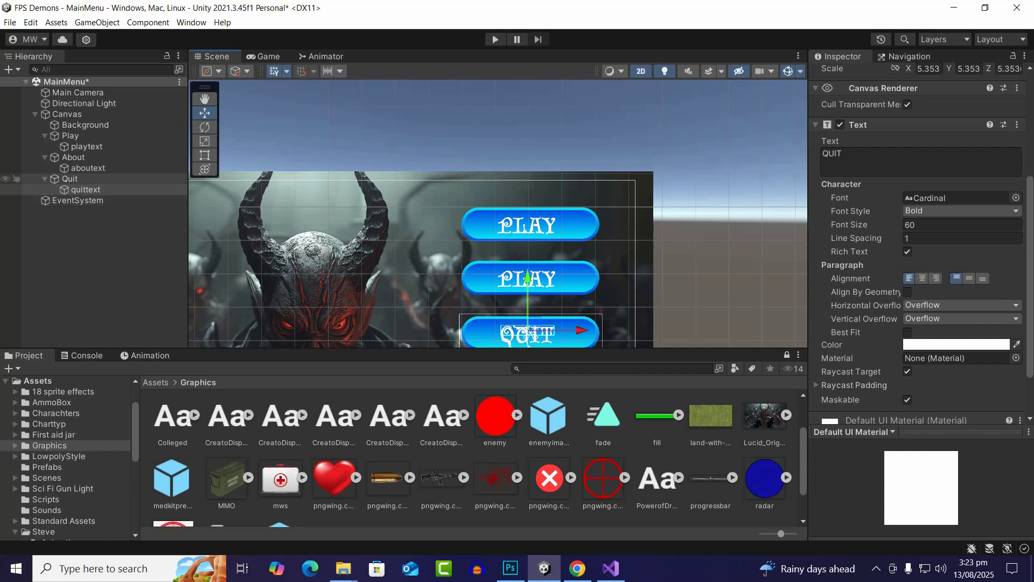
Change the label text of aboutext on the About button to ABOUT
left_click(88, 167)
left_click(852, 155)
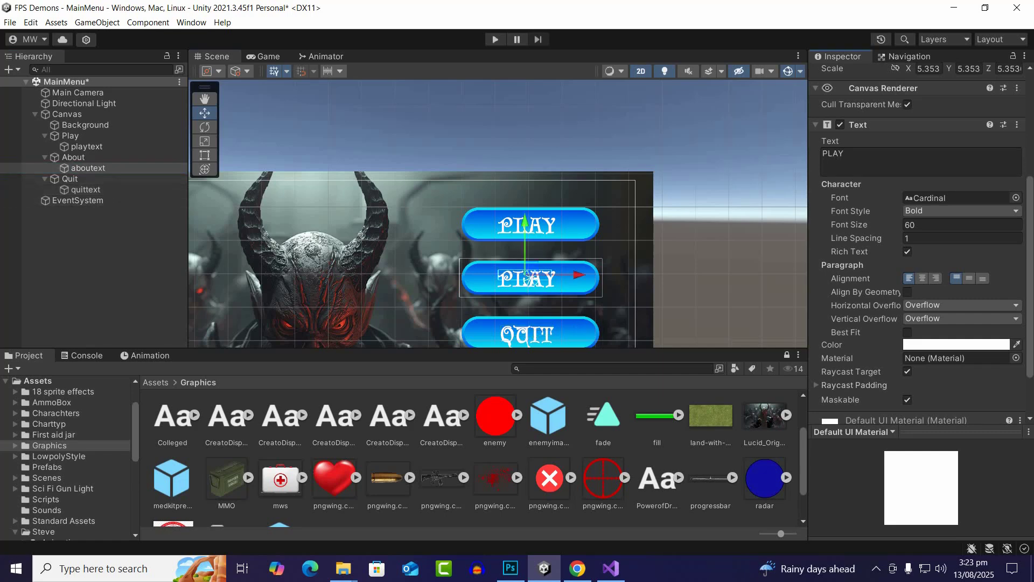
key("ctrl+a")
type("ABOUT")
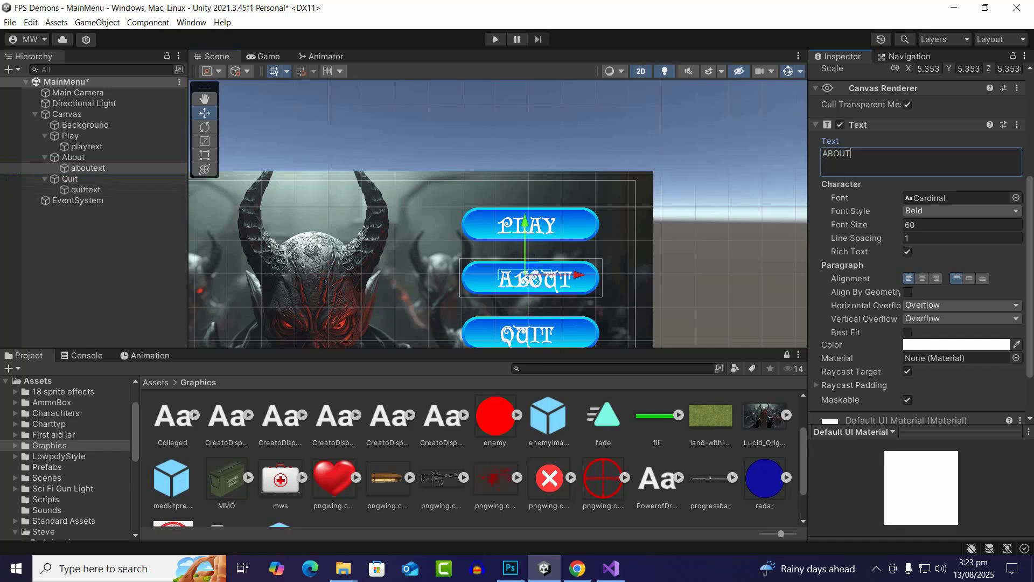
Set the font size of the ABOUT label to 55
scroll(591, 261, "up", 1)
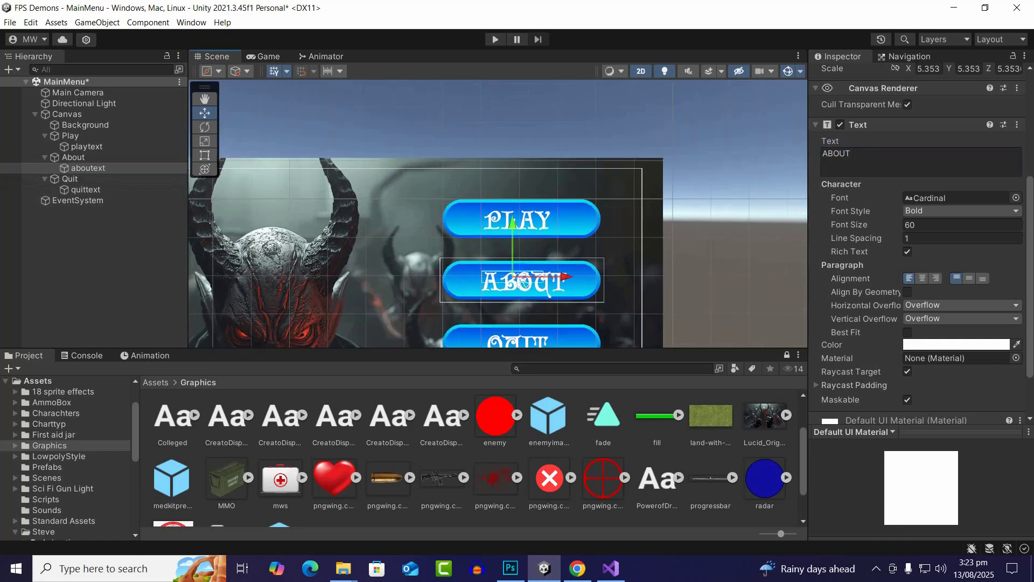
scroll(563, 215, "down", 1)
scroll(530, 264, "up", 4)
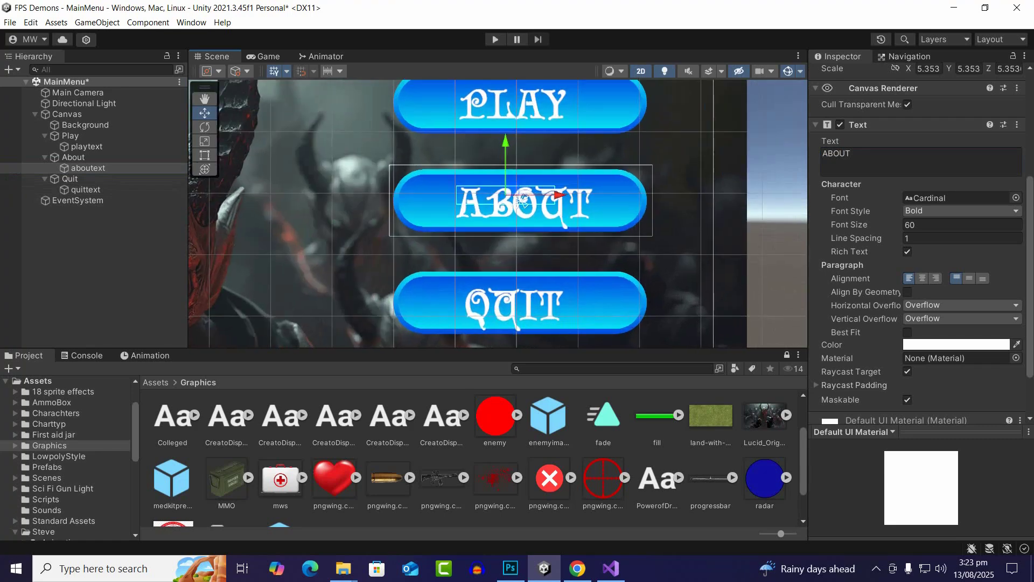
left_click(948, 225)
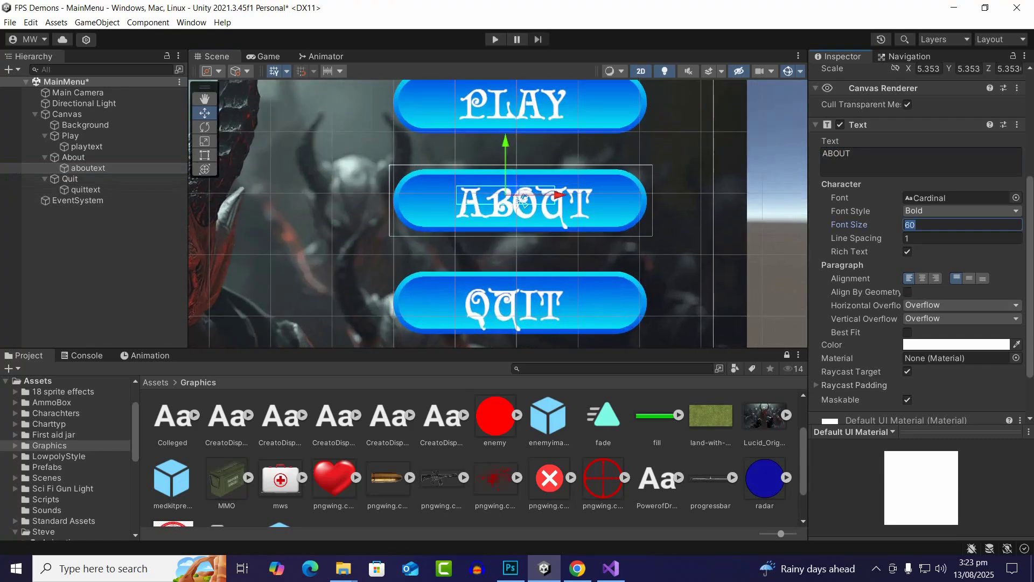
type("55")
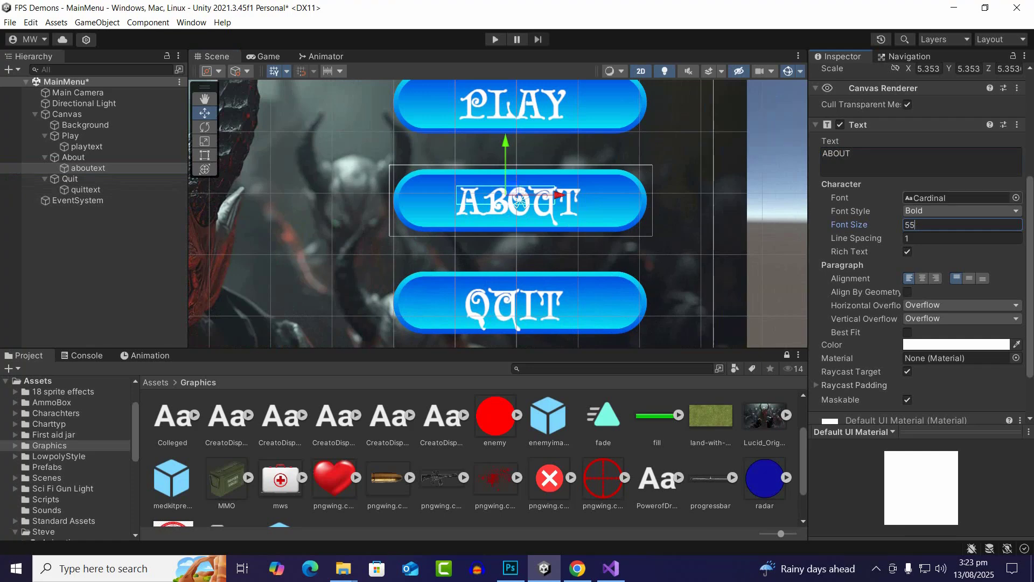
scroll(467, 195, "up", 2)
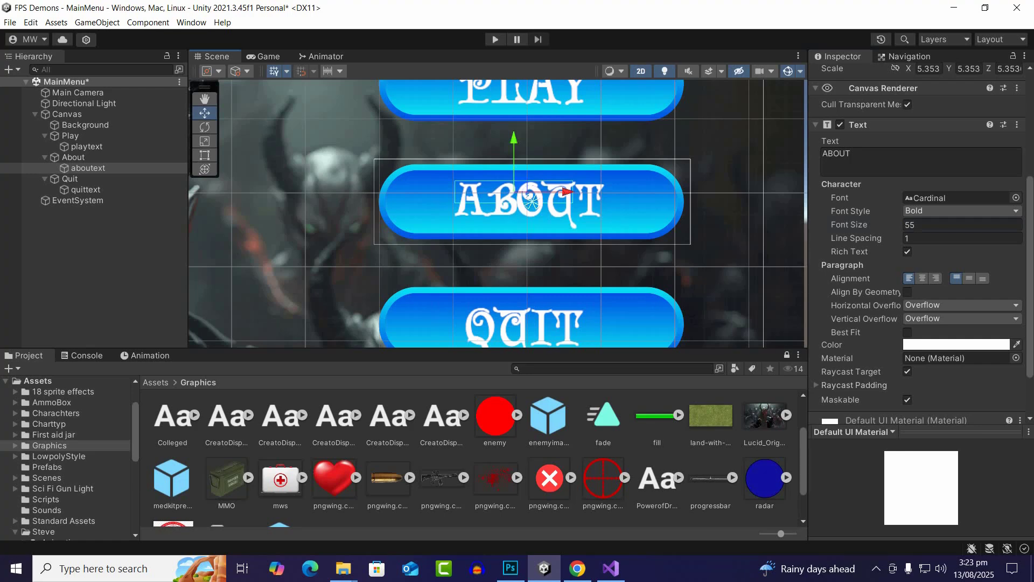
scroll(581, 210, "down", 2)
scroll(570, 245, "down", 1)
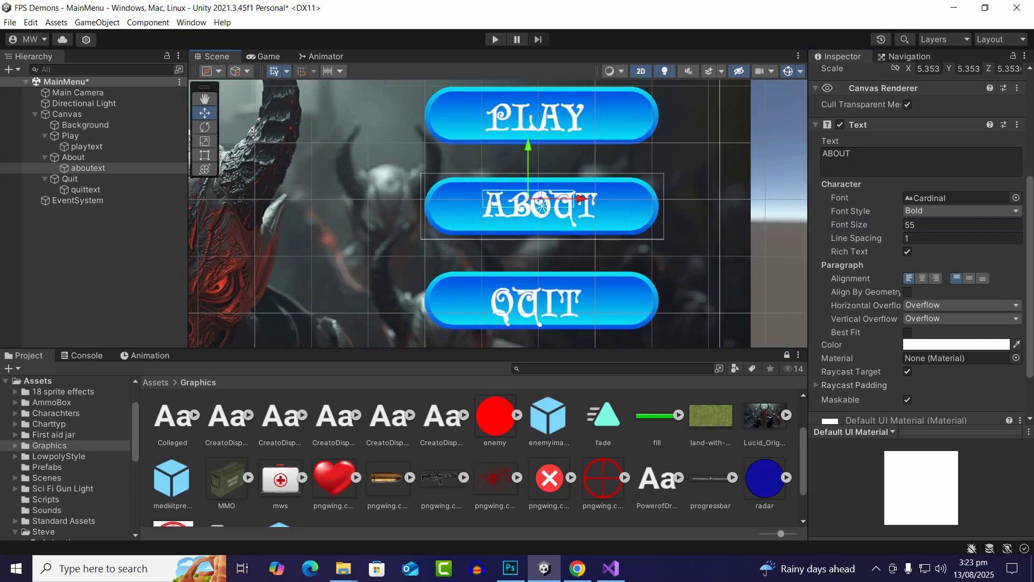
Set the font size of the QUIT label to 55 and nudge it slightly upward on its button
left_click(86, 189)
left_click(916, 225)
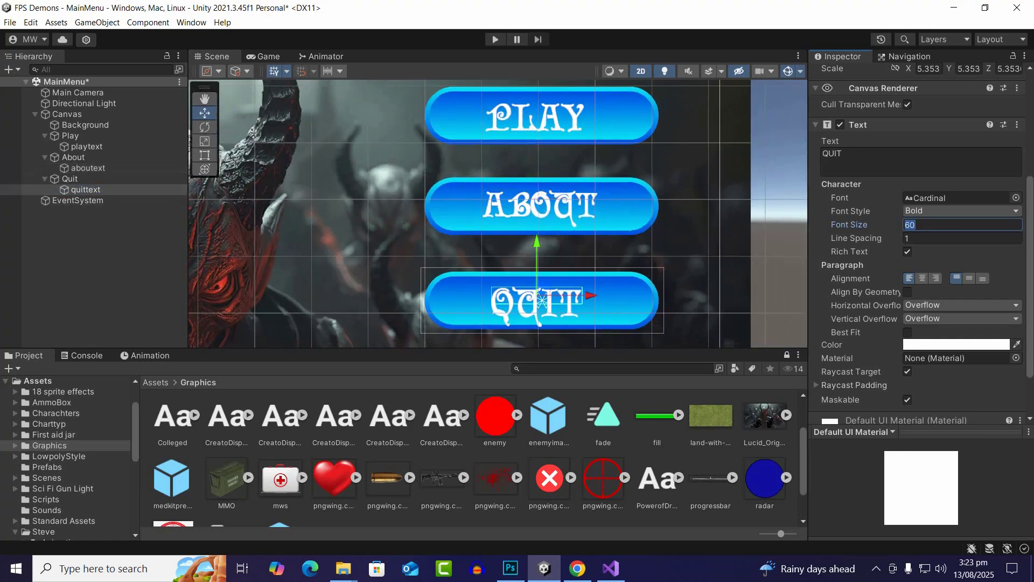
type("55")
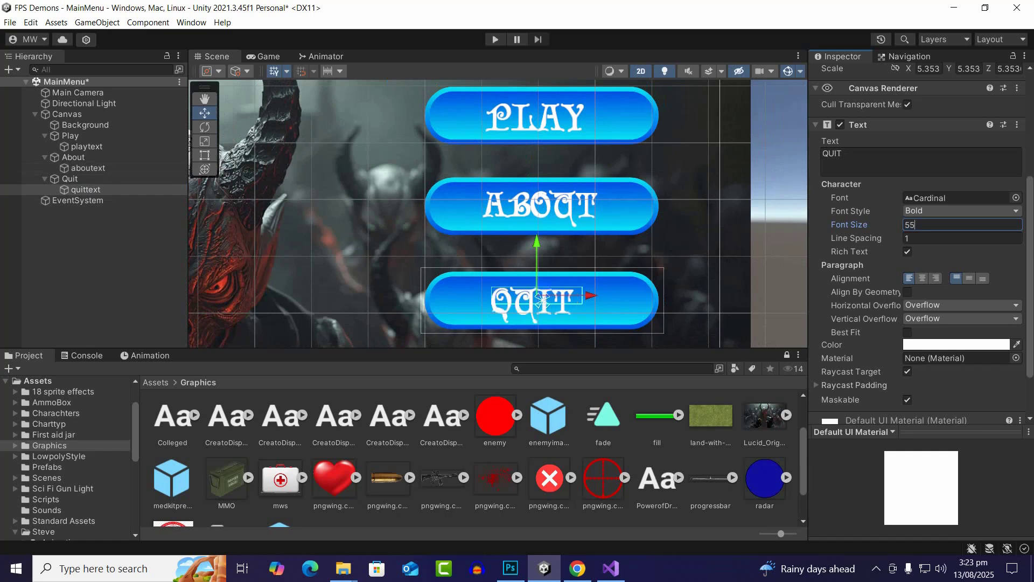
scroll(535, 322, "up", 3)
left_click_drag(538, 251, 538, 248)
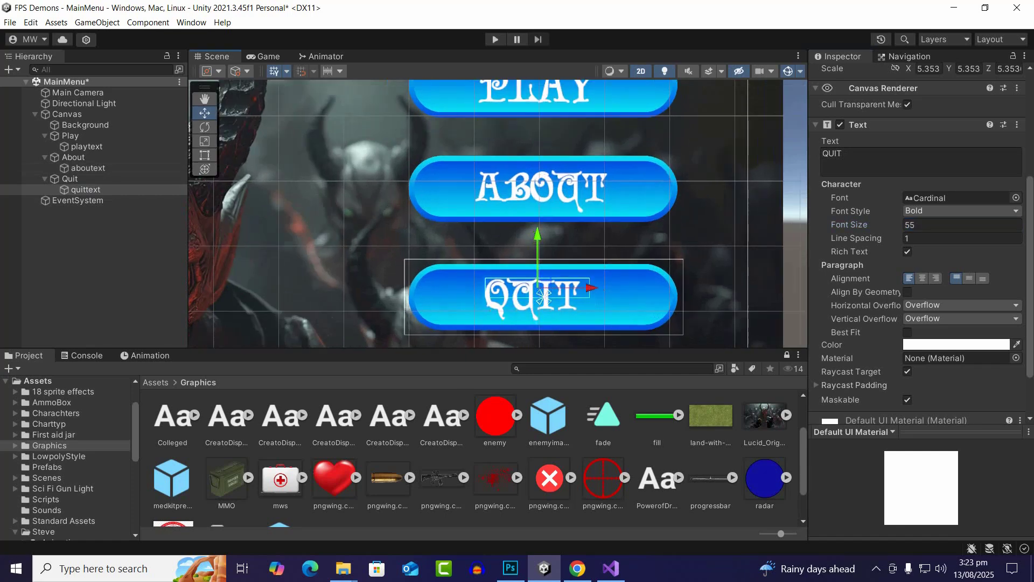
scroll(337, 263, "down", 3)
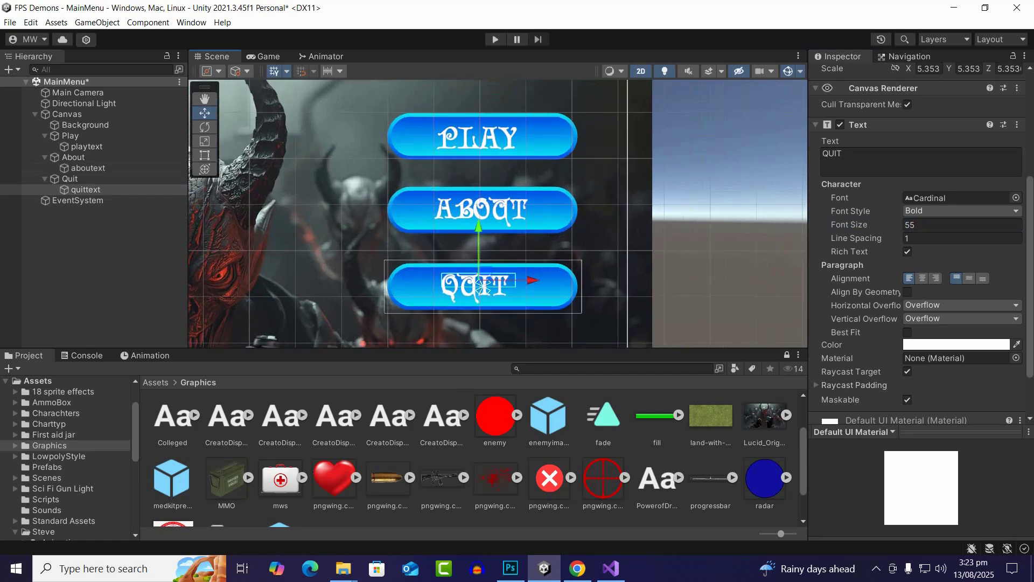
scroll(493, 136, "up", 4)
scroll(458, 150, "down", 5)
scroll(386, 160, "up", 4)
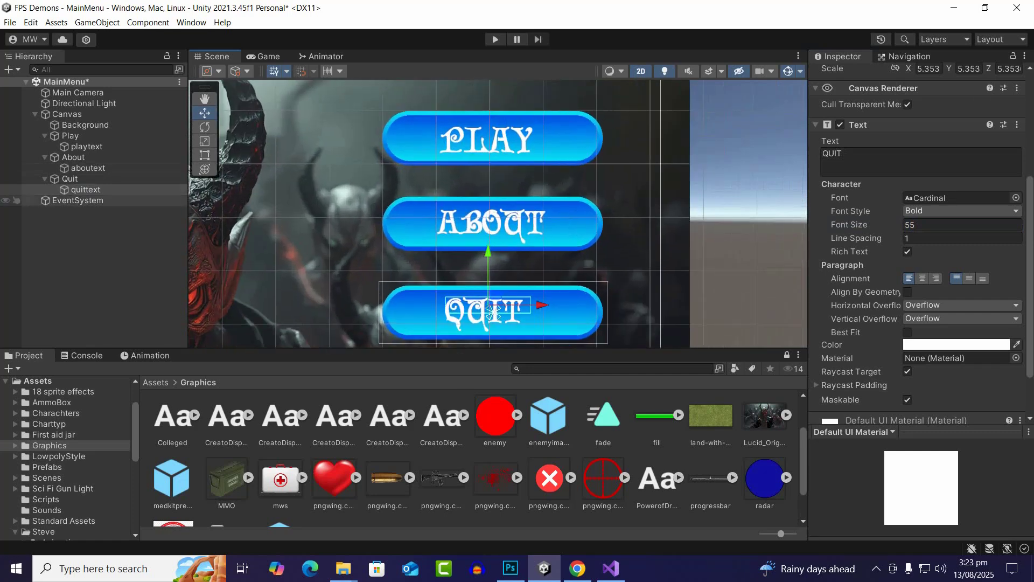
Set the font size of the PLAY label to 55 and nudge it slightly to the right on its button
left_click(70, 136)
left_click(86, 146)
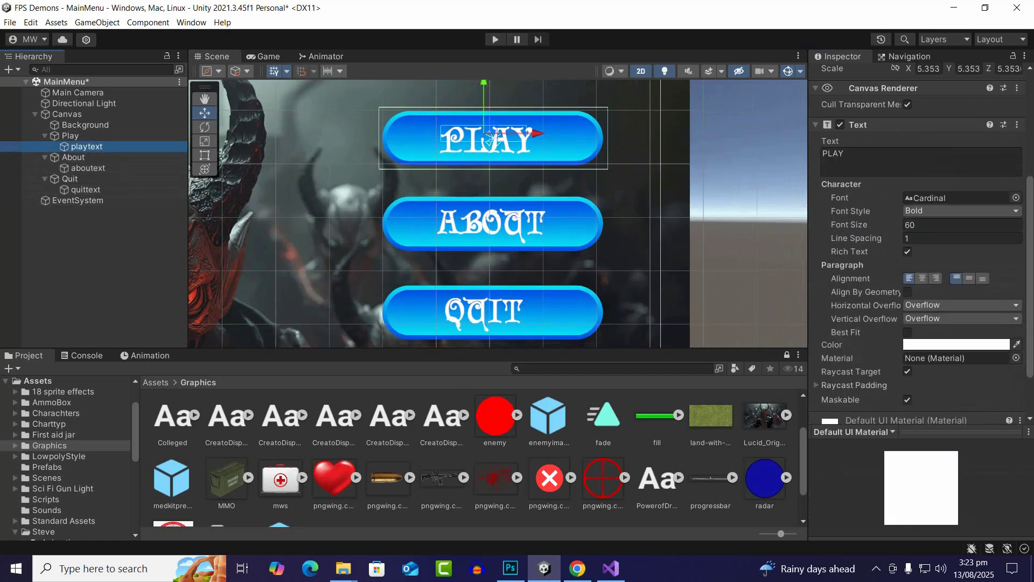
left_click(927, 225)
type("5")
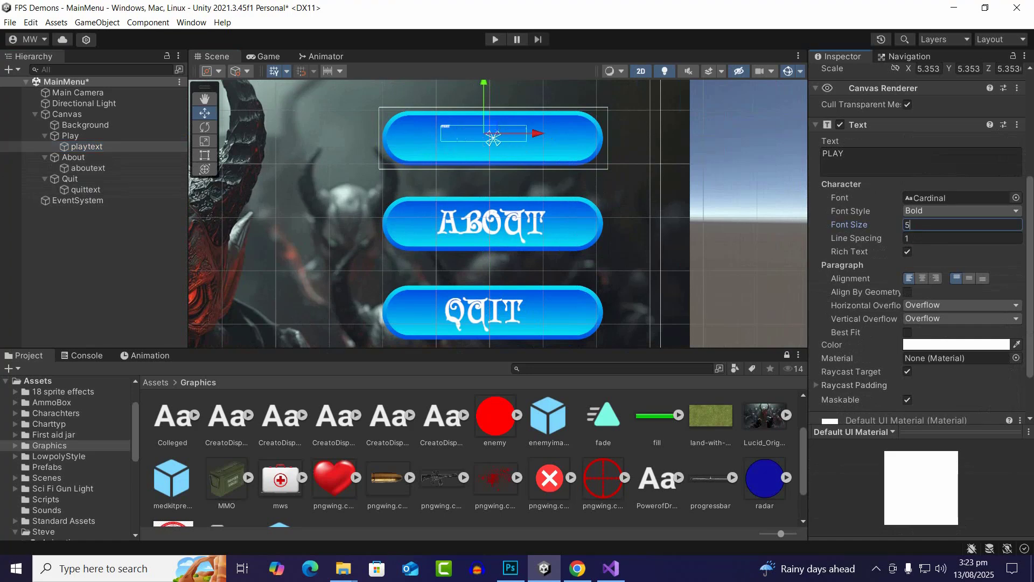
type("5")
scroll(495, 139, "up", 1)
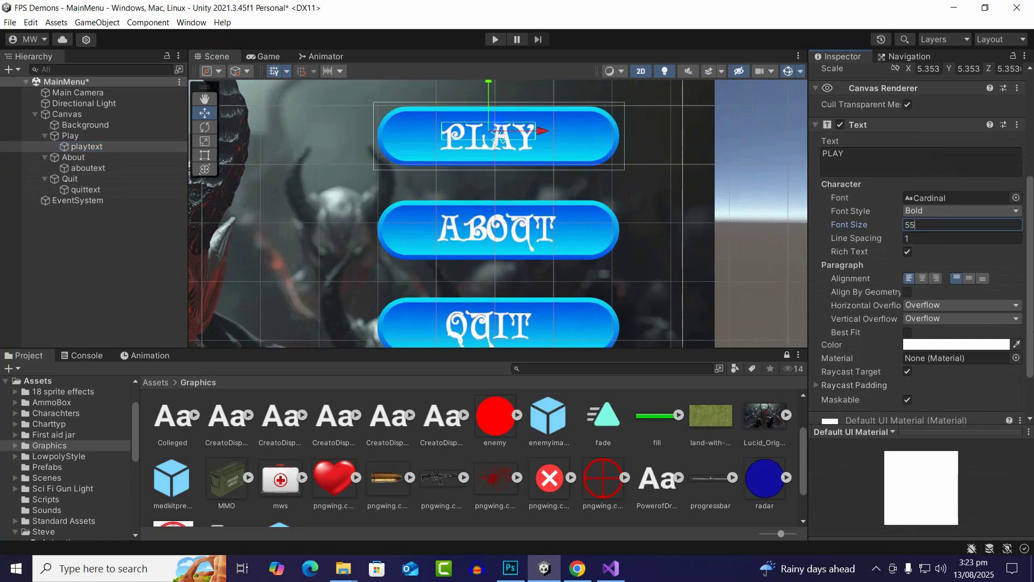
left_click_drag(499, 136, 548, 131)
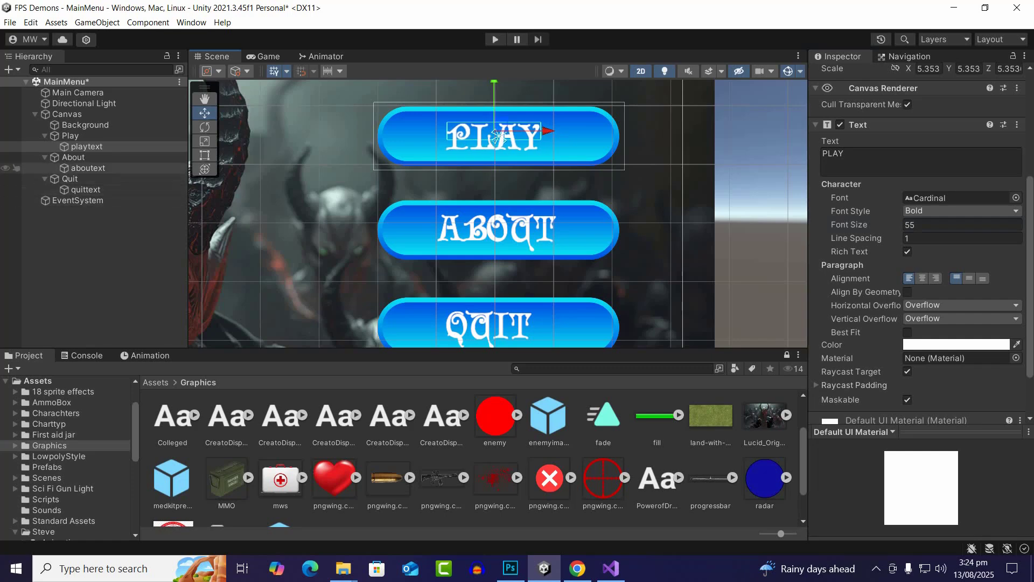
Add a UI Slider as a child of the Canvas
left_click(102, 258)
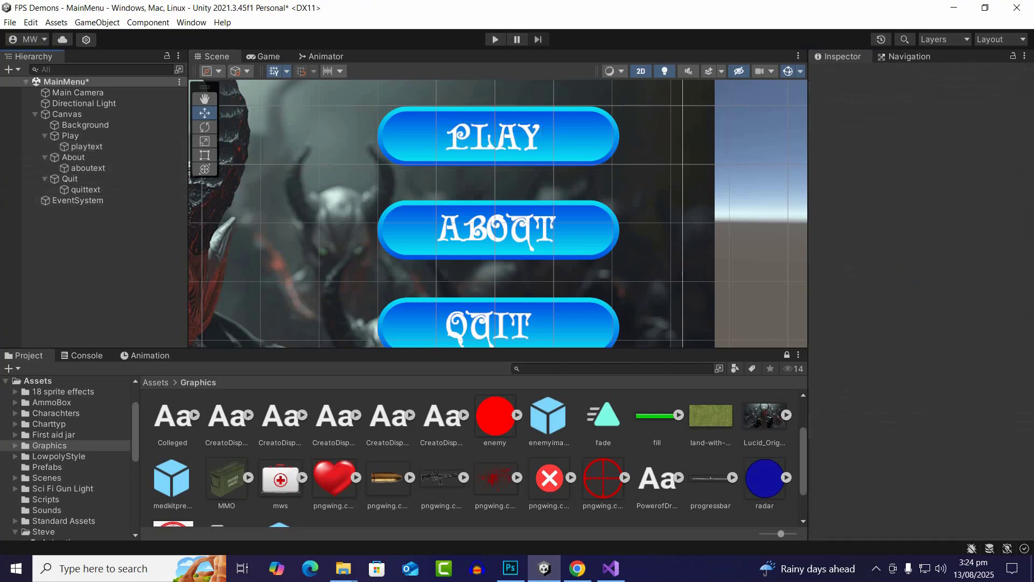
scroll(362, 276, "down", 10)
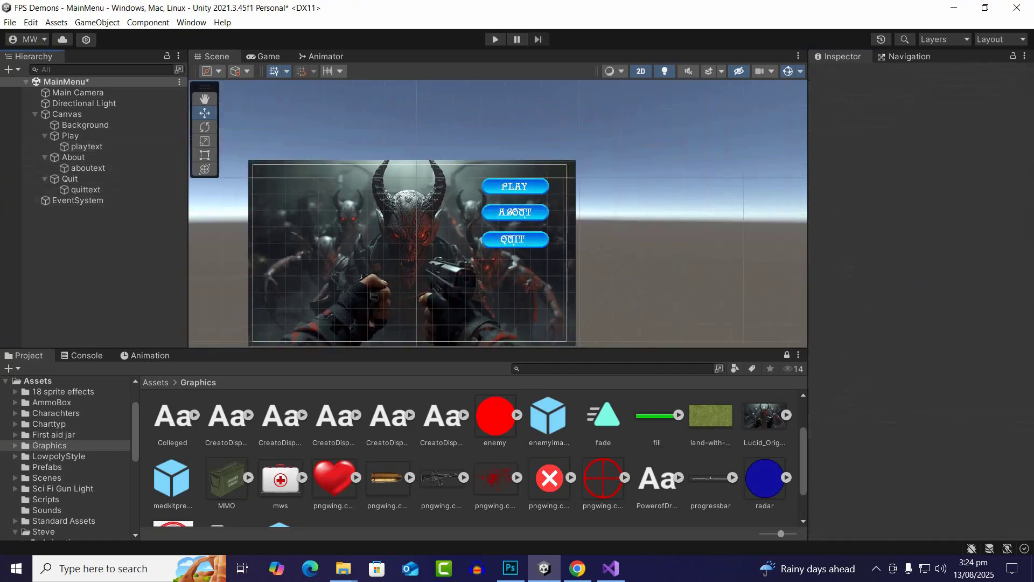
scroll(363, 276, "up", 2)
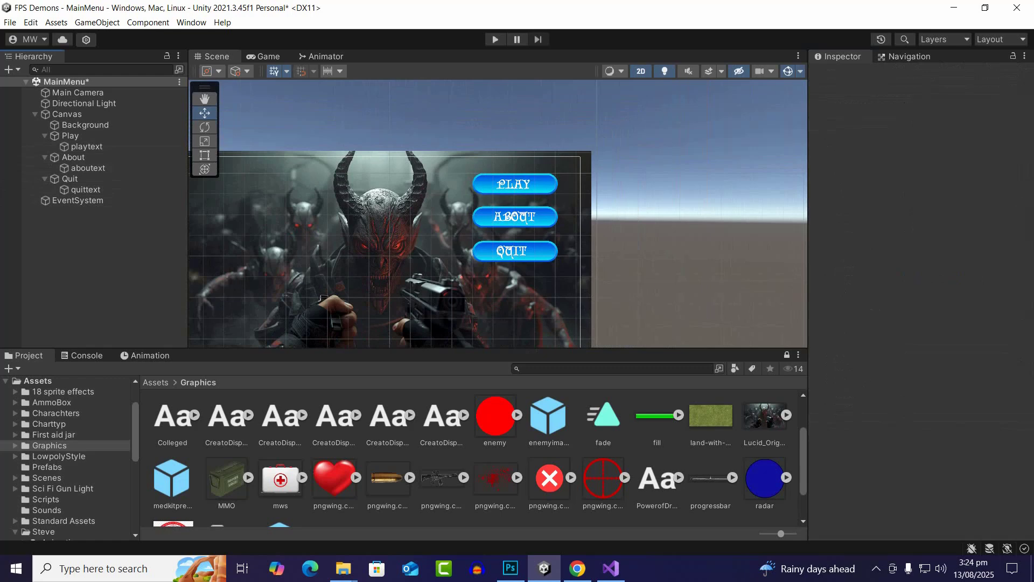
right_click(122, 222)
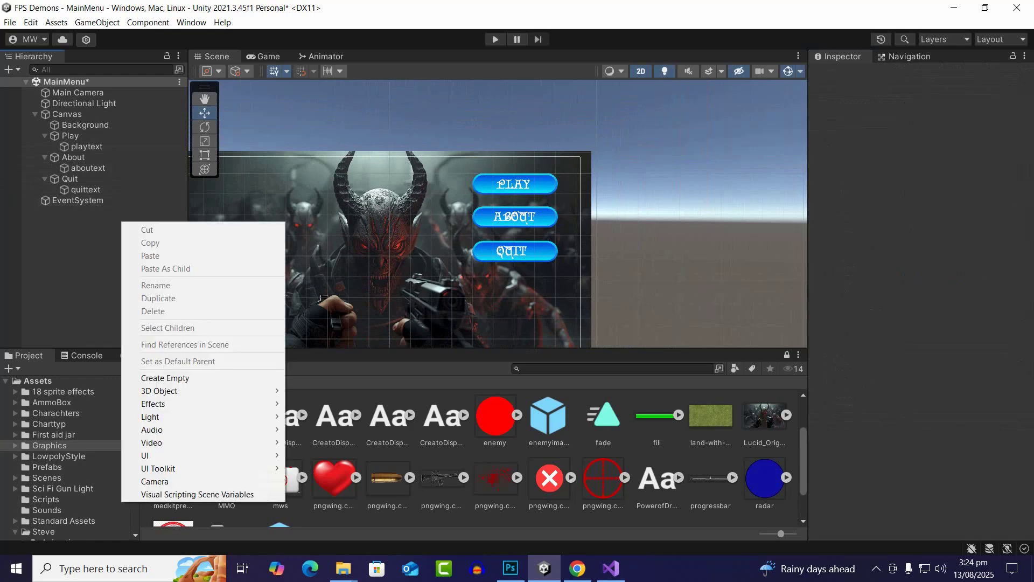
left_click(66, 114)
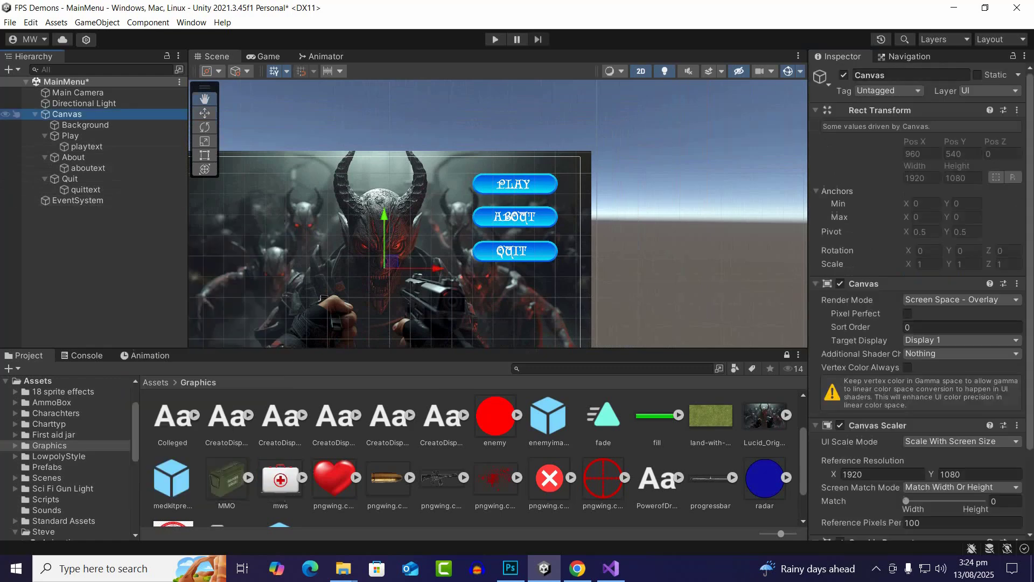
right_click(68, 115)
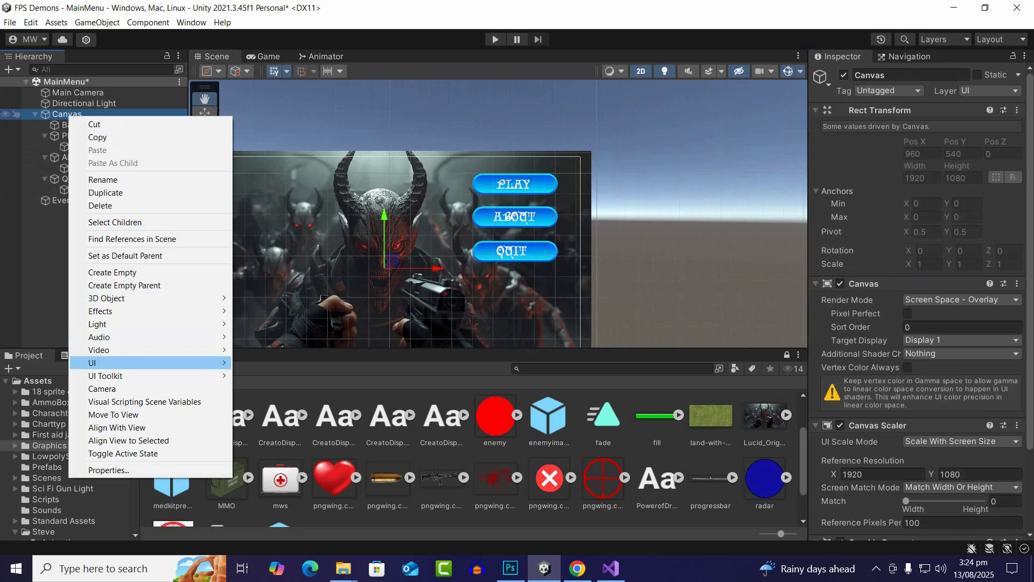
mouse_move(162, 363)
left_click(260, 431)
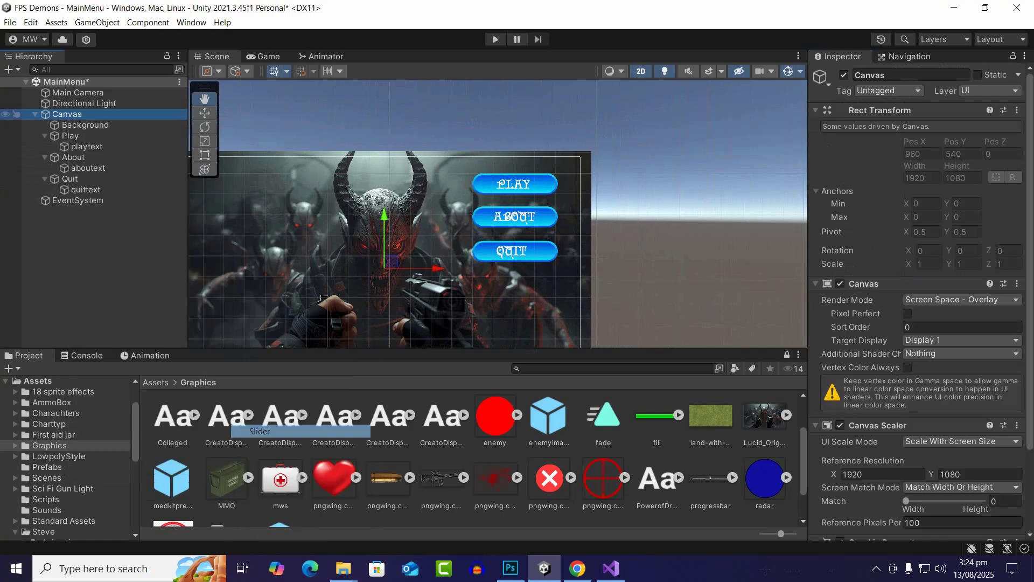
Anchor the slider to the middle right of the canvas and snap its position to that anchor
scroll(439, 222, "up", 5)
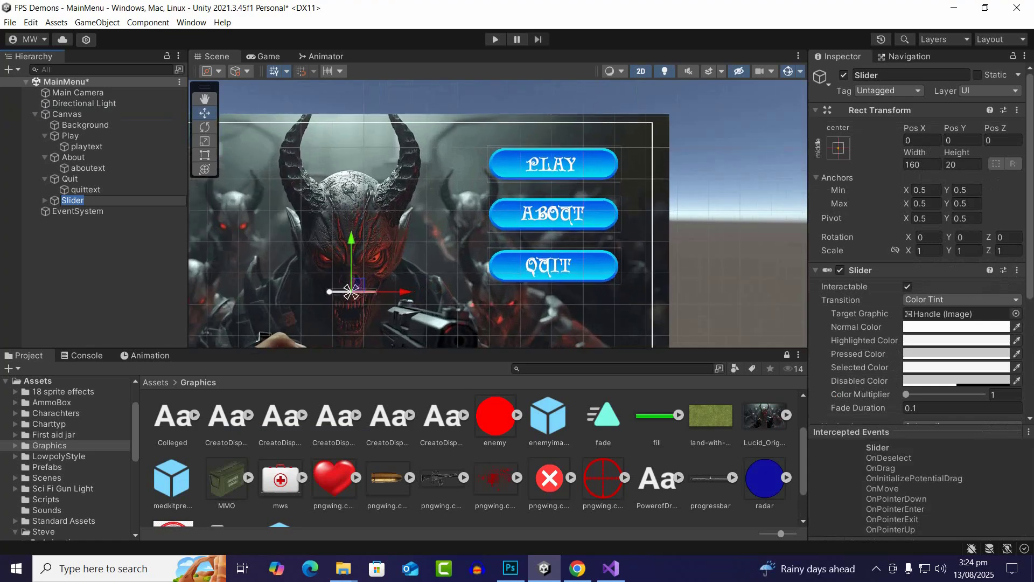
left_click(838, 148)
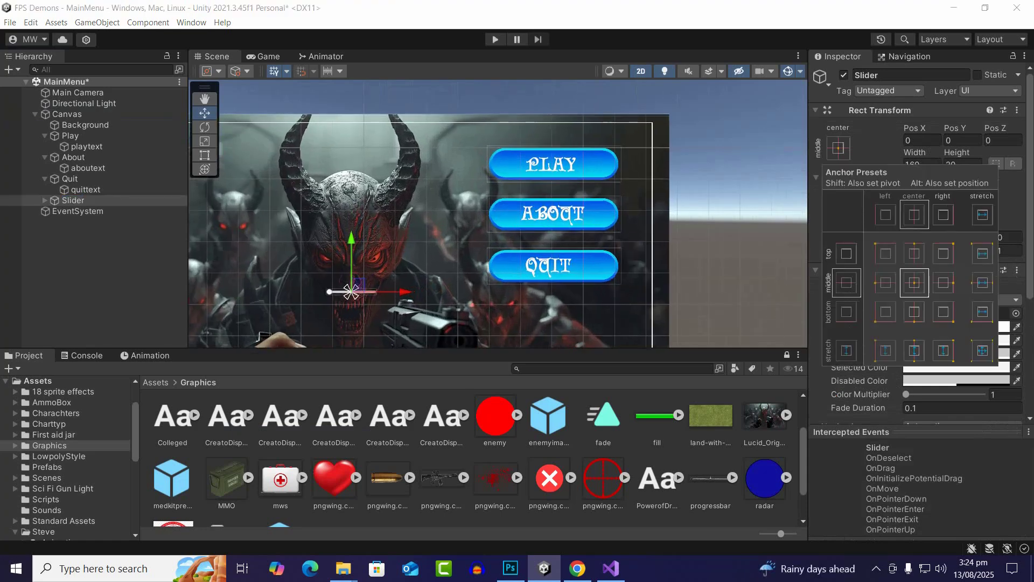
left_click(944, 283)
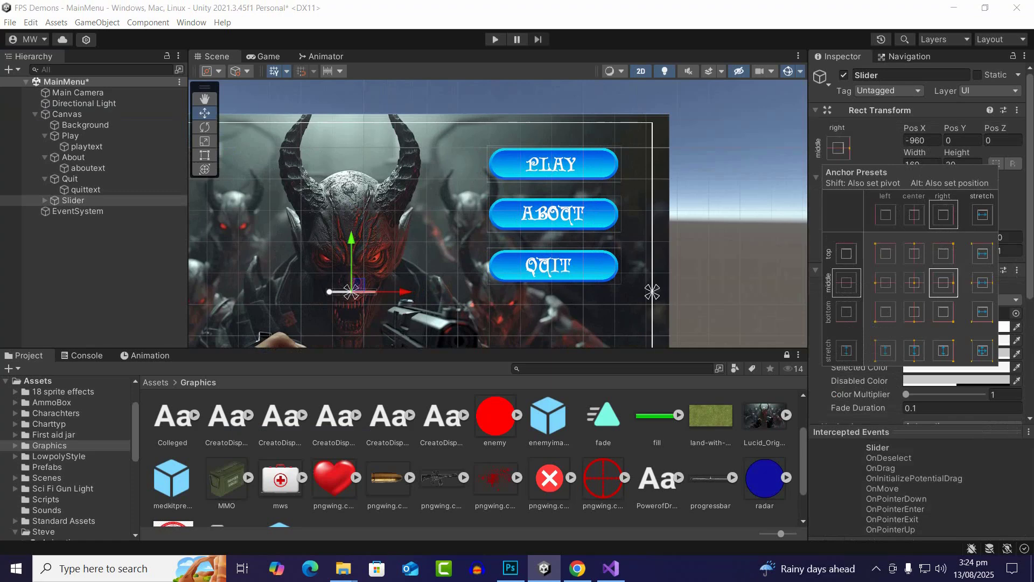
left_click(943, 283, "alt")
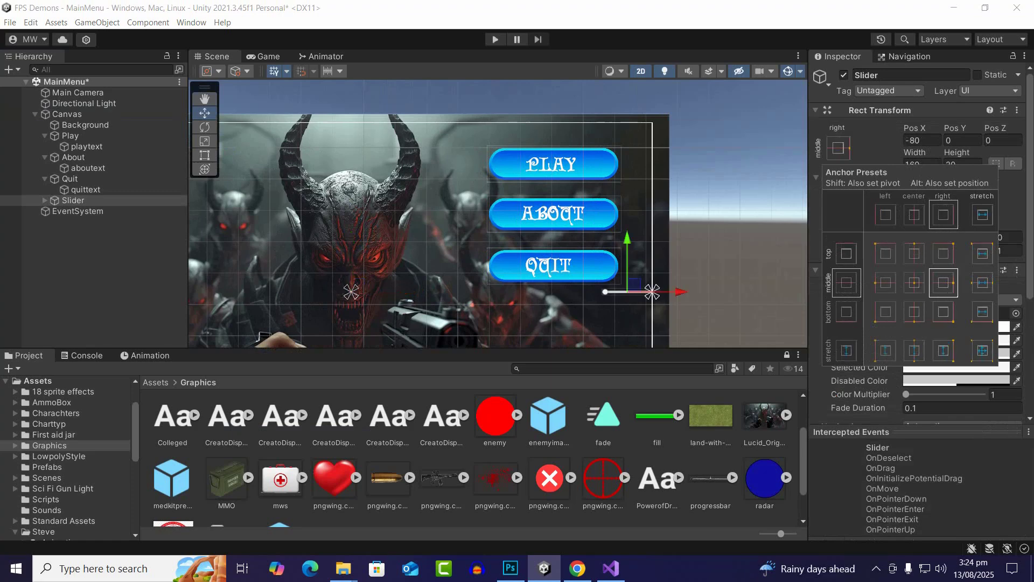
Move the slider below the Quit button, to about X -333 and Y -64
scroll(553, 152, "down", 6)
scroll(586, 238, "up", 3)
left_click_drag(613, 210, 613, 228)
left_click_drag(661, 279, 592, 279)
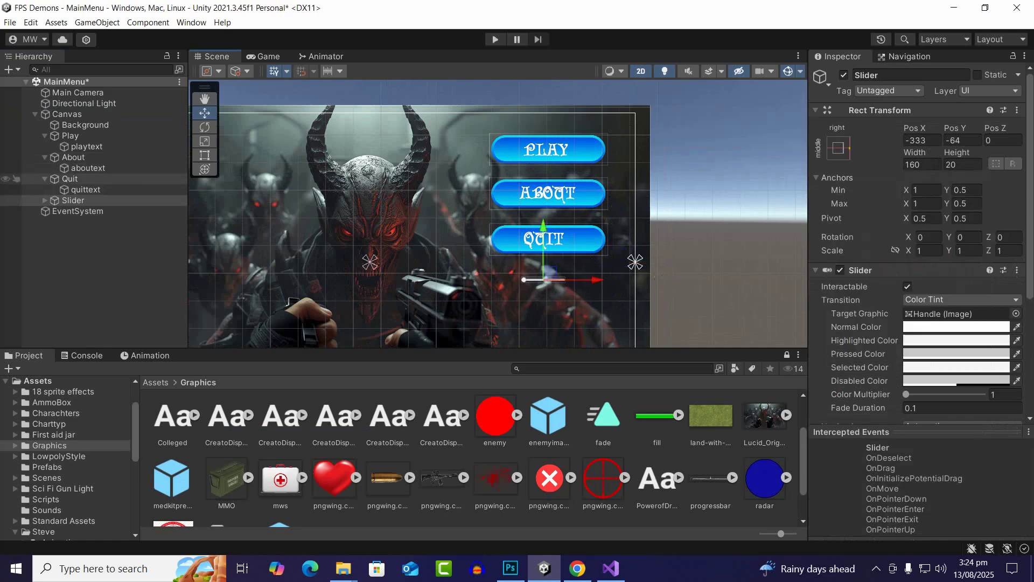
Anchor the Play button to the top right of the canvas, keeping its position
left_click(70, 179)
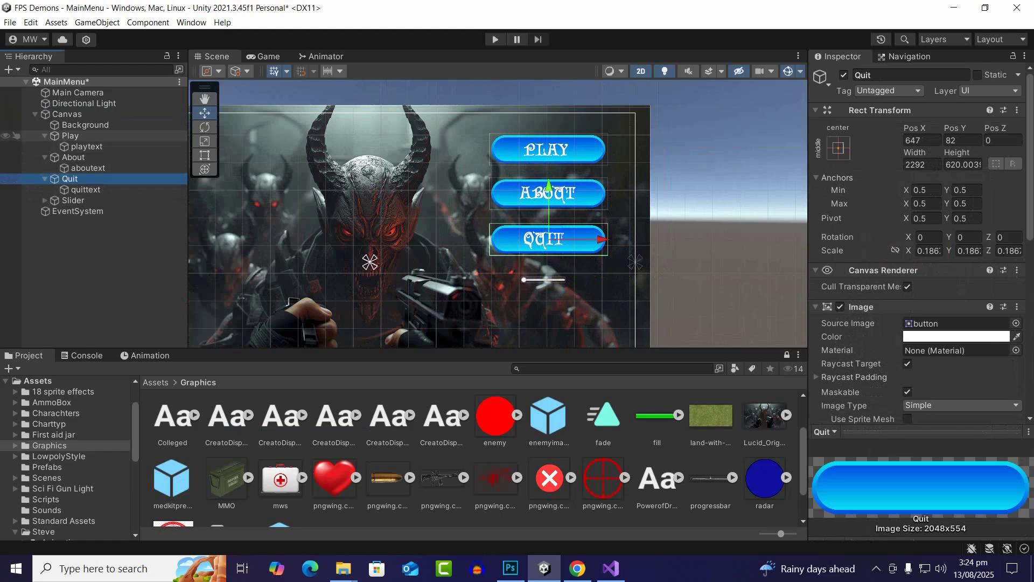
left_click(70, 136)
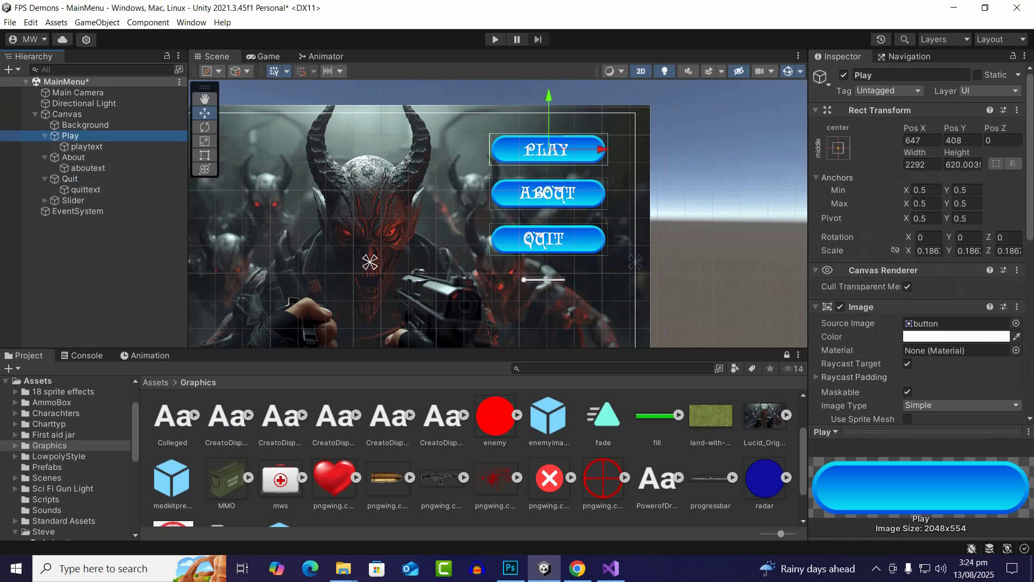
left_click(839, 148)
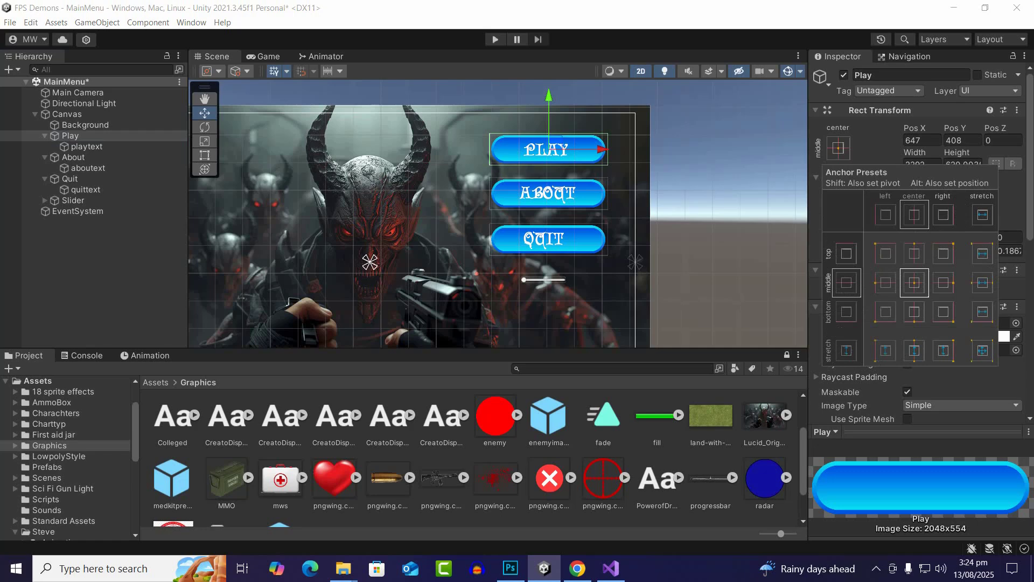
left_click(944, 254)
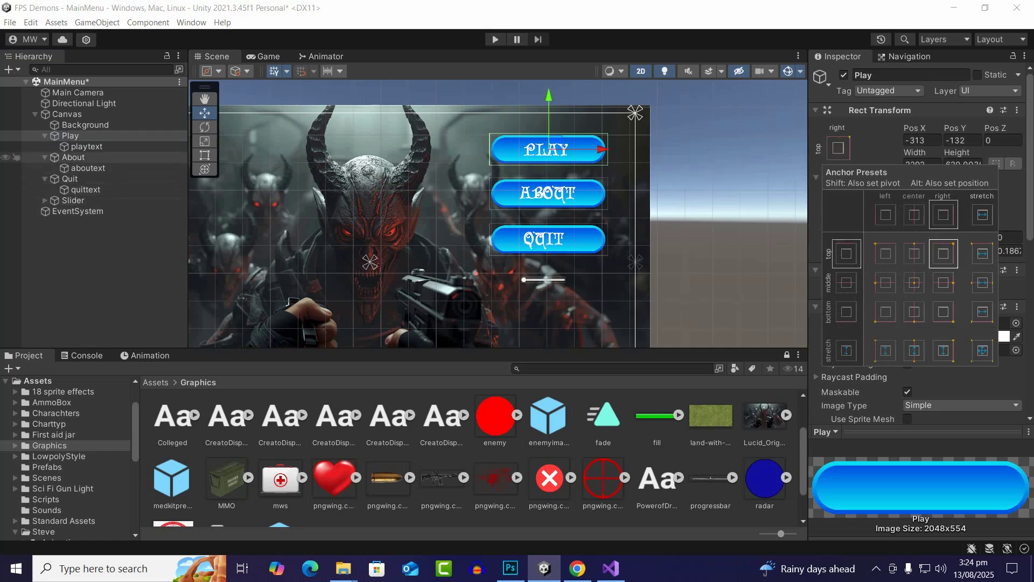
Anchor the About and Quit buttons to the top right of the canvas, keeping their positions
left_click(73, 158)
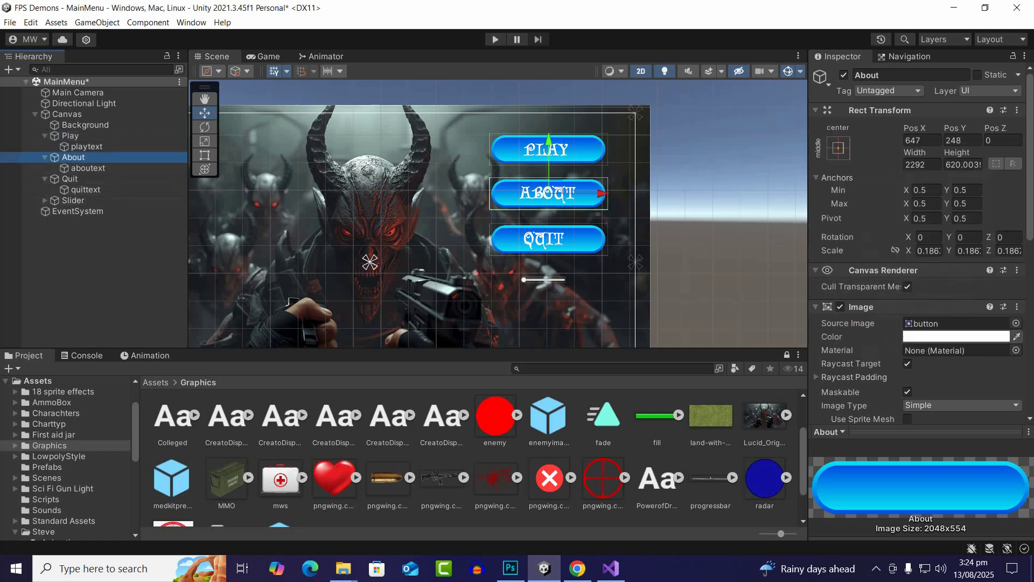
left_click(838, 148)
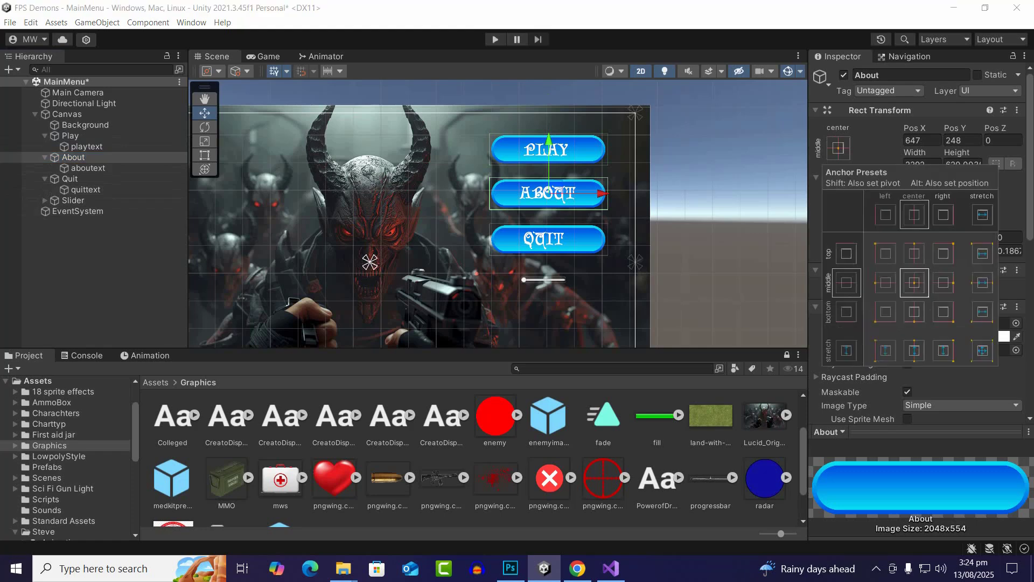
left_click(943, 253)
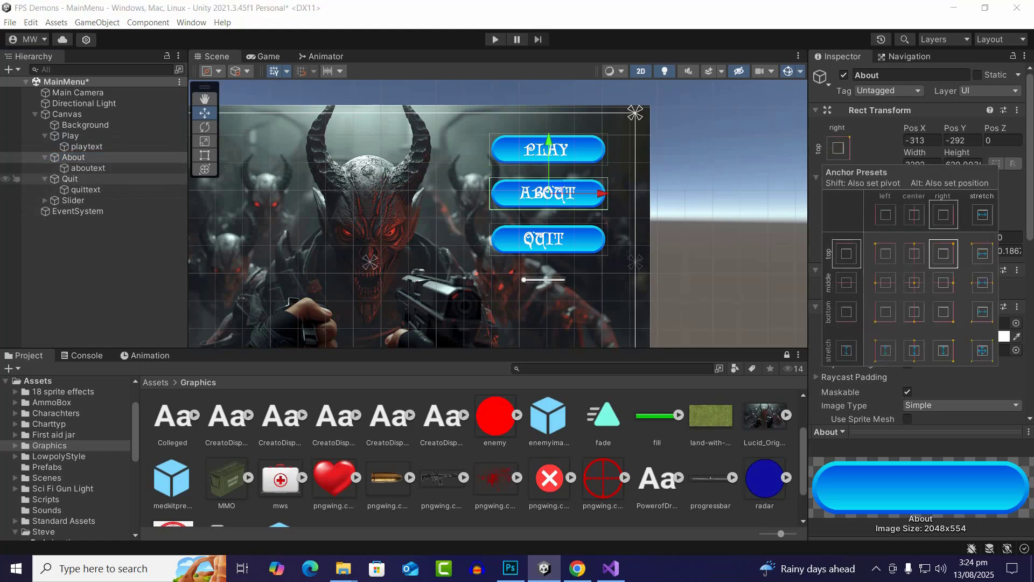
left_click(70, 179)
left_click(838, 148)
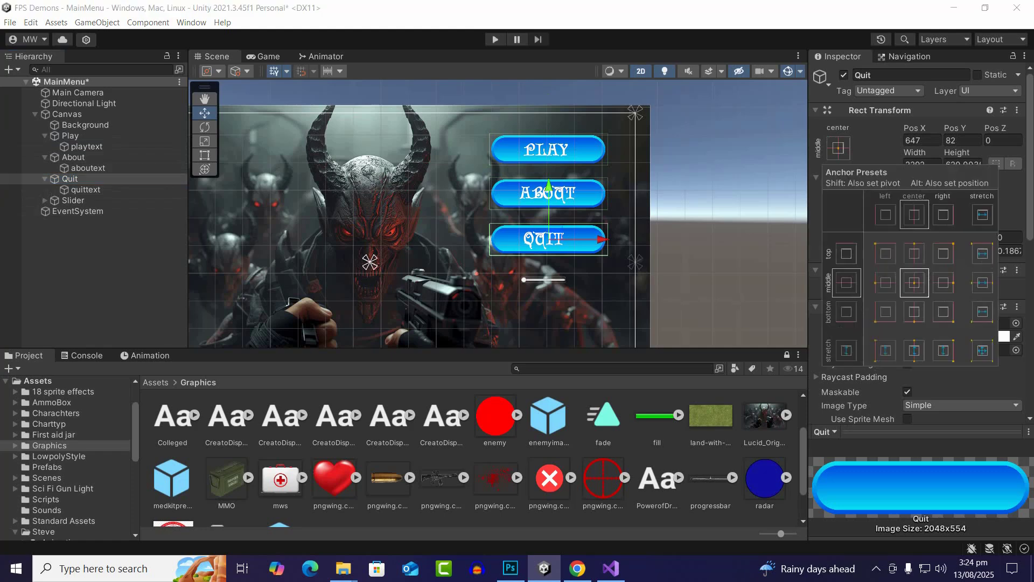
left_click(944, 254)
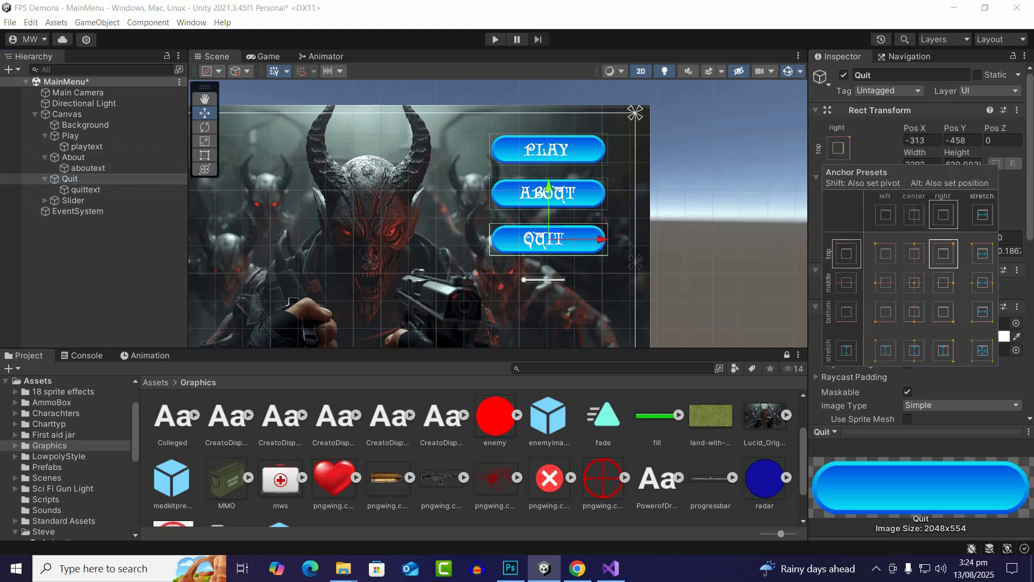
left_click(86, 253)
Scale the slider up uniformly to about 2.62 so it nearly matches the width of the buttons
left_click(74, 201)
scroll(599, 279, "up", 4)
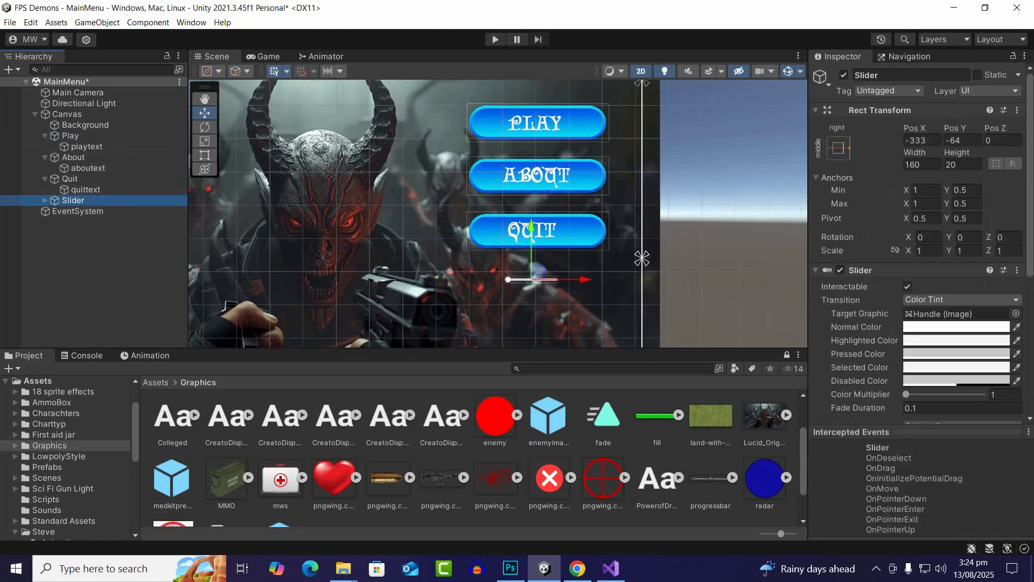
left_click(205, 141)
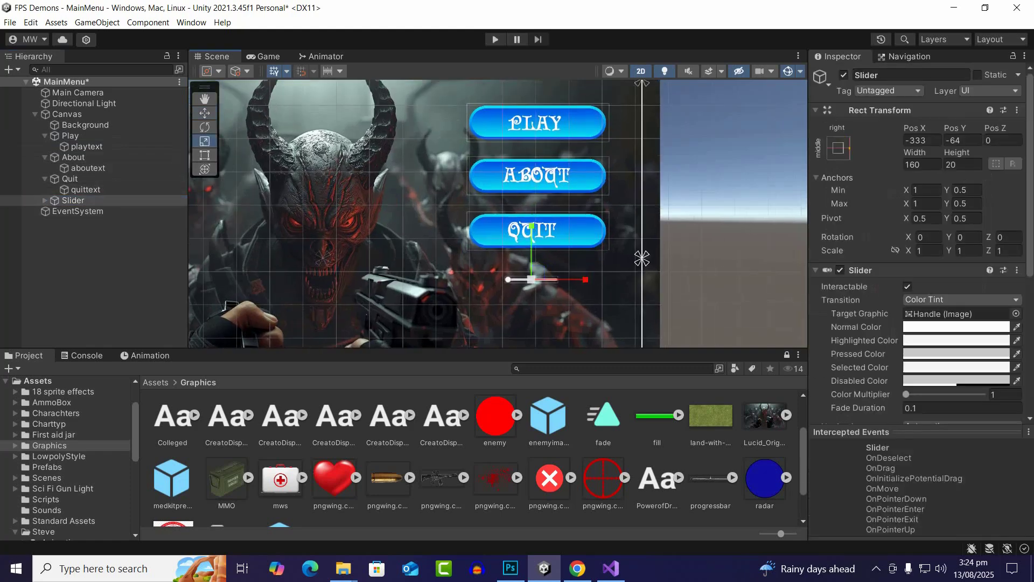
left_click_drag(532, 280, 568, 276)
Move the enlarged slider to about X -327 and Y -91, centred below the Quit button
left_click(205, 113)
scroll(723, 324, "up", 2)
scroll(517, 259, "up", 1)
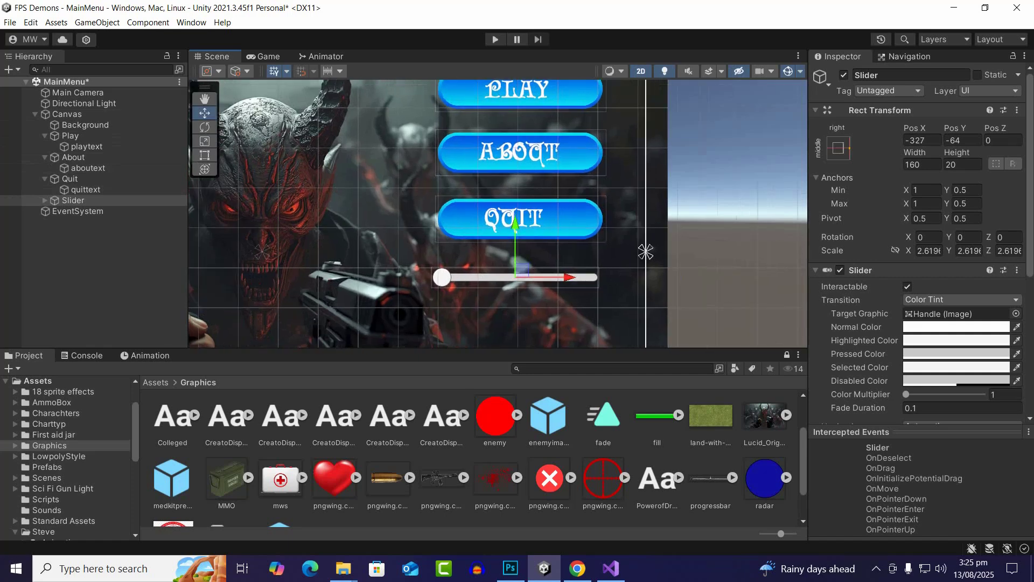
left_click_drag(515, 226, 515, 237)
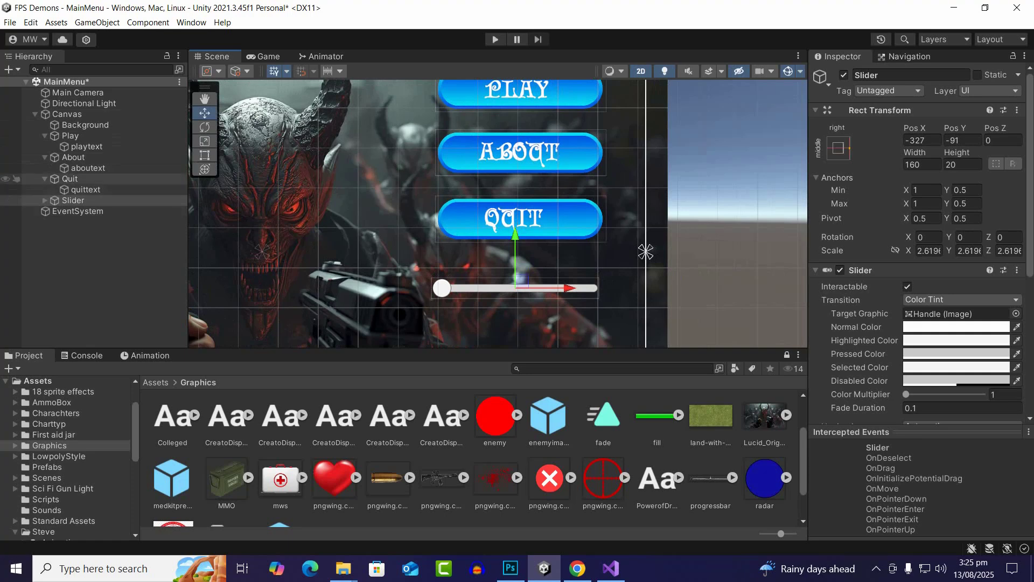
Add another UI element as a child of the Canvas
right_click(68, 114)
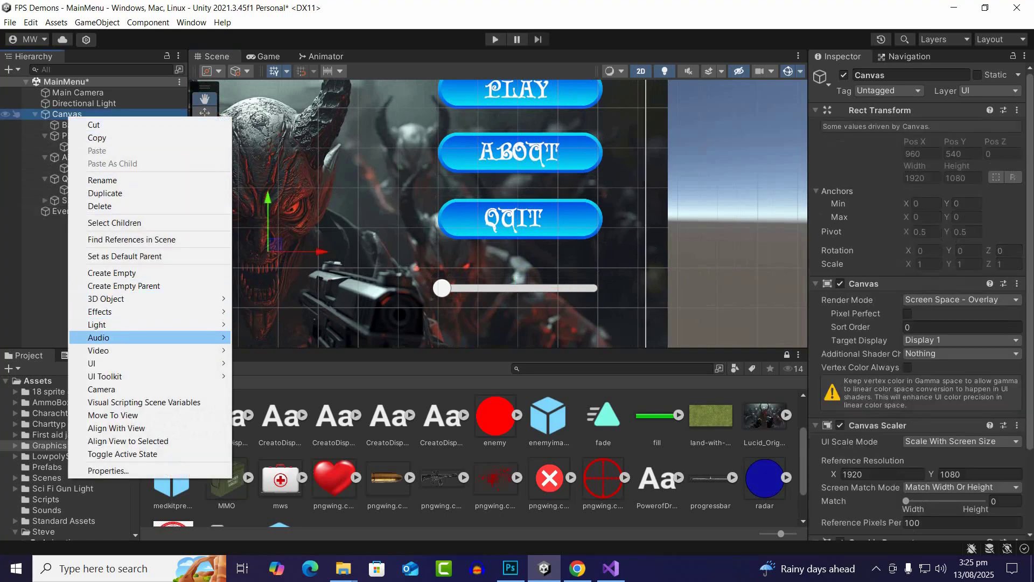
mouse_move(162, 363)
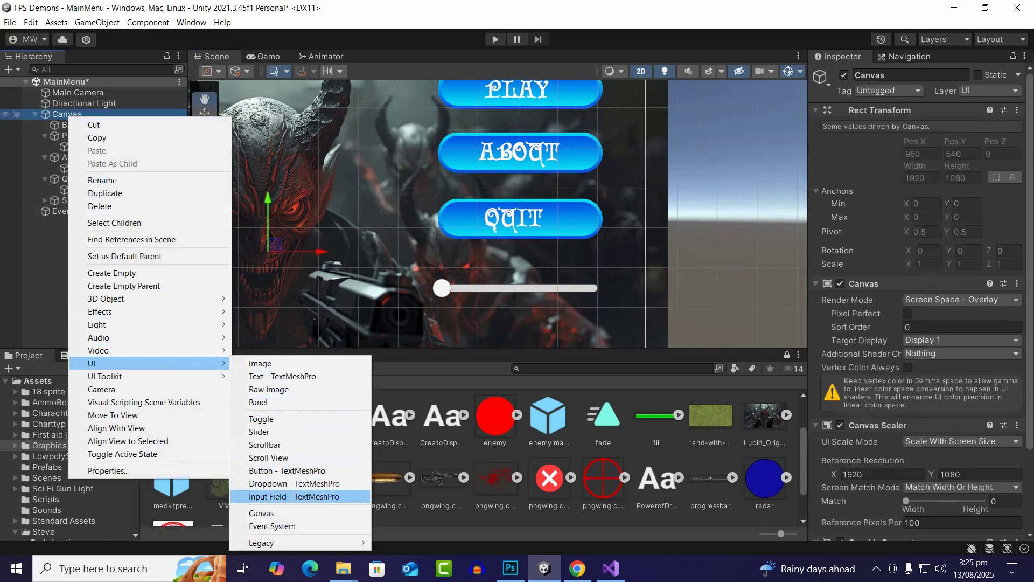
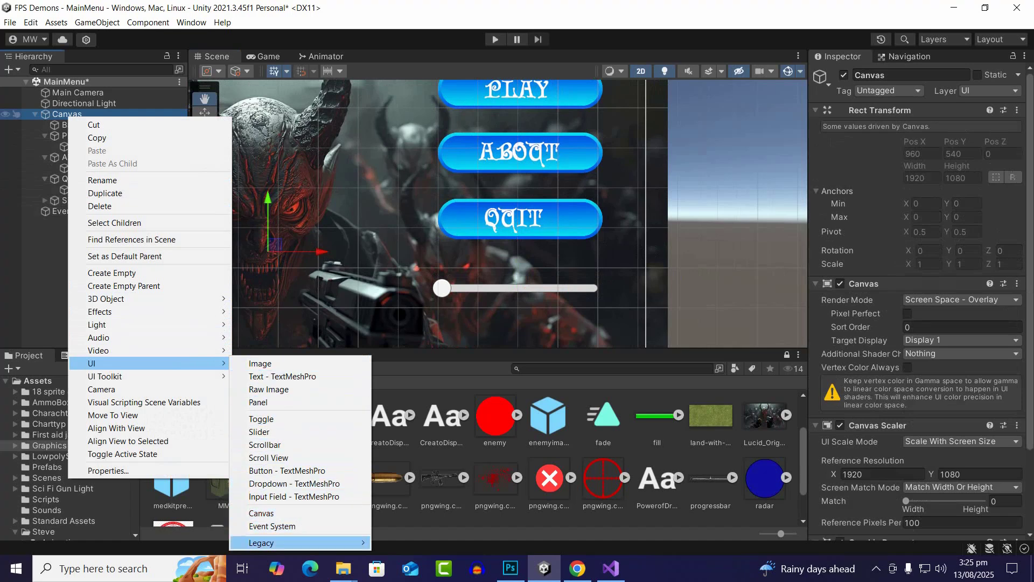
Add a legacy Text element to the Canvas, placed between the Quit button and slider at X 640, and anchor it middle right
mouse_move(301, 542)
left_click(399, 503)
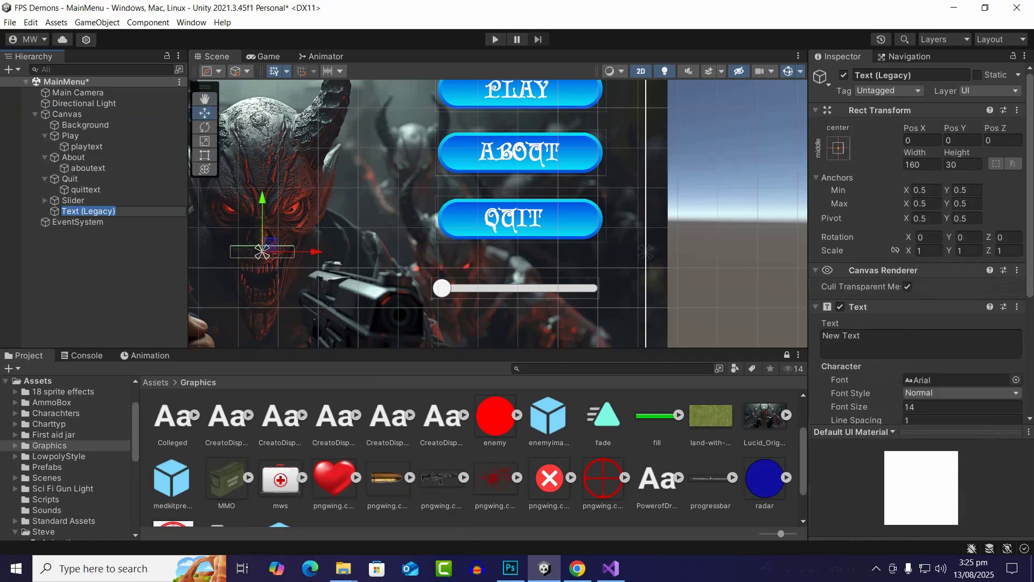
left_click_drag(312, 252, 570, 251)
left_click(839, 148)
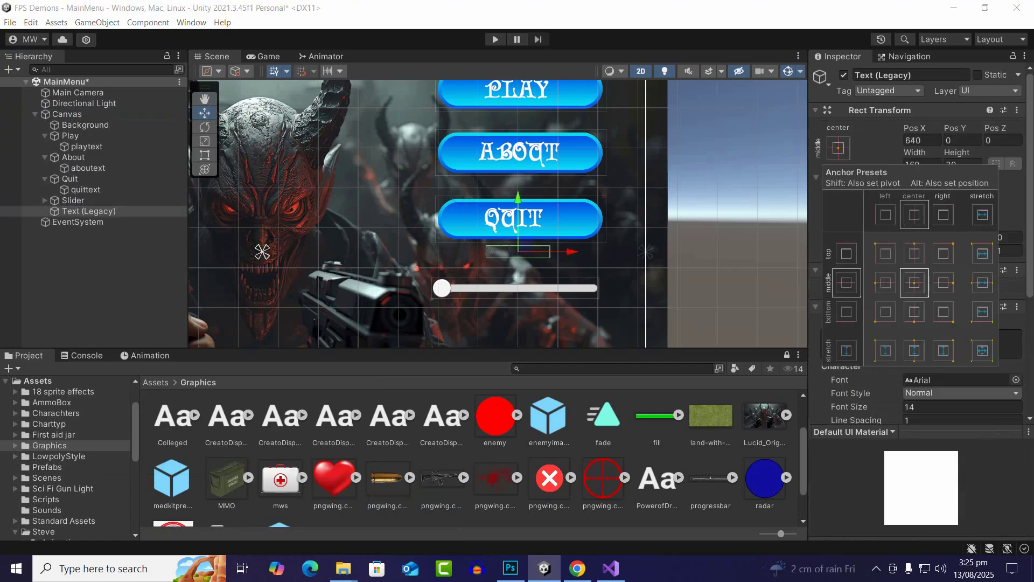
left_click(943, 283)
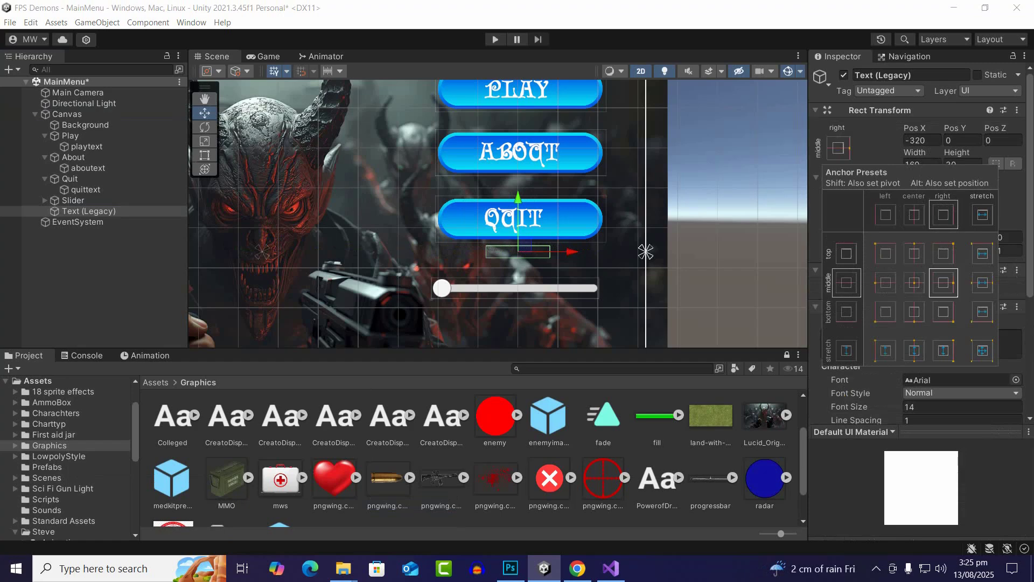
Rename the new text object VOLUMETEXT and set its displayed text to VOLUME
left_click(905, 75)
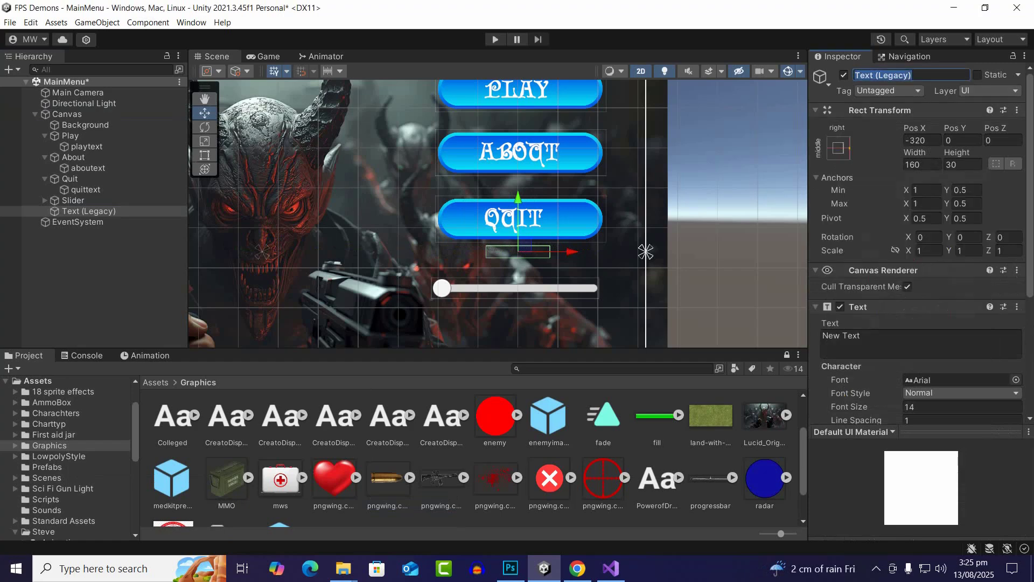
type("VOLU")
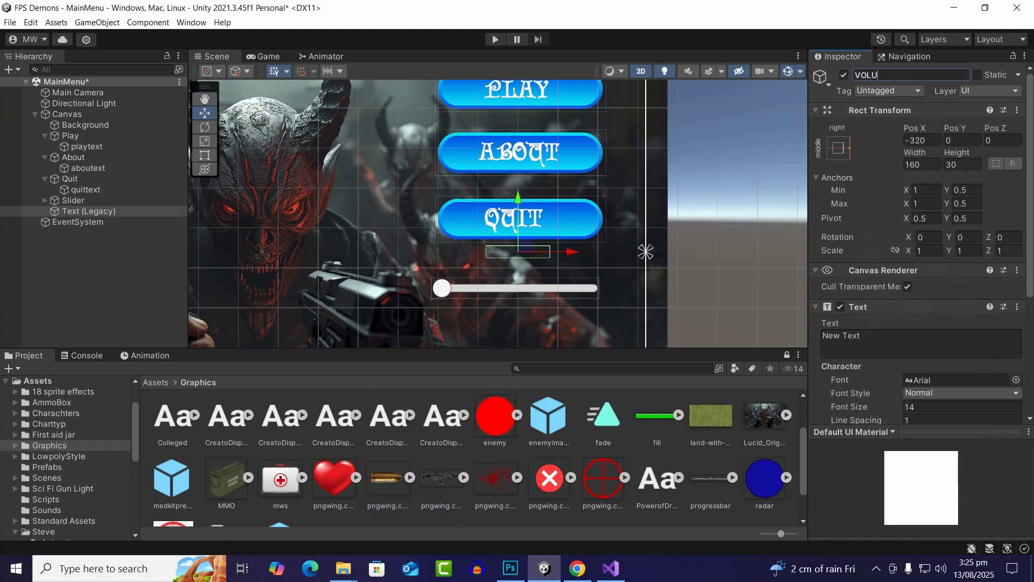
type("METEXT")
key("Return")
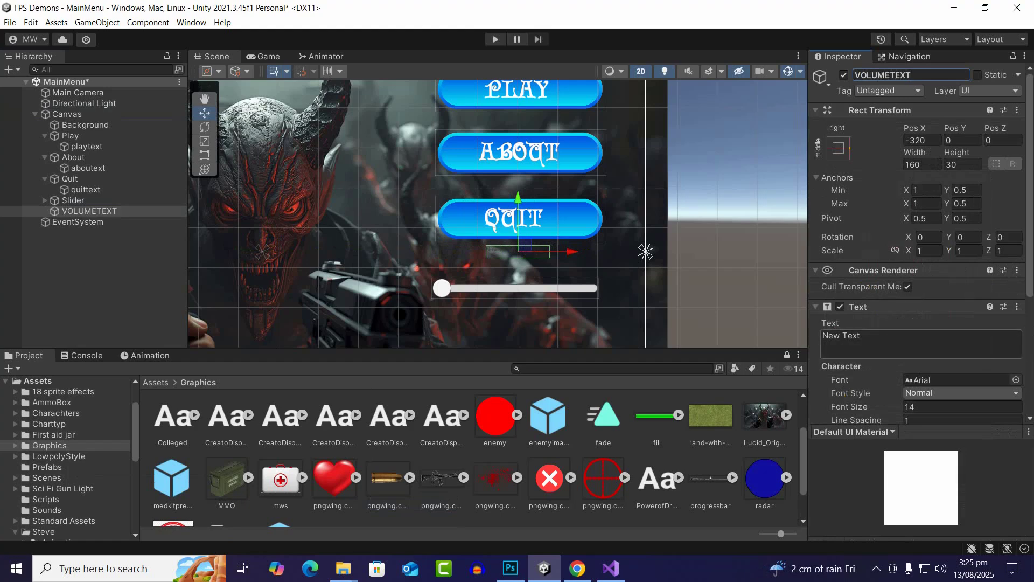
left_click(884, 343)
type("VOLU")
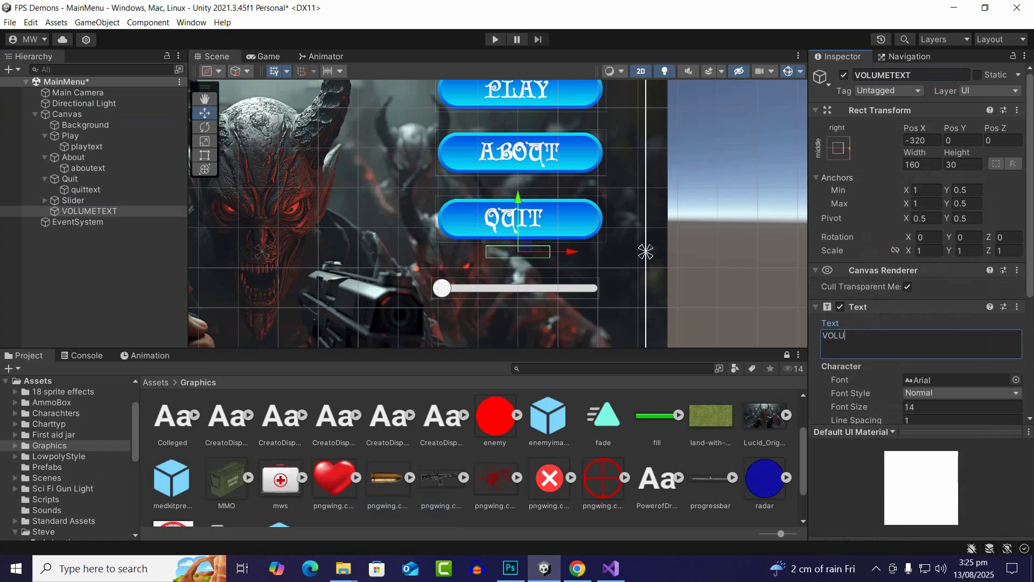
type("ME")
Change the VOLUME text's colour to white (FFFFFF)
scroll(921, 345, "down", 4)
left_click(949, 382)
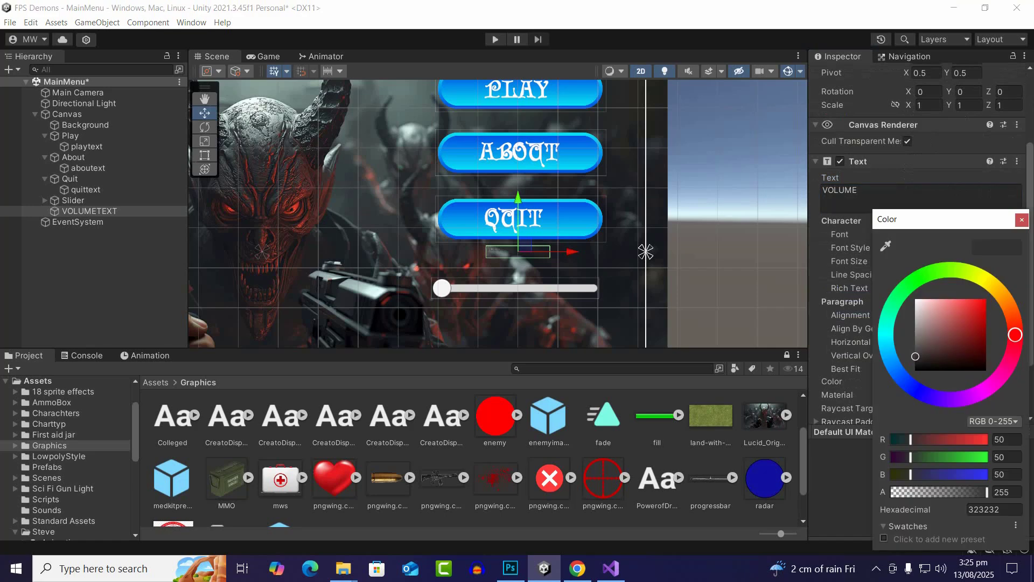
left_click_drag(923, 308, 914, 297)
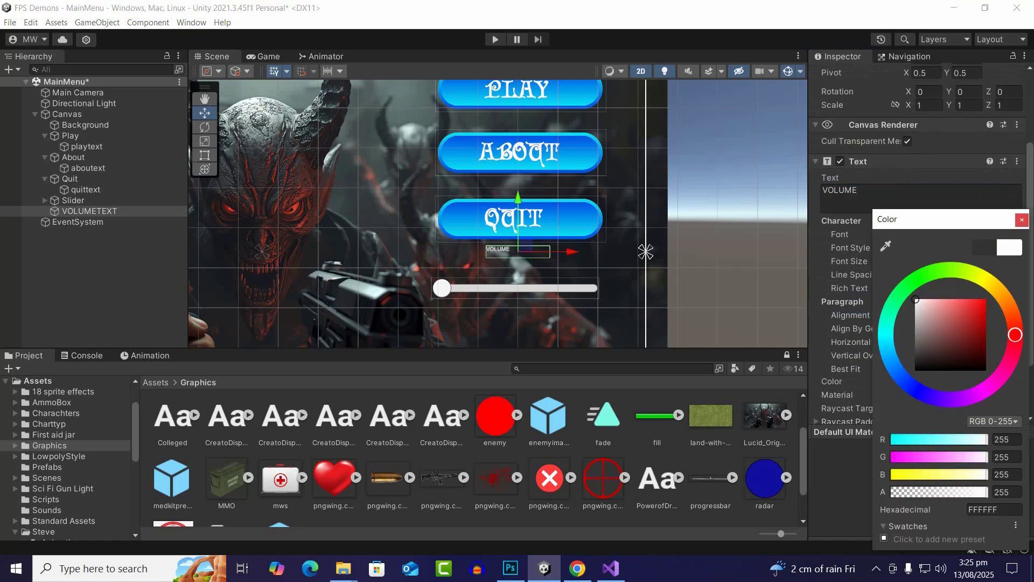
left_click(1022, 220)
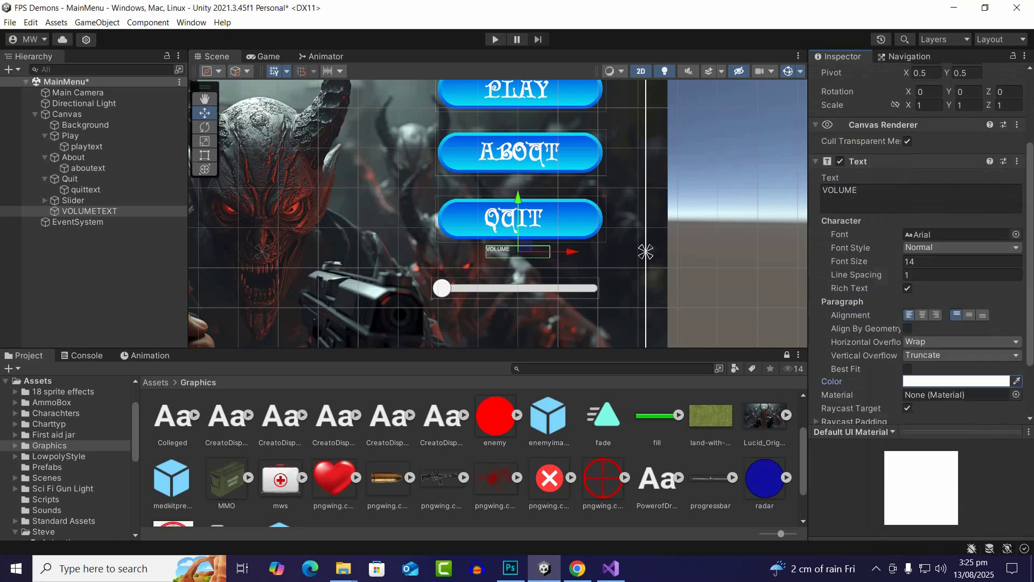
Set the VOLUME text's font size to 55 and its horizontal and vertical overflow to Overflow
left_click(948, 261)
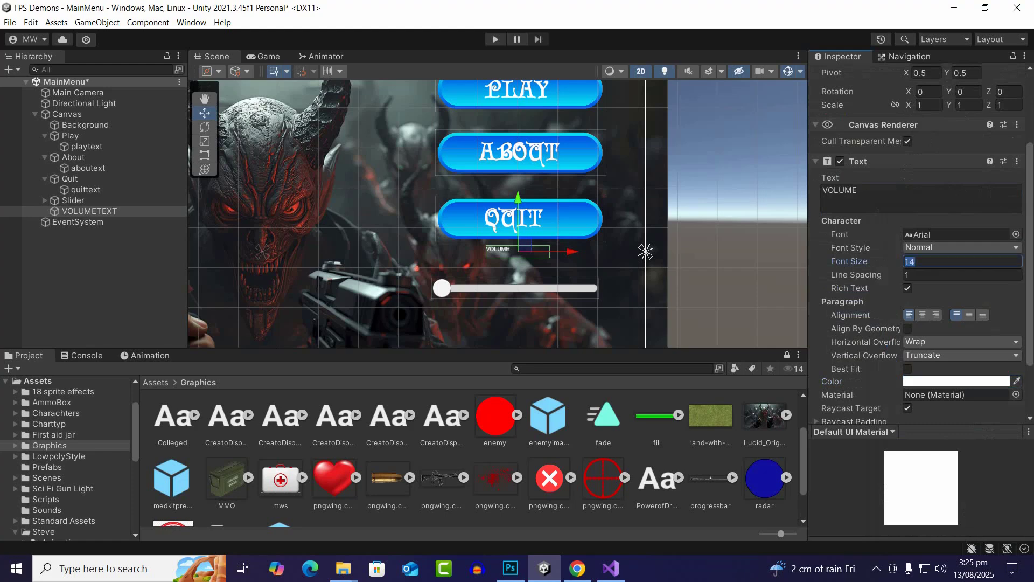
type("55")
scroll(948, 270, "down", 2)
left_click(948, 269)
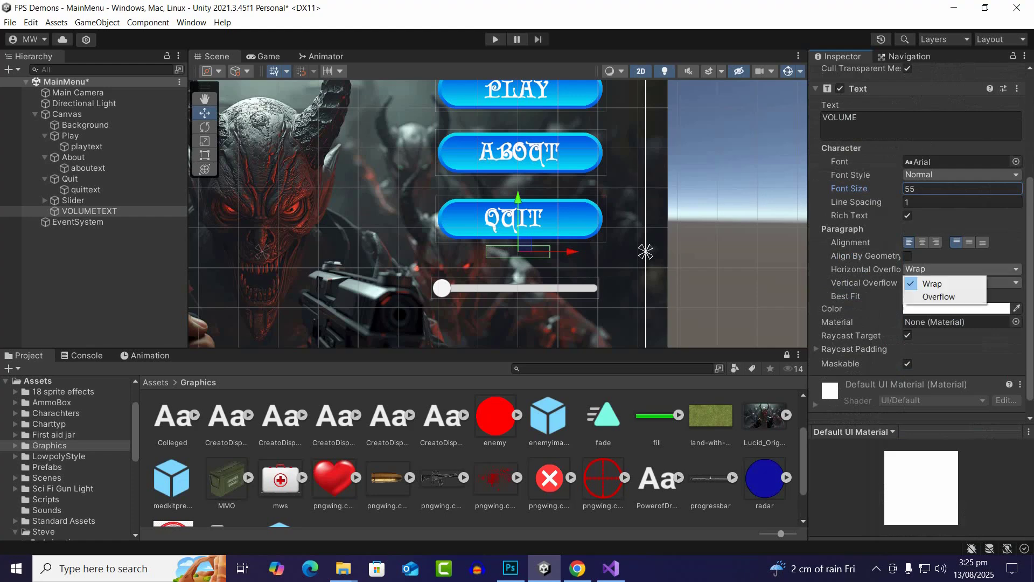
left_click(939, 296)
left_click(948, 283)
left_click(937, 309)
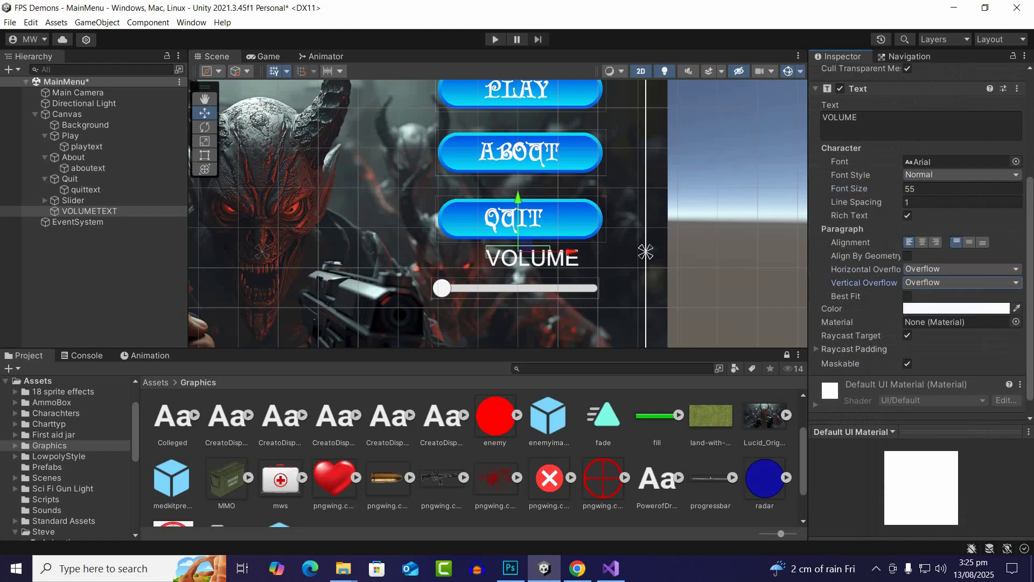
Try the Ancient Medium font on the VOLUME text, then assign the Cardinal font
scroll(522, 264, "up", 2)
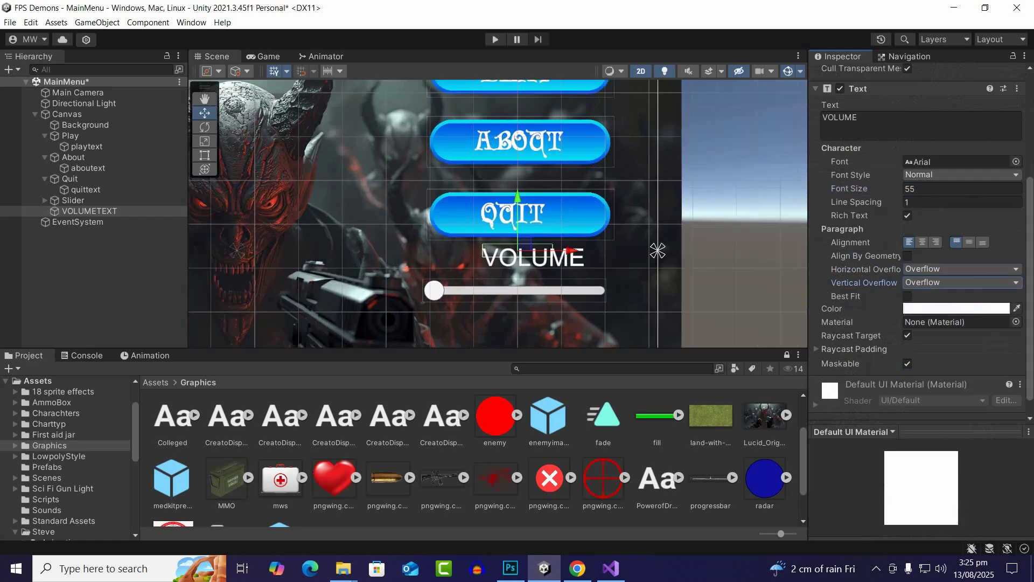
left_click(1016, 162)
scroll(959, 280, "up", 3)
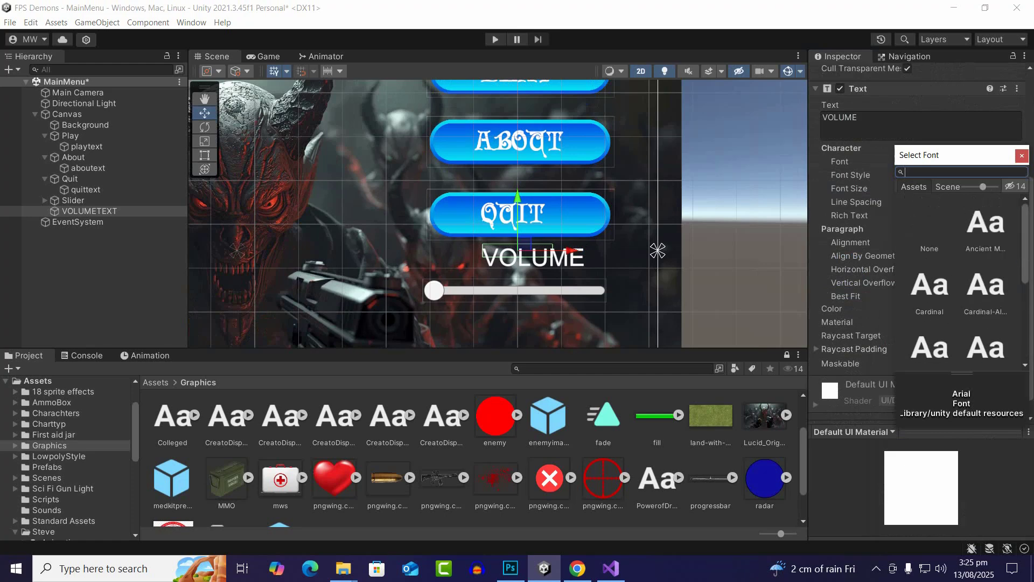
left_click(986, 223)
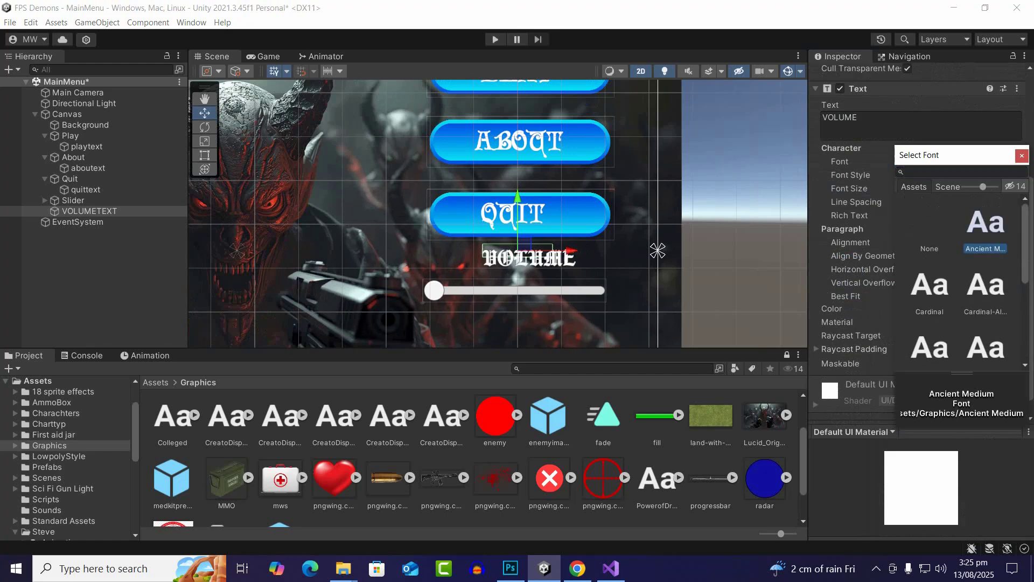
left_click(986, 287)
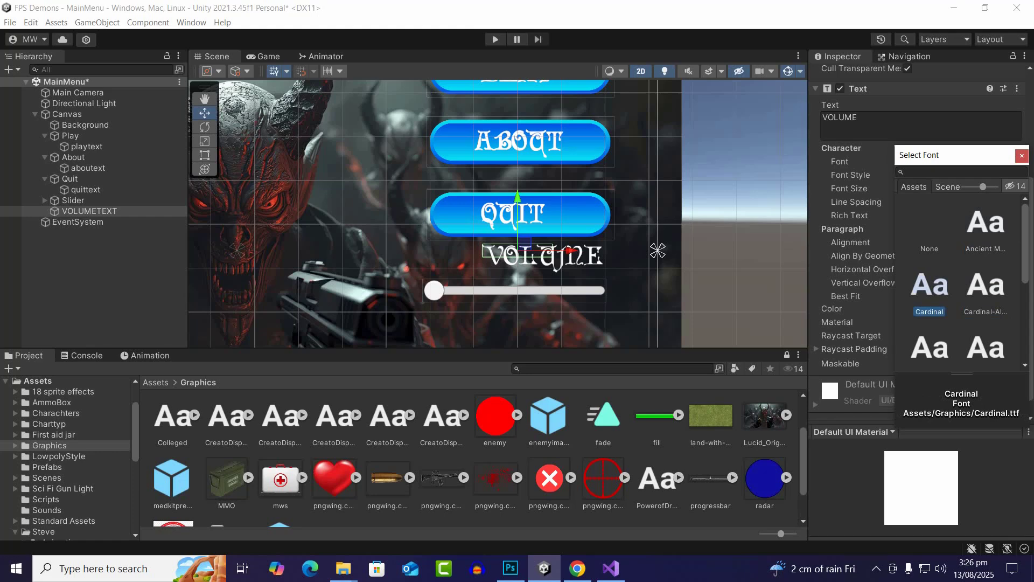
left_click(986, 286)
double_click(930, 285)
Move the VOLUME text slightly down and to the left so it sits between the Quit button and the slider
scroll(555, 255, "up", 5)
left_click_drag(508, 203, 508, 217)
left_click_drag(561, 263, 531, 262)
scroll(498, 277, "up", 2)
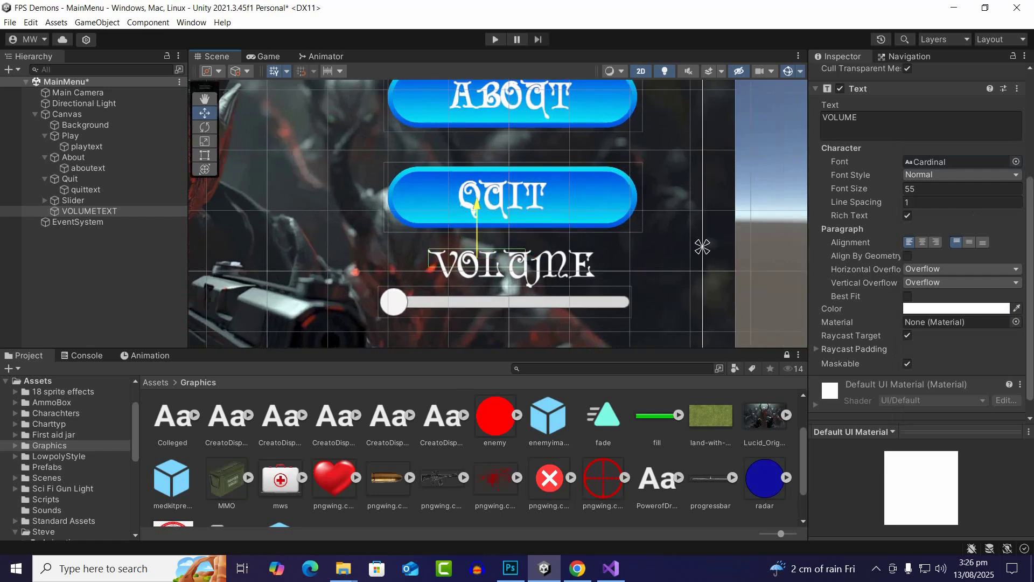
scroll(592, 300, "down", 3)
scroll(600, 303, "up", 3)
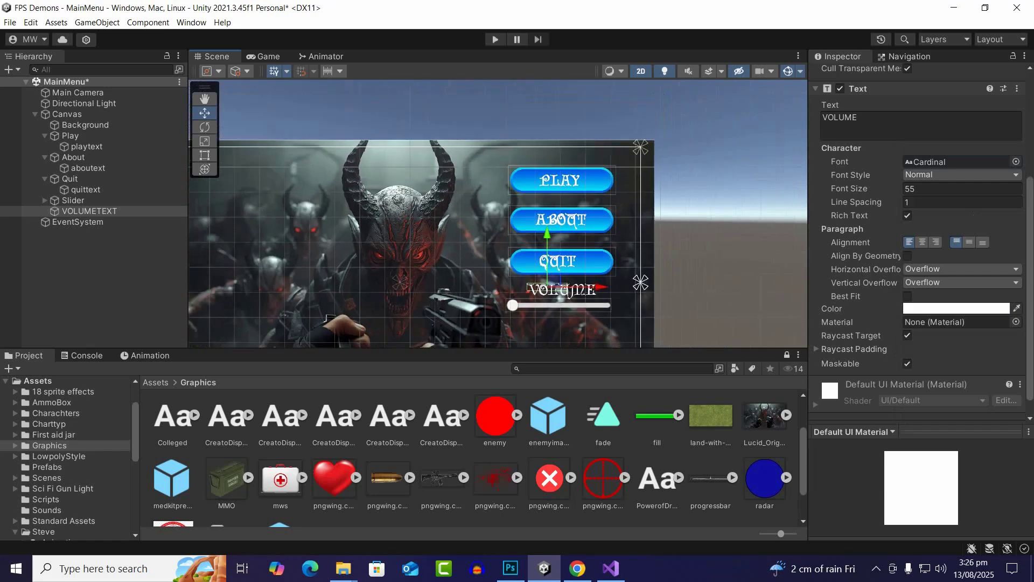
Reduce the VOLUME text's font size to 40 and reposition it centred just above the slider
left_click(937, 189)
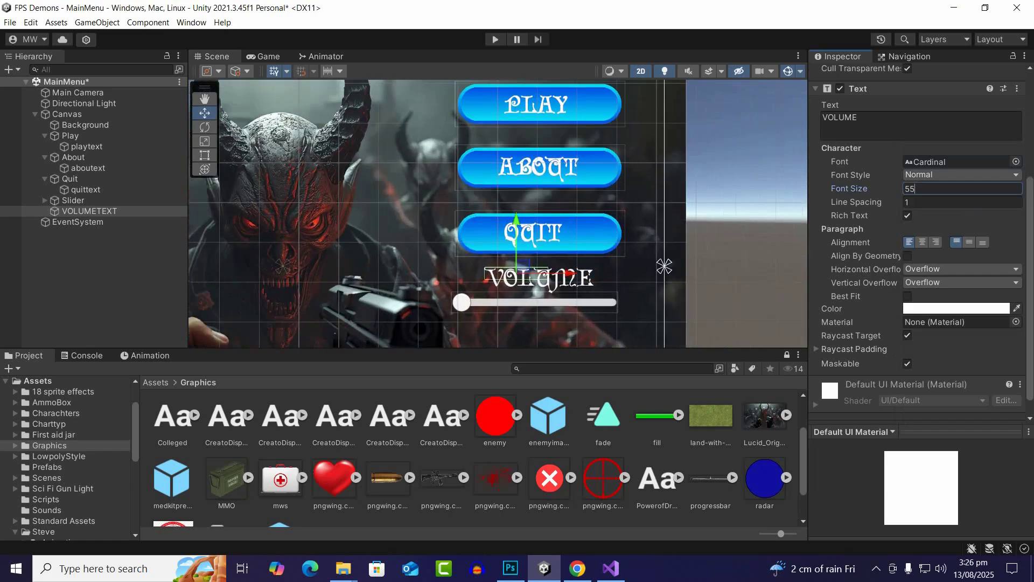
type("40")
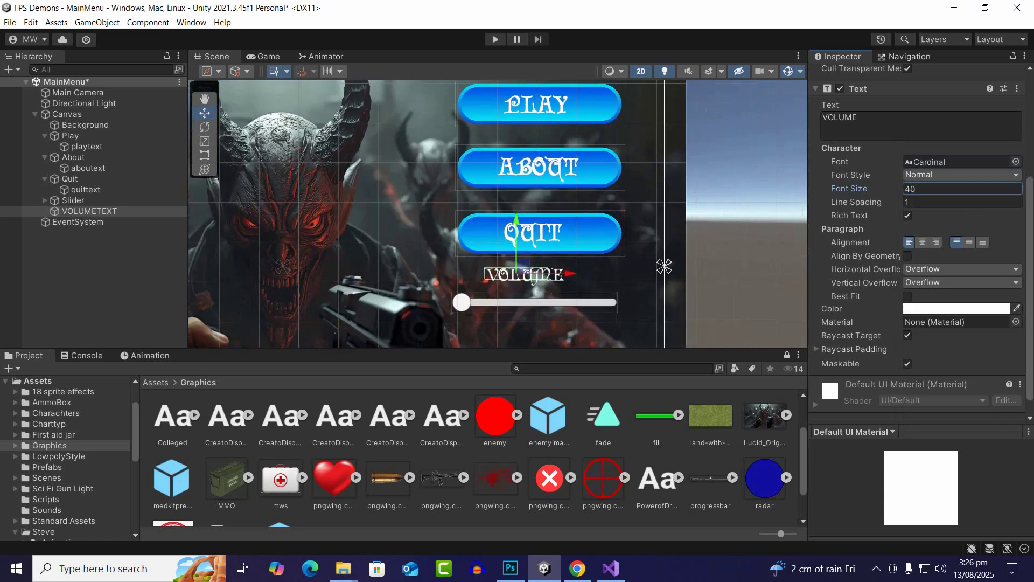
scroll(623, 261, "up", 3)
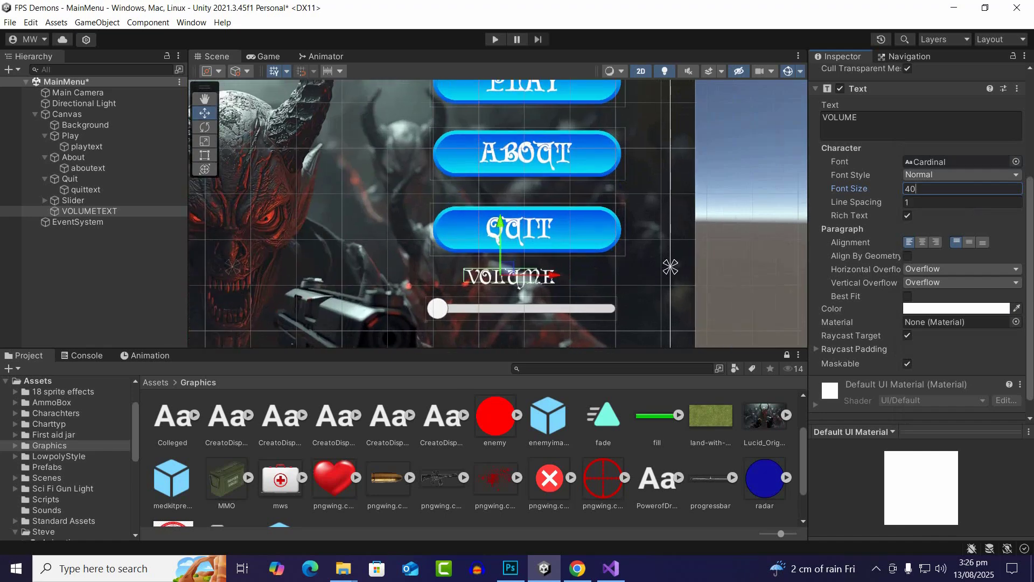
left_click_drag(501, 245, 501, 252)
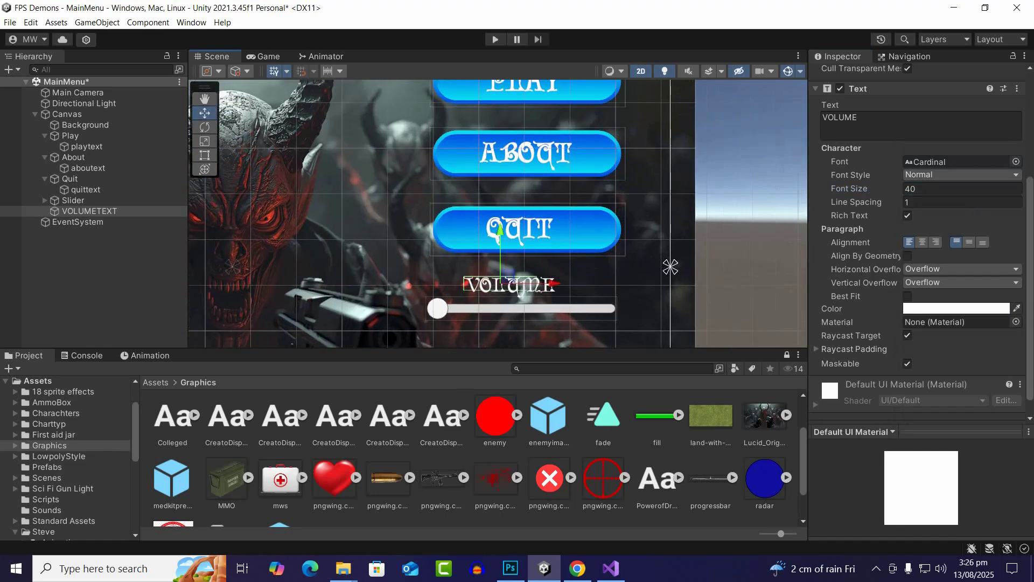
left_click_drag(552, 283, 568, 283)
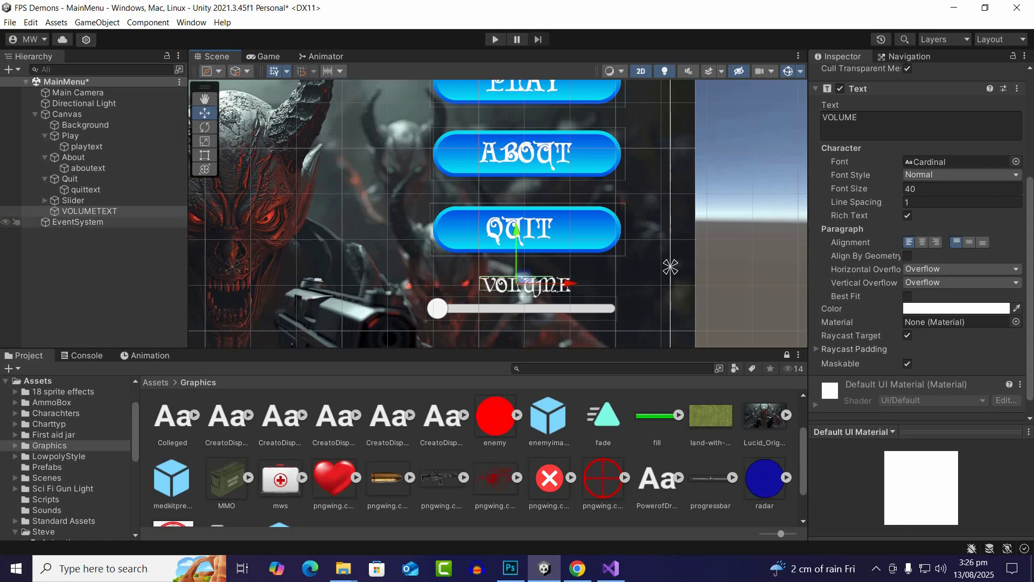
Expand the Slider object and set its normal colour to orange (FF8D00), trying green and magenta first
left_click(74, 200)
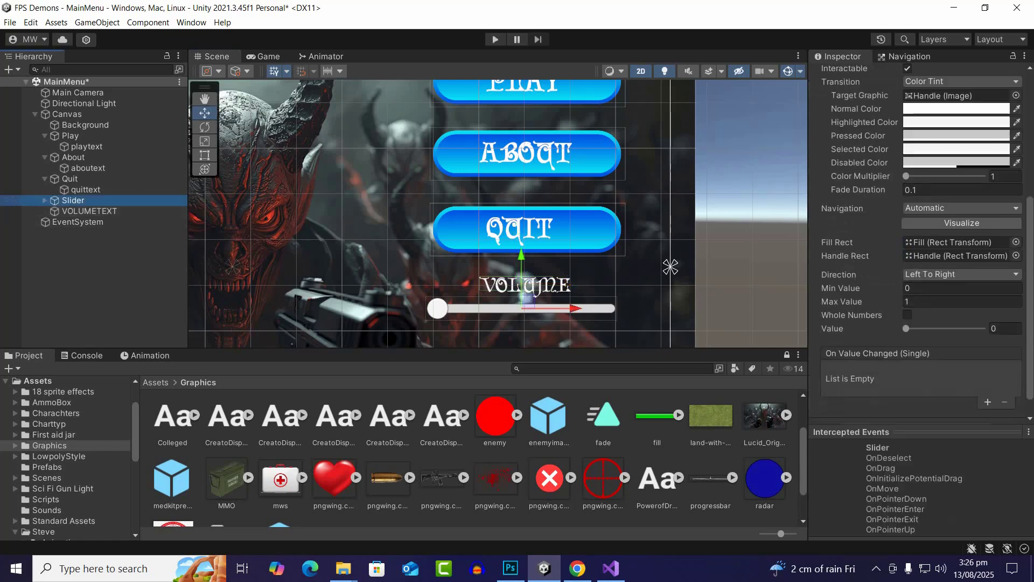
scroll(574, 243, "down", 3)
scroll(581, 302, "up", 3)
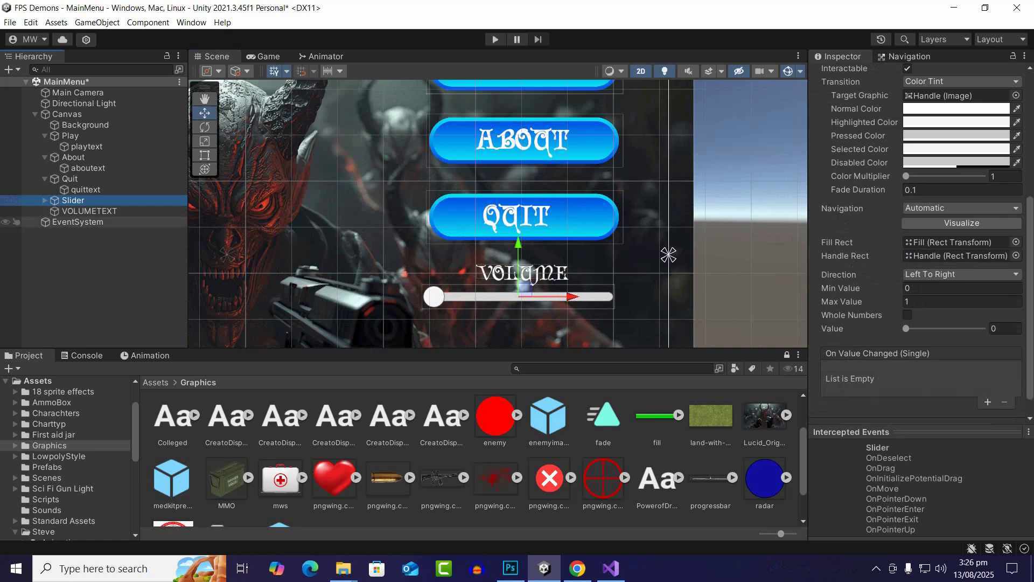
left_click(89, 211)
left_click(44, 201)
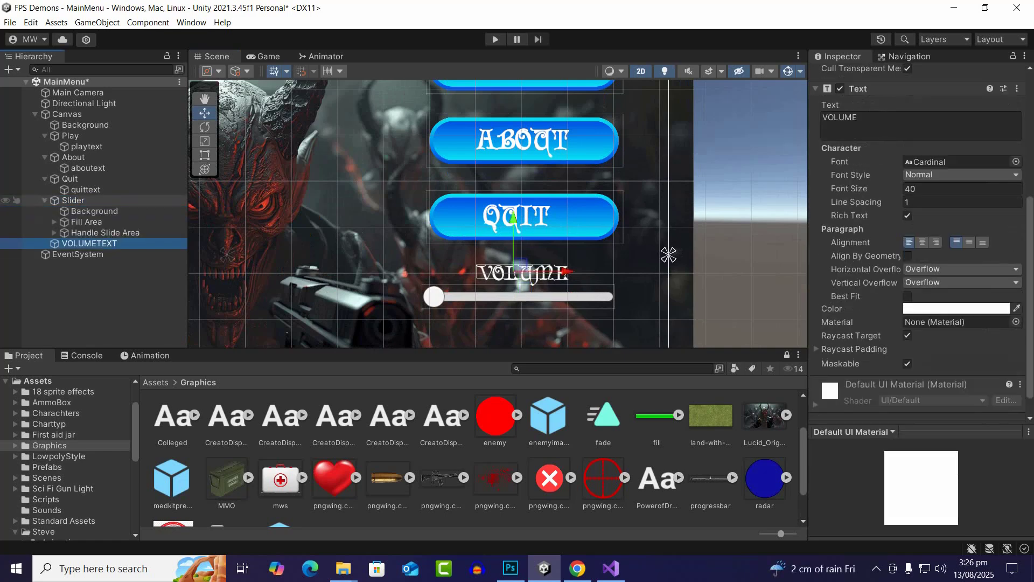
left_click(73, 201)
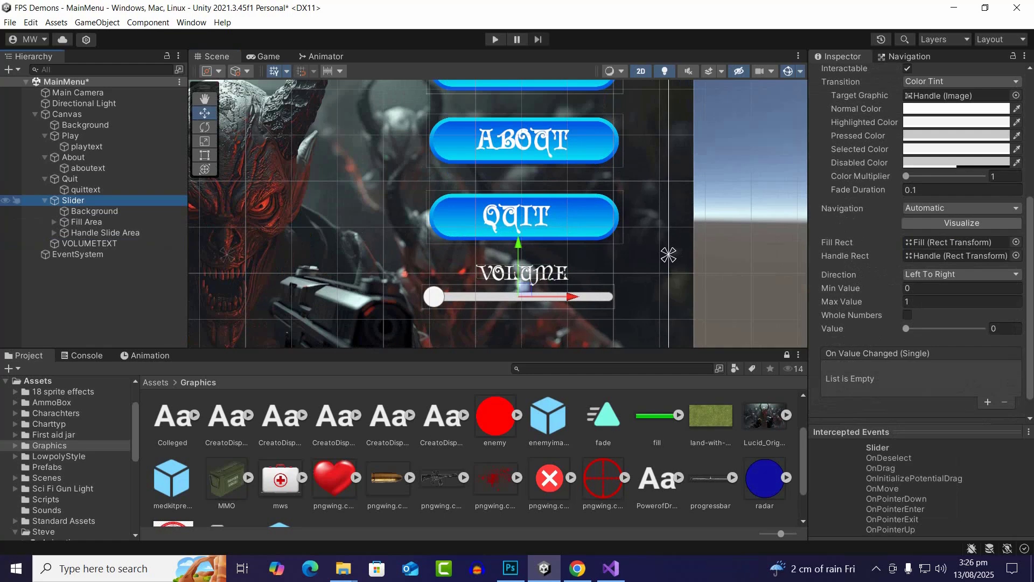
scroll(957, 148, "up", 1)
left_click(956, 145)
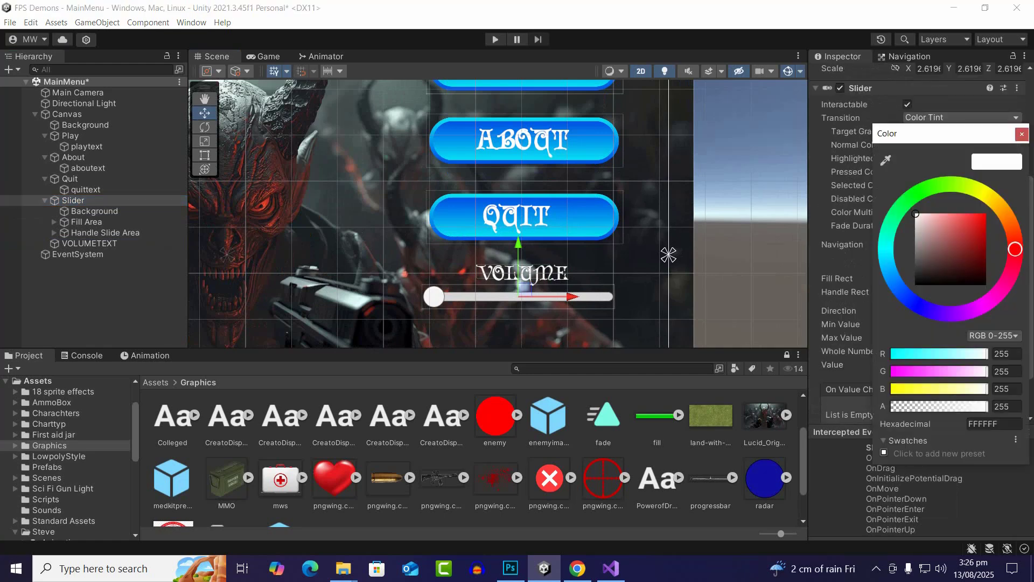
left_click(943, 185)
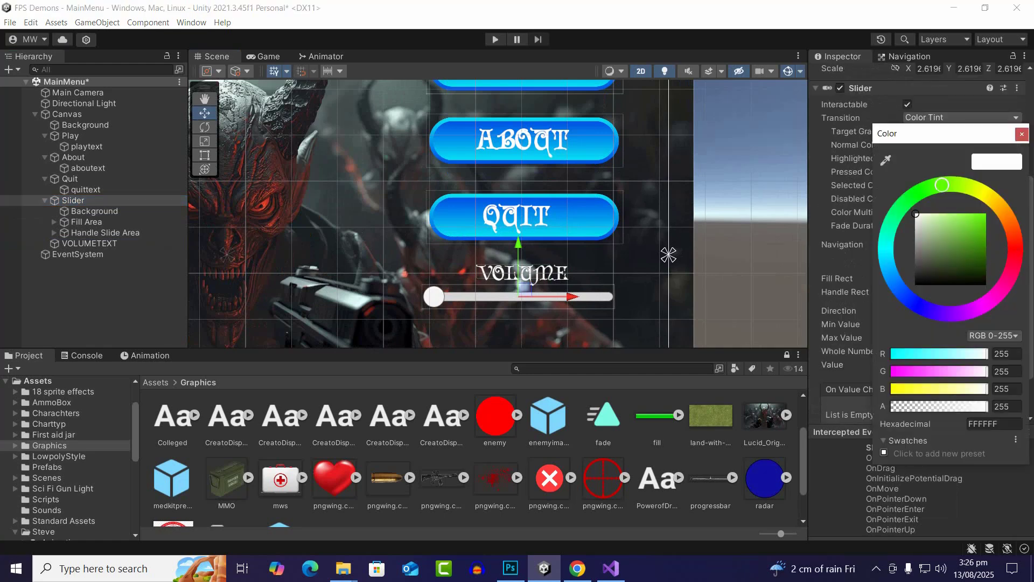
left_click(985, 215)
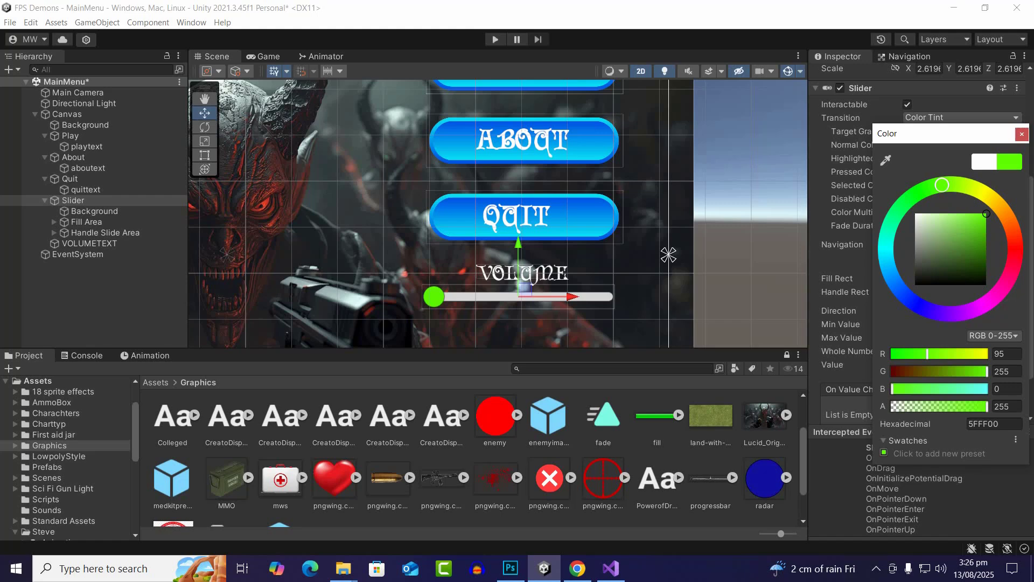
left_click(986, 304)
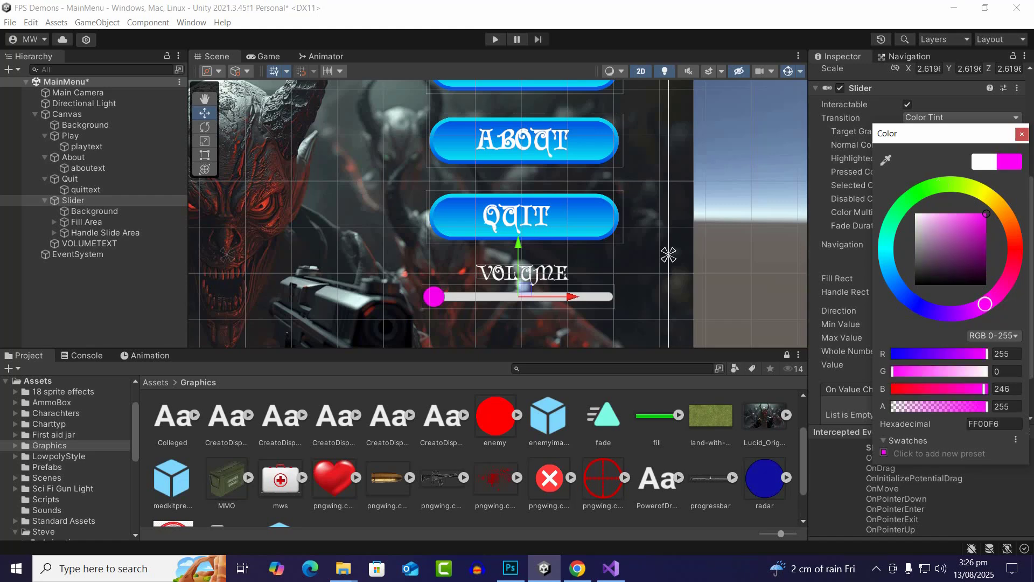
left_click_drag(995, 203, 1005, 213)
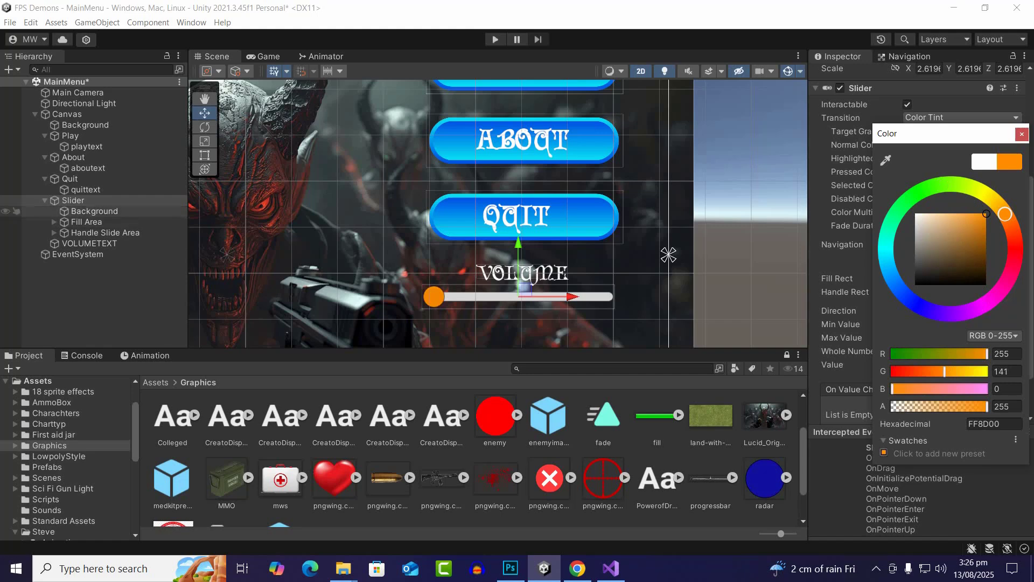
Set the image colour of the slider's Background to red (FF0000)
left_click(94, 211)
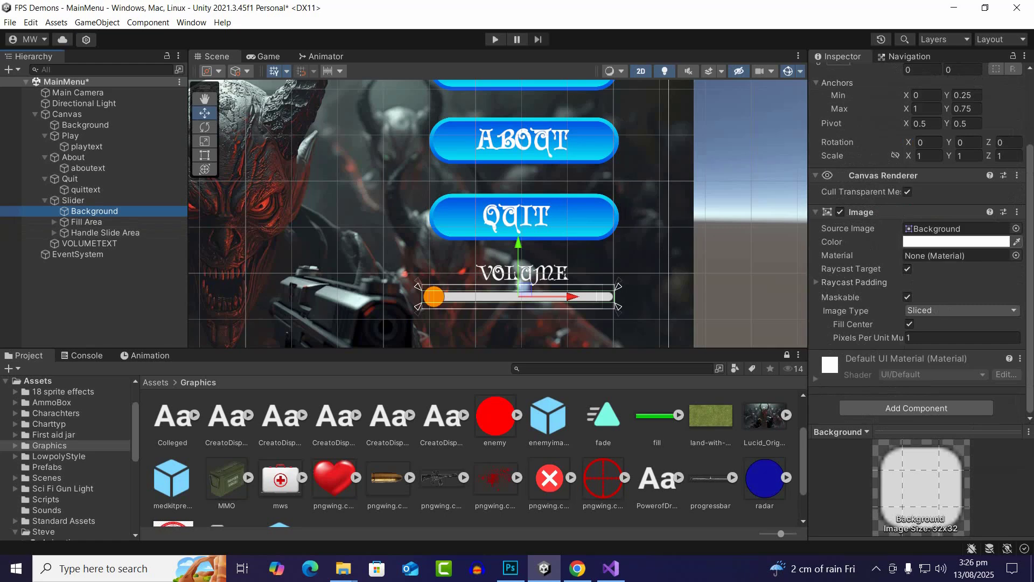
left_click(956, 241)
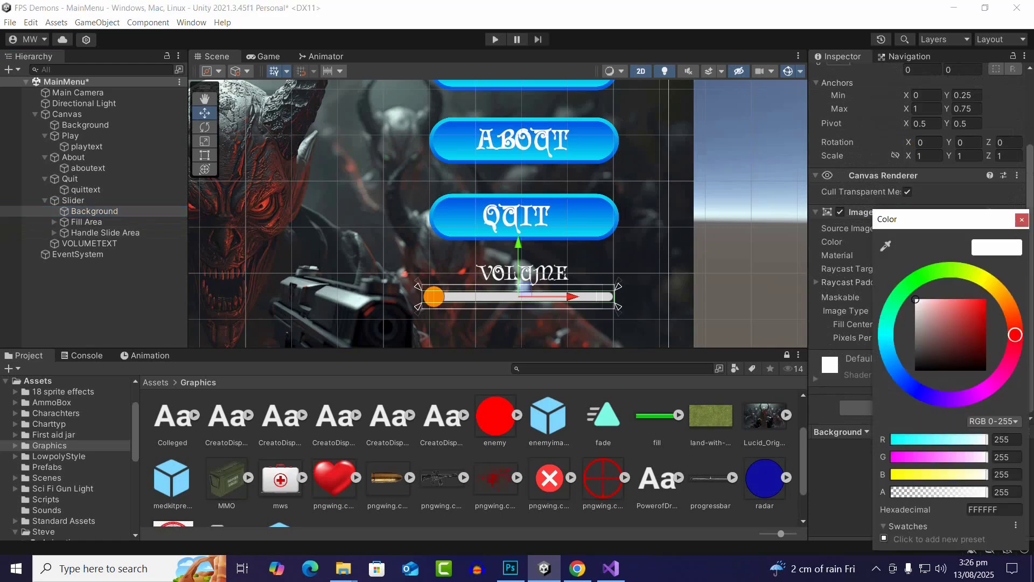
left_click_drag(976, 309, 988, 299)
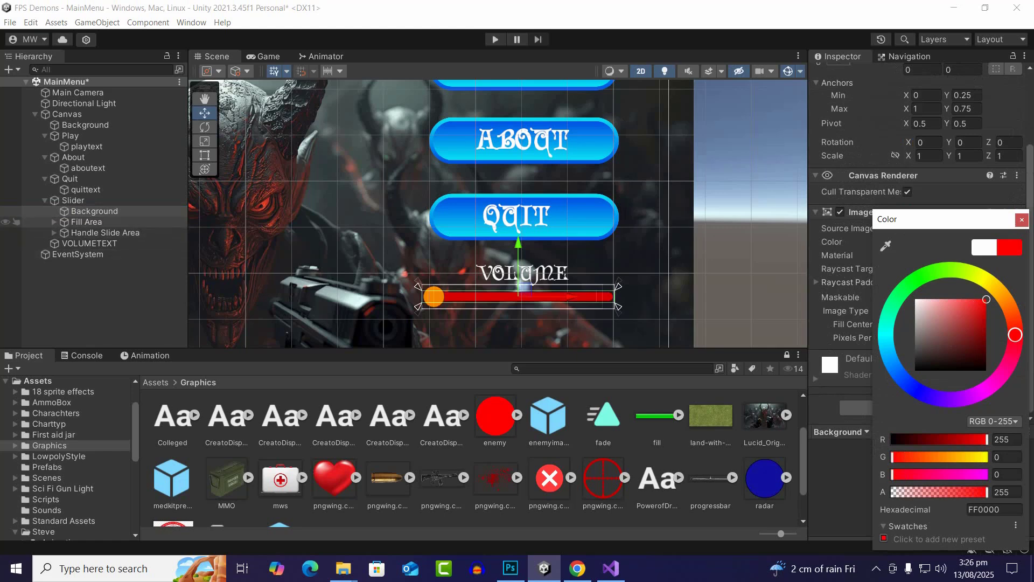
Expand the slider's Fill Area and set the Fill image colour to bright green
left_click(54, 222)
left_click(87, 233)
left_click(957, 255)
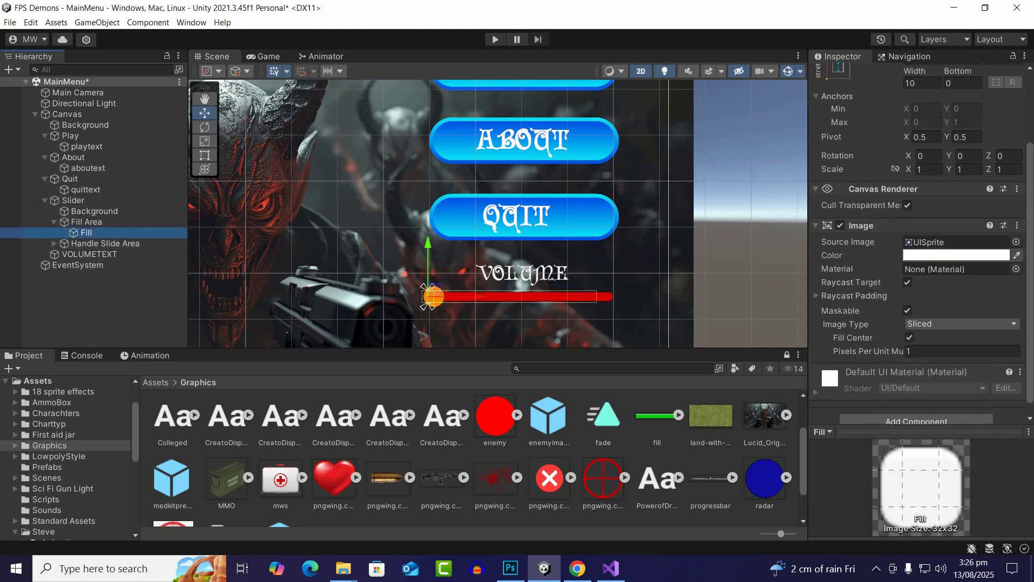
left_click(935, 273)
left_click_drag(979, 316, 987, 300)
left_click(1022, 220)
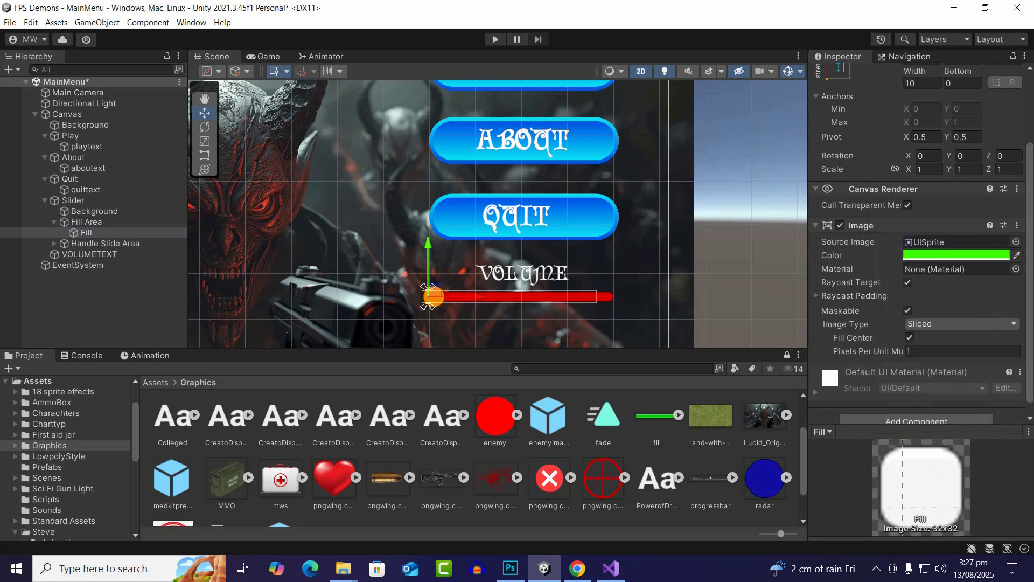
Set the Slider's value to 1 so the bar is completely filled
left_click(73, 200)
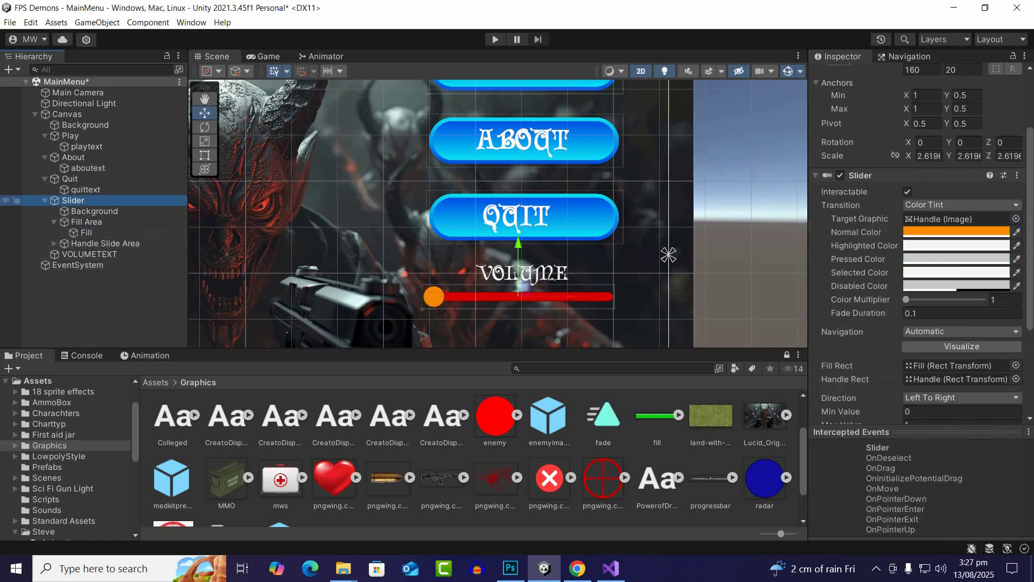
scroll(916, 216, "down", 4)
left_click_drag(906, 305, 983, 305)
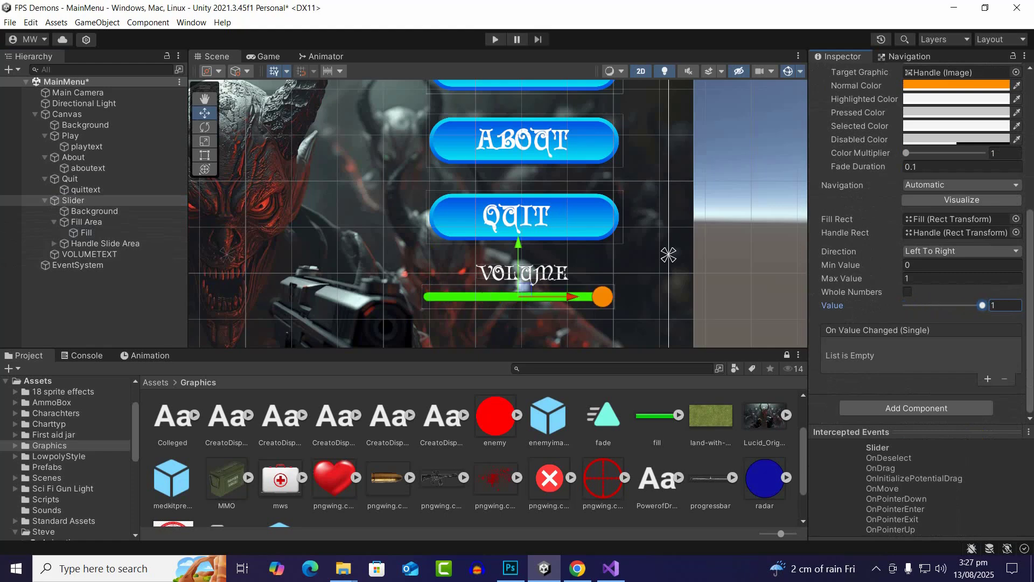
Add a legacy Text element to the Canvas
scroll(557, 224, "down", 2)
scroll(557, 223, "down", 1)
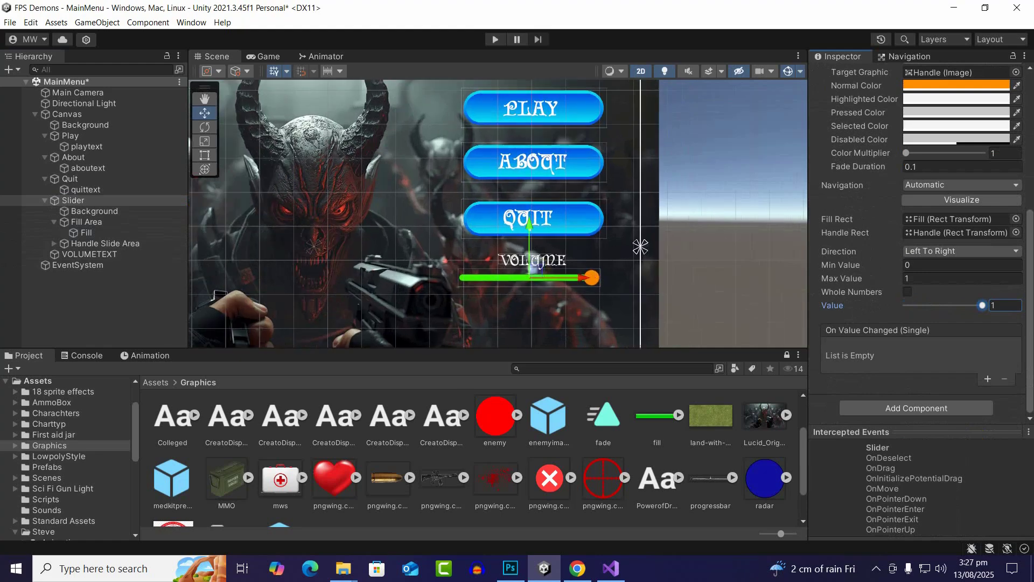
scroll(517, 225, "down", 2)
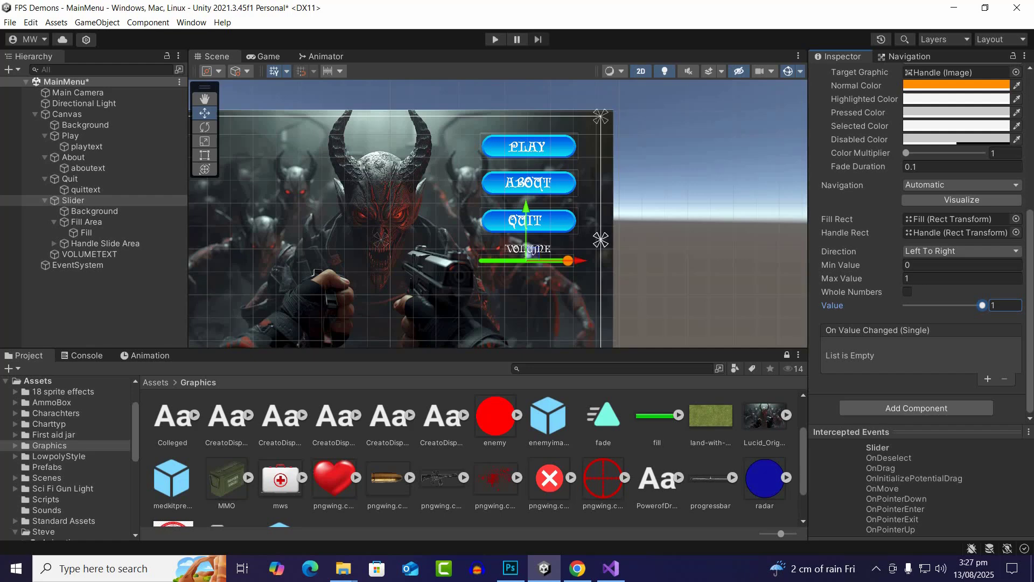
scroll(484, 250, "down", 1)
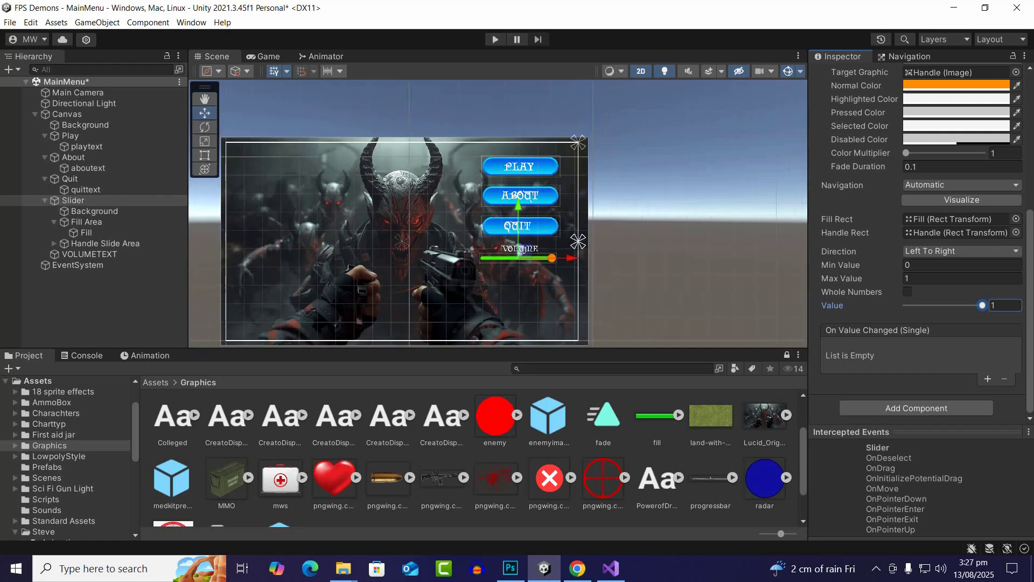
scroll(457, 234, "up", 1)
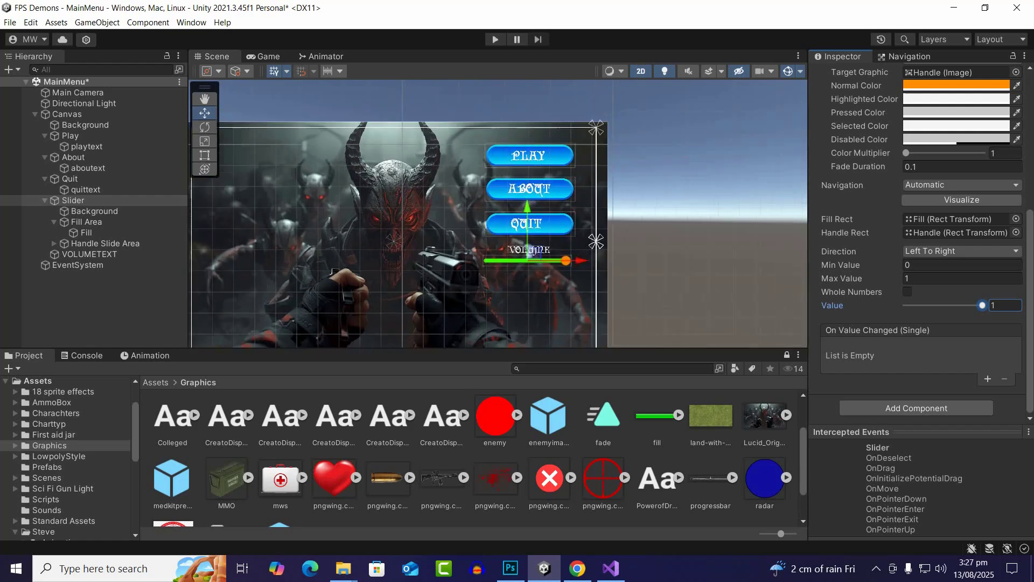
scroll(334, 271, "down", 2)
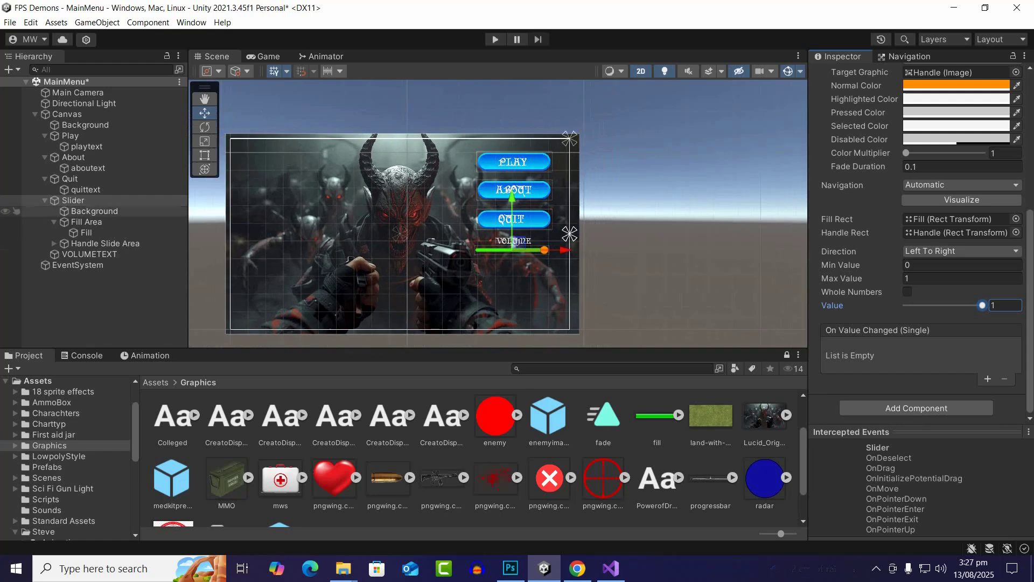
right_click(76, 117)
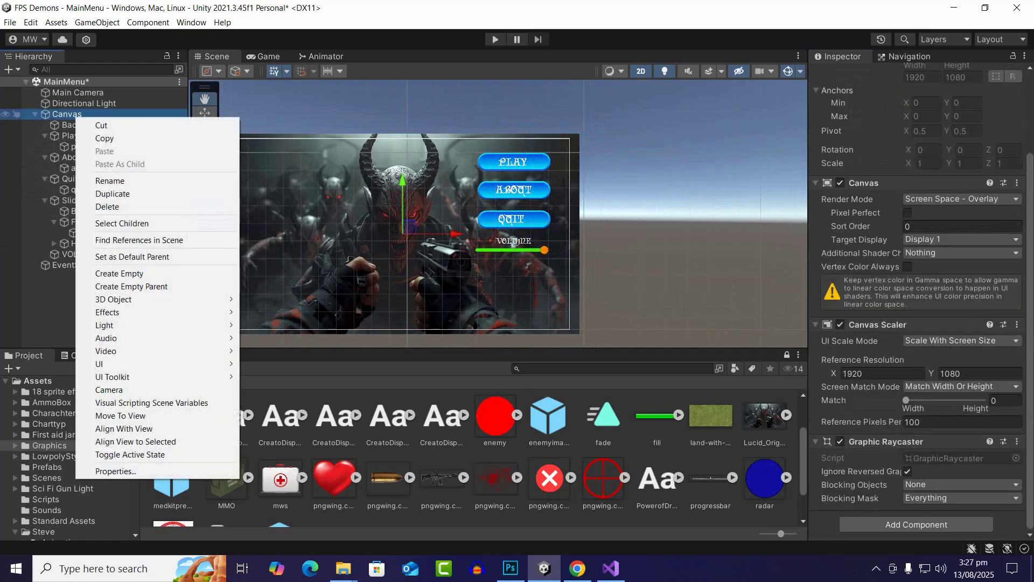
mouse_move(156, 364)
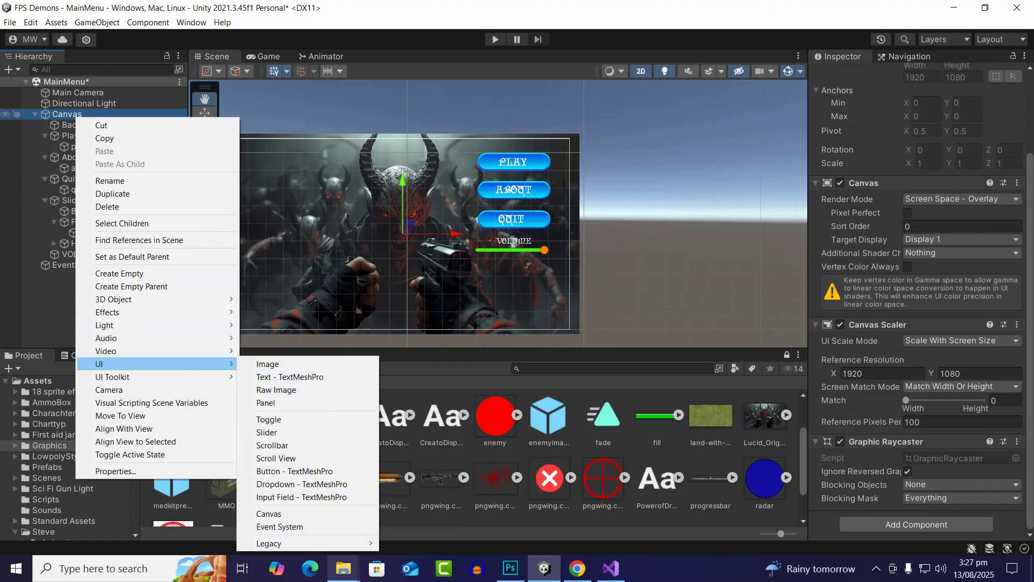
mouse_move(323, 543)
left_click(409, 504)
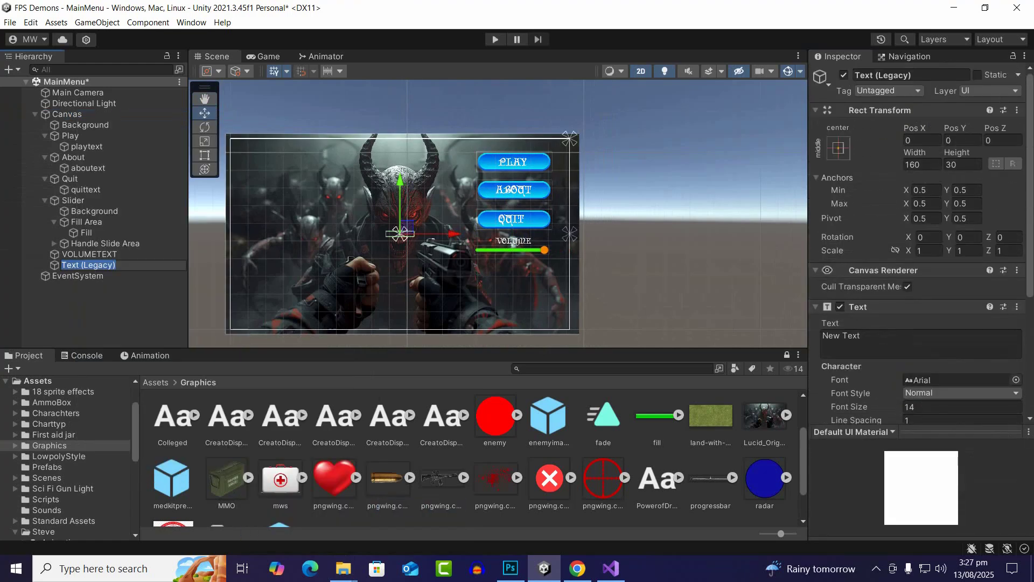
Set the new text's content to "FPS DEMONS" and rename its object TITLE
left_click(889, 342)
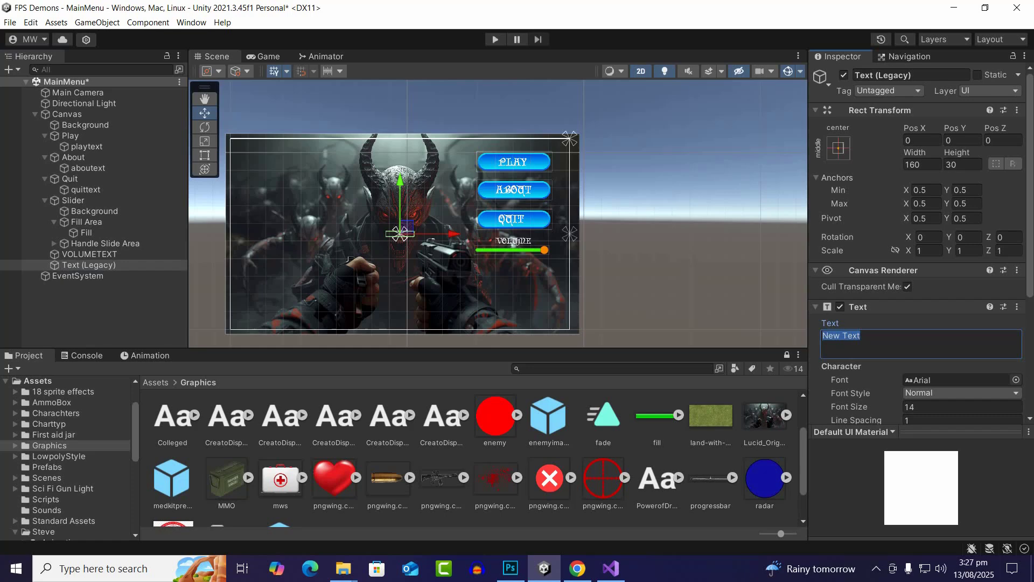
type("FPS DEMONS")
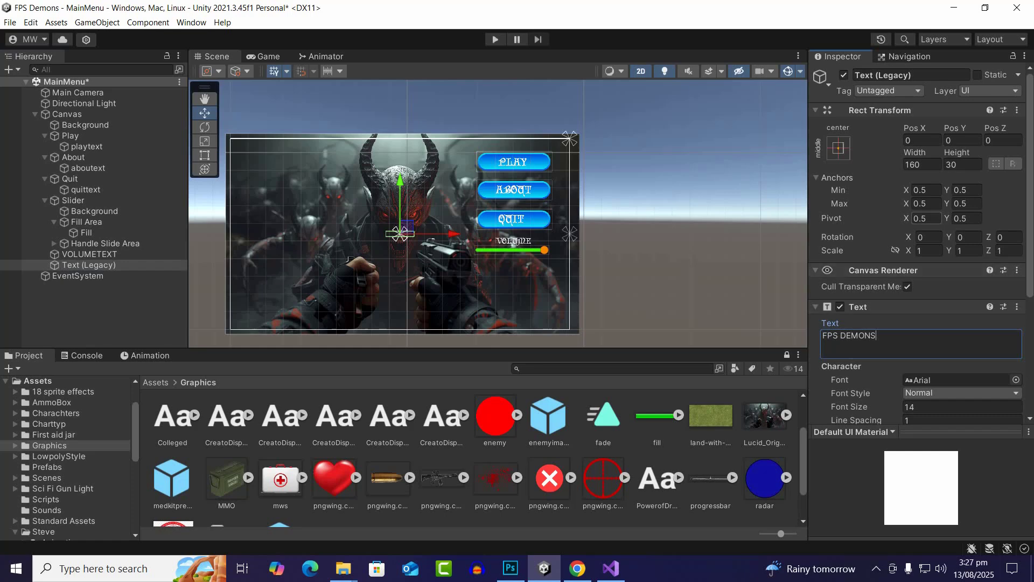
left_click(920, 76)
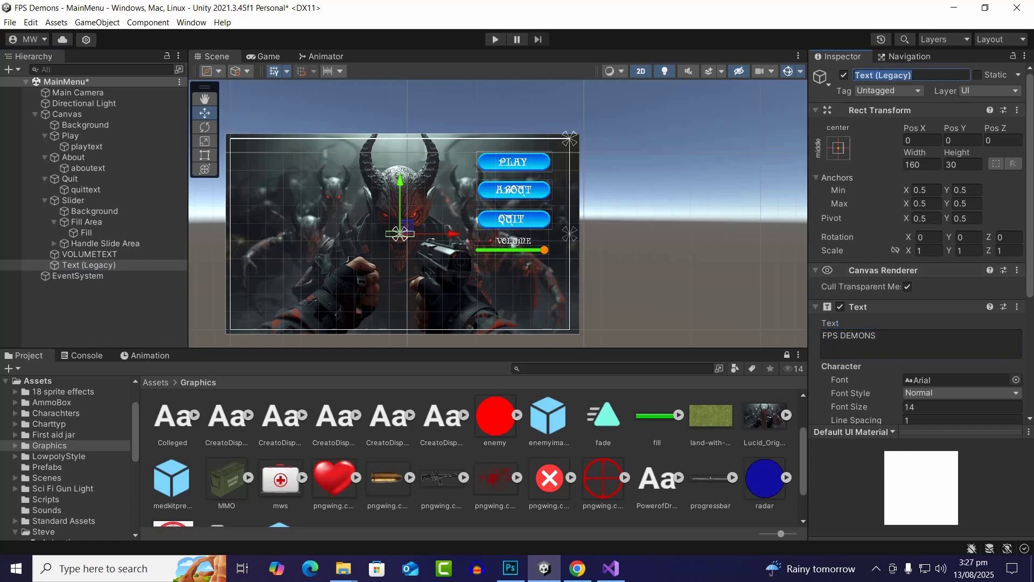
type("TITLE")
key("Return")
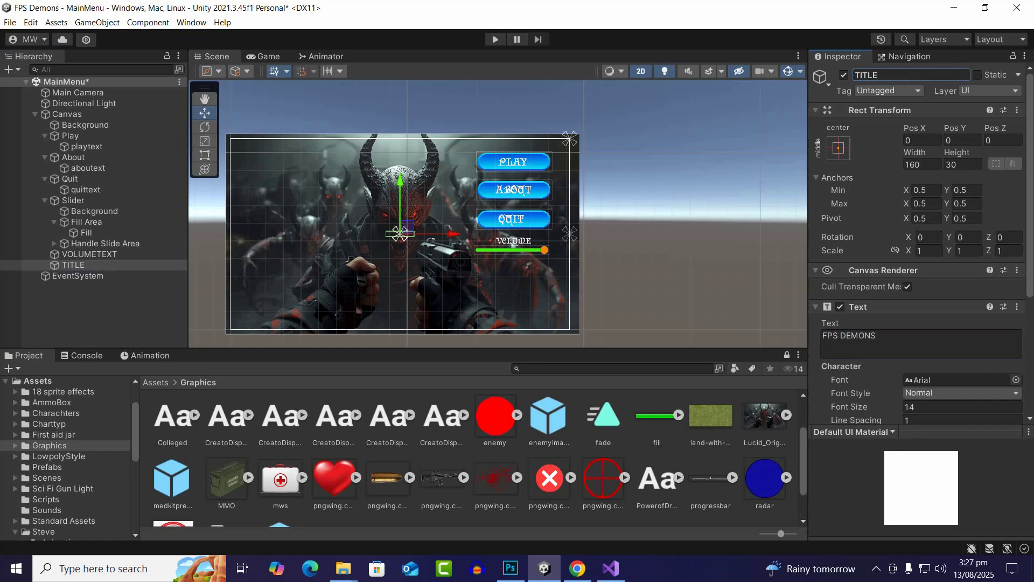
Set both the horizontal and vertical overflow of the TITLE text to Overflow
scroll(916, 243, "down", 3)
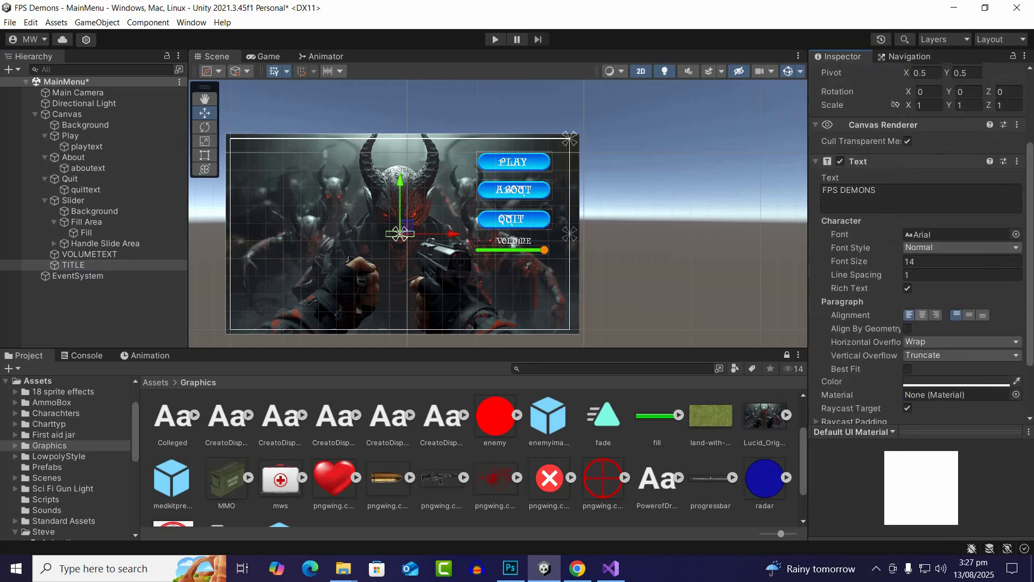
left_click(938, 342)
left_click(939, 369)
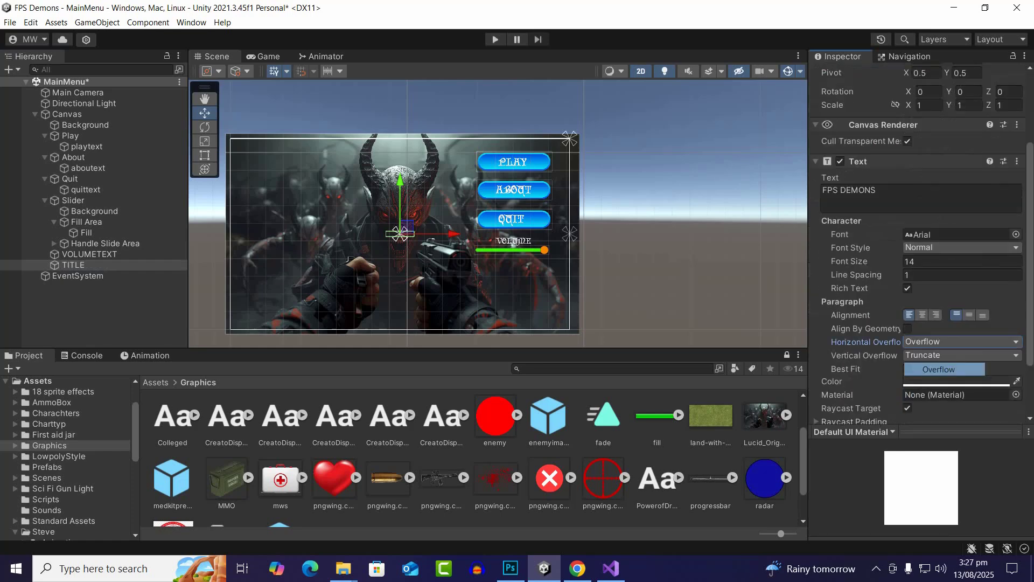
left_click(948, 355)
left_click(940, 382)
scroll(939, 350, "down", 2)
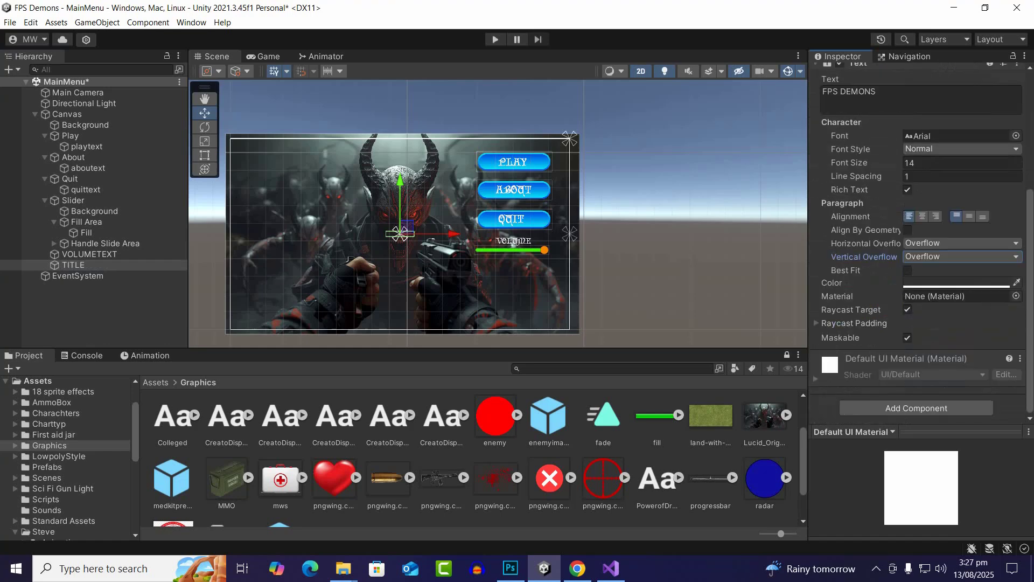
Colour the TITLE text white (FFFFFF) and set its font size to 70
left_click(953, 283)
left_click(916, 300)
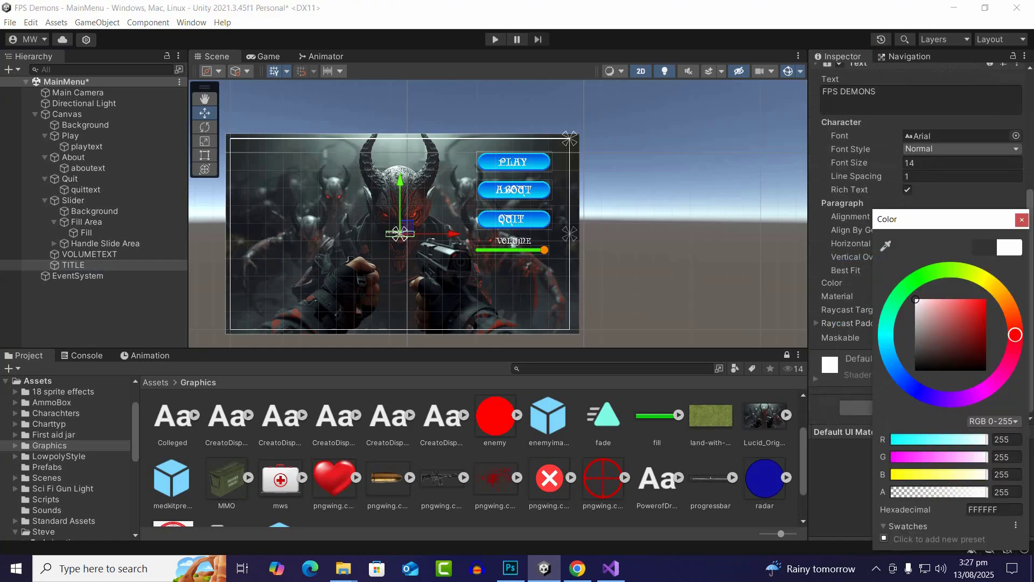
left_click(1023, 220)
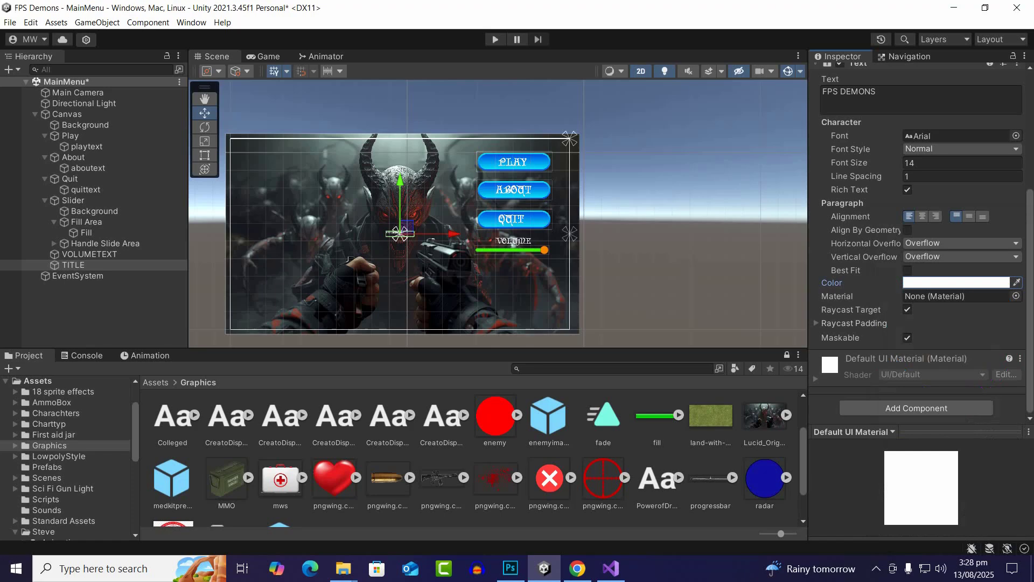
left_click(948, 163)
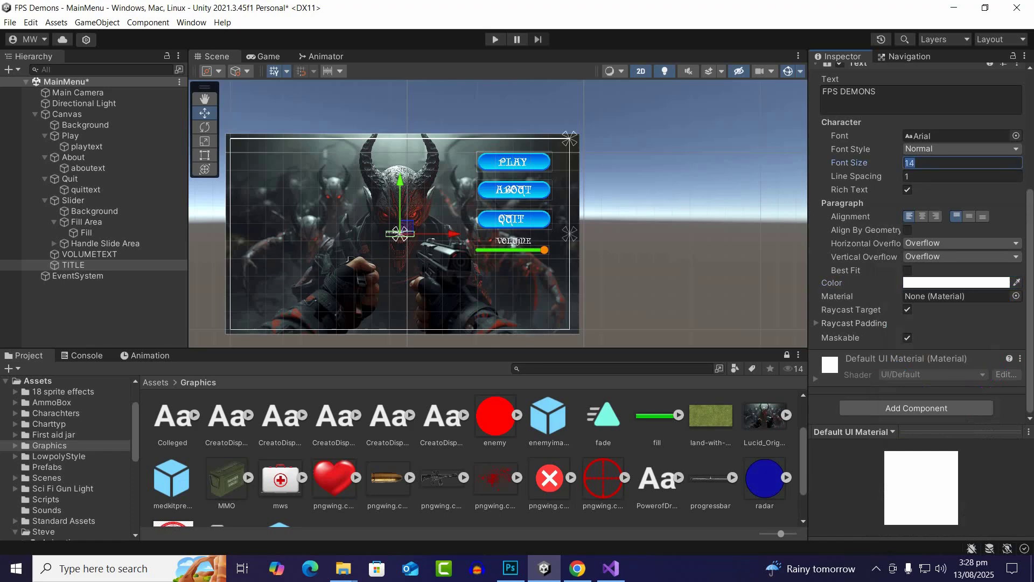
type("70")
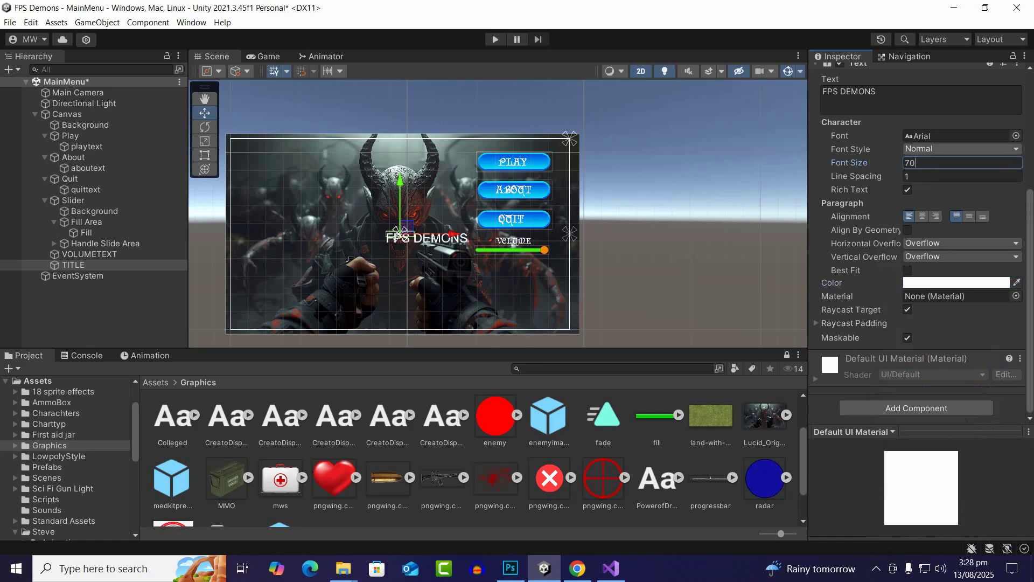
Try the Colleged font and several CreatoDisplay fonts on the TITLE text
scroll(348, 260, "up", 2)
scroll(948, 243, "up", 2)
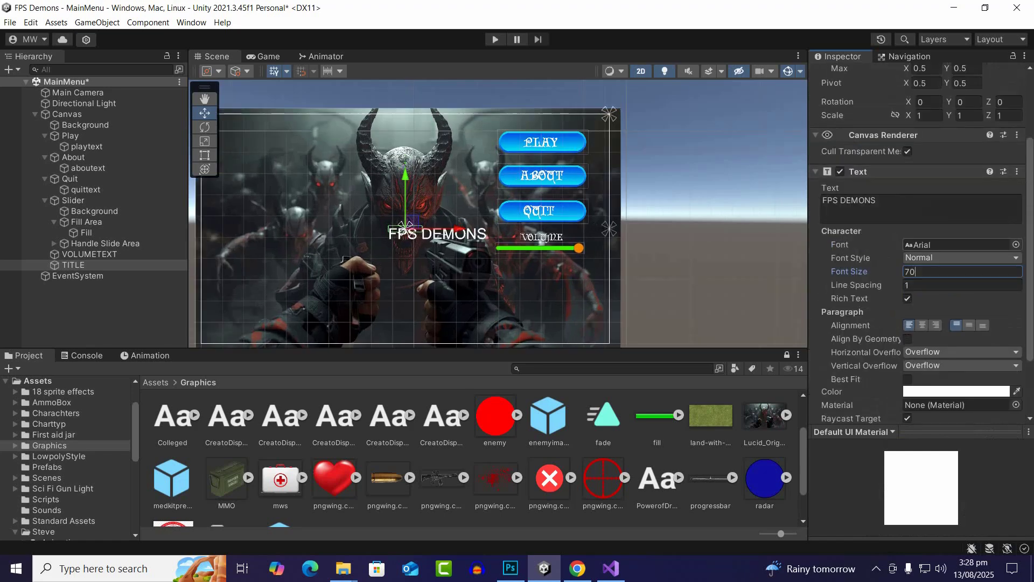
left_click(1017, 244)
left_click(930, 353)
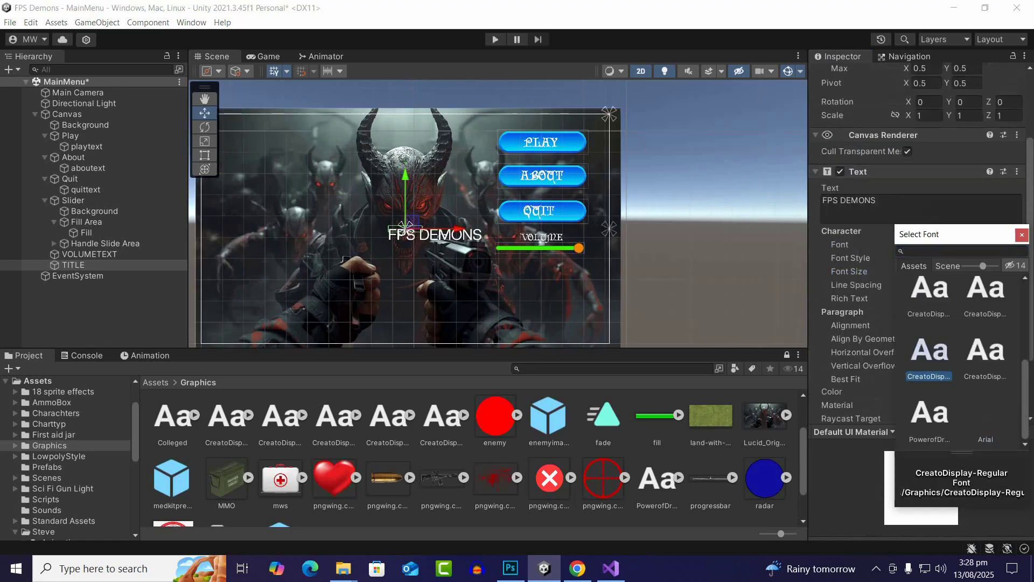
left_click(985, 353)
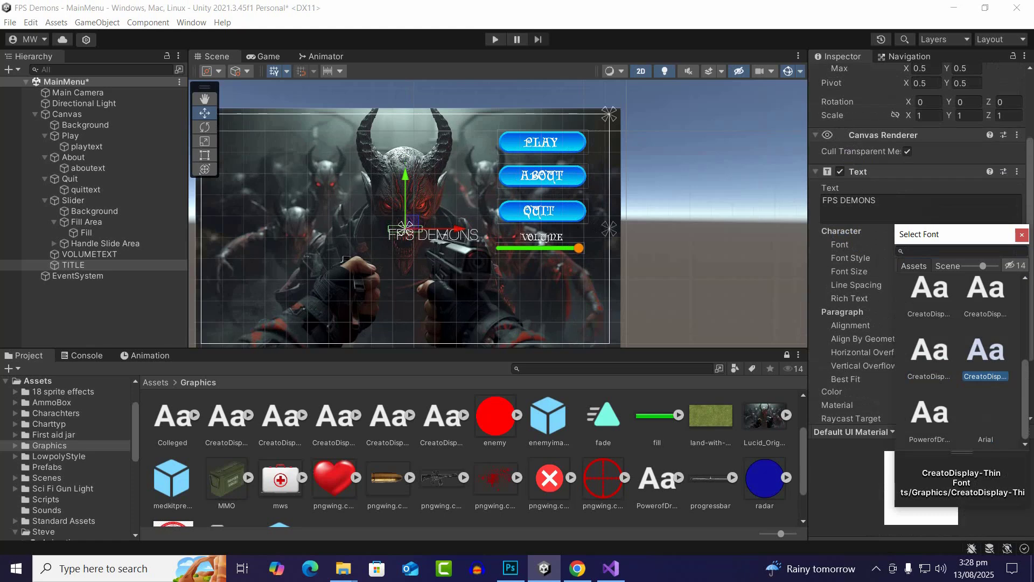
left_click(930, 353)
left_click(929, 293)
scroll(929, 323, "up", 2)
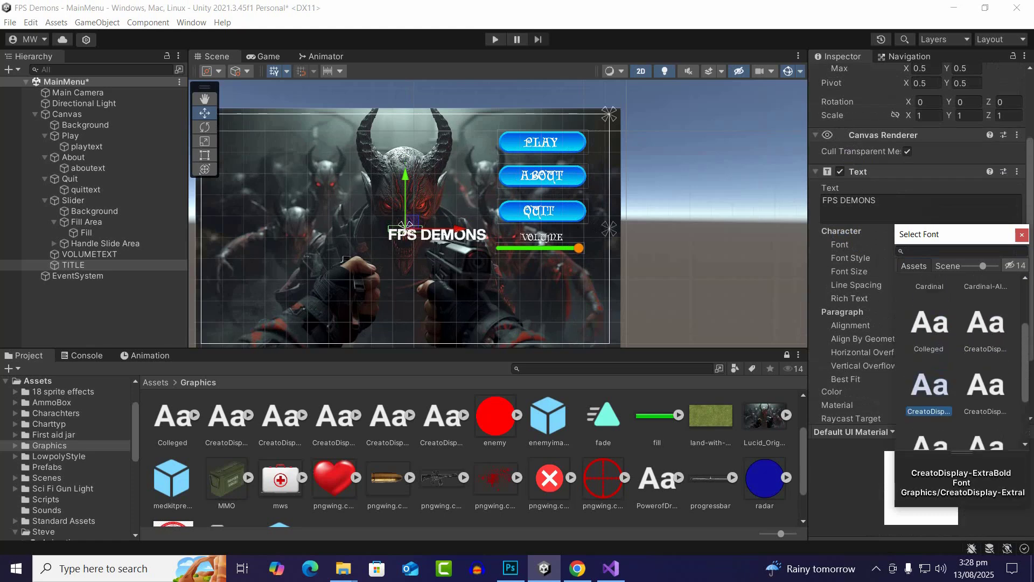
left_click(929, 323)
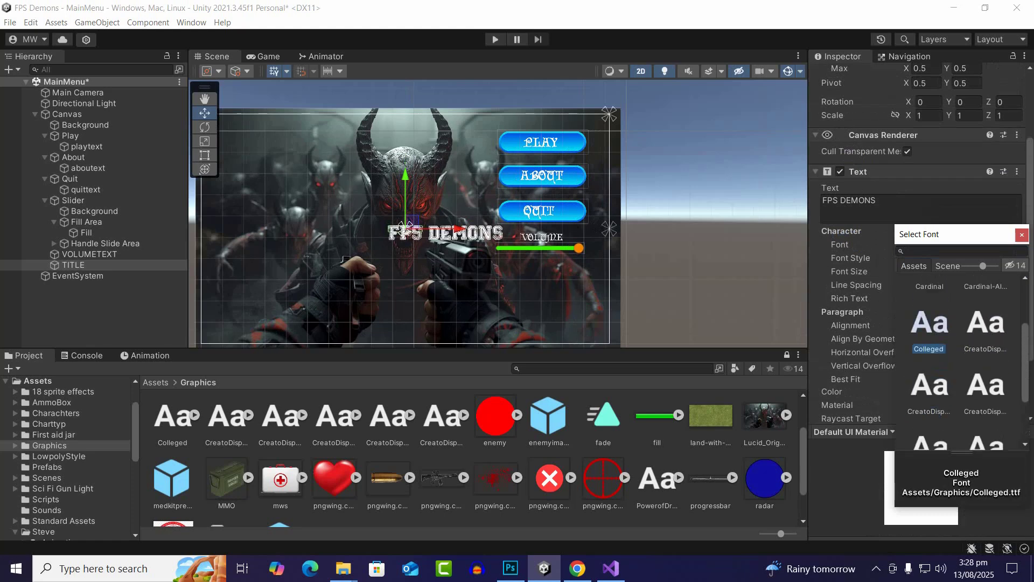
scroll(408, 229, "up", 6)
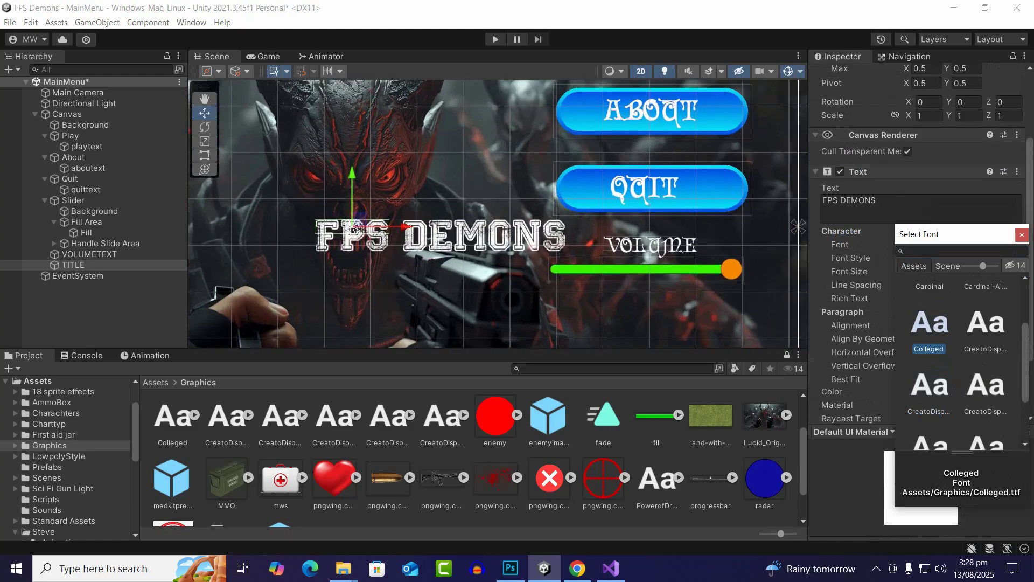
key("Right")
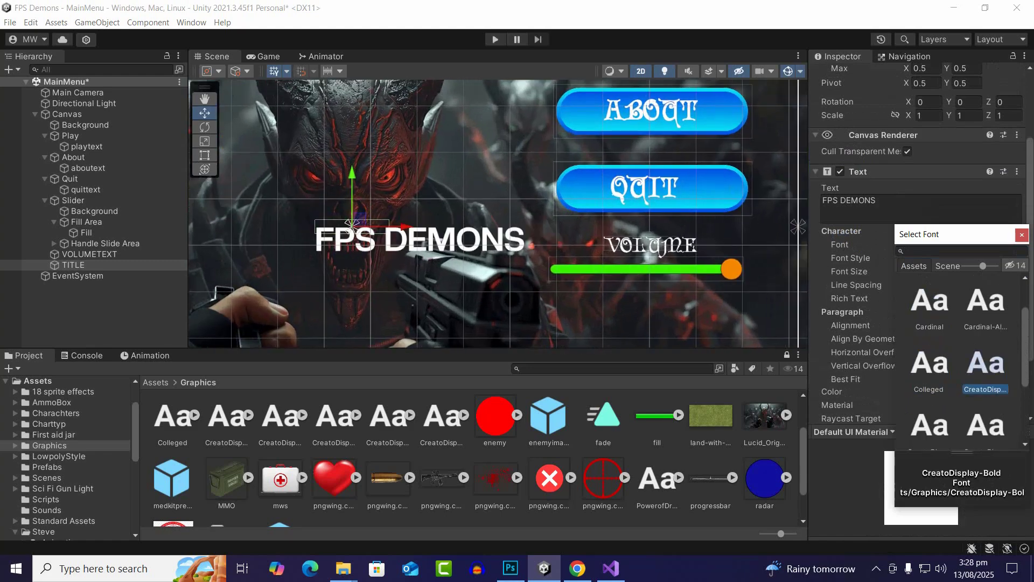
scroll(959, 361, "up", 2)
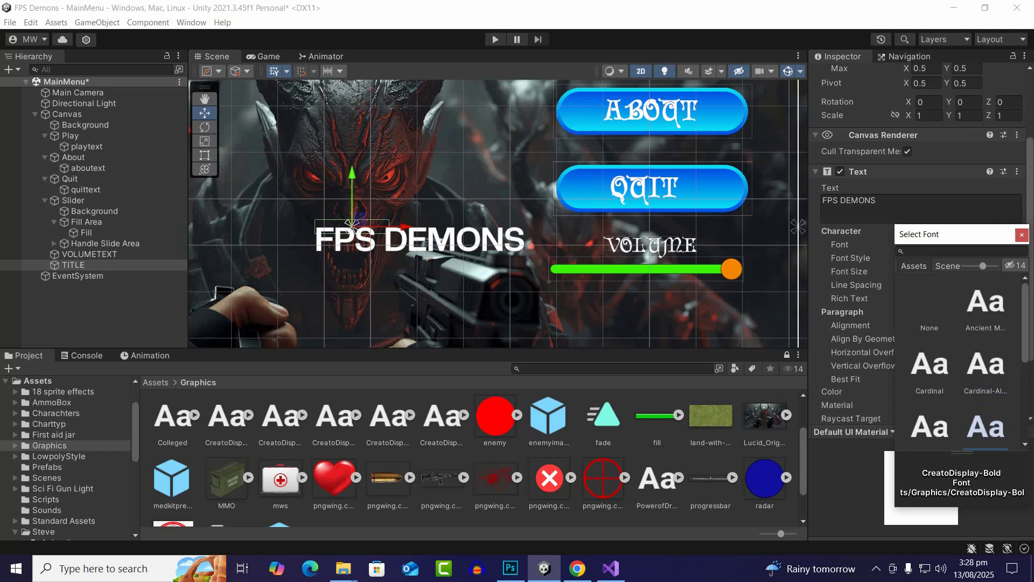
Try the Cardinal-Alternate font on the TITLE text and settle on the Cardinal font
left_click(930, 365)
key("Right")
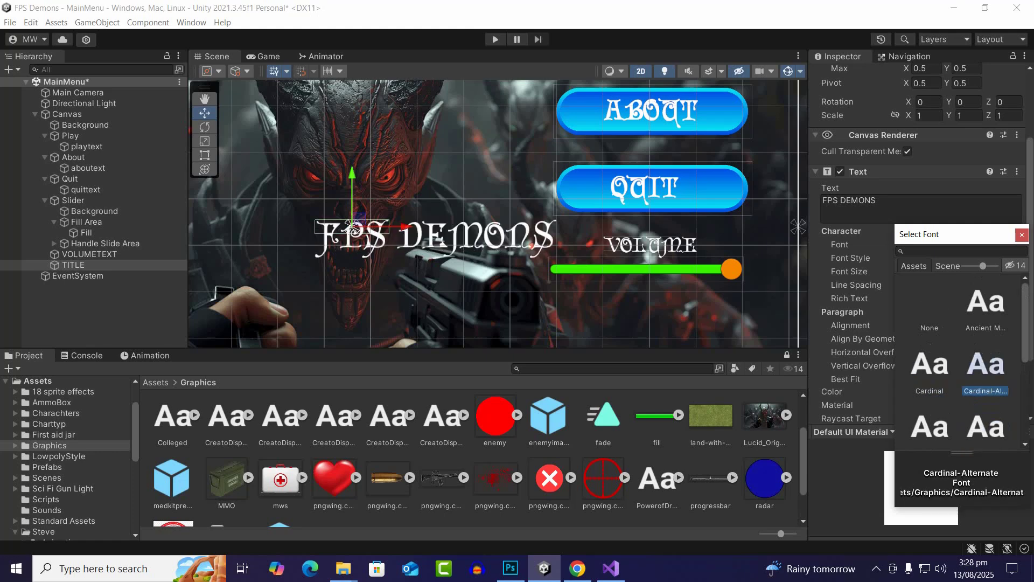
left_click(929, 367)
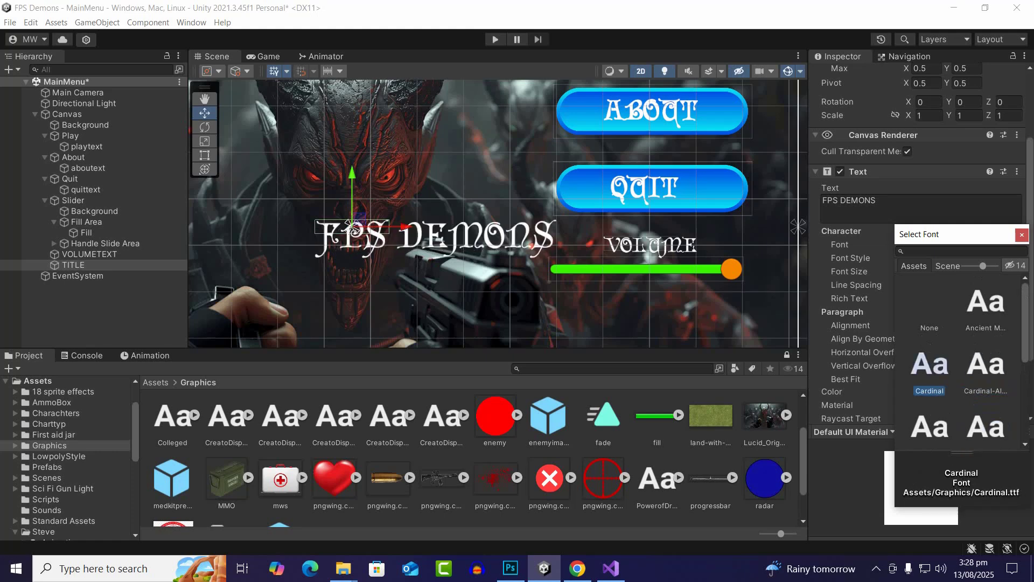
scroll(362, 175, "down", 10)
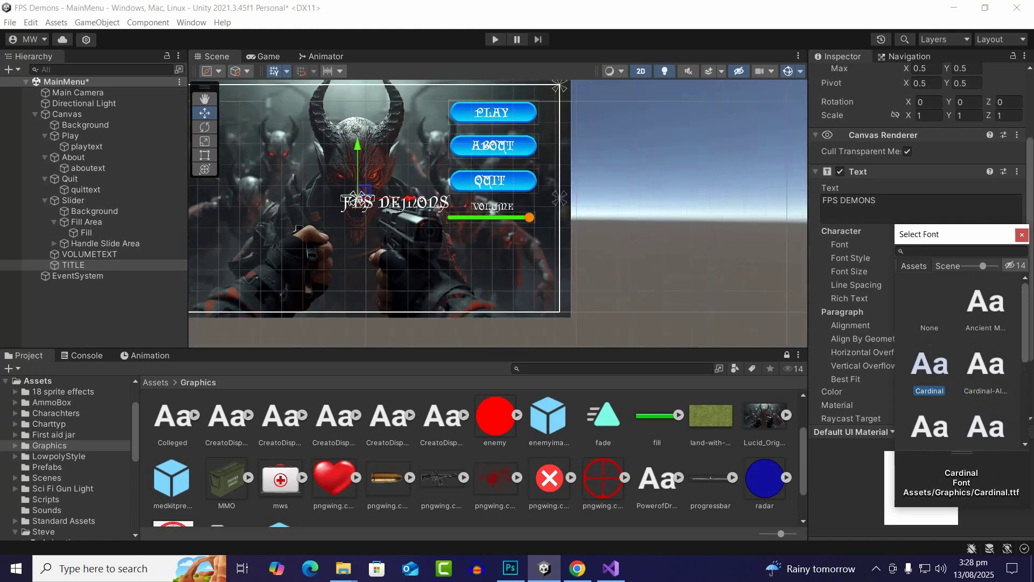
left_click(1022, 235)
Set the TITLE text's font size to 120 and move it sideways to about X -837, near the background's left edge
left_click(931, 271)
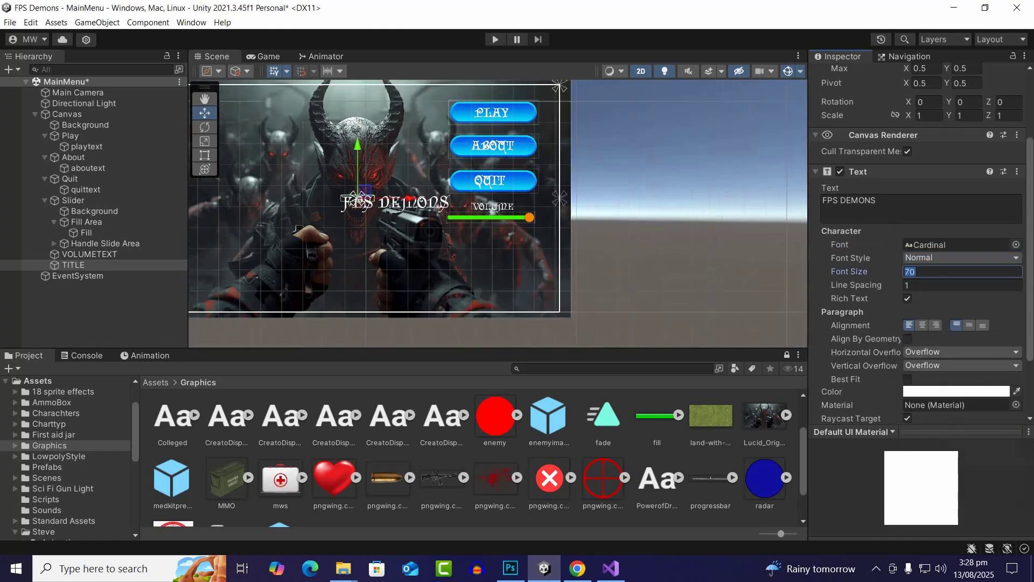
type("120")
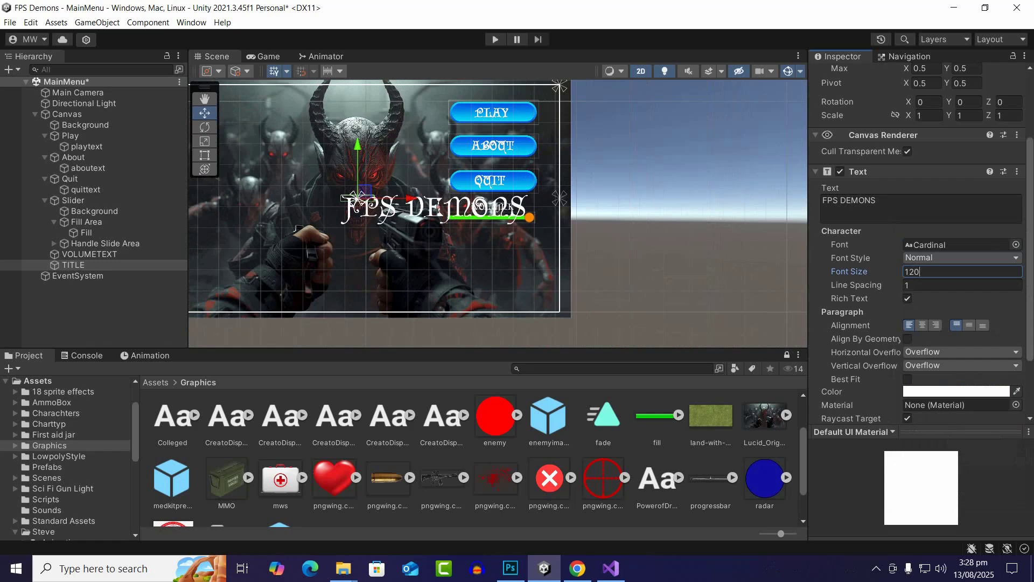
scroll(297, 229, "down", 5)
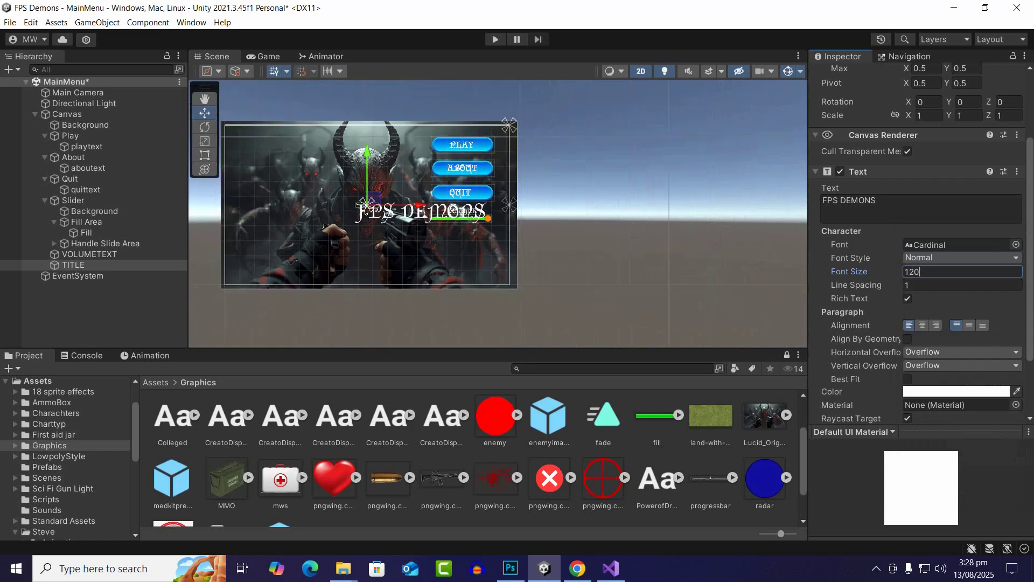
left_click_drag(377, 203, 255, 205)
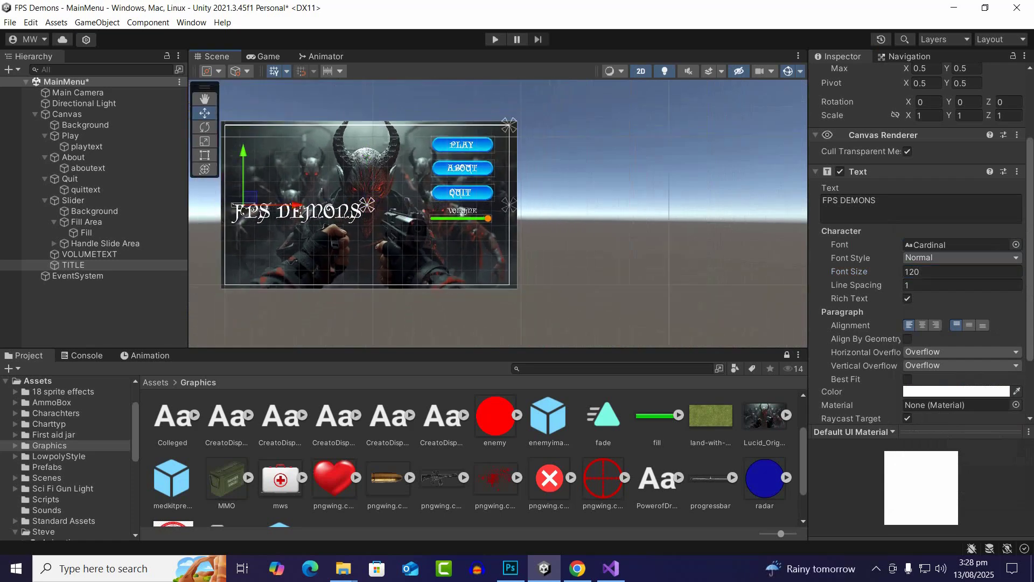
Rotate the TITLE text to 90 on the Z axis and move it down until it fits inside the Canvas
left_click(204, 127)
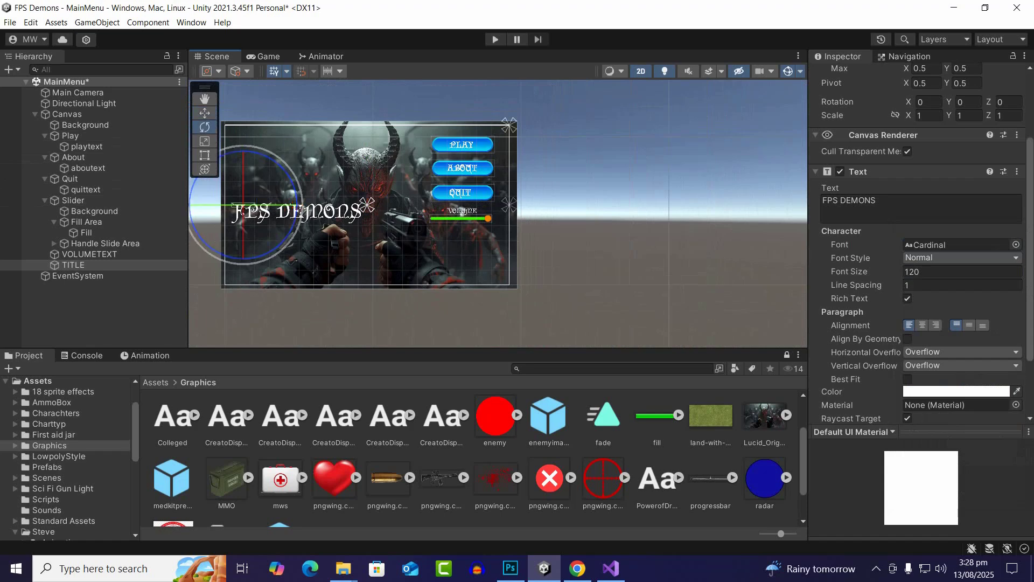
left_click_drag(278, 162, 228, 153)
scroll(921, 242, "up", 4)
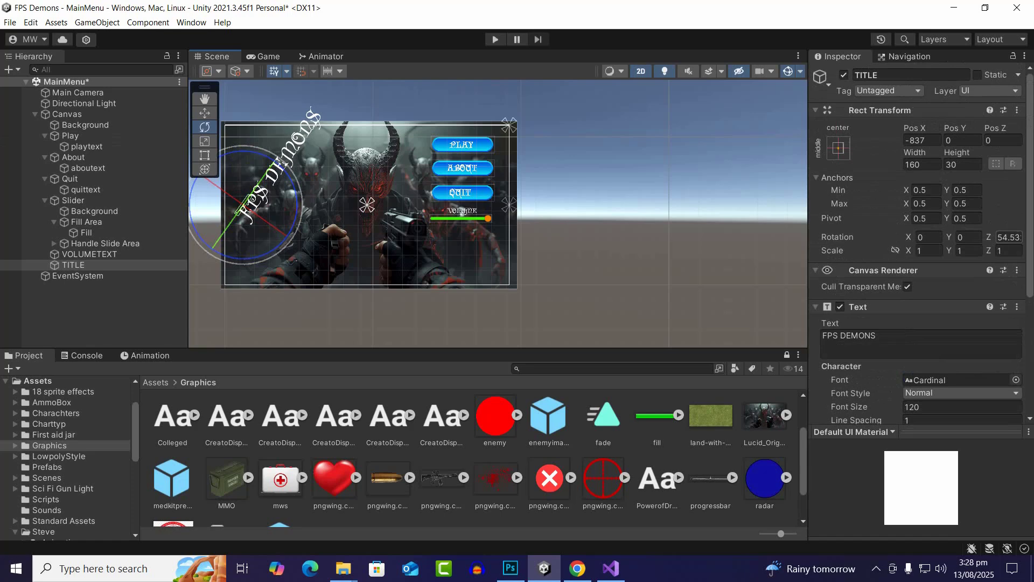
left_click(1009, 237)
type("90")
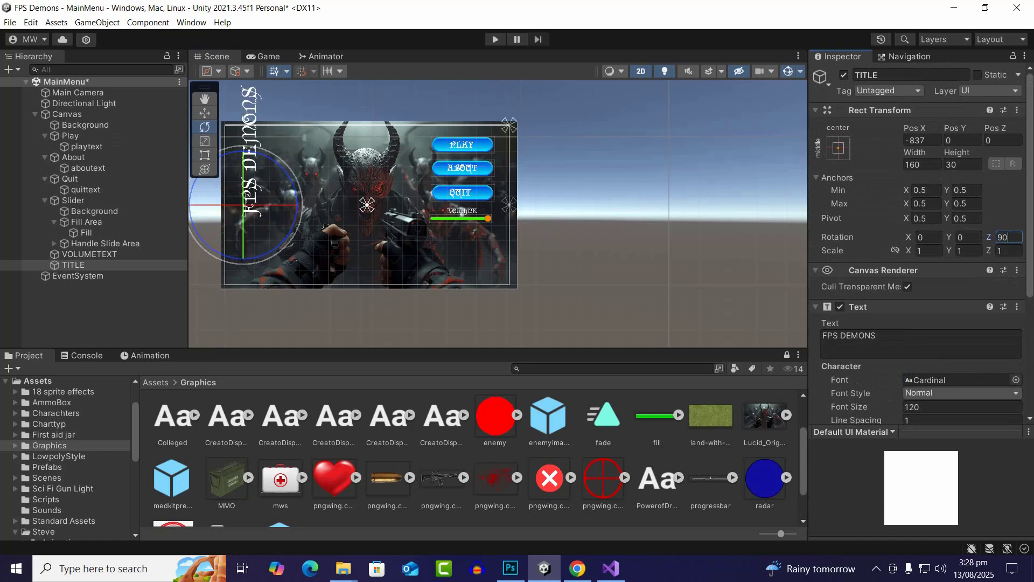
left_click(205, 113)
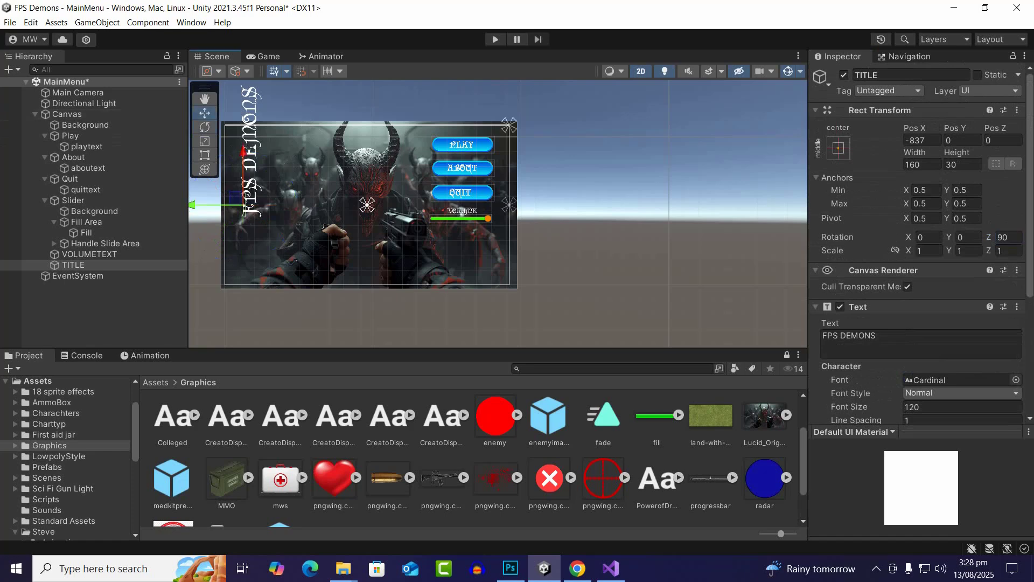
left_click_drag(243, 154, 244, 201)
Colour the TITLE text pure red (FF0000)
scroll(921, 242, "down", 5)
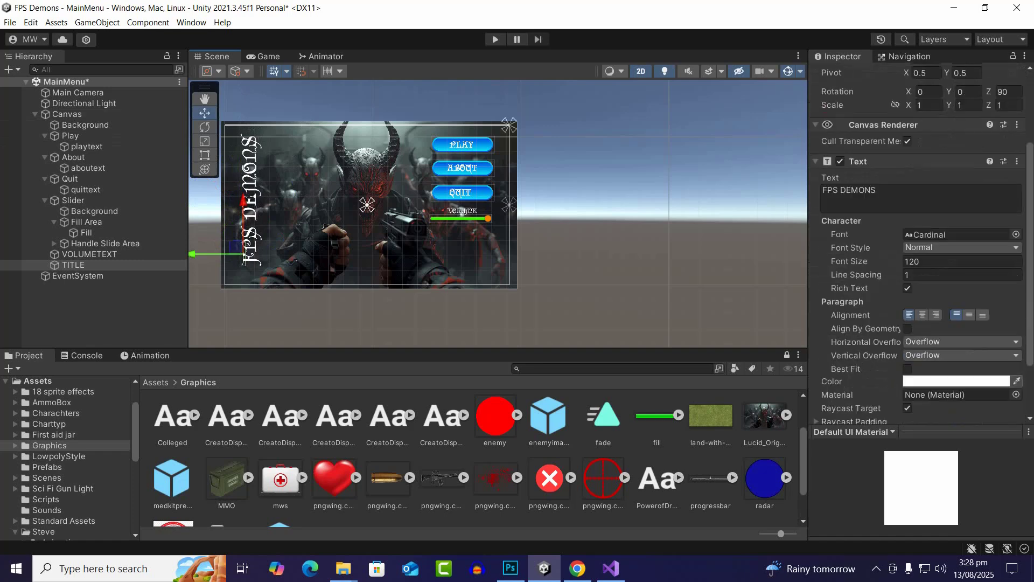
left_click(957, 382)
left_click(986, 300)
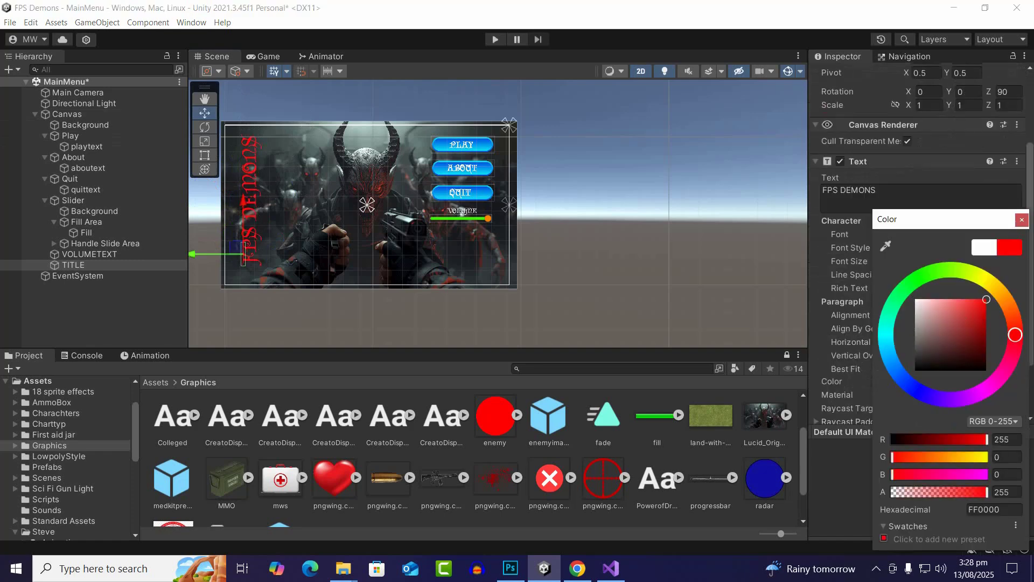
scroll(237, 209, "up", 6)
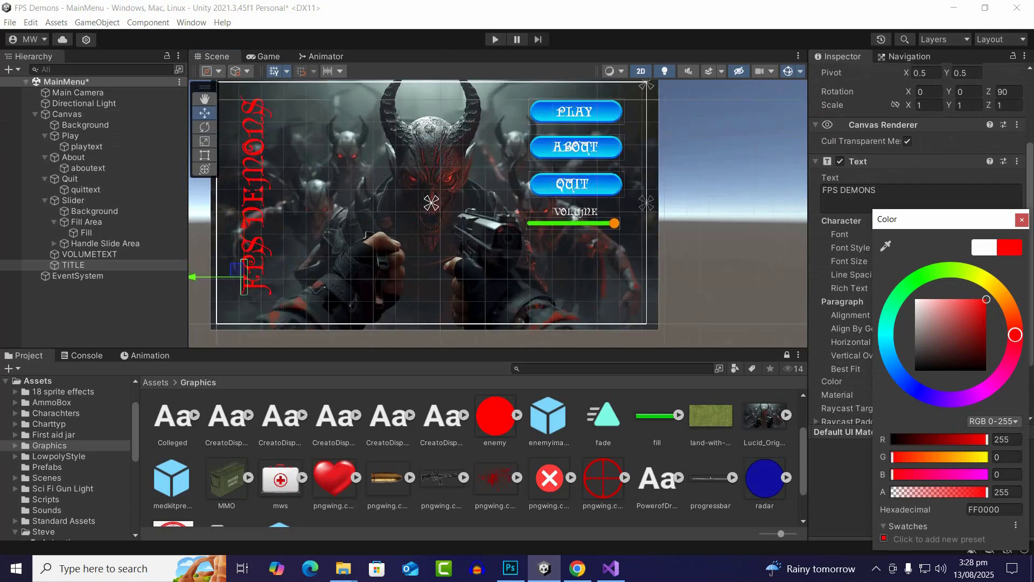
scroll(253, 210, "down", 1)
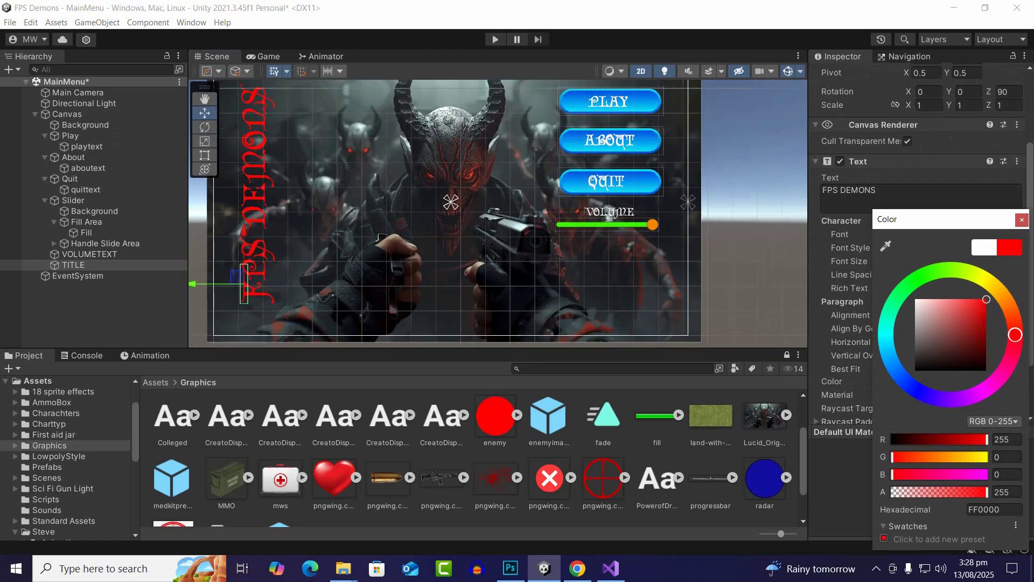
scroll(266, 179, "down", 1)
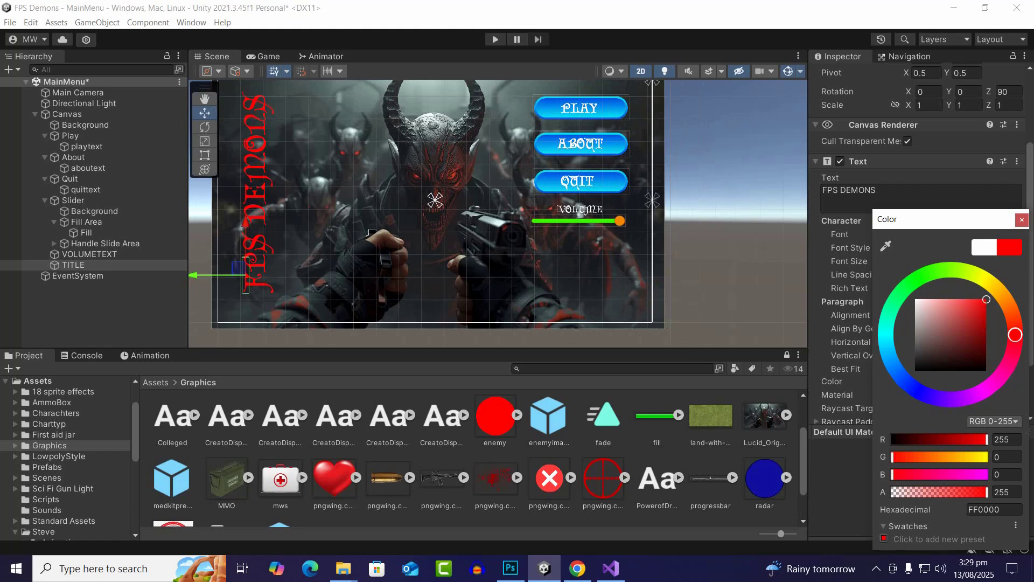
left_click(1022, 219)
scroll(948, 242, "down", 3)
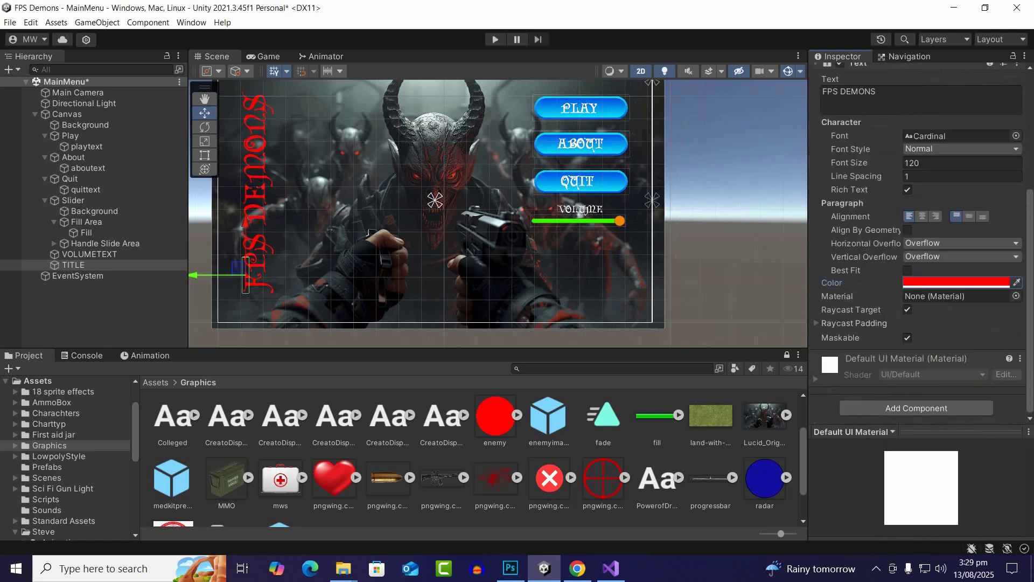
left_click(854, 323)
left_click(854, 323)
scroll(361, 239, "down", 2)
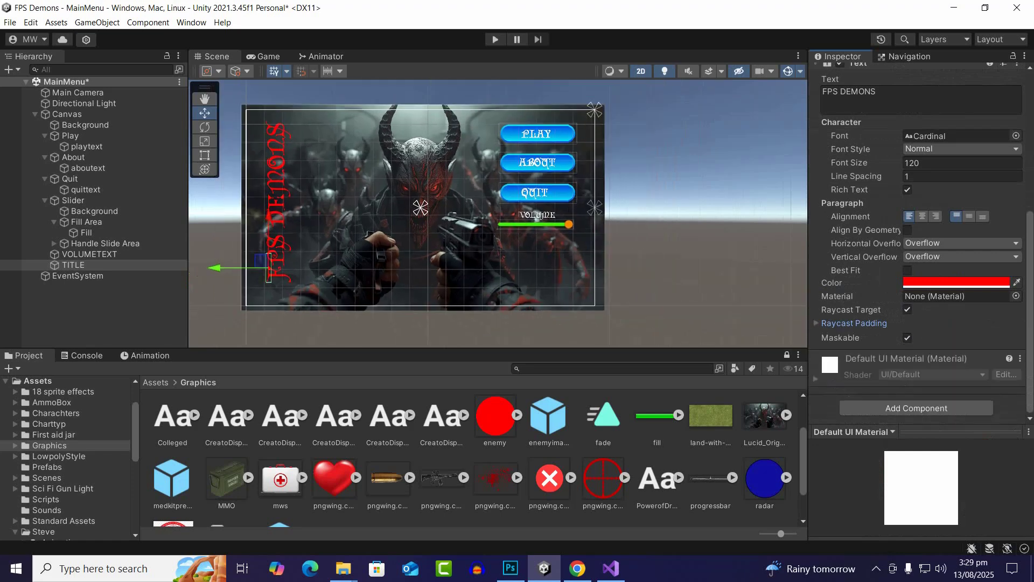
scroll(370, 233, "up", 2)
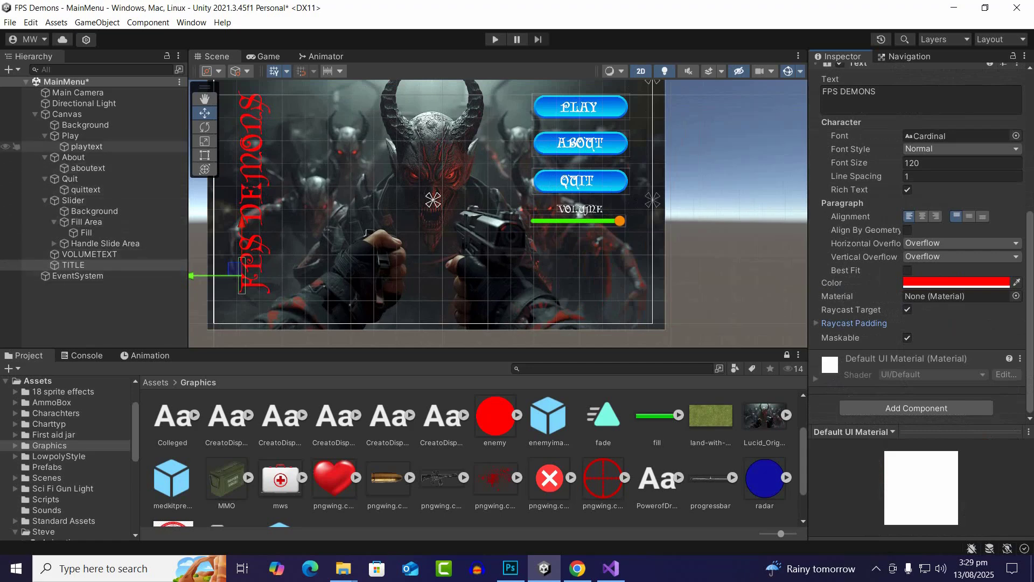
Set the Play button's highlighted color to a light red
left_click(70, 135)
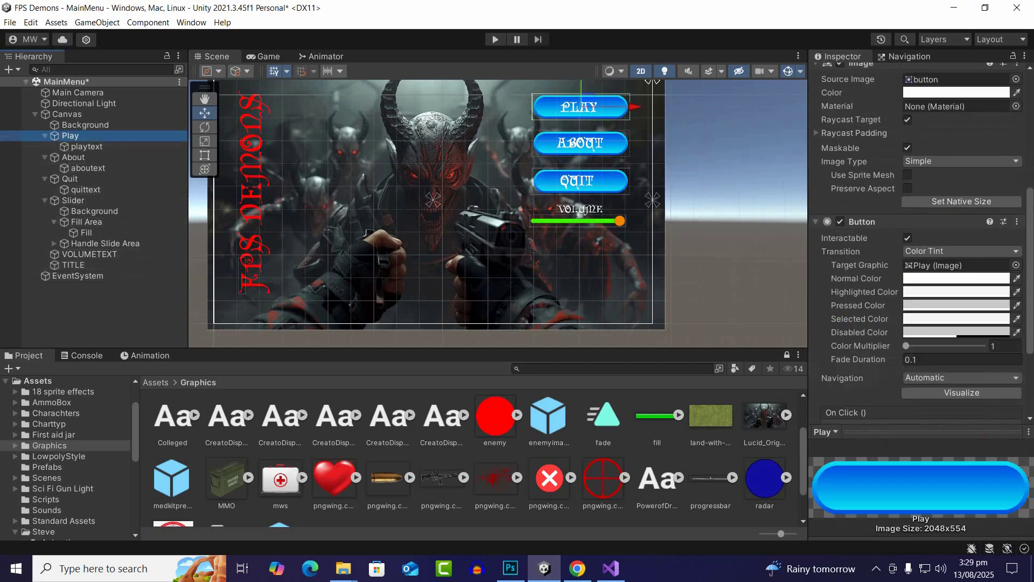
scroll(595, 168, "down", 2)
scroll(943, 289, "up", 5)
scroll(919, 242, "down", 5)
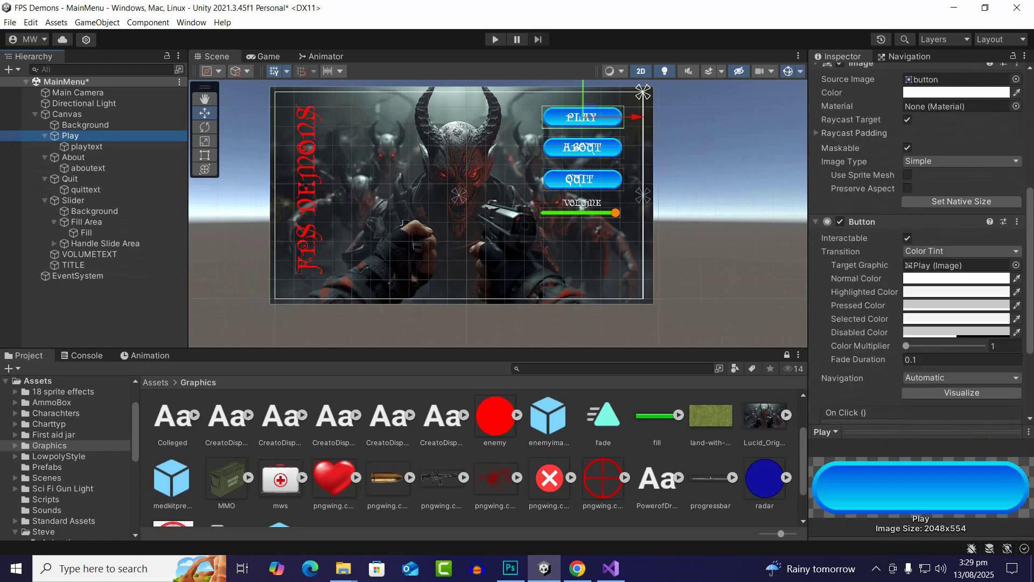
scroll(614, 168, "down", 3)
scroll(619, 117, "up", 7)
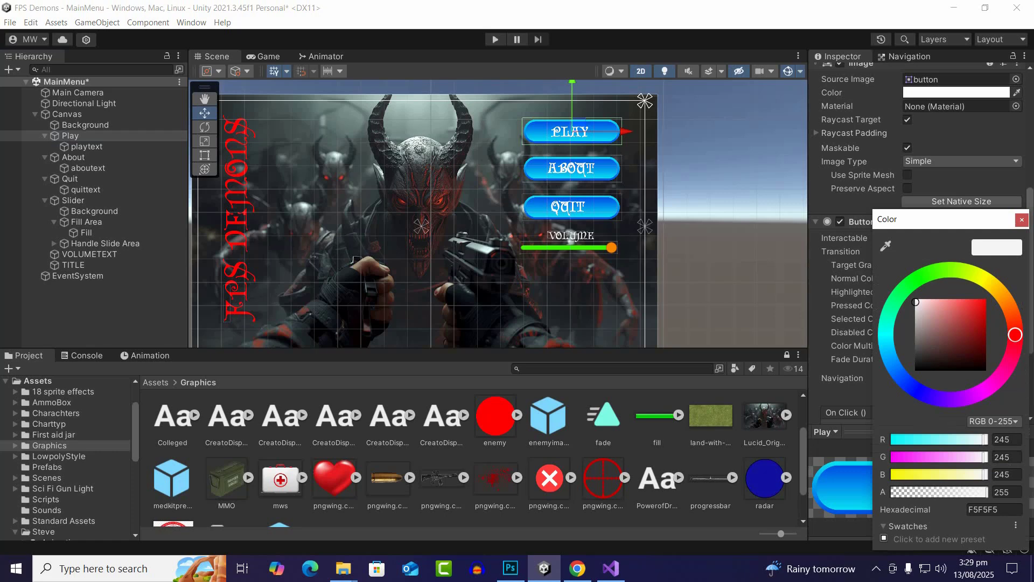
mouse_move(915, 301)
left_mouse_down()
mouse_move(915, 350)
mouse_move(915, 321)
mouse_move(942, 299)
left_mouse_up()
left_click(1022, 219)
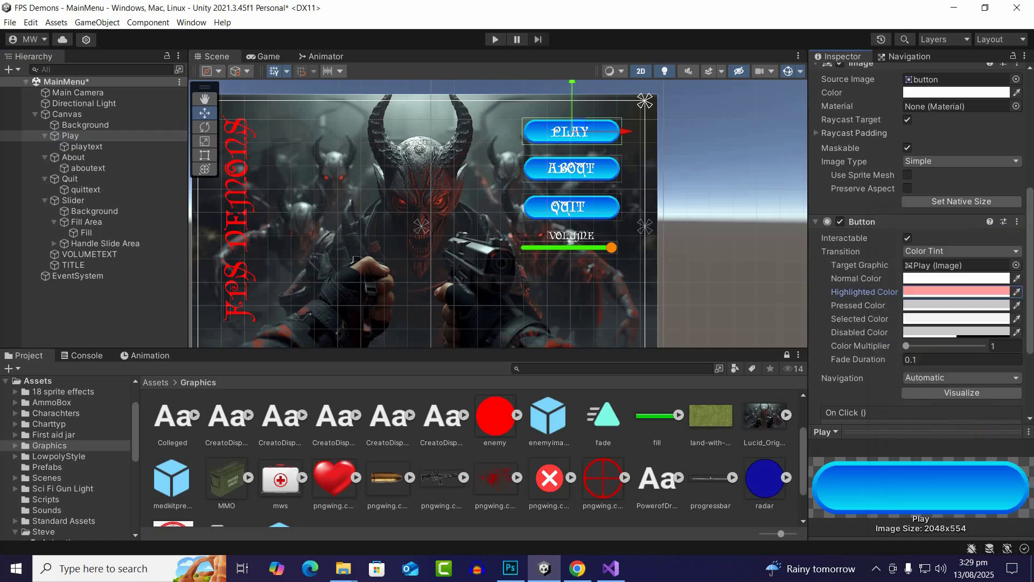
Set the Play button's pressed color to red (FF0404)
left_click(957, 306)
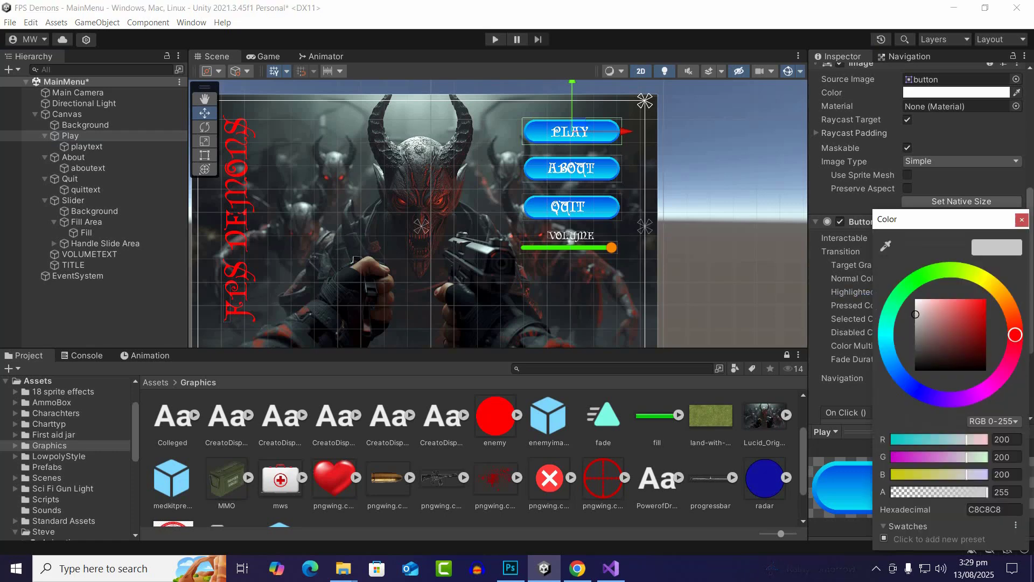
left_click_drag(961, 303, 986, 299)
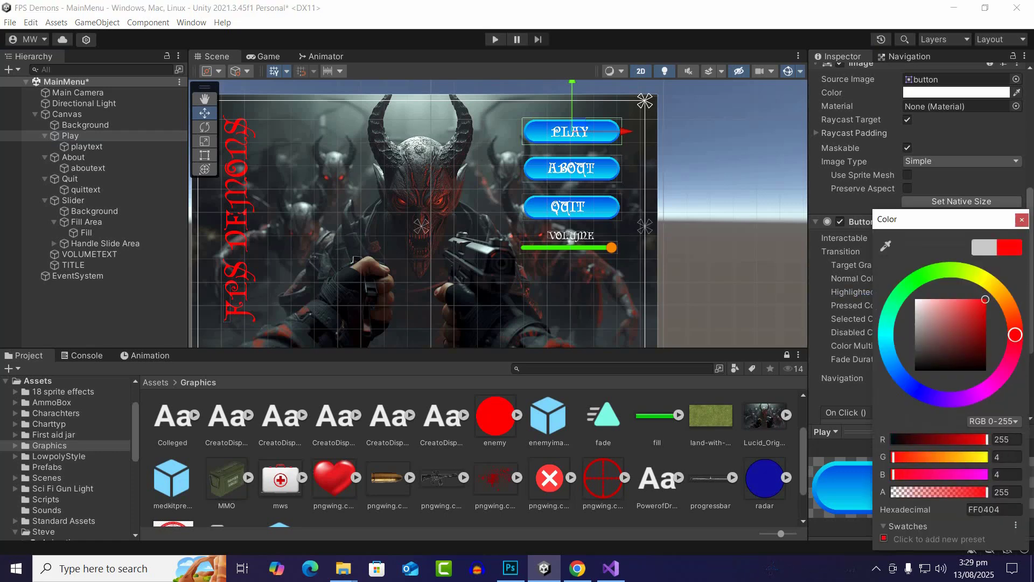
left_click(1022, 220)
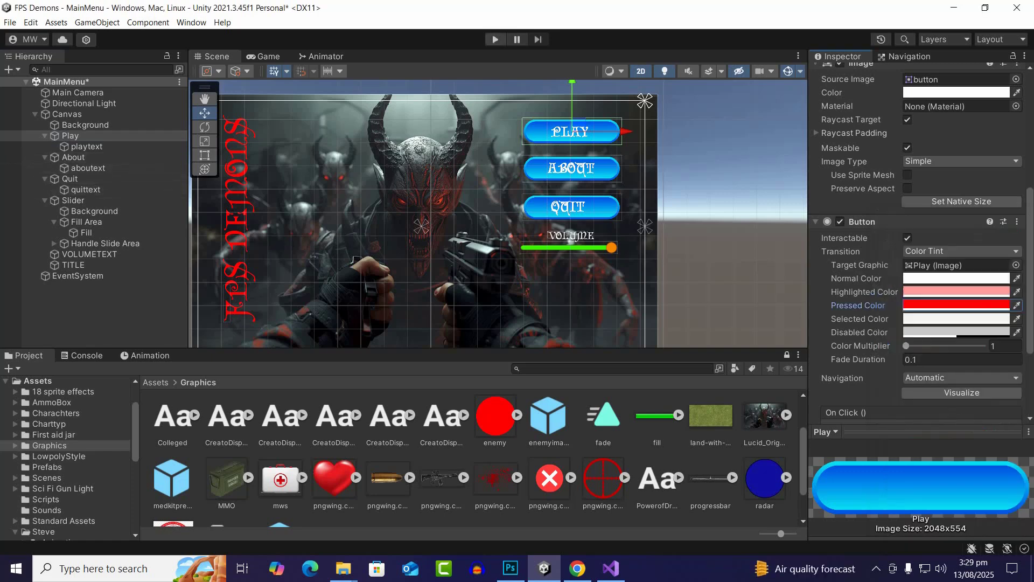
Run the scene, try a lighter red pressed color on the Play button, test the button and stop the run
left_click(496, 40)
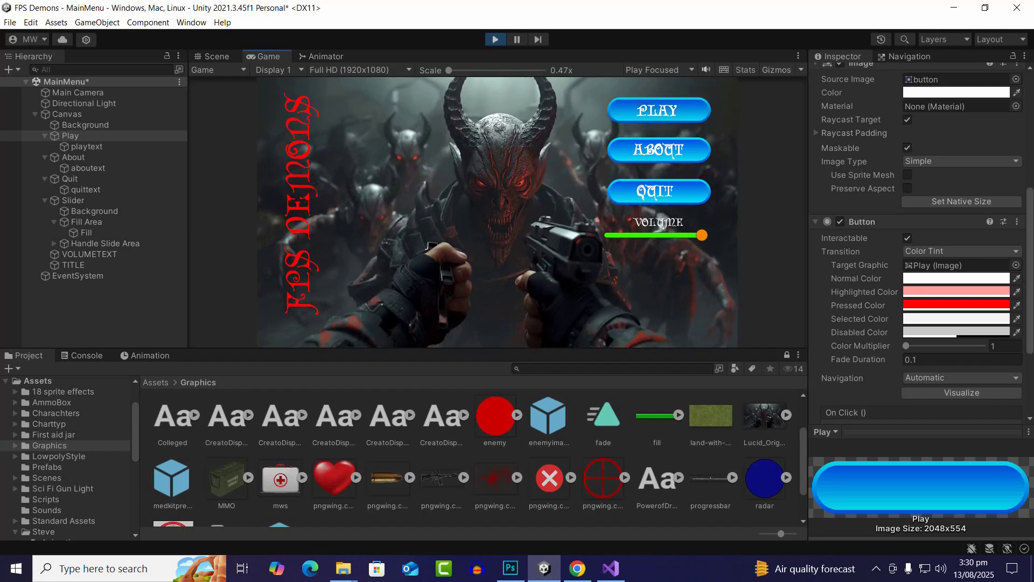
left_click(957, 305)
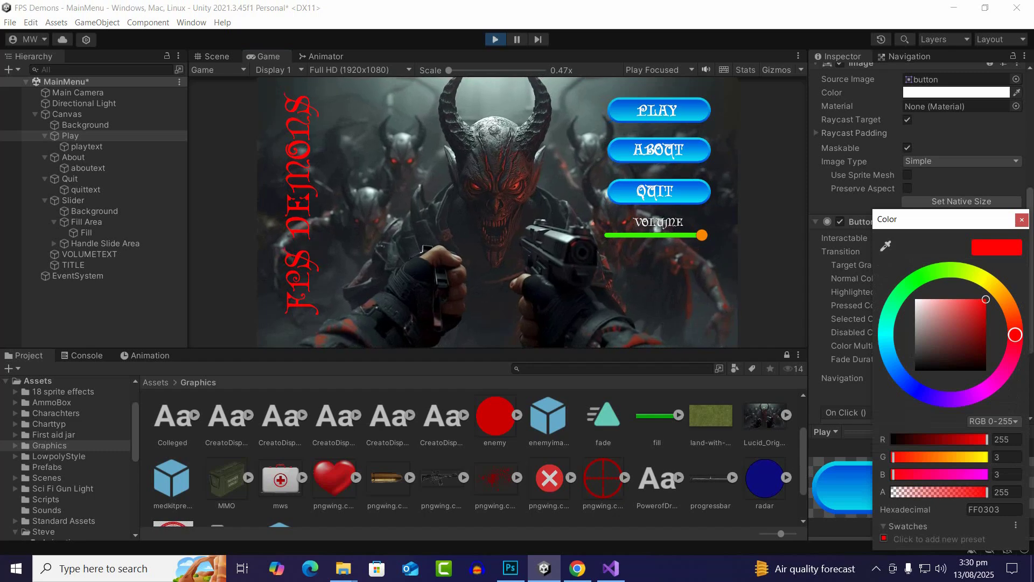
left_click_drag(986, 300, 958, 299)
left_click(1022, 220)
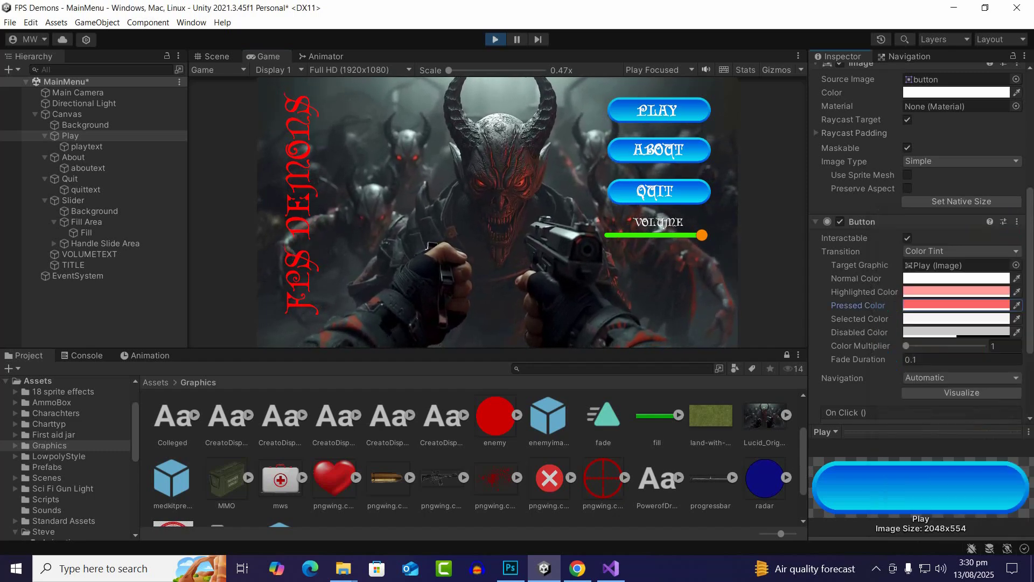
left_click(659, 110)
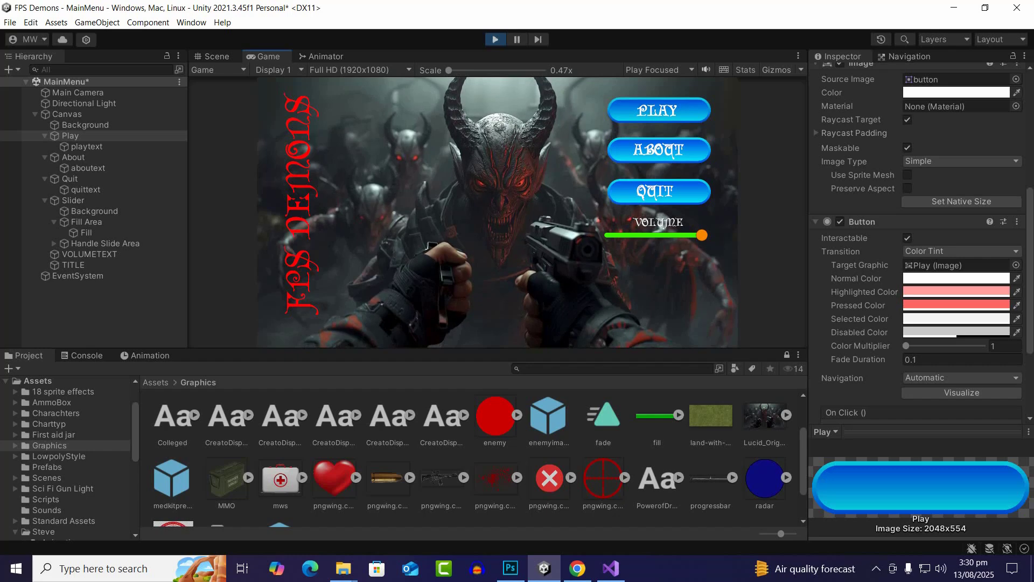
left_click(496, 39)
Set the Play button's pressed color to light red FF6767 and copy its highlighted color's hex value FF9D9D
left_click(985, 305)
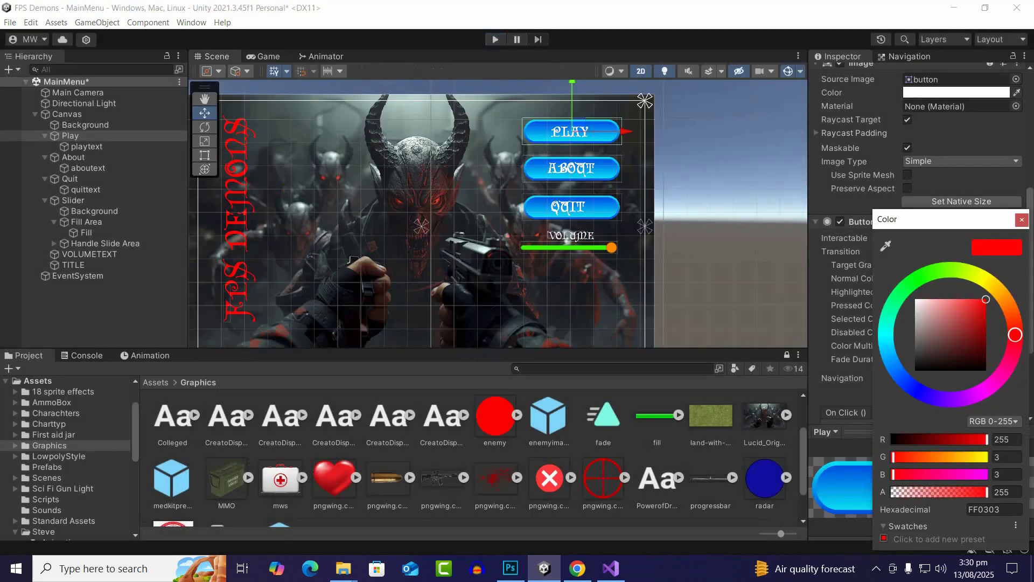
left_click_drag(967, 302, 942, 299)
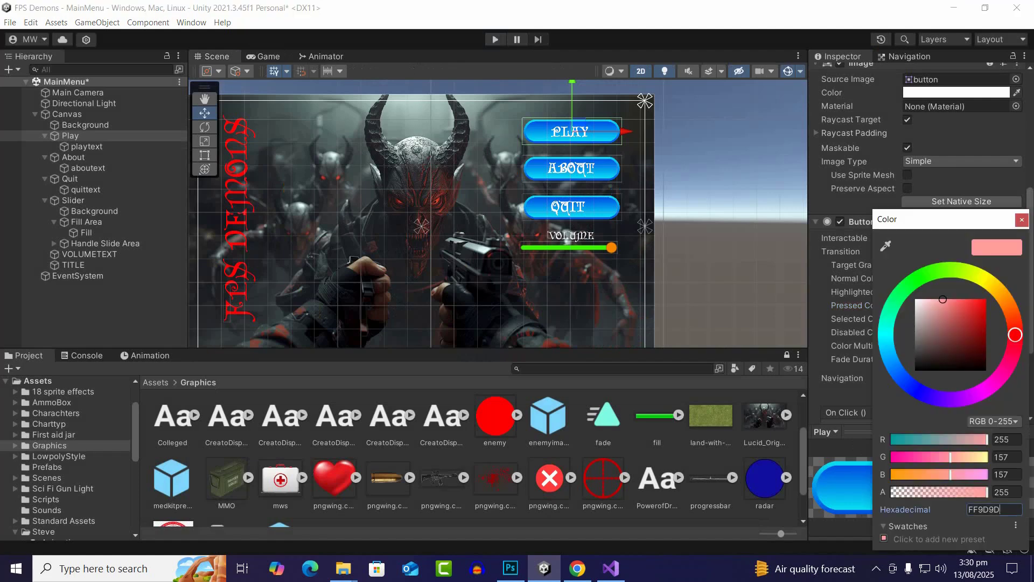
left_click(985, 509)
right_click(964, 509)
left_click(978, 530)
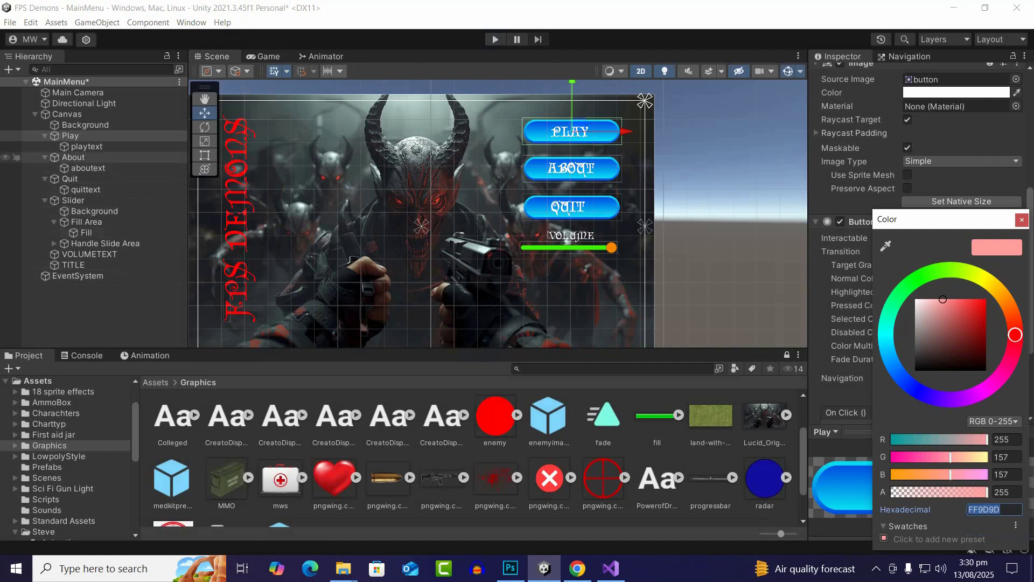
Set the highlighted color of both the About and Quit buttons to FF9D9D
left_click(81, 157)
left_click(81, 156)
left_click(81, 178, "shift")
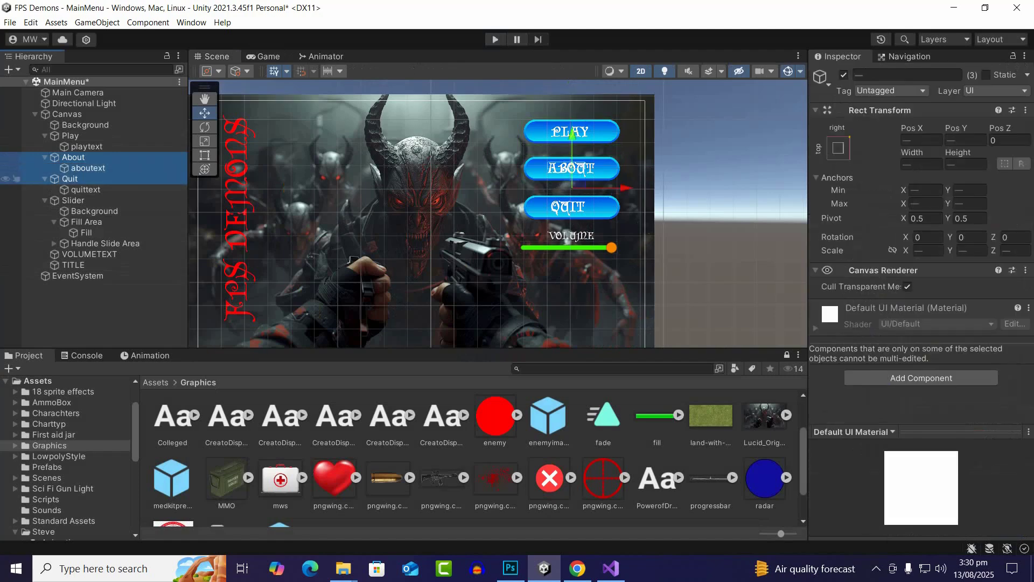
left_click(81, 178)
left_click(81, 157, "ctrl")
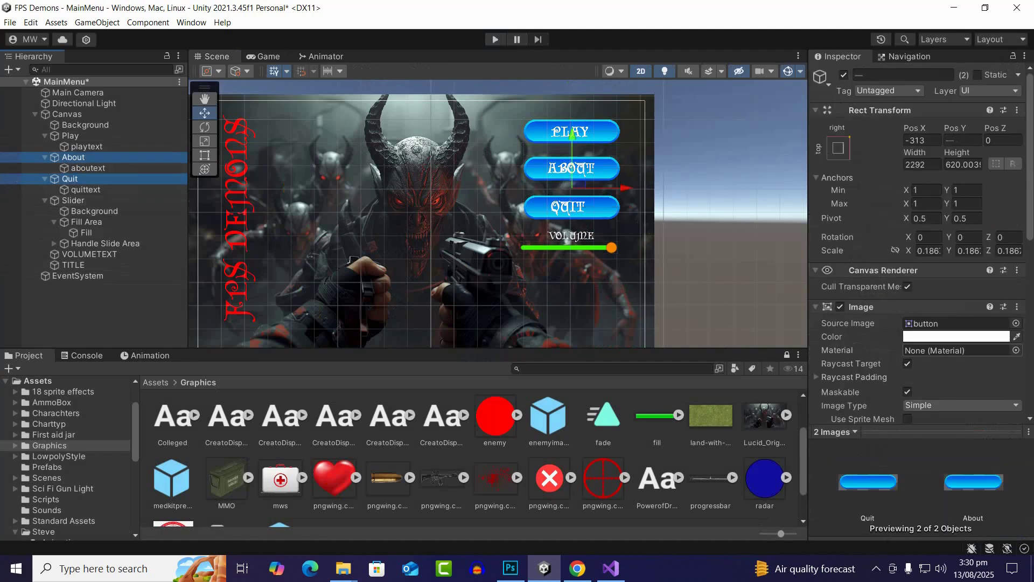
scroll(916, 242, "down", 5)
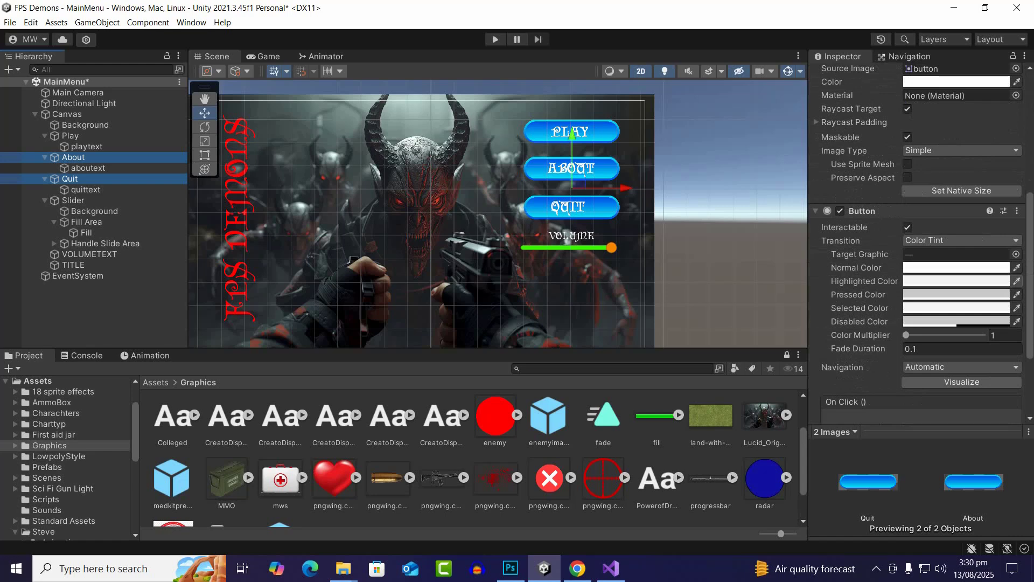
left_click(956, 281)
left_click(995, 510)
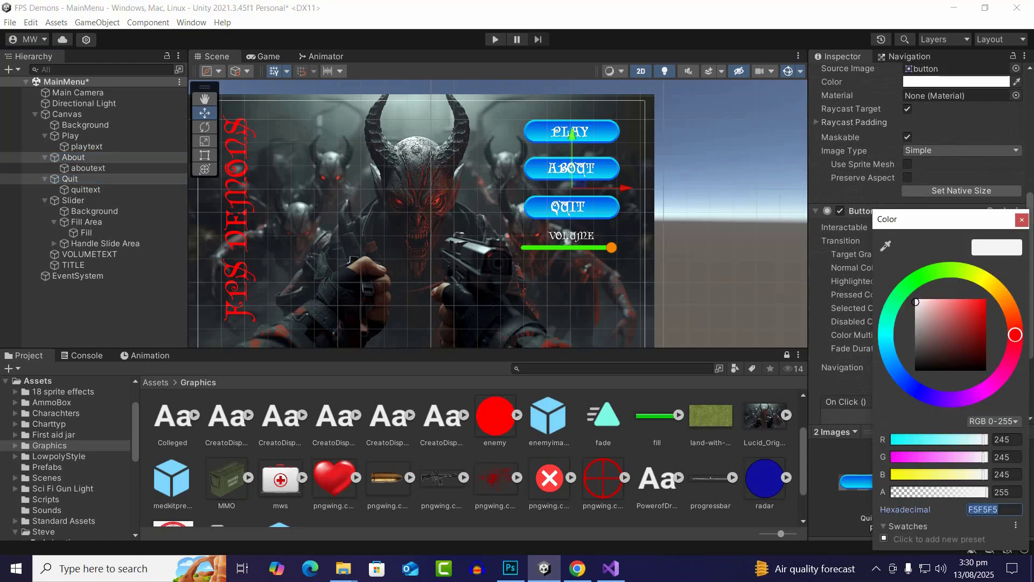
type("FF9D9D")
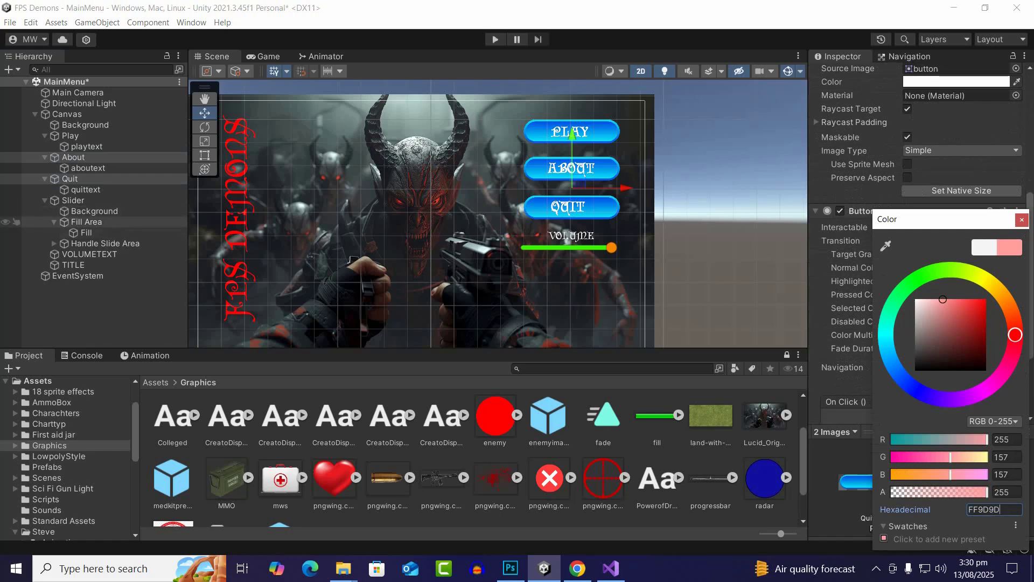
Copy the Play button's pressed color FF6767 and apply it as the pressed color of the About and Quit buttons
left_click(70, 135)
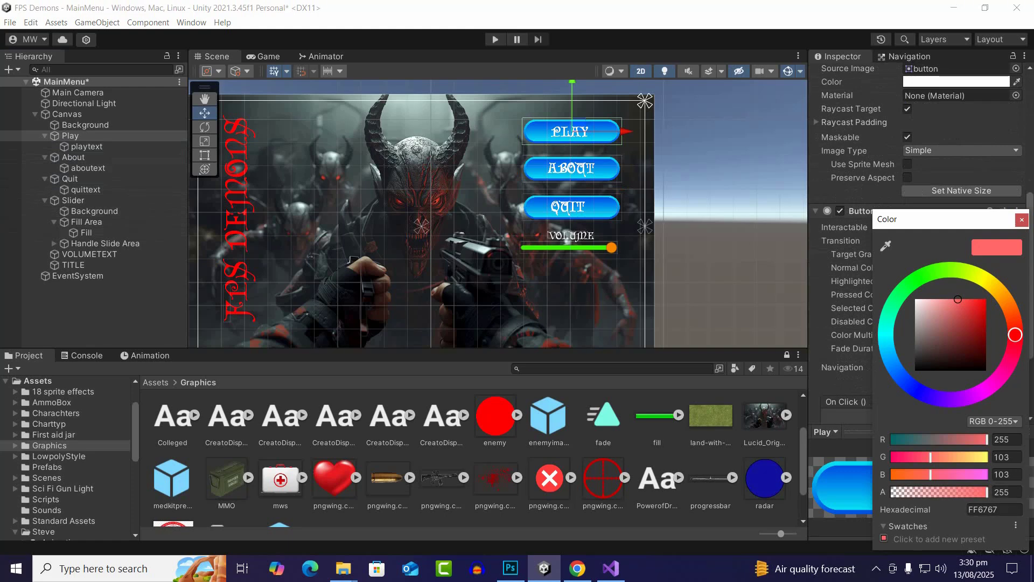
left_click(994, 510)
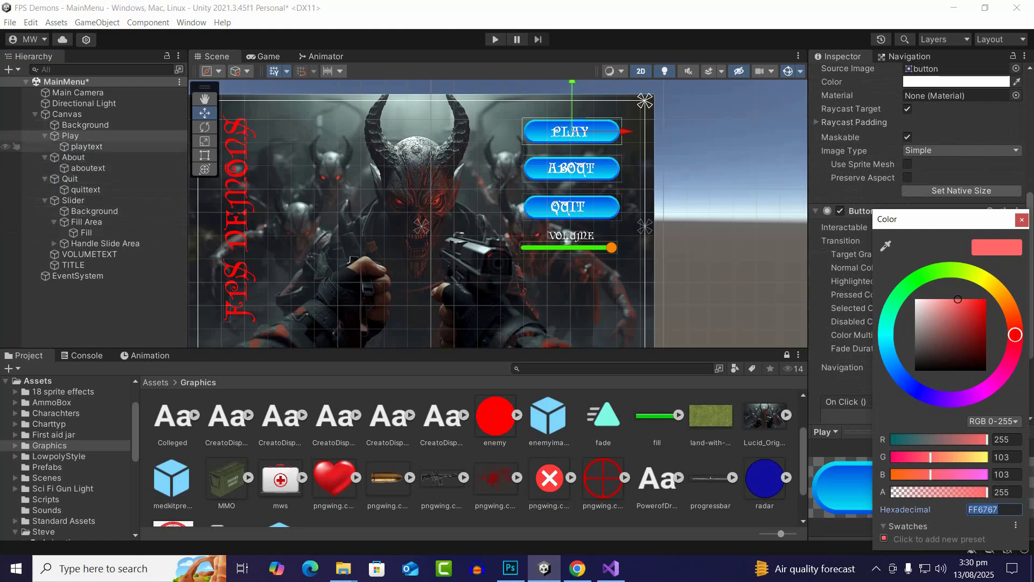
left_click(73, 157)
left_click(69, 179, "ctrl")
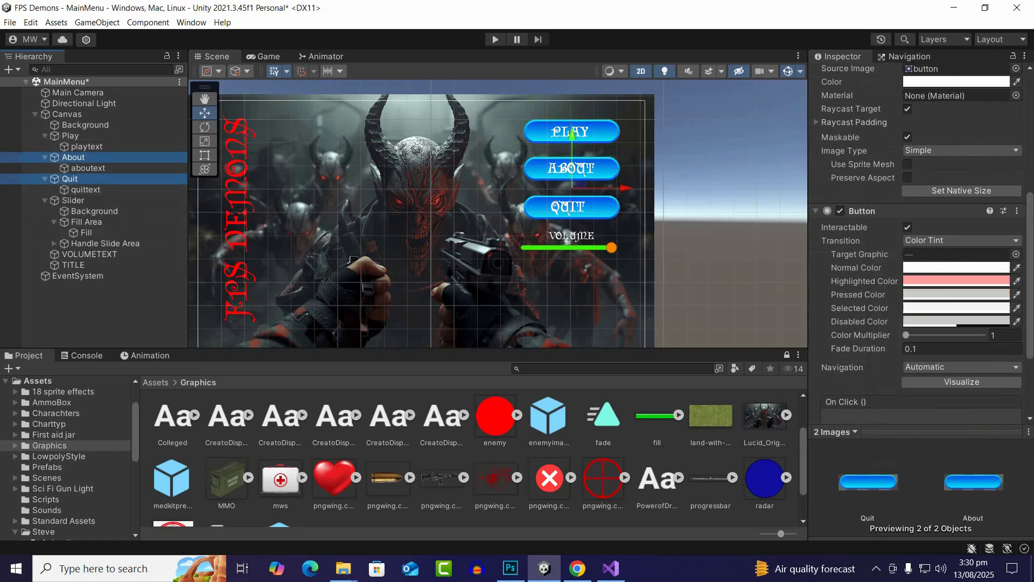
left_click(957, 294)
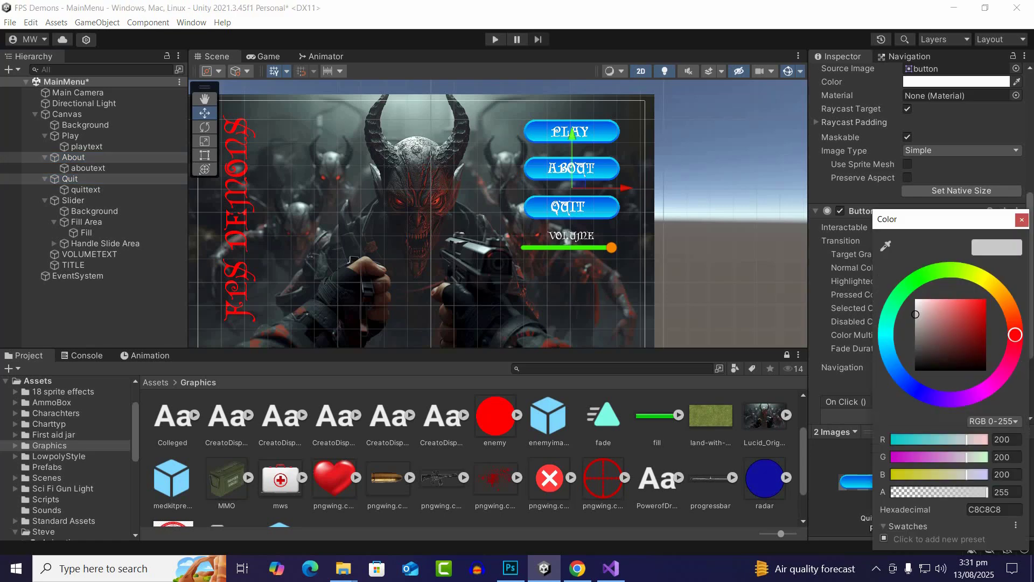
left_click(994, 510)
type("FF6767")
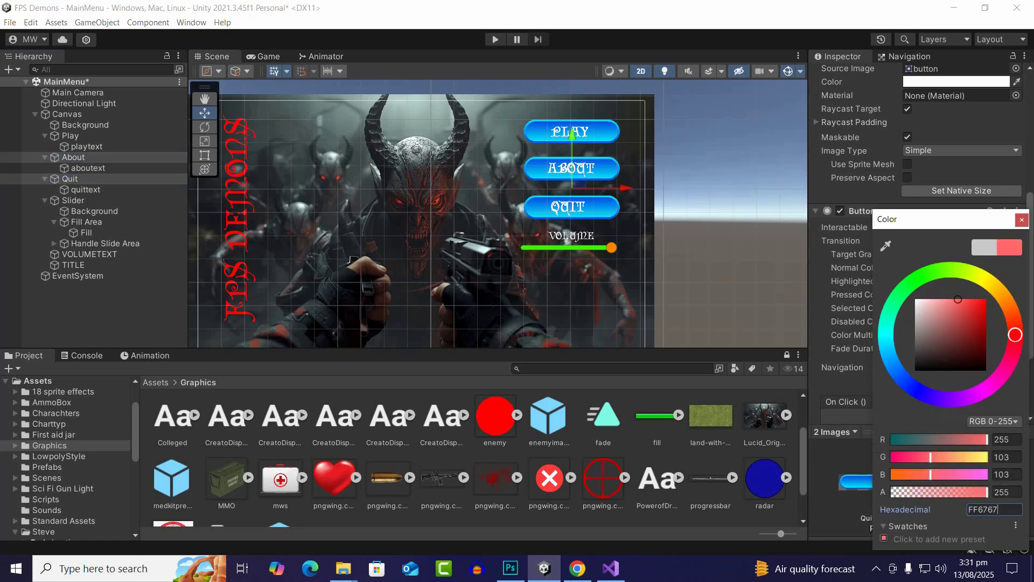
left_click(1022, 219)
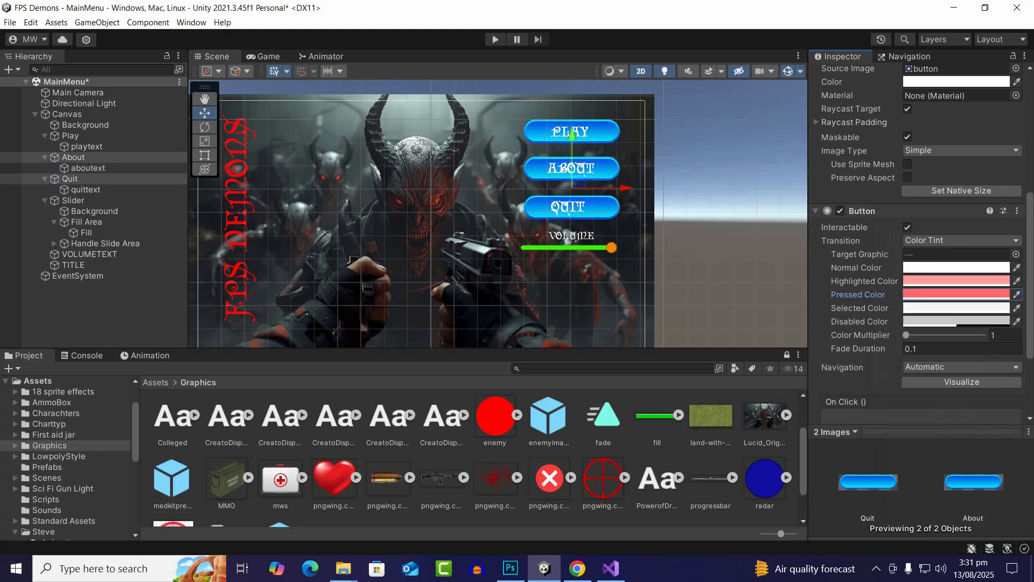
Move the About button, Quit button and Slider up together, and raise Quit and the Slider further to even out the gaps
scroll(576, 201, "down", 3)
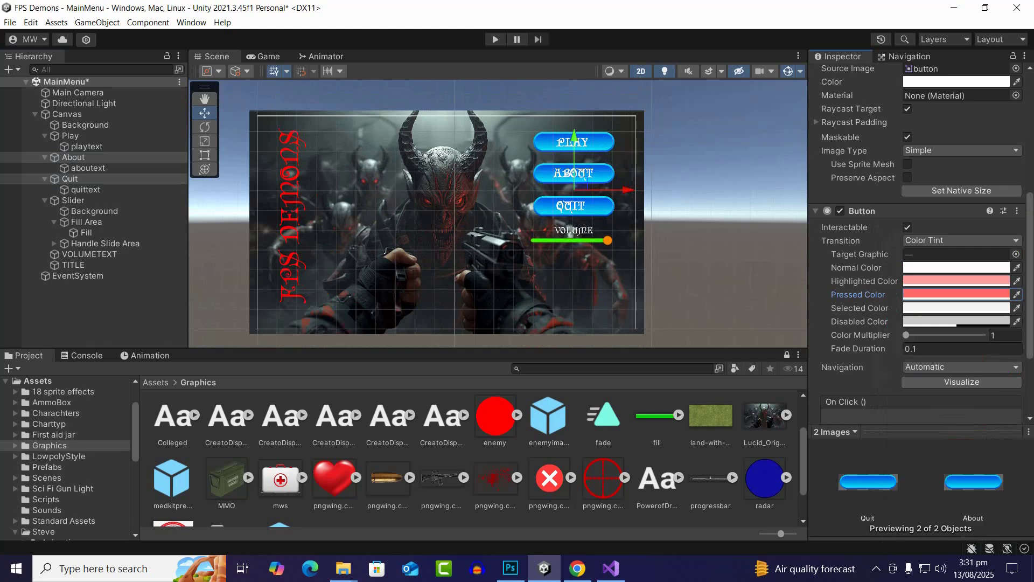
scroll(614, 102, "up", 2)
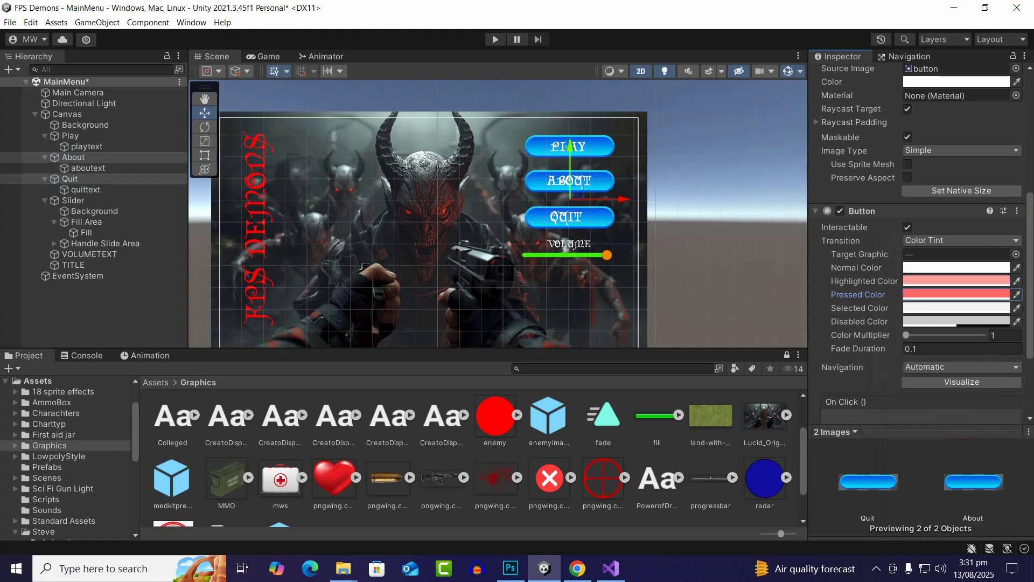
scroll(571, 161, "up", 1)
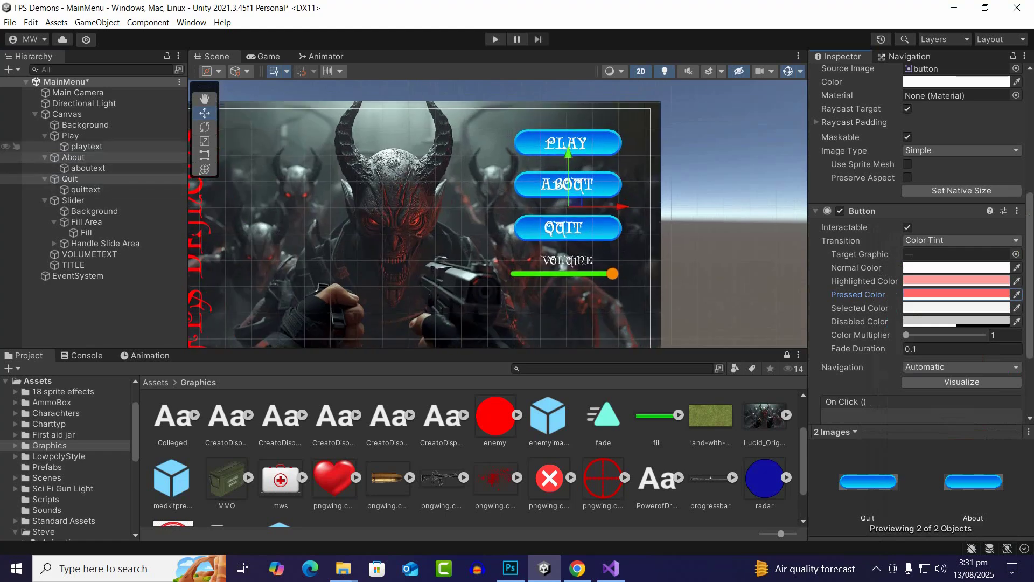
left_click(74, 158)
key("Down")
key("Down")
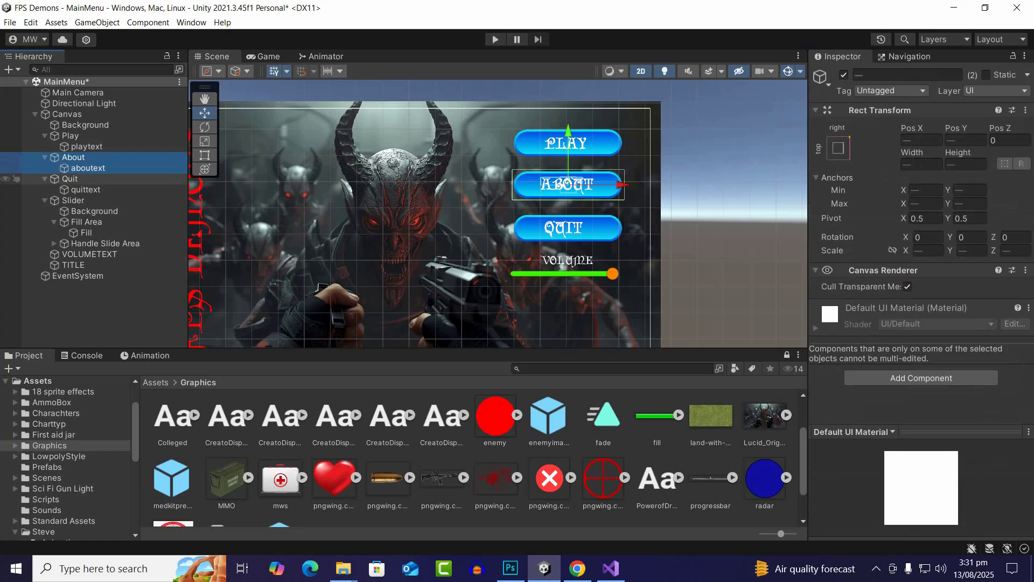
left_click(74, 157, "ctrl")
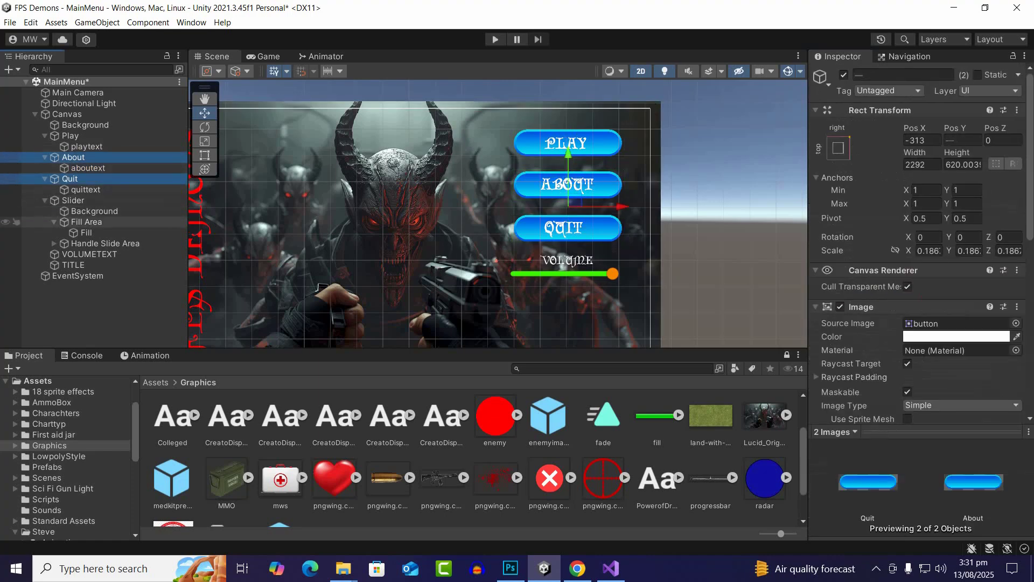
left_click(73, 200, "ctrl")
left_click_drag(568, 194, 568, 188)
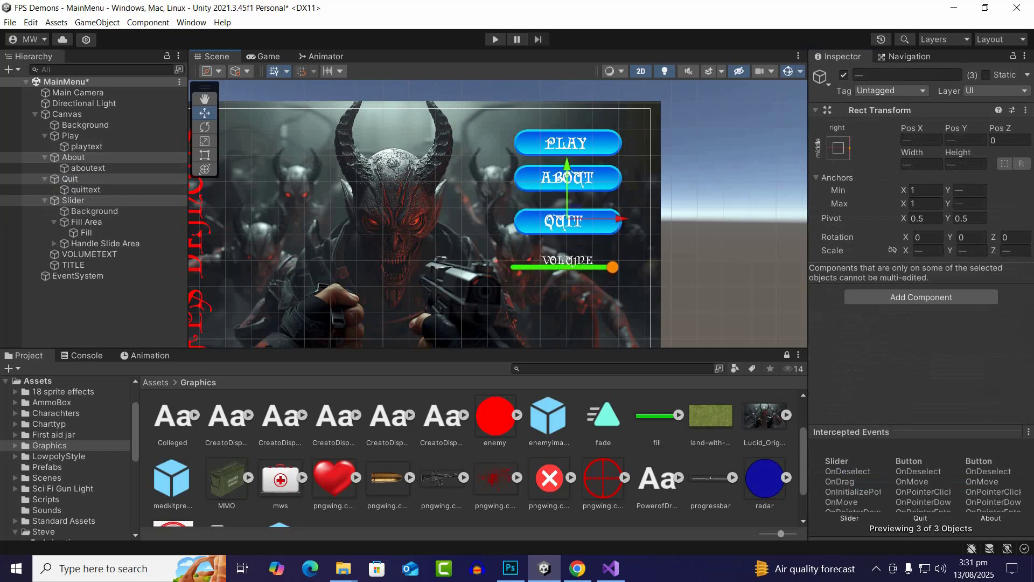
left_click(74, 157, "ctrl")
left_click_drag(567, 205, 567, 198)
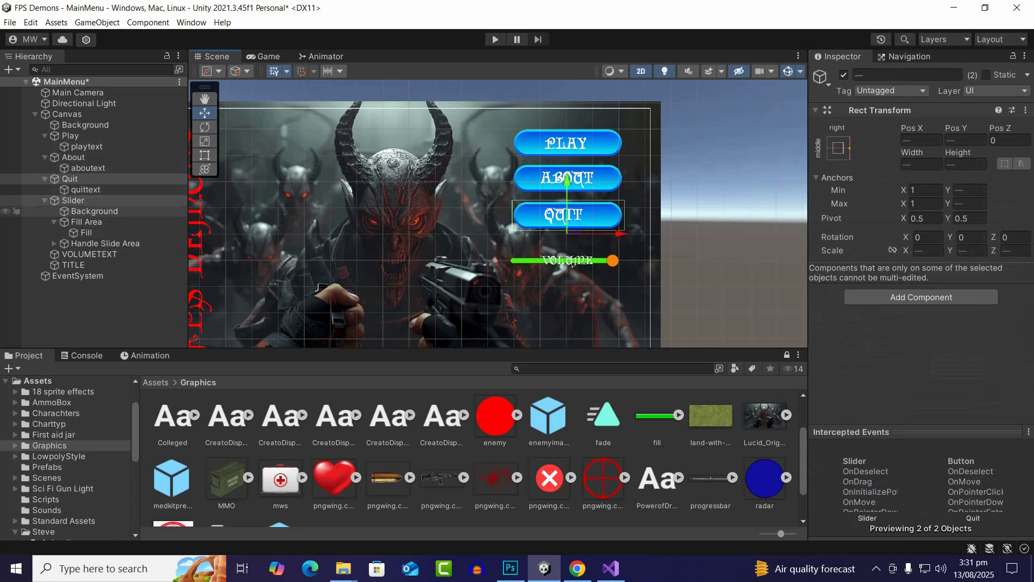
Move VOLUMETEXT up to Pos Y 13 so it sits between the Quit button and the slider
left_click(89, 254)
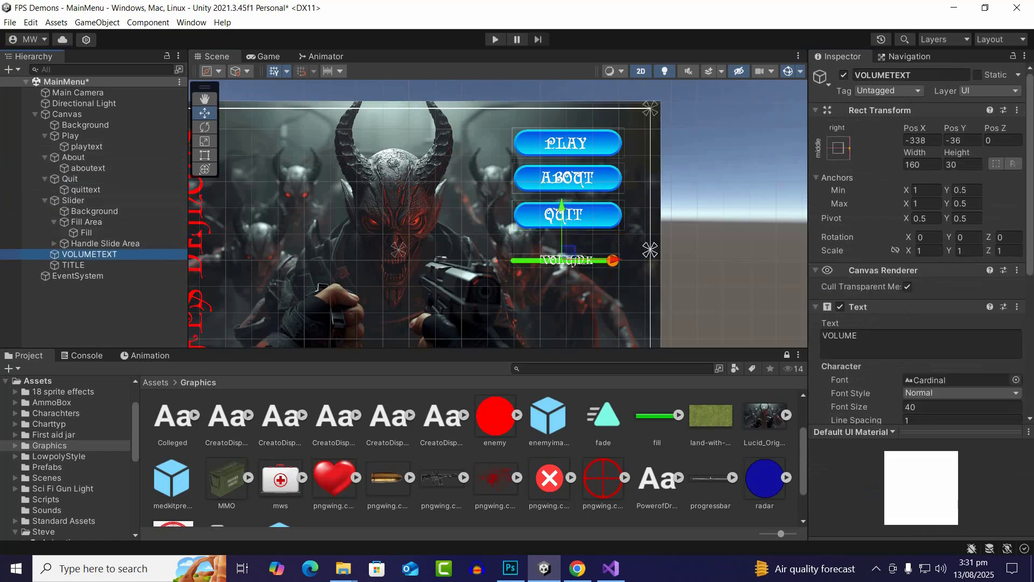
left_click_drag(562, 237, 562, 224)
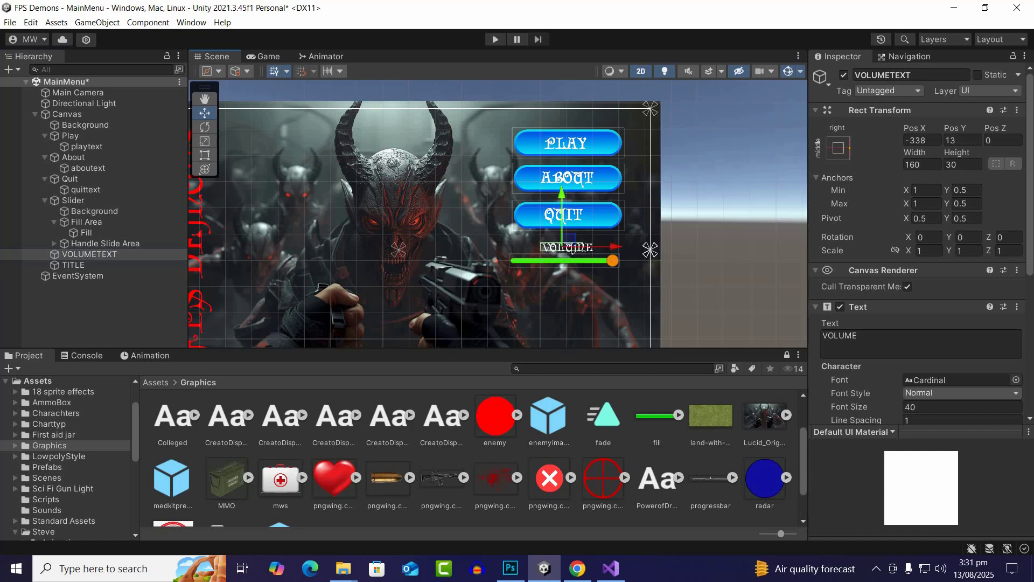
scroll(653, 252, "down", 4)
scroll(619, 272, "up", 4)
scroll(620, 275, "down", 4)
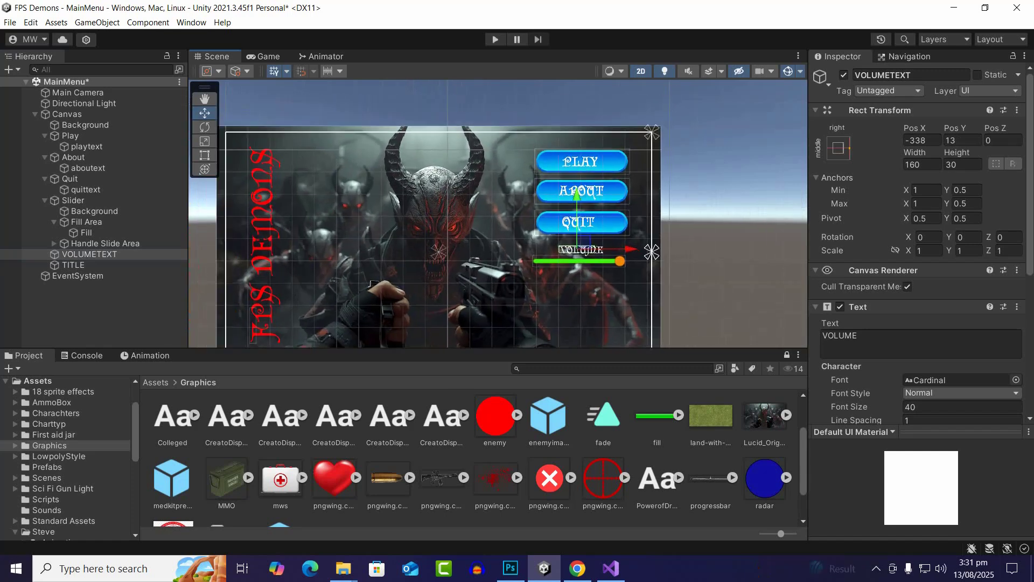
scroll(563, 268, "up", 4)
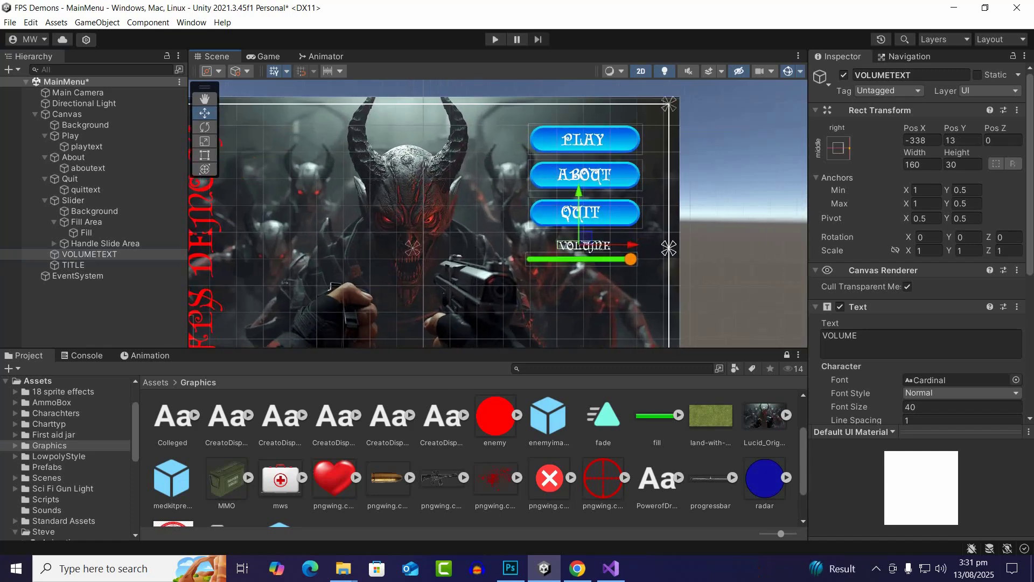
Add a UI Panel as a child of the Canvas
left_click(71, 136)
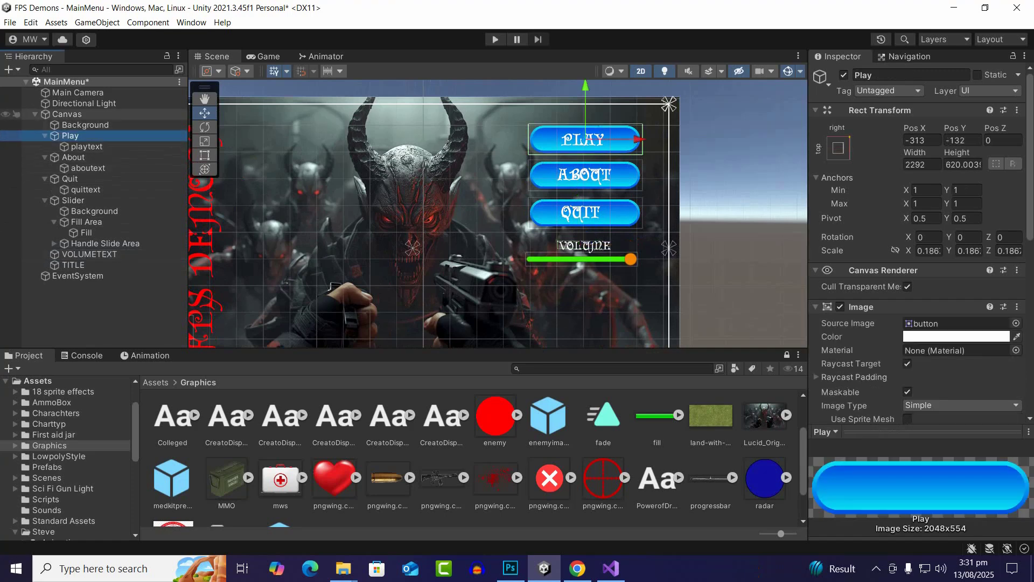
left_click(67, 115)
right_click(65, 115)
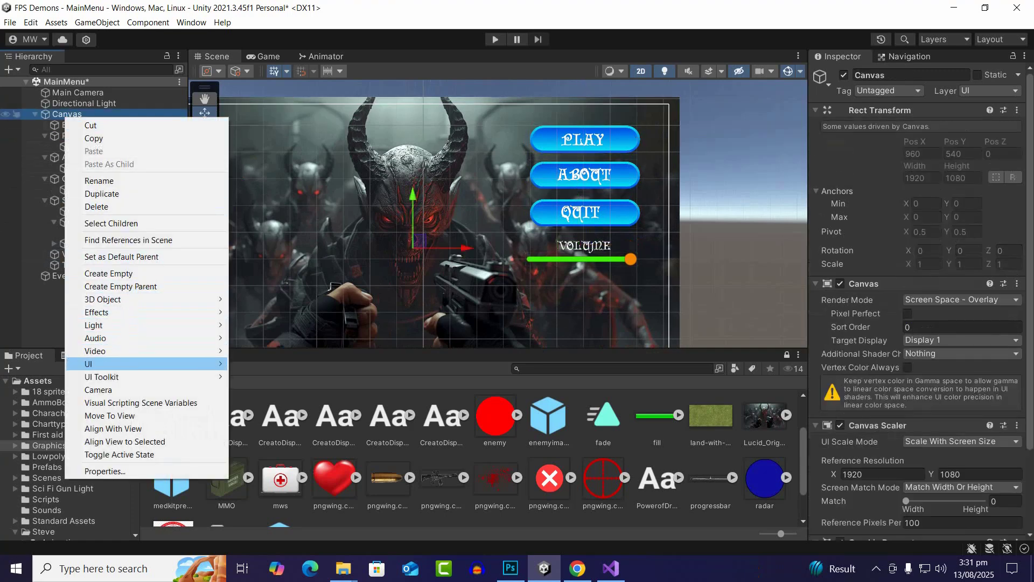
mouse_move(204, 363)
left_click(253, 403)
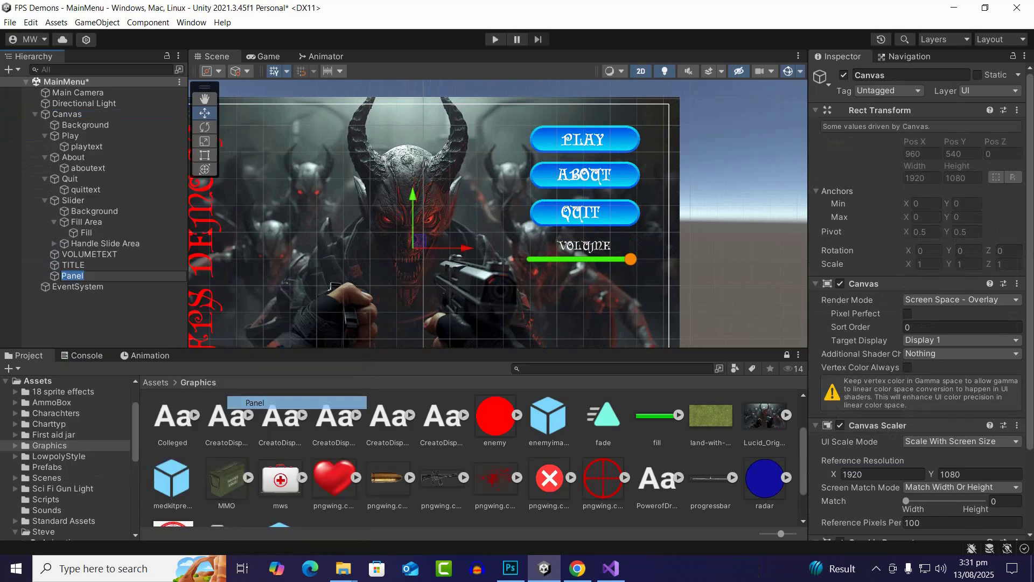
Scale the Panel uniformly down to about 0.497 and set its anchor preset to top right
scroll(532, 233, "down", 12)
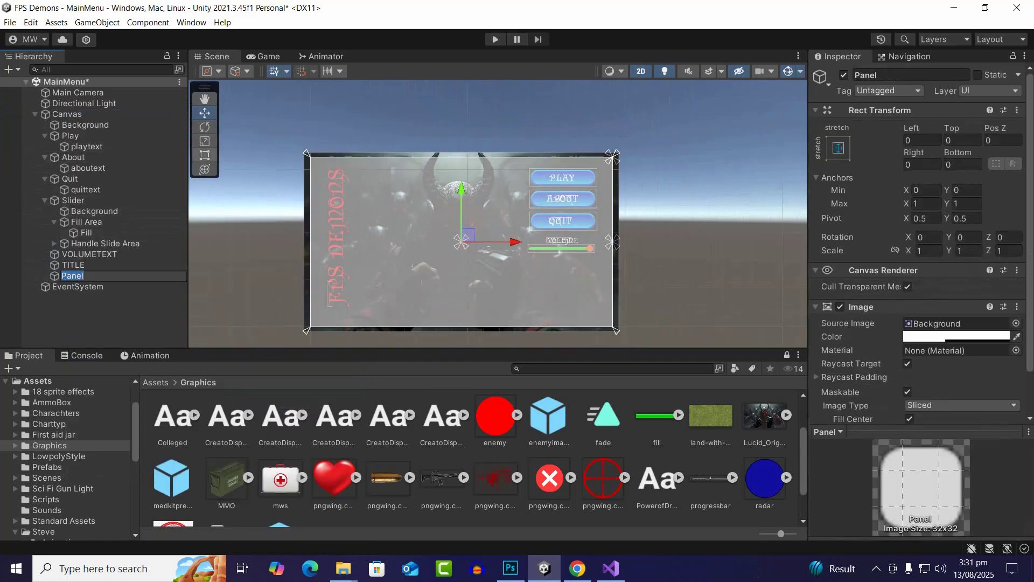
left_click(205, 141)
left_click_drag(461, 242, 428, 245)
left_click(838, 148)
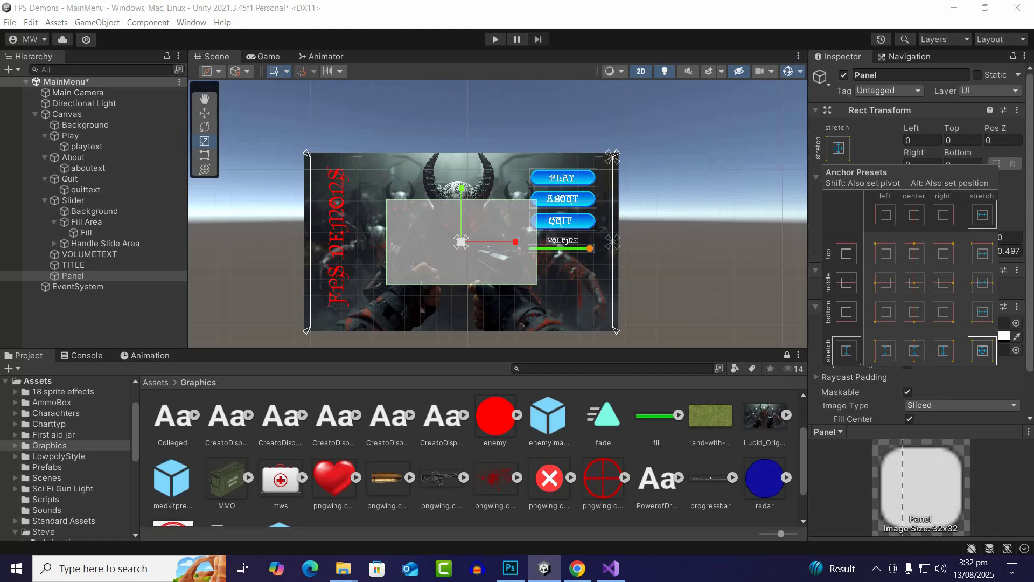
left_click(943, 253)
key("alt")
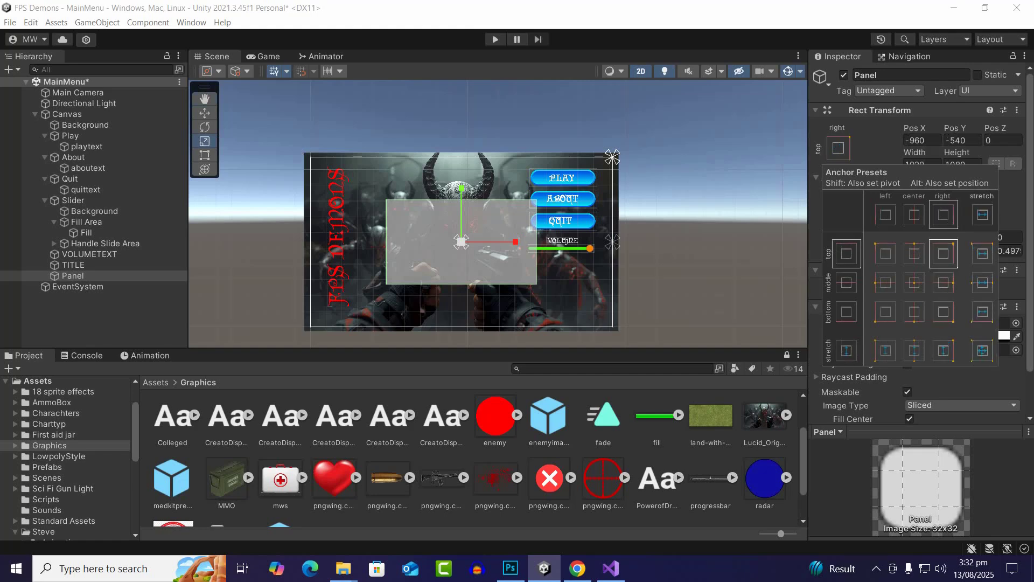
Move the Panel horizontally to Pos X -519 so it overlaps the menu buttons
scroll(547, 302, "up", 1)
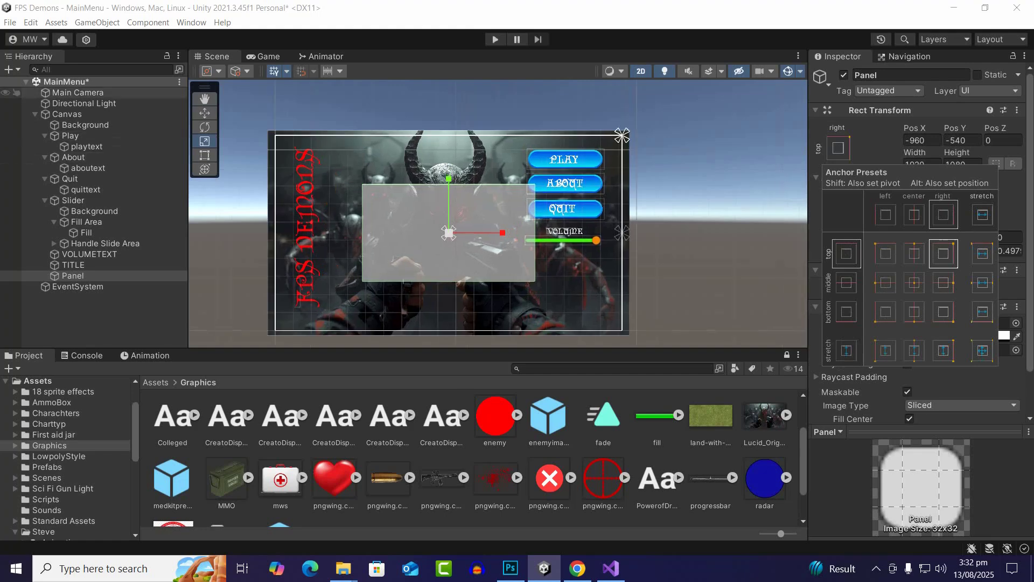
left_click(204, 113)
left_click_drag(500, 232, 579, 233)
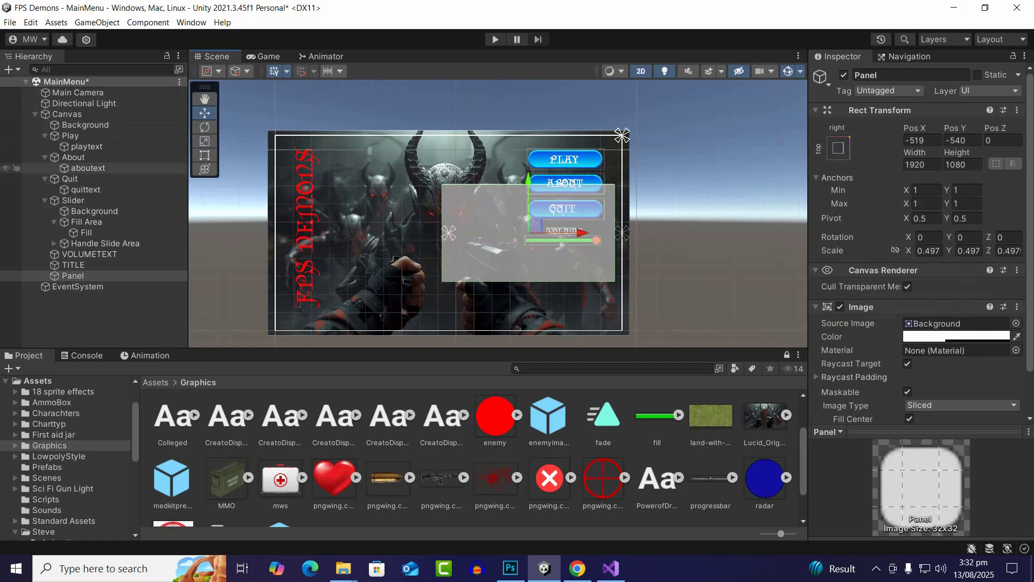
Resize the Panel to a width of about 1130 and height of about 1235 so it frames the buttons and volume slider
key("t")
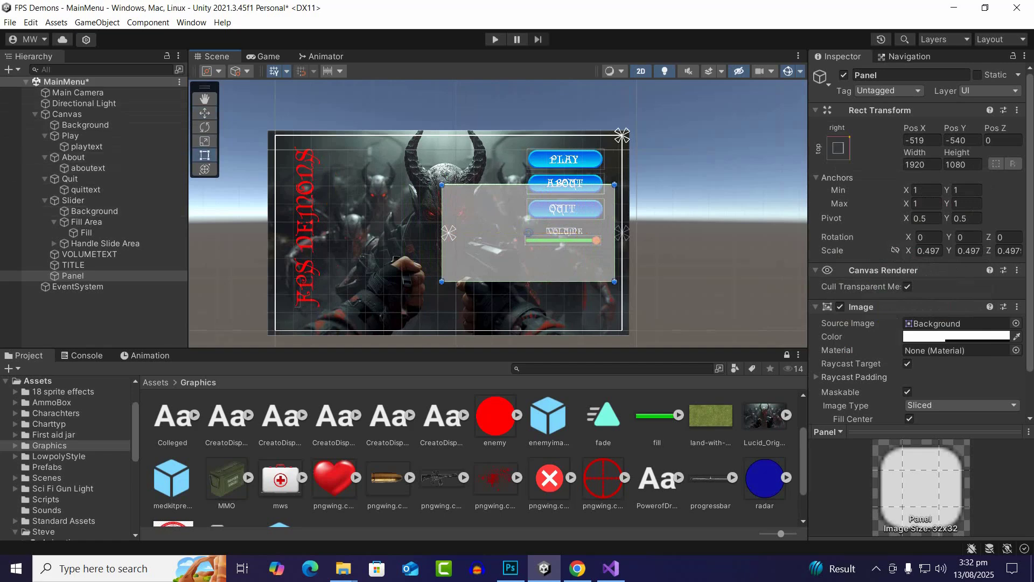
left_click_drag(442, 233, 513, 233)
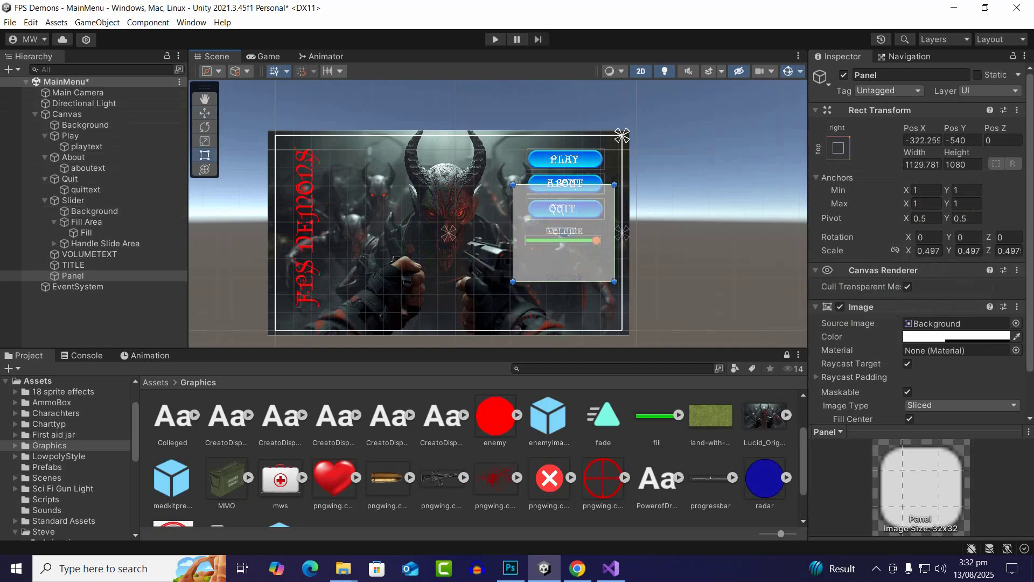
left_click(684, 226)
left_click(572, 261)
left_click_drag(563, 184, 563, 144)
scroll(574, 187, "up", 6)
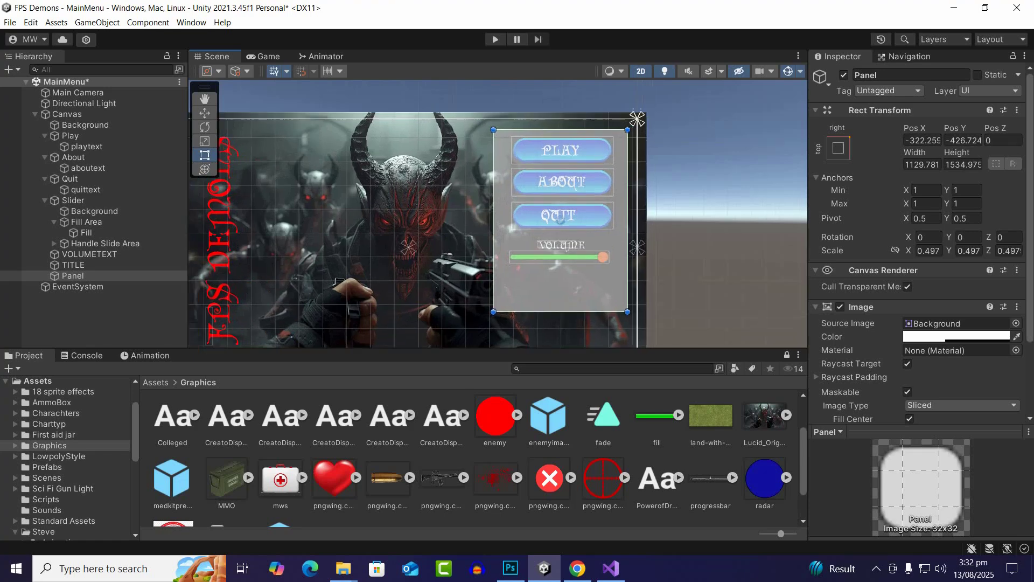
left_click_drag(561, 312, 560, 276)
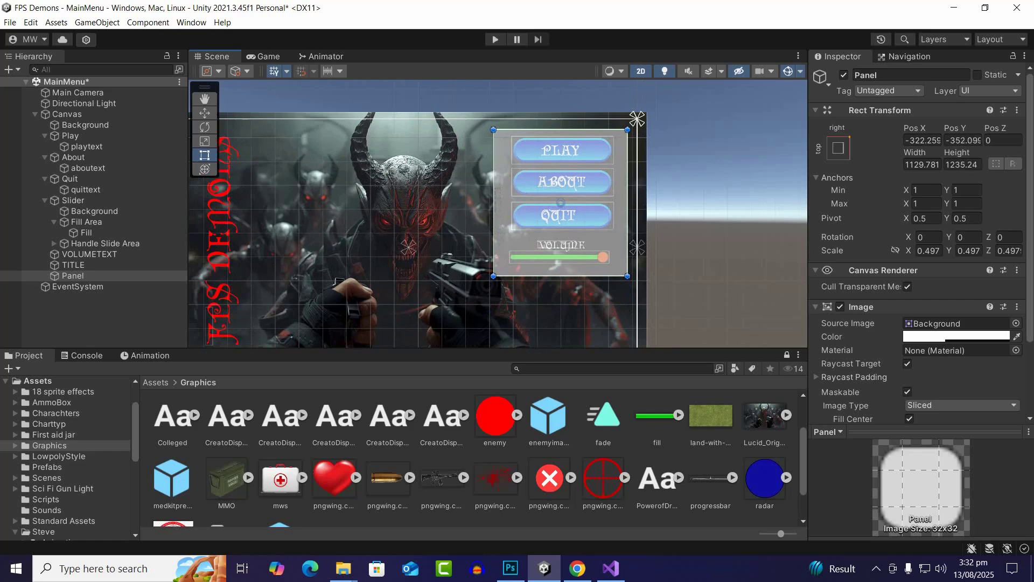
Rename the Panel as mianmenu and reorder it directly below Background under the Canvas
left_click(11, 275)
left_click(889, 75)
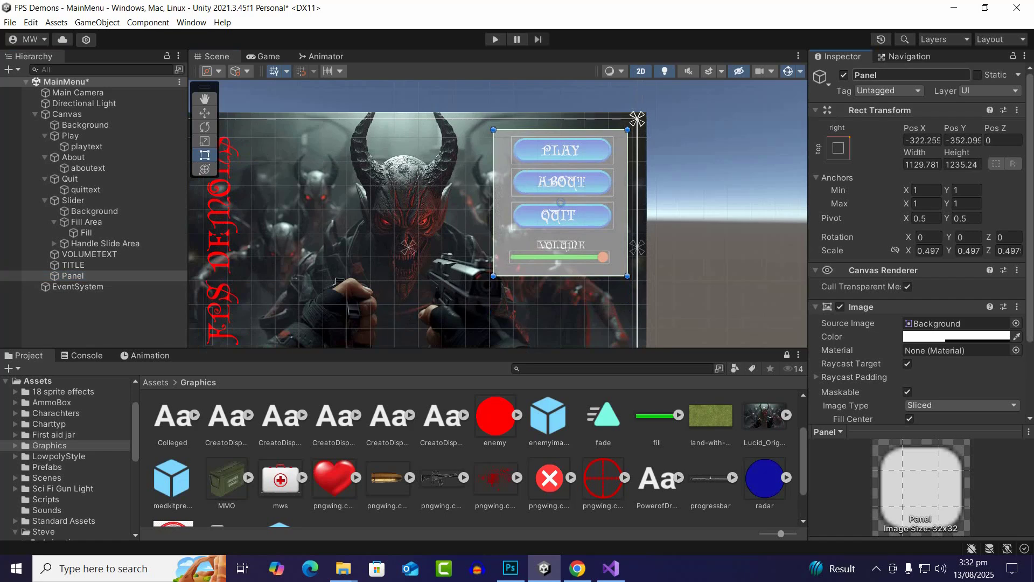
type("mA")
key("BackSpace")
key("BackSpace")
type("mianme")
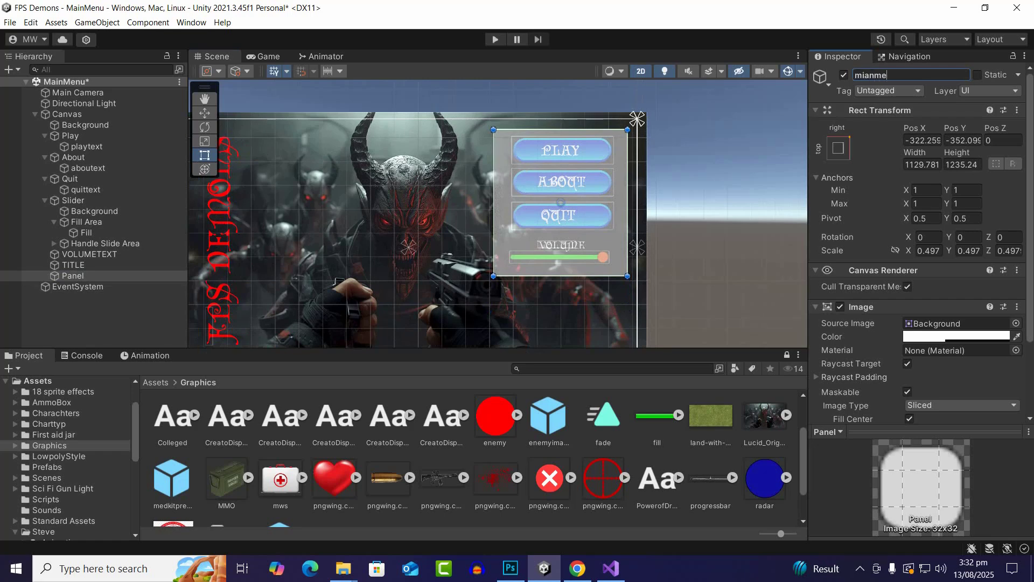
type("nu")
key("Return")
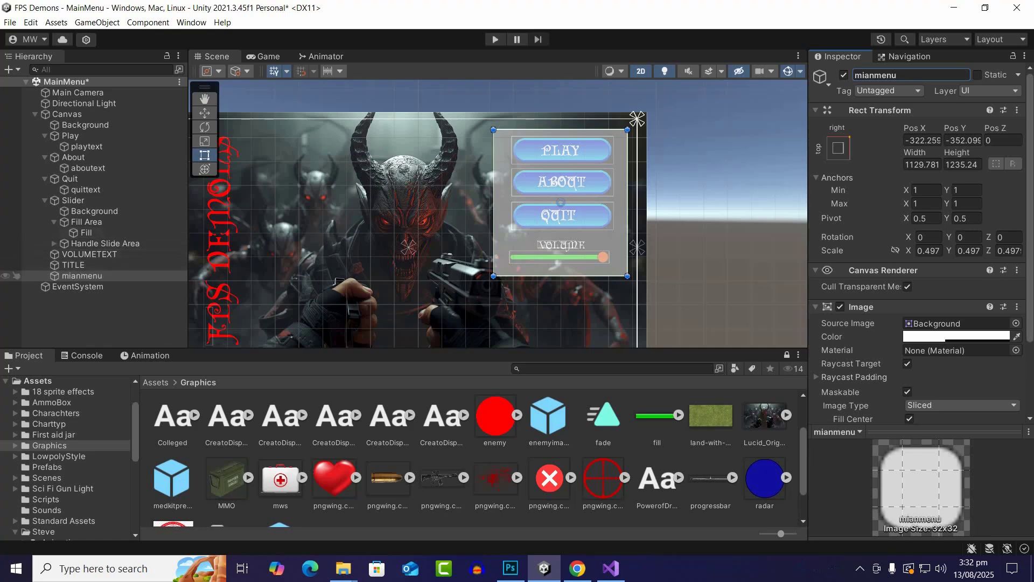
left_click_drag(81, 275, 81, 131)
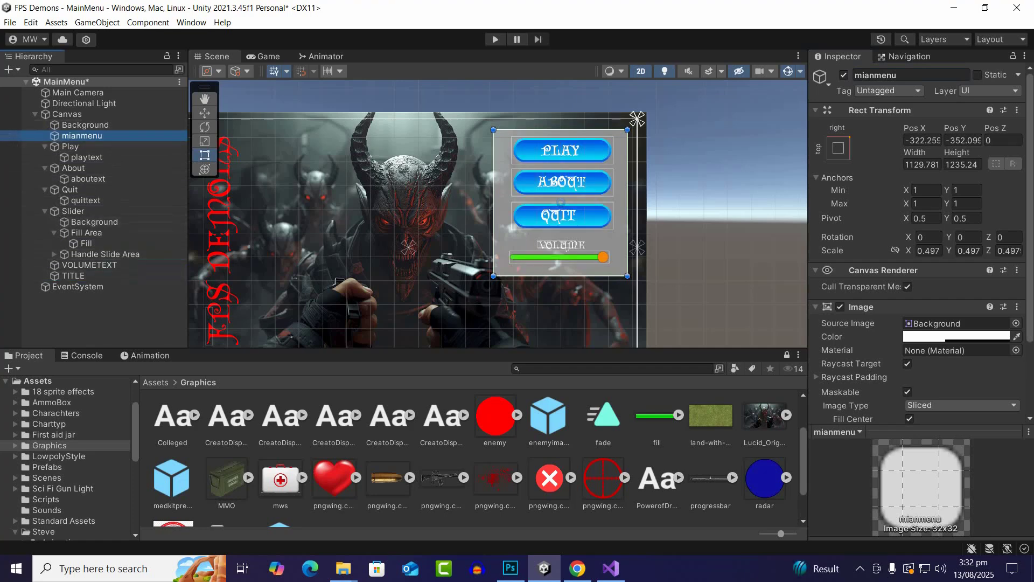
Tint the mianmenu panel's image with the muted red color 9B5D5D
scroll(567, 253, "up", 7)
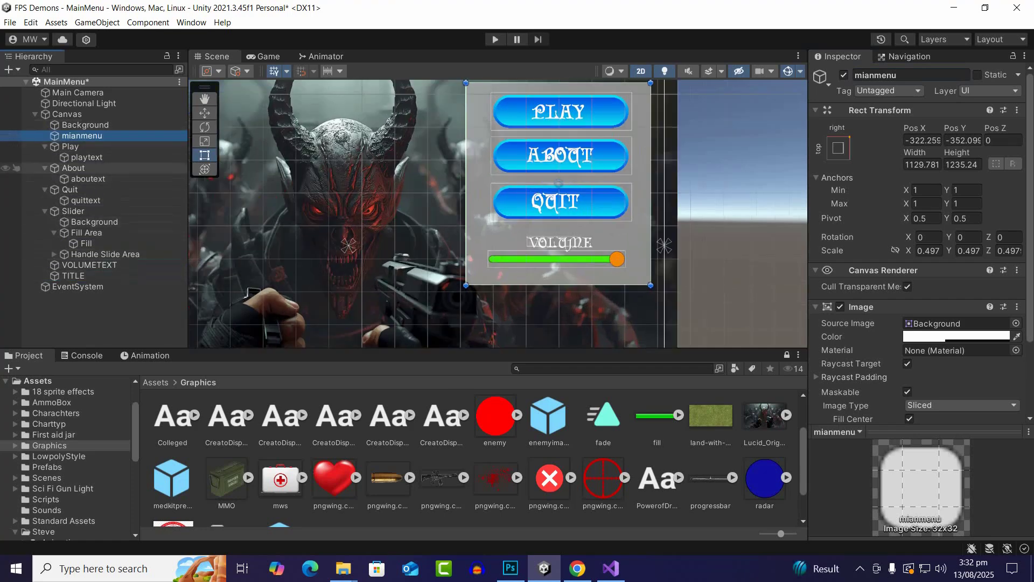
scroll(470, 228, "down", 2)
left_click(957, 337)
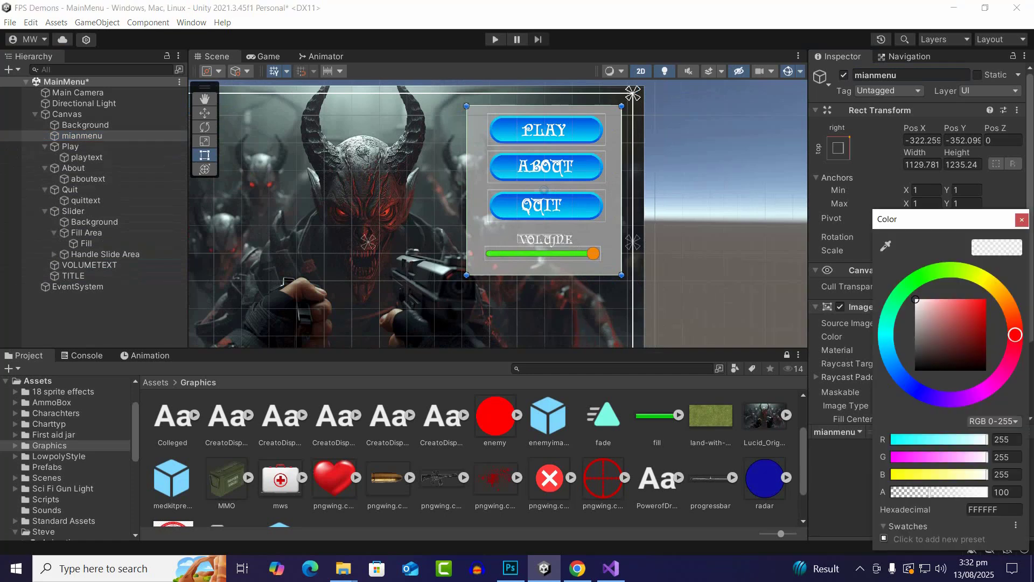
mouse_move(934, 317)
left_mouse_down()
mouse_move(914, 370)
mouse_move(919, 324)
mouse_move(938, 305)
mouse_move(940, 322)
mouse_move(941, 296)
mouse_move(944, 327)
left_mouse_up()
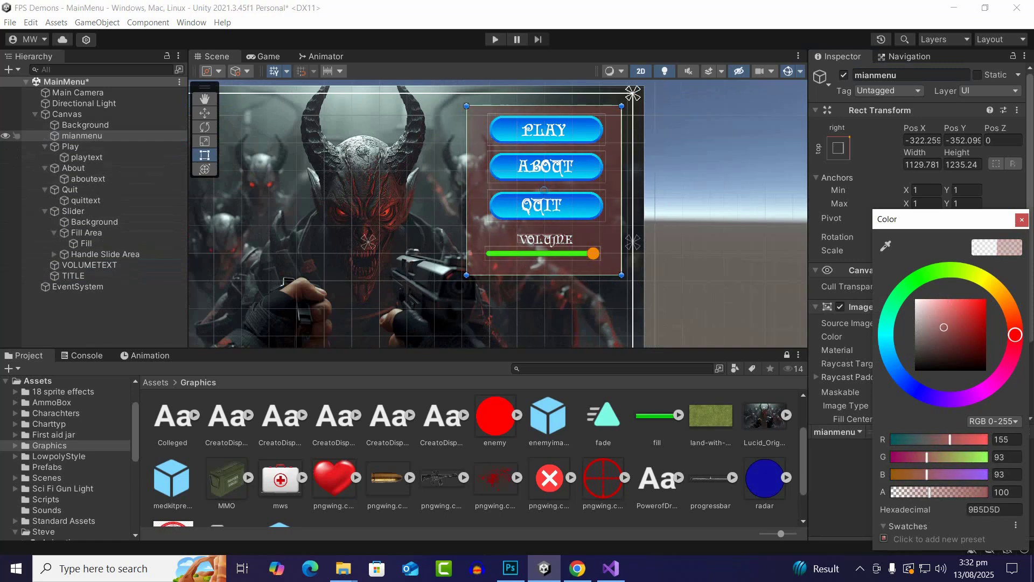
left_click(205, 112)
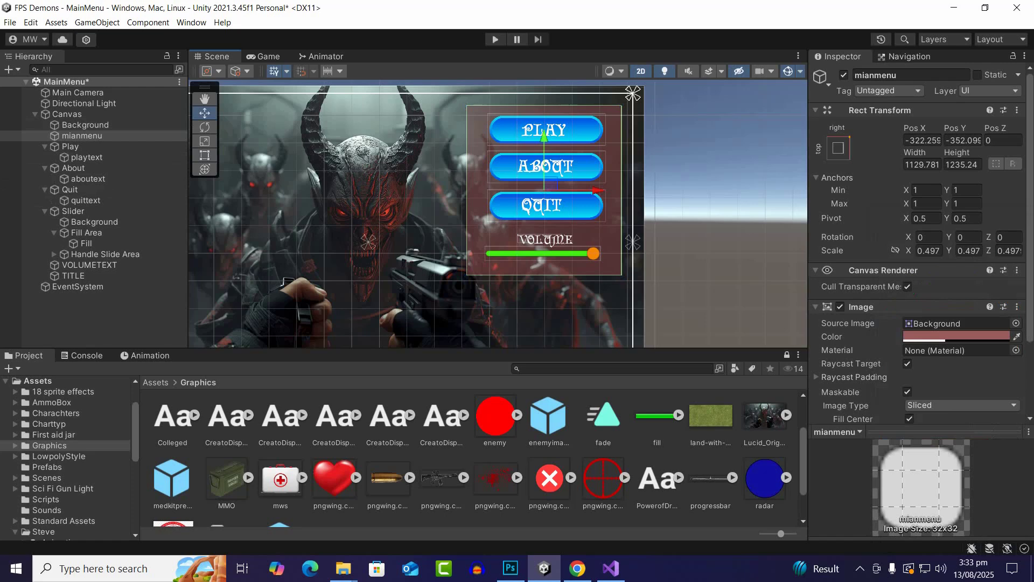
left_click(699, 219)
scroll(698, 219, "down", 12)
scroll(698, 219, "up", 4)
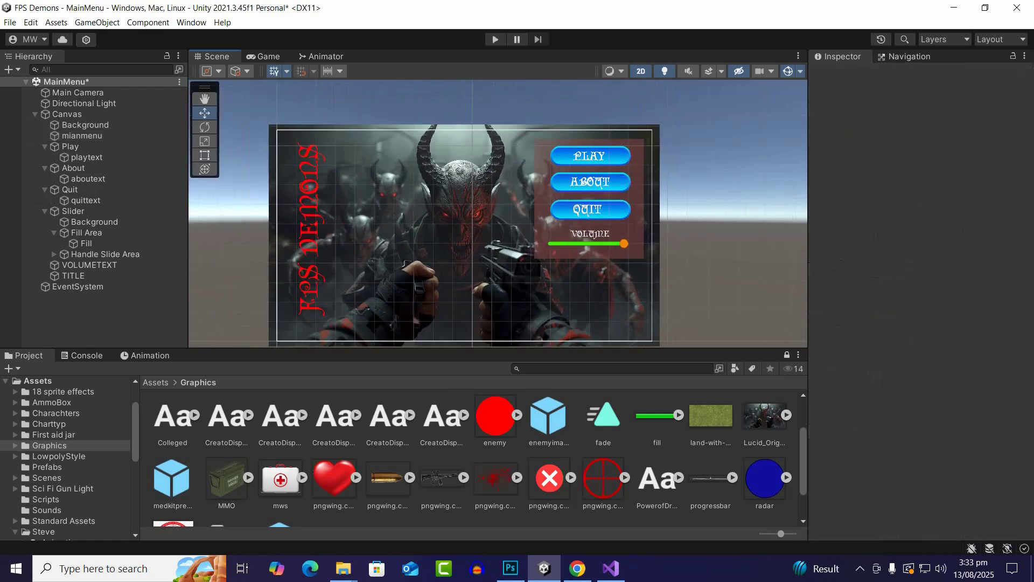
scroll(699, 225, "up", 2)
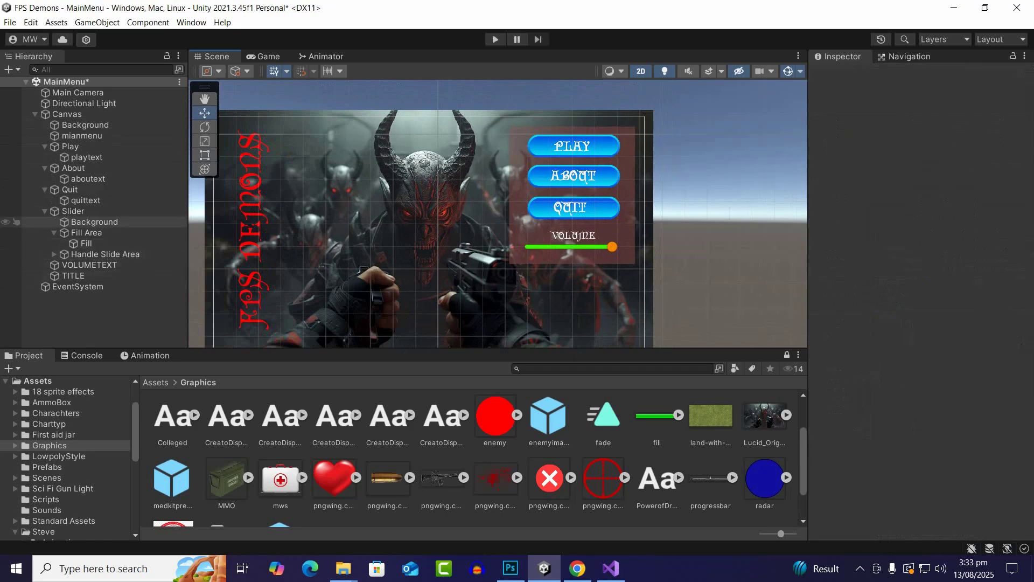
Collapse Play, About, Quit and Slider, and make them and VOLUMETEXT children of the mianmenu panel
left_click(82, 136)
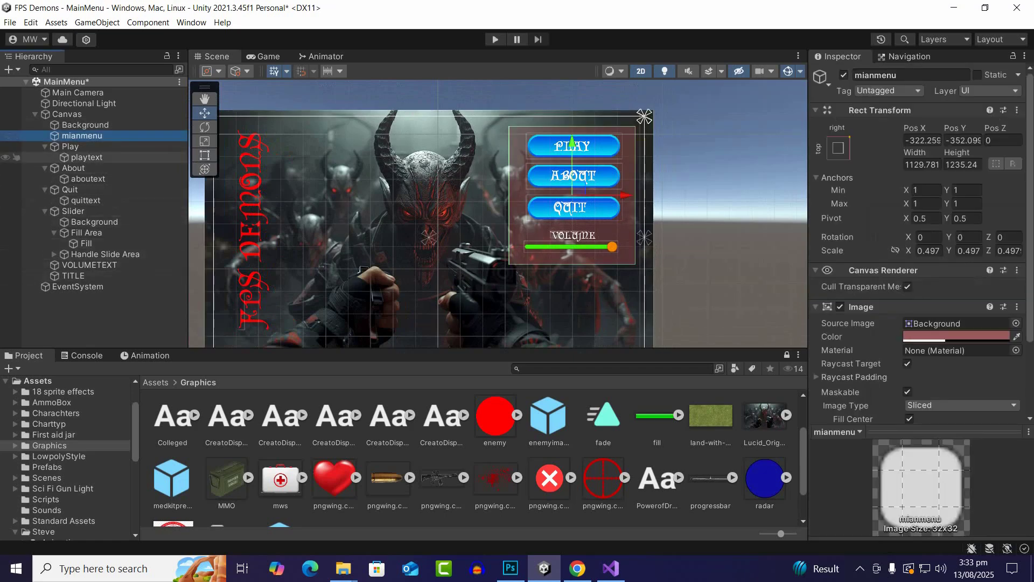
left_click(71, 147)
left_click(44, 147)
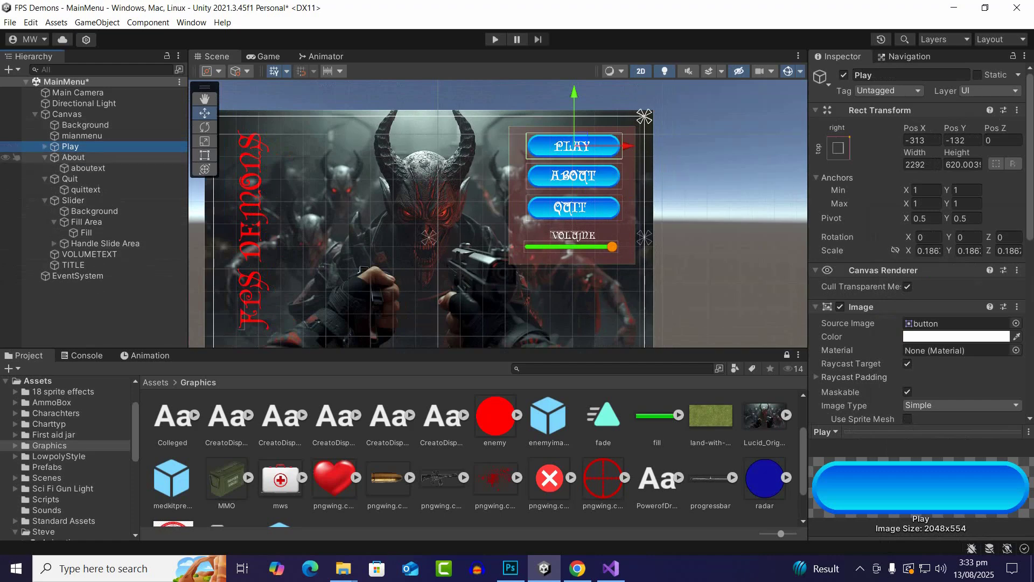
left_click(45, 157)
left_click(44, 168)
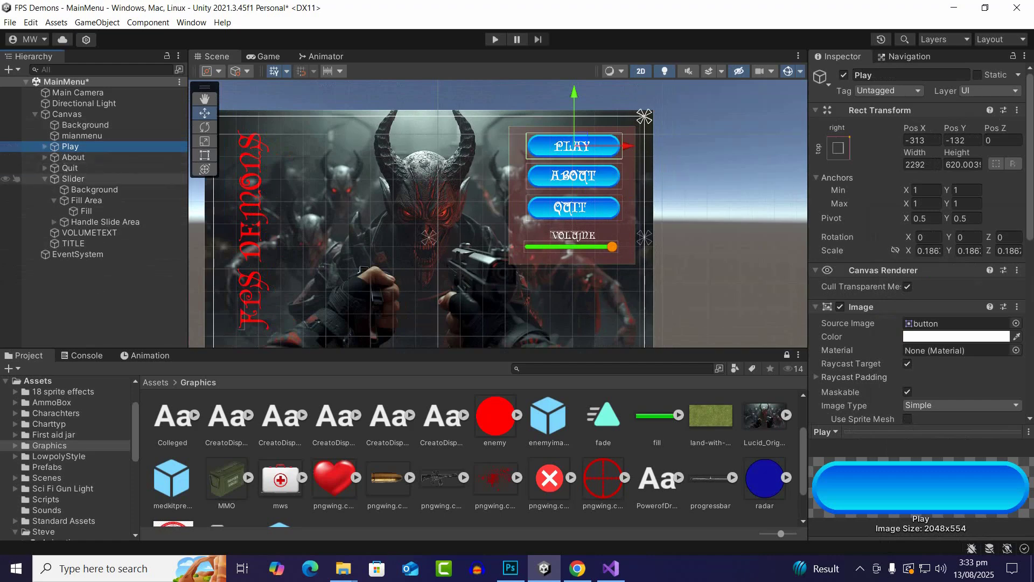
left_click(45, 179)
left_click(72, 179, "shift")
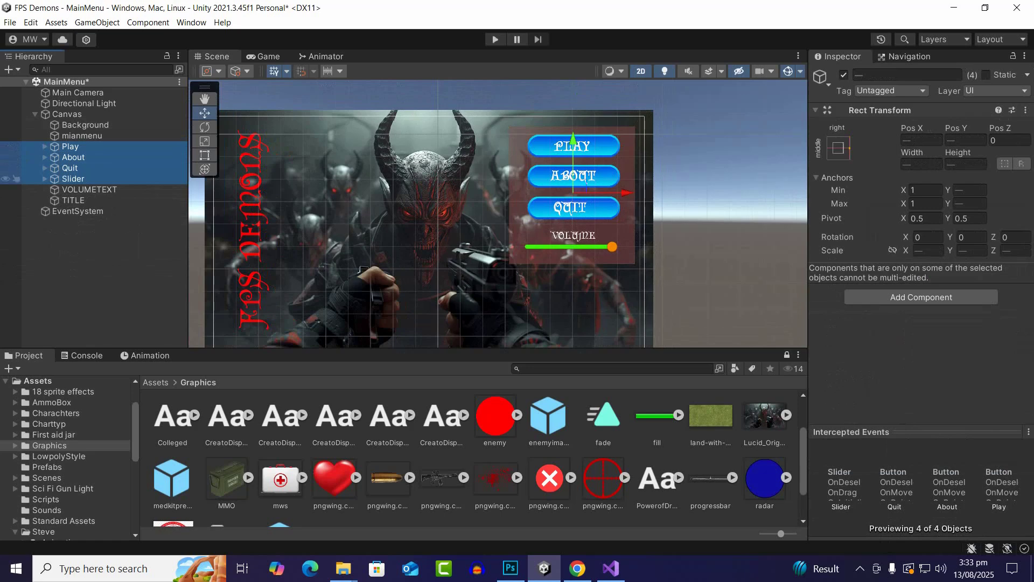
left_click(89, 189, "shift")
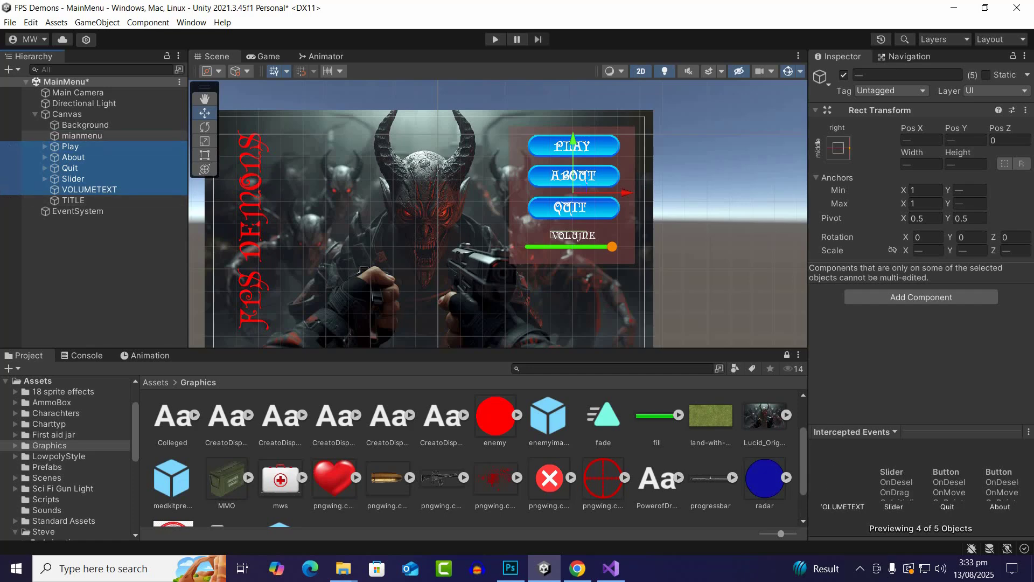
left_click_drag(73, 147, 81, 135)
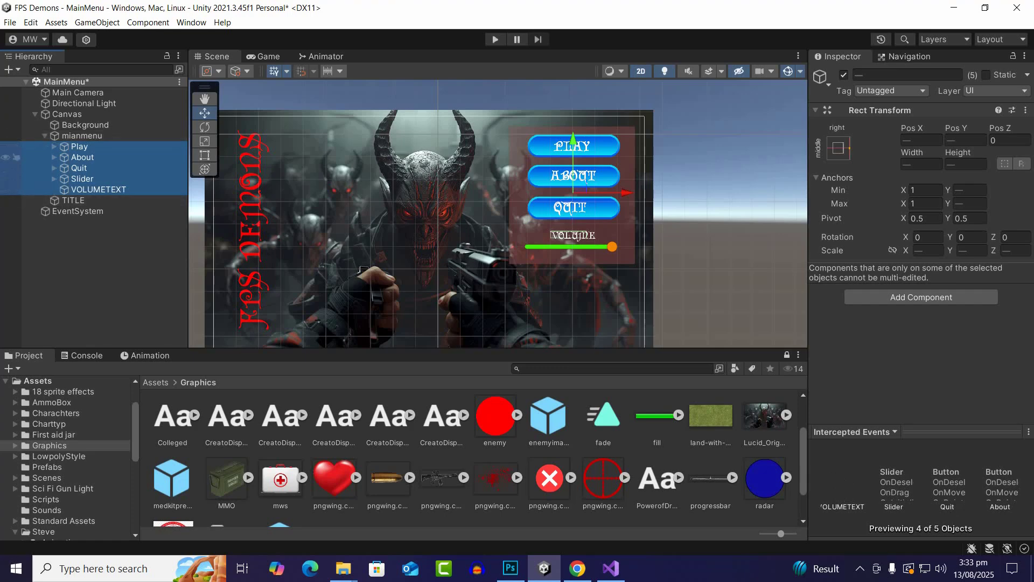
left_click(45, 136)
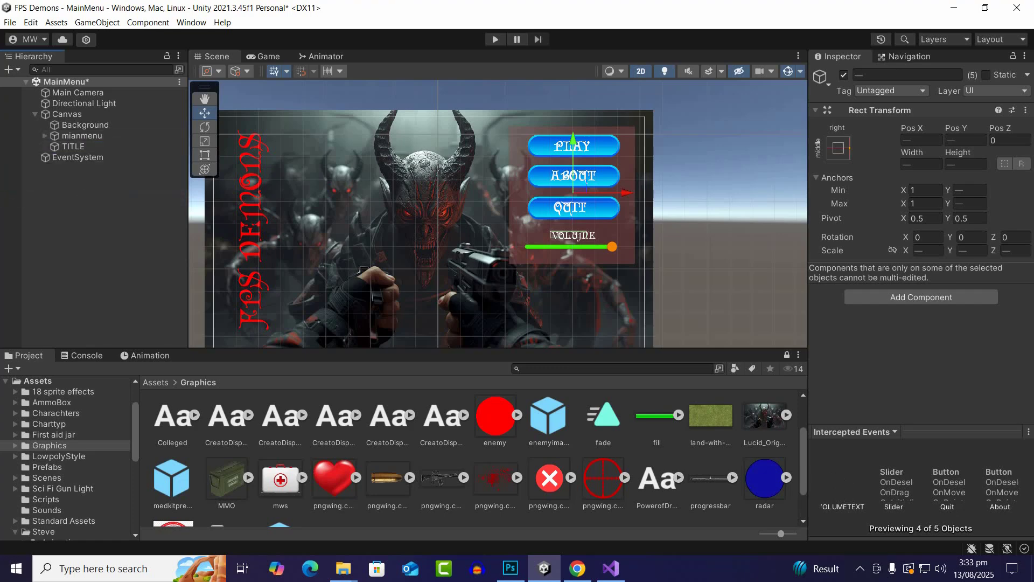
Duplicate the mianmenu panel with its children and deactivate the original mianmenu
left_click(81, 136)
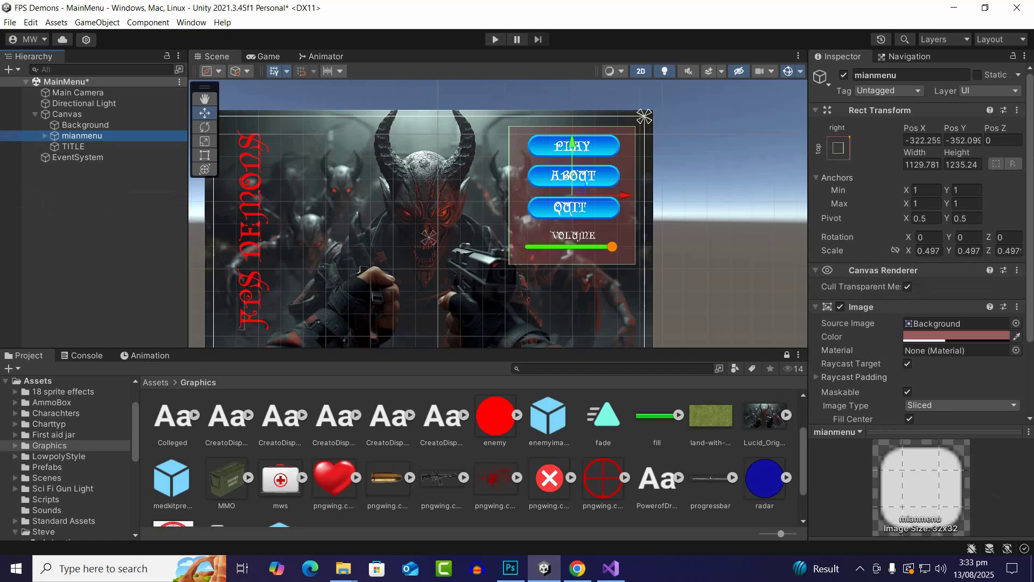
key("ctrl+d")
right_click(85, 157)
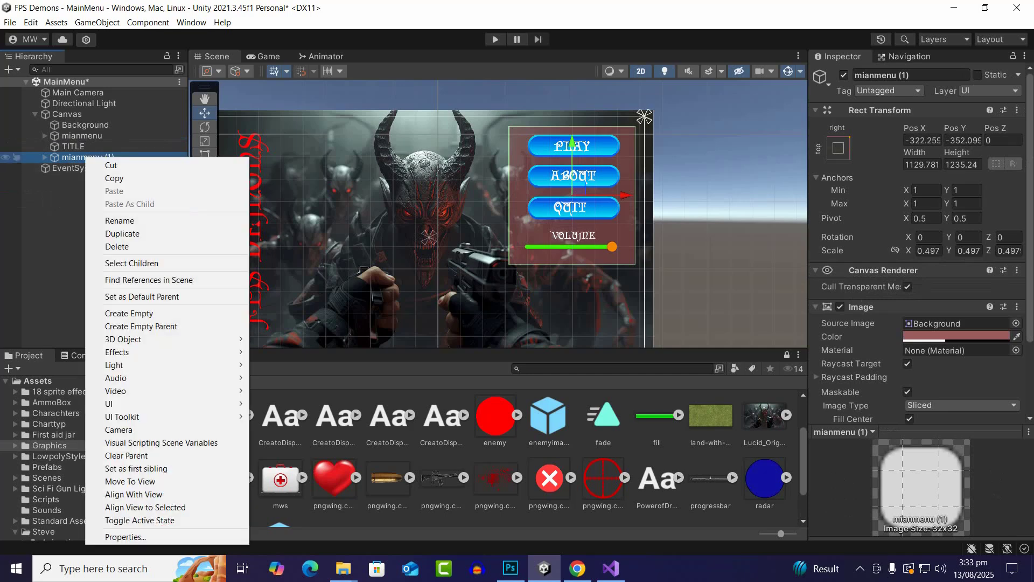
left_click(85, 125)
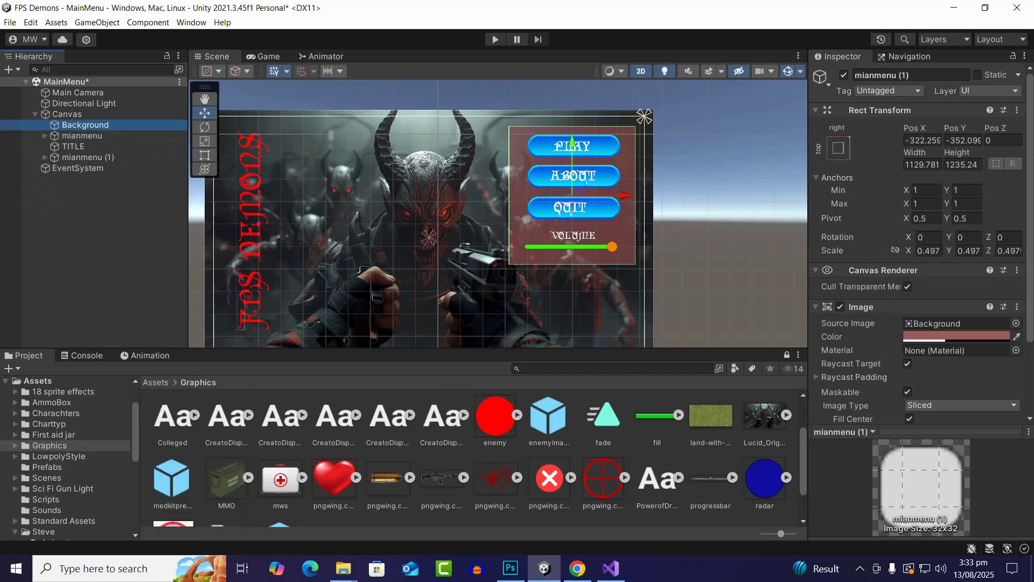
left_click(82, 136)
left_click(844, 75)
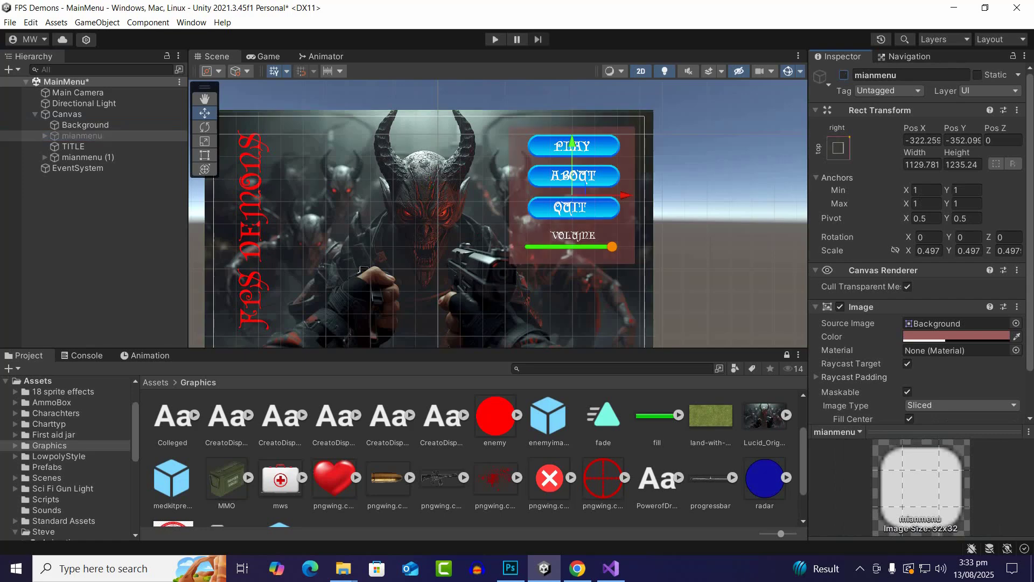
Rename the duplicated panel as aboutmenu and expand its child objects in the hierarchy
left_click(81, 158)
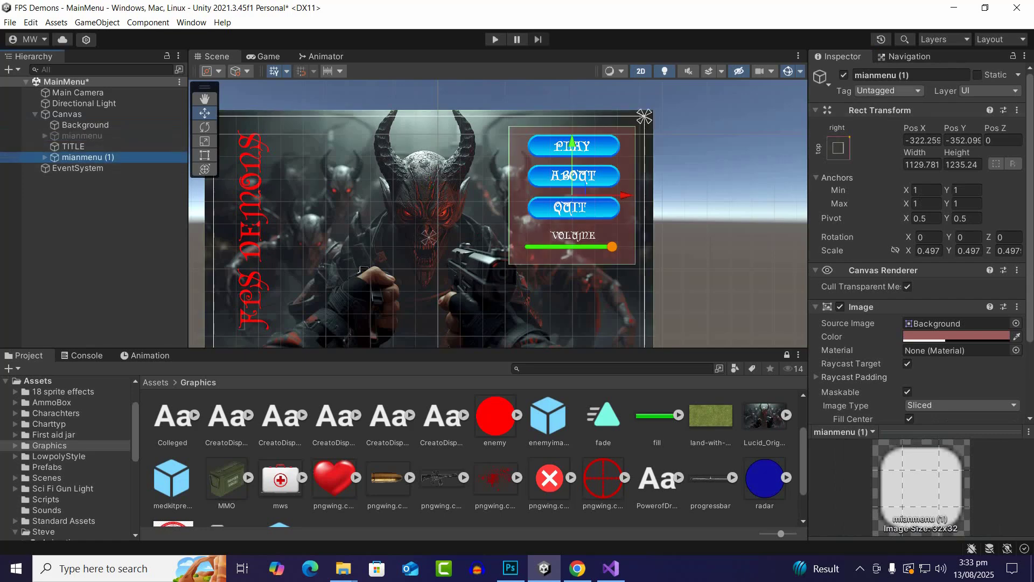
left_click(911, 75)
type("abo")
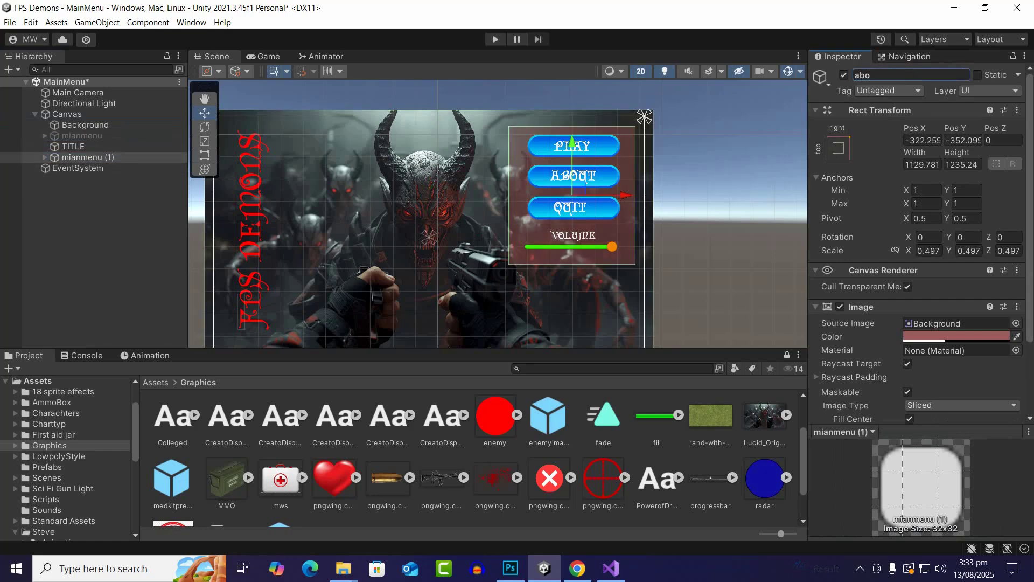
type("utmenu")
key("Return")
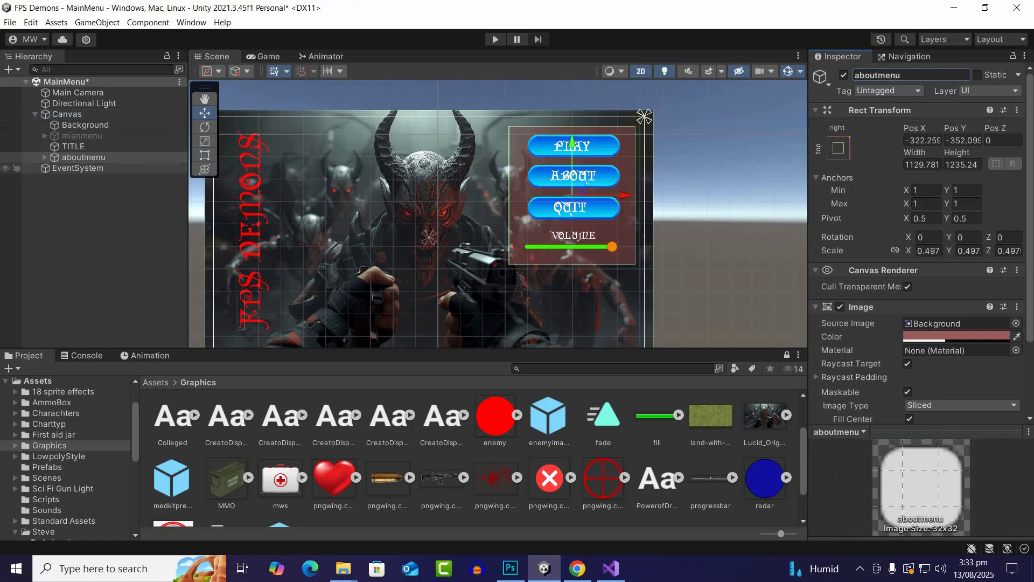
scroll(544, 159, "up", 3)
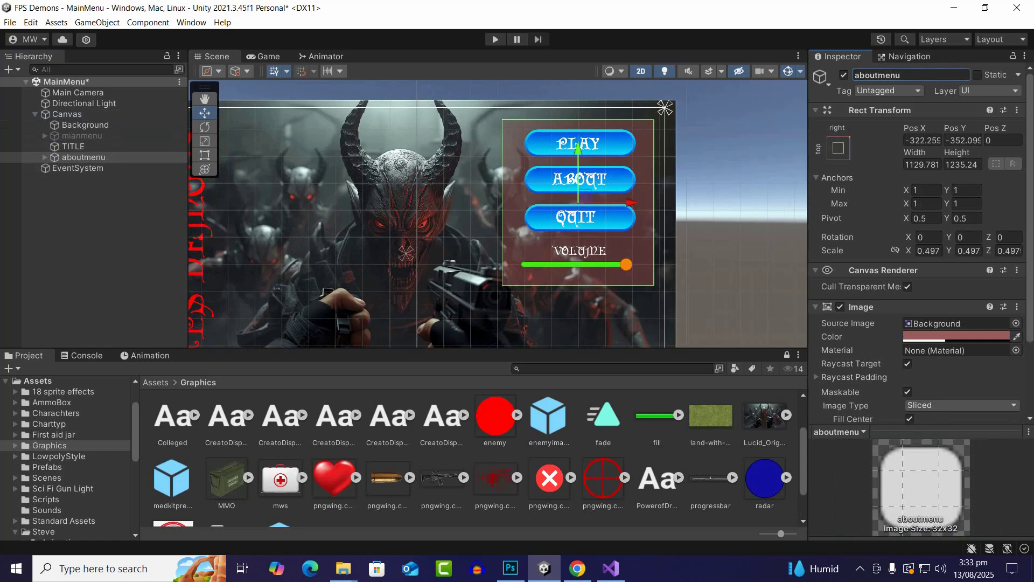
left_click(45, 157)
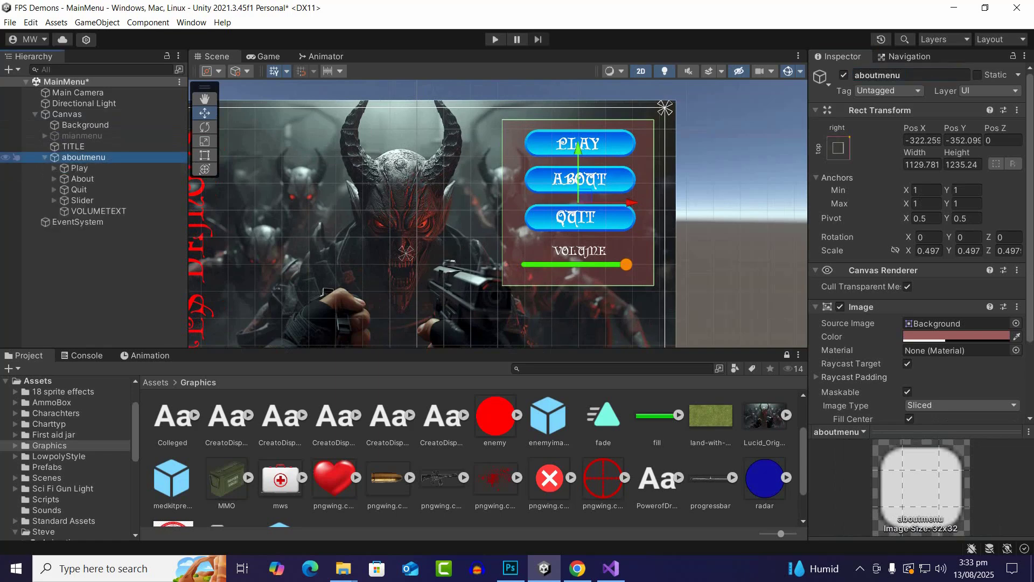
Delete VOLUMETEXT and Slider from the aboutmenu panel
left_click(86, 211)
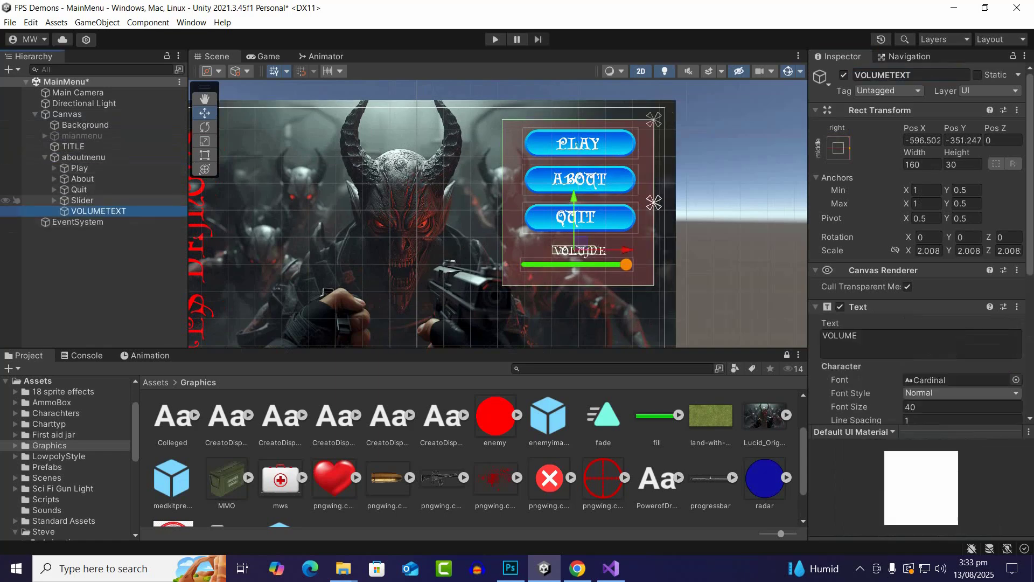
key("Delete")
left_click(82, 200)
key("Delete")
Move the aboutmenu panel's Quit button straight down to the panel's lower edge, at about Pos Y -1066
left_click(80, 189)
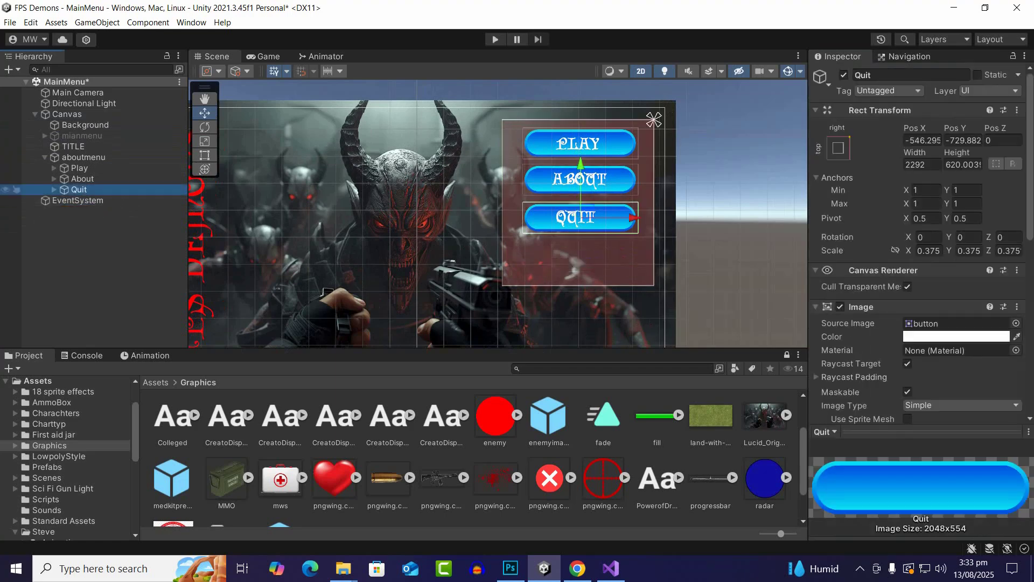
scroll(574, 187, "up", 2)
left_click_drag(582, 183, 582, 231)
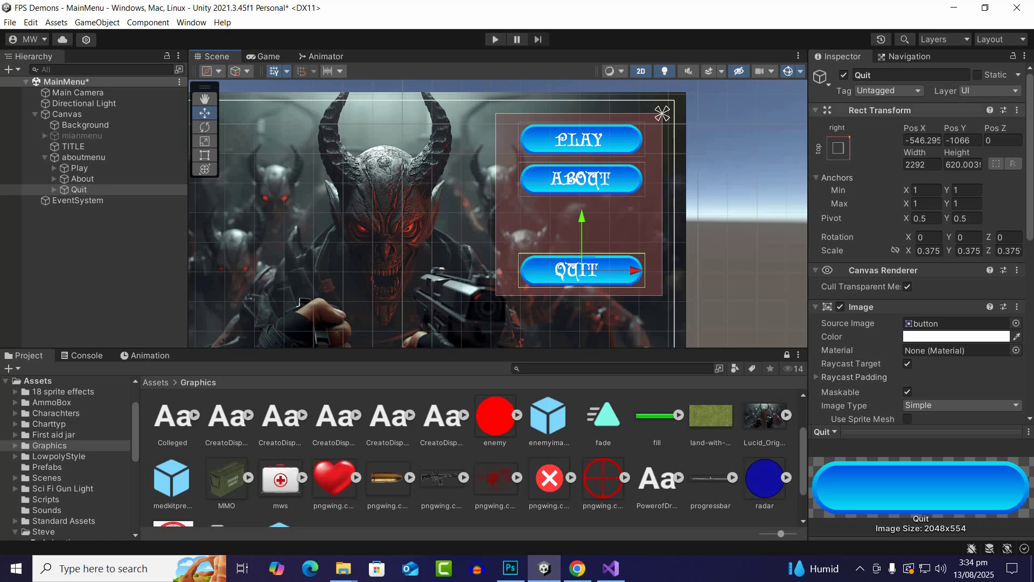
Rename aboutmenu's Quit button as Back and change the text of its quittext child to "Back"
left_click(54, 190)
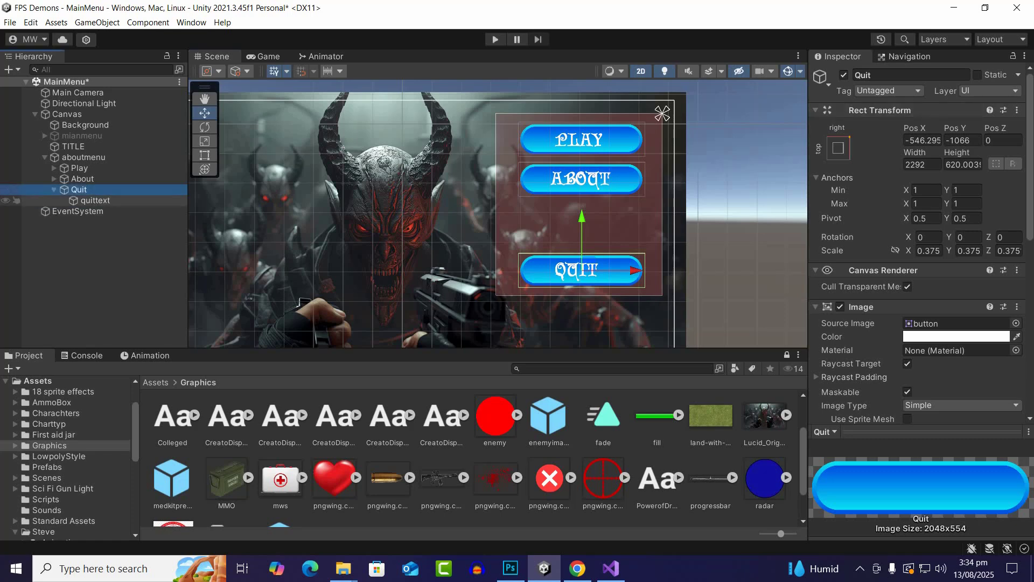
left_click(894, 75)
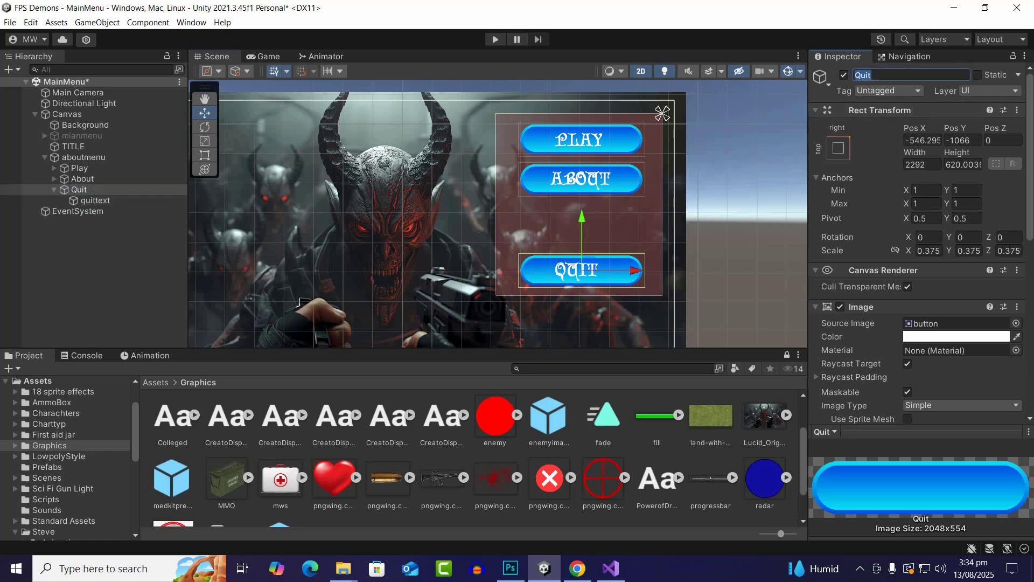
type("Back")
key("Return")
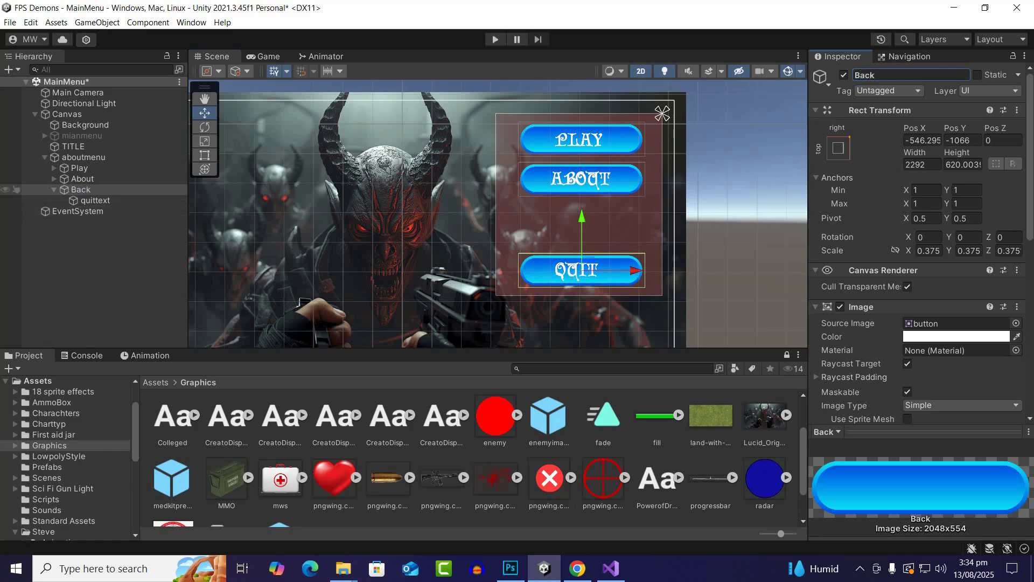
left_click(95, 201)
left_click(864, 341)
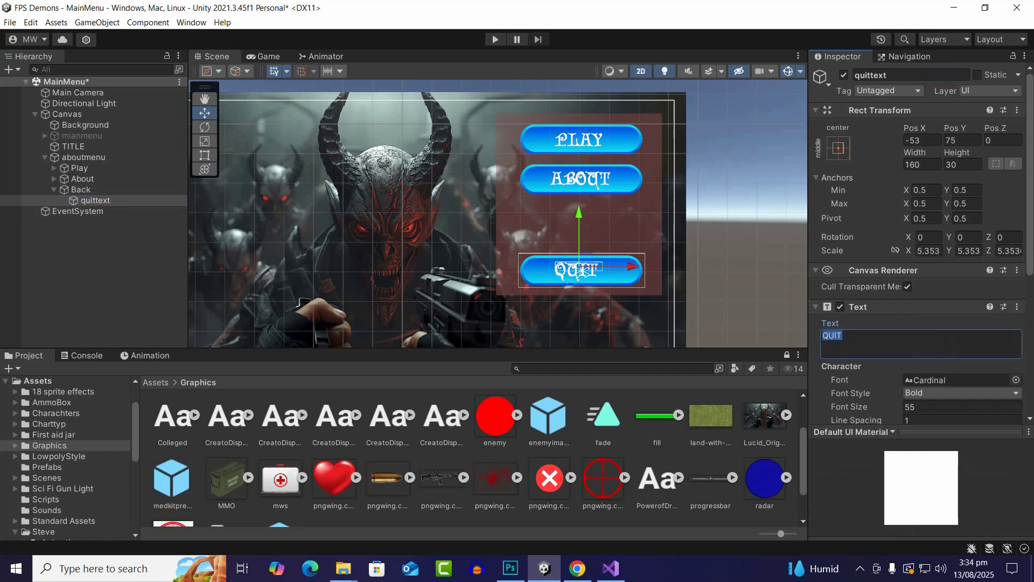
type("Back")
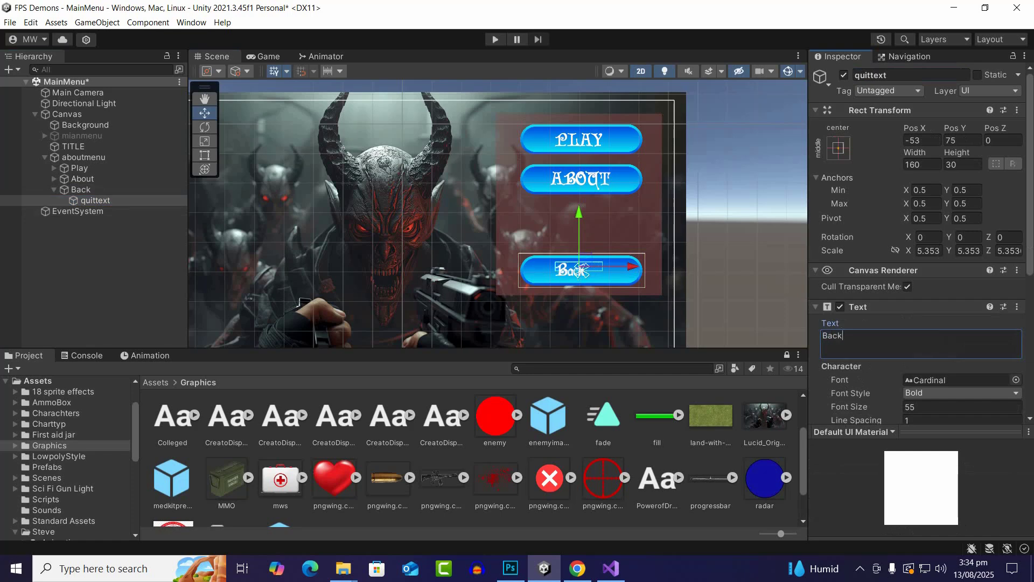
Delete the About and Play buttons from the aboutmenu panel
left_click(81, 189)
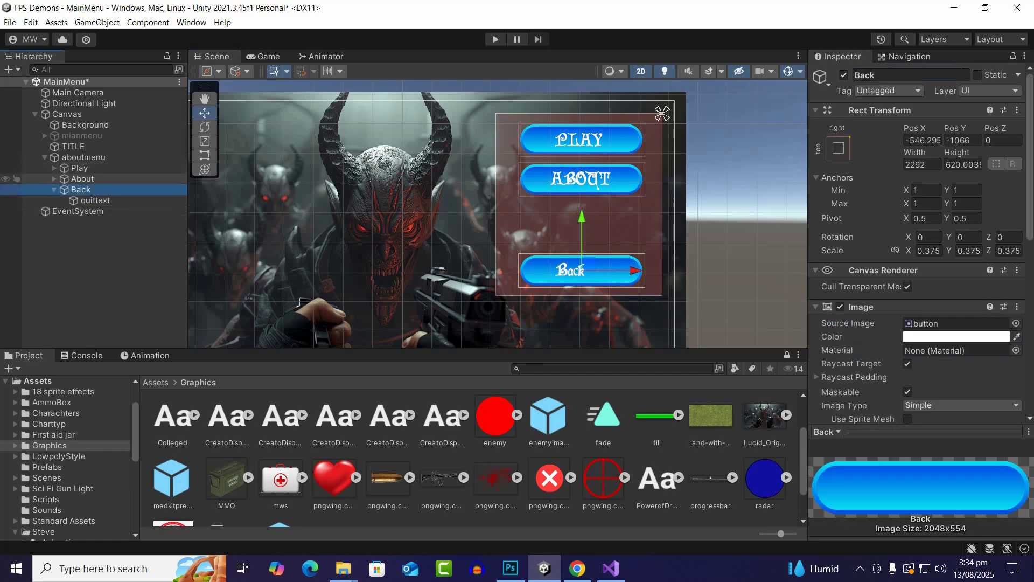
left_click(82, 179)
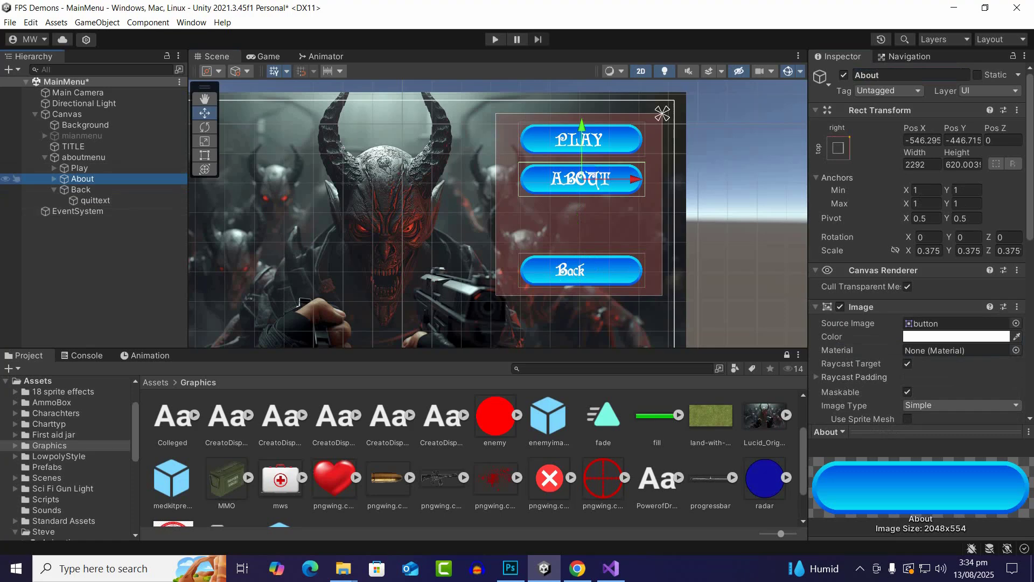
key("Delete")
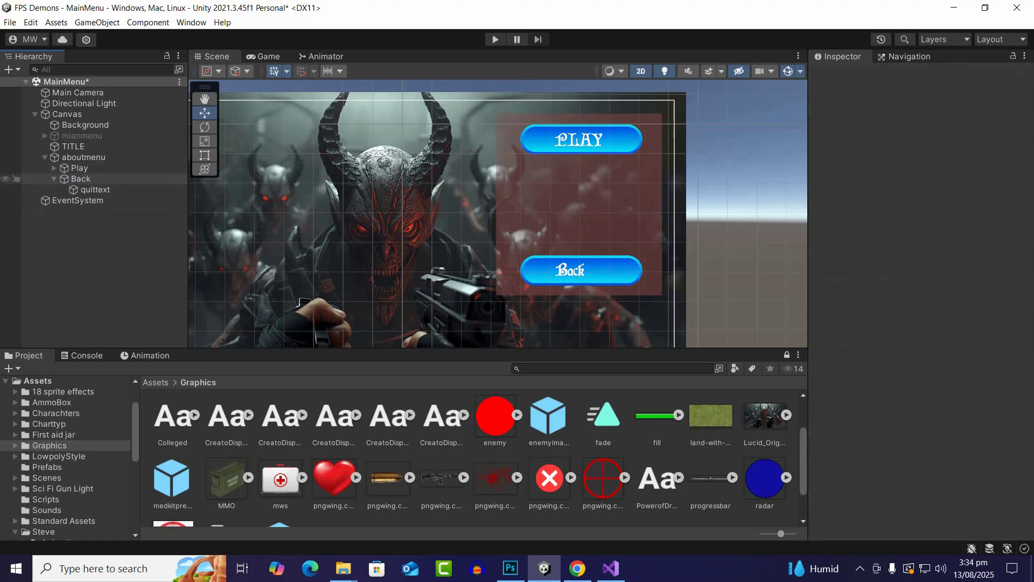
left_click(80, 169)
key("Delete")
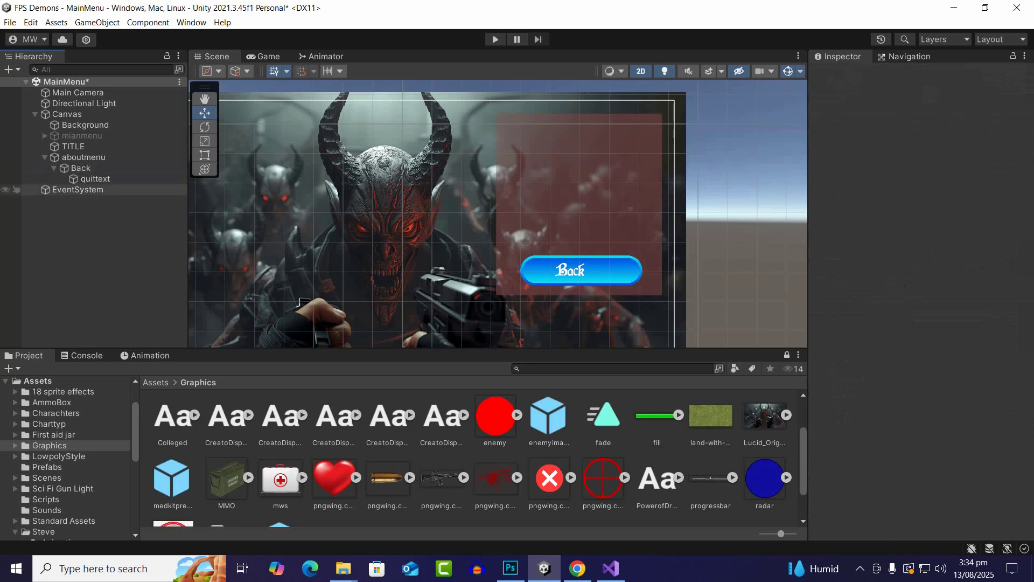
Add a legacy UI Text object under Canvas and name it "about text"
left_click(84, 157)
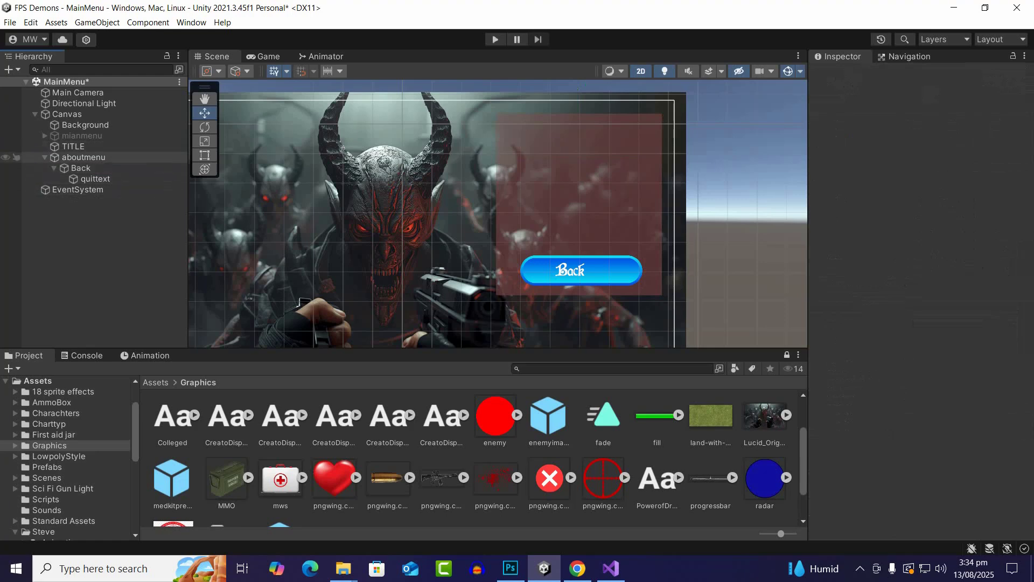
left_click(64, 113)
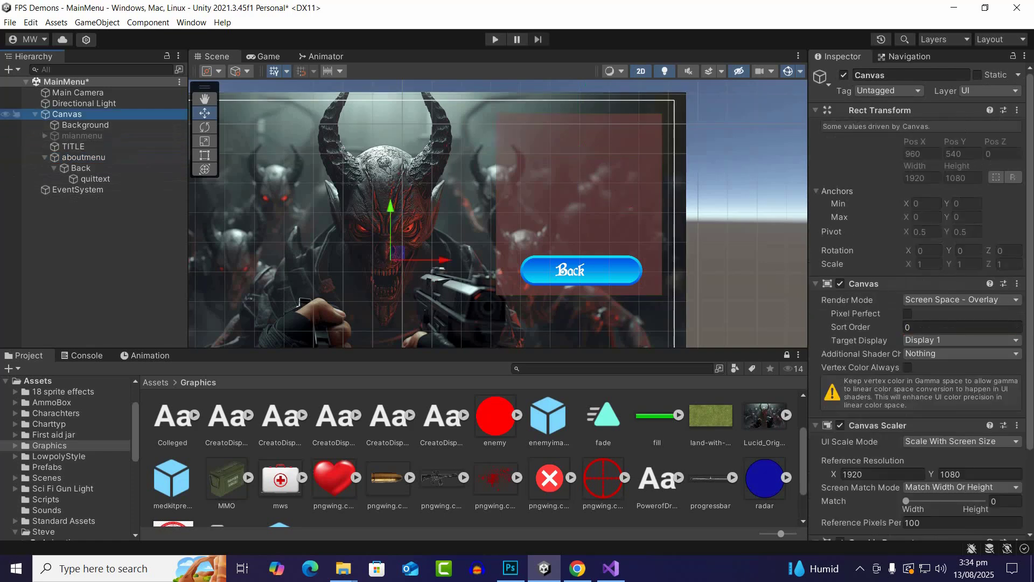
right_click(64, 113)
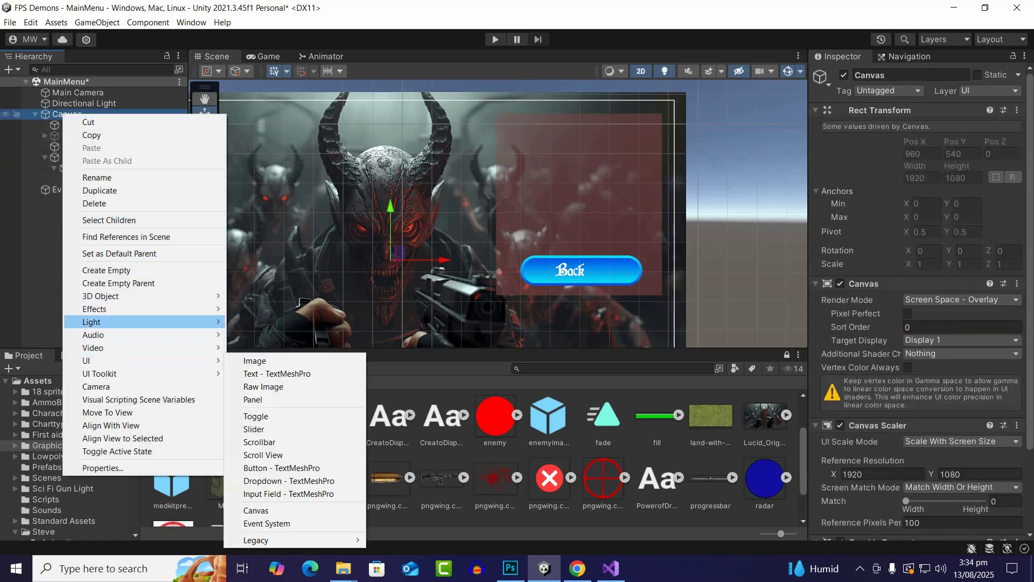
mouse_move(107, 360)
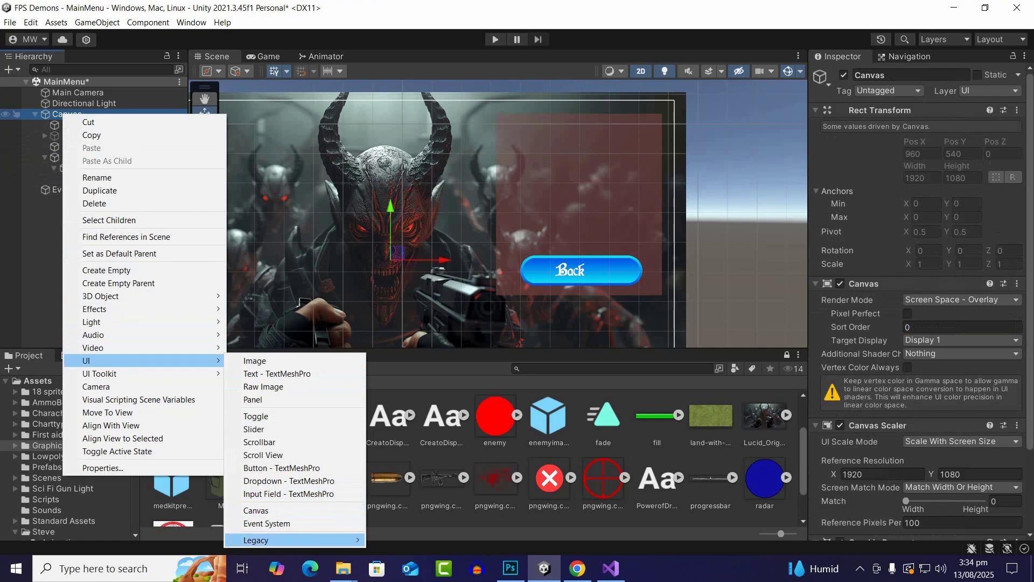
mouse_move(291, 540)
left_click(390, 501)
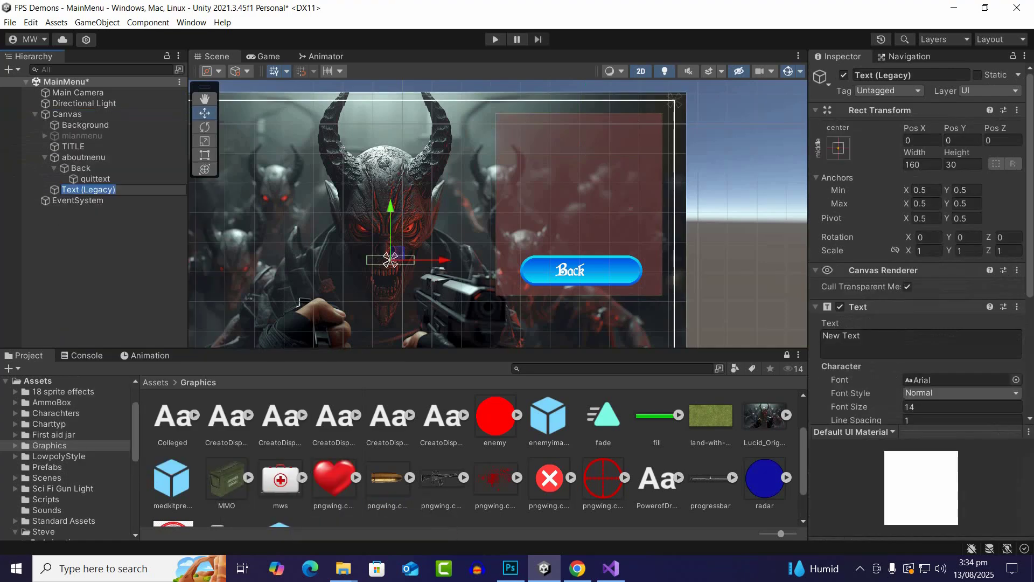
type("ab")
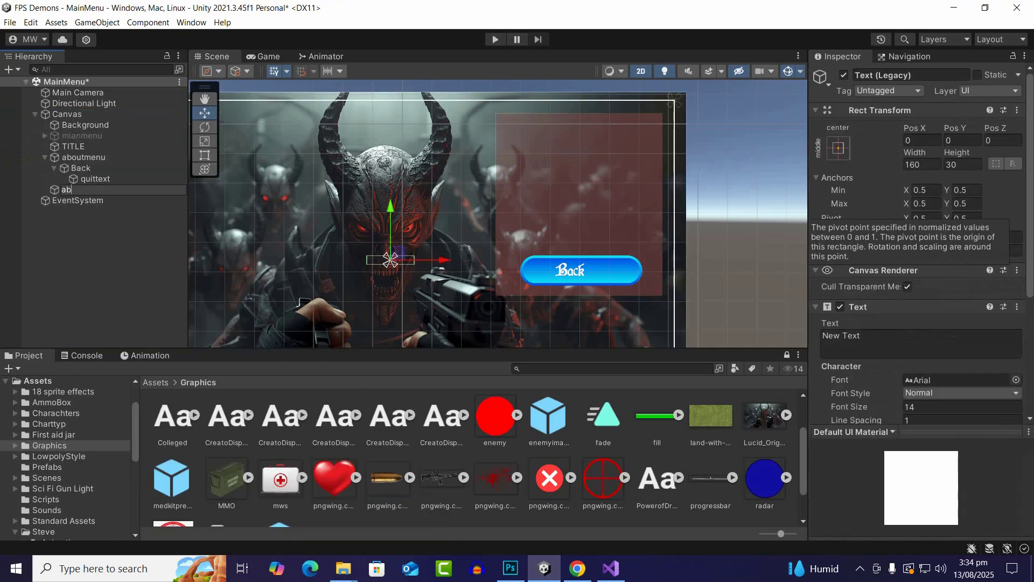
type("out text")
key("Return")
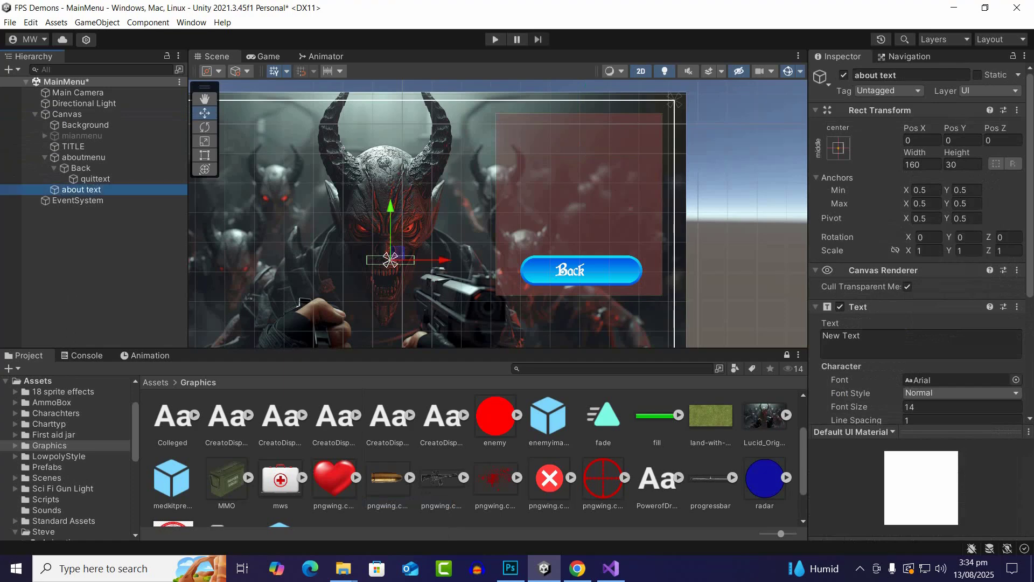
Move about text horizontally over the red panel to about Pos X 600, and set its horizontal and vertical overflow to Overflow
scroll(494, 256, "up", 1)
left_click_drag(441, 260, 632, 260)
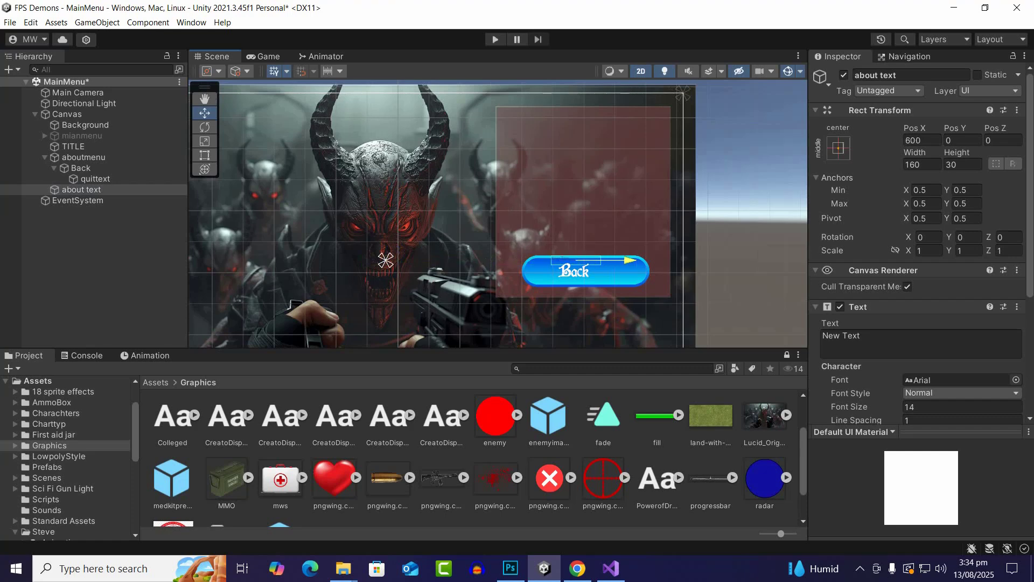
scroll(916, 243, "down", 4)
left_click(961, 342)
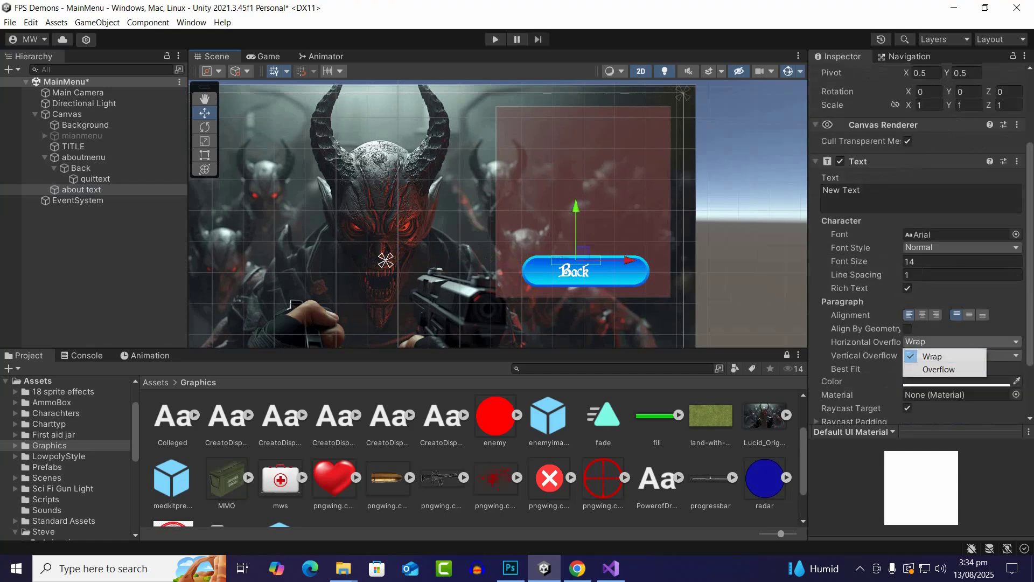
left_click(939, 369)
left_click(962, 355)
left_click(939, 383)
Set the color of about text to white, FFFFFF
scroll(940, 377, "down", 2)
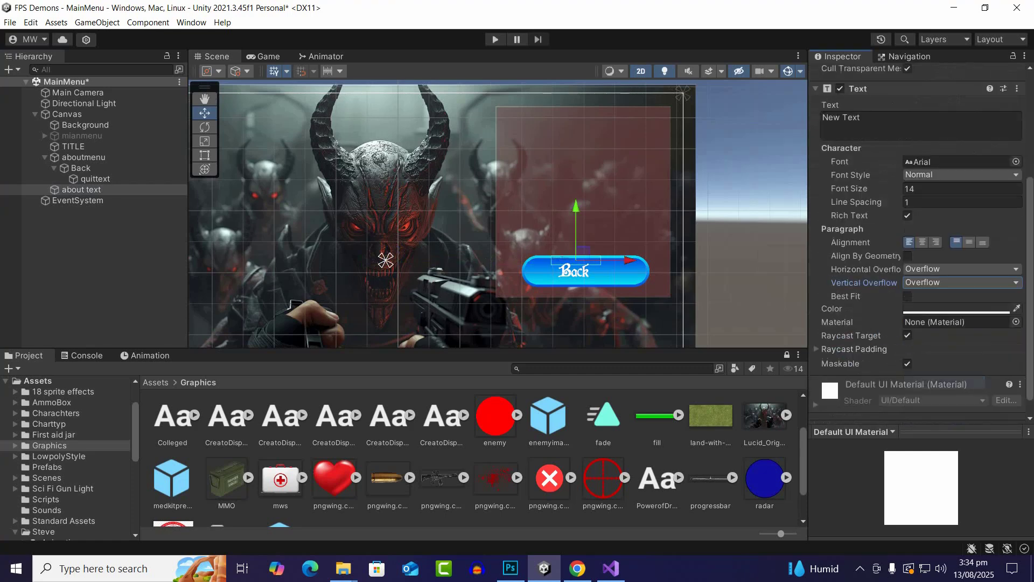
left_click(959, 309)
left_click(916, 300)
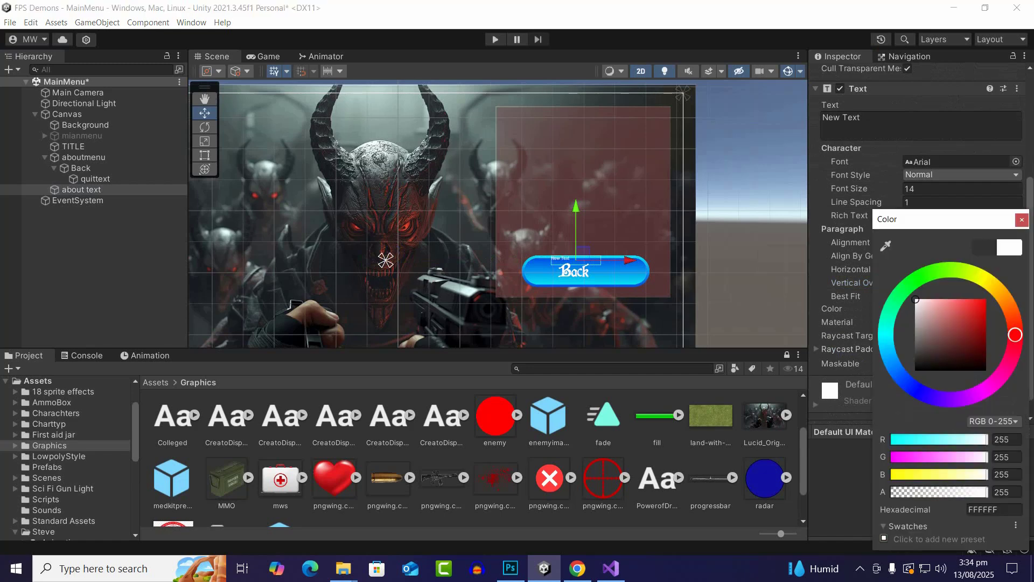
Move about text up near the red panel's upper edge and set its font size to 36
left_click_drag(576, 220, 576, 82)
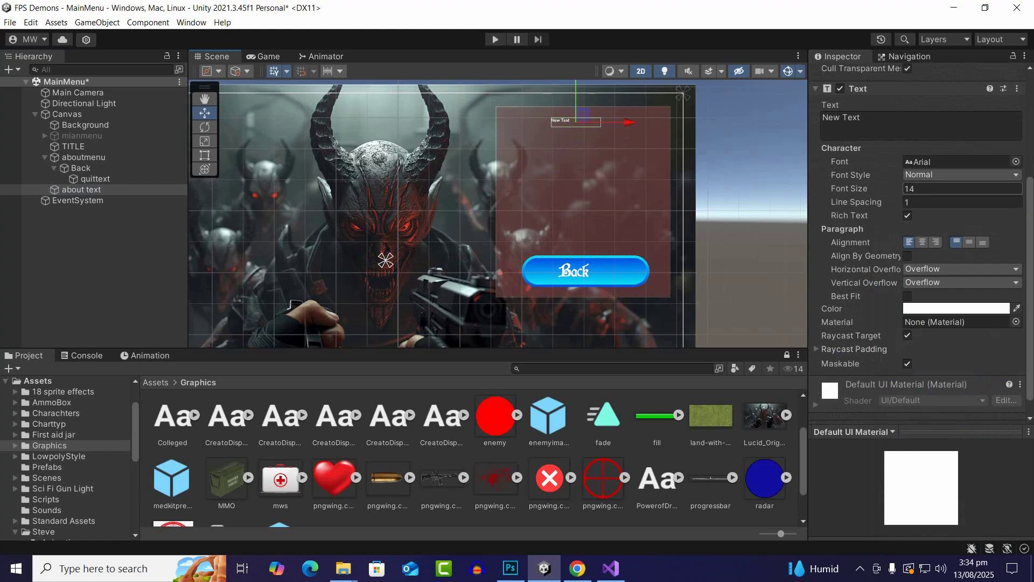
left_click(937, 188)
type("36")
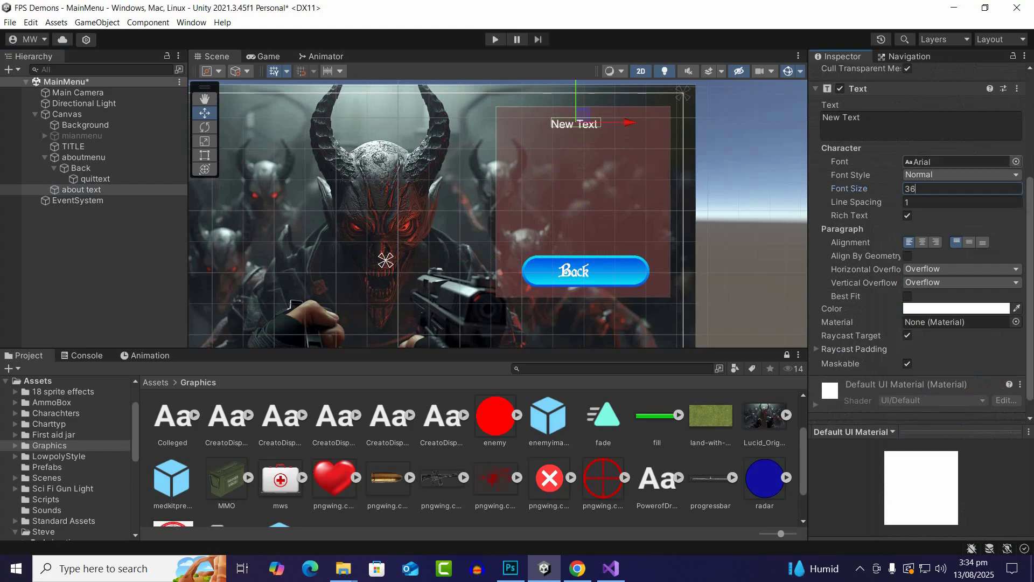
Replace the content of about text with three lines: "This game is based on a", "unity course on youtube" and "channel (incern)"
left_click(911, 125)
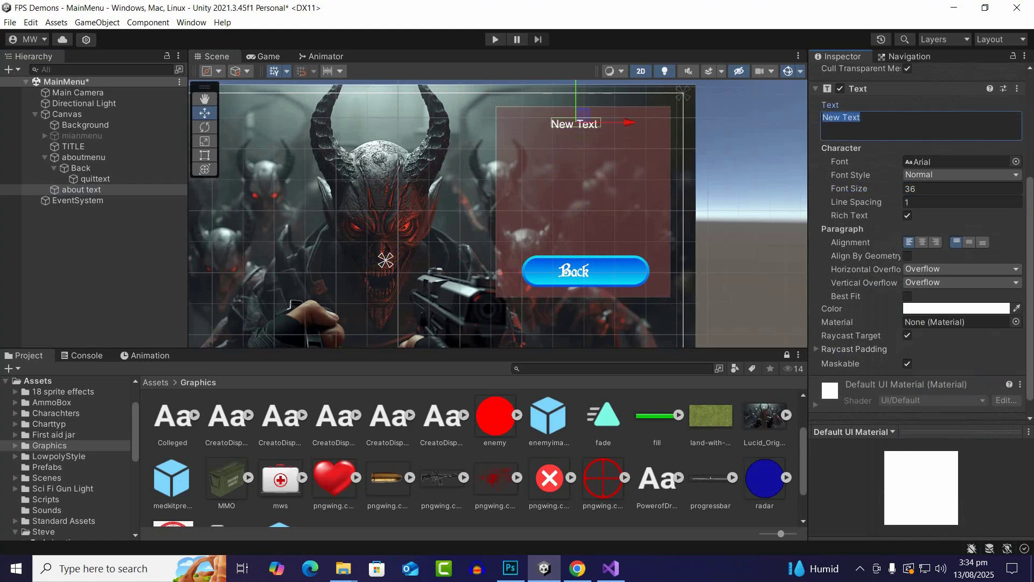
type("This ")
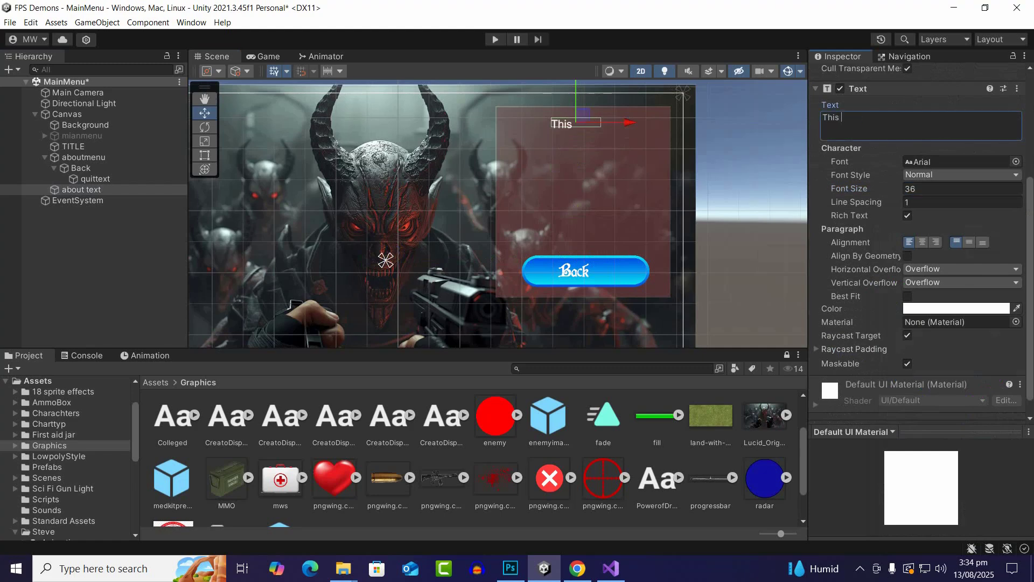
type("game is base")
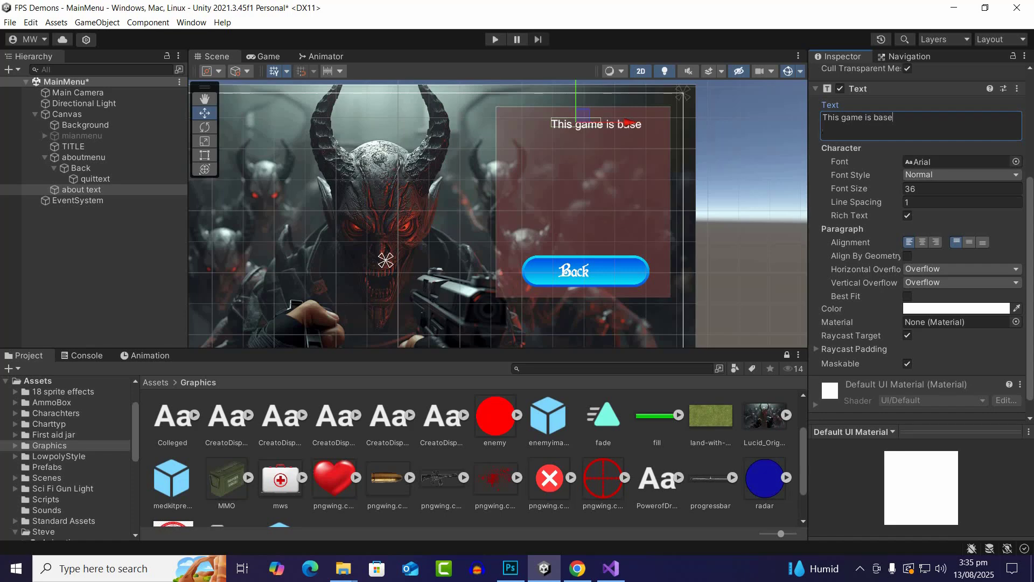
type("d on")
key("BackSpace")
key("BackSpace")
type("on a ]")
key("BackSpace")
type("unity cou")
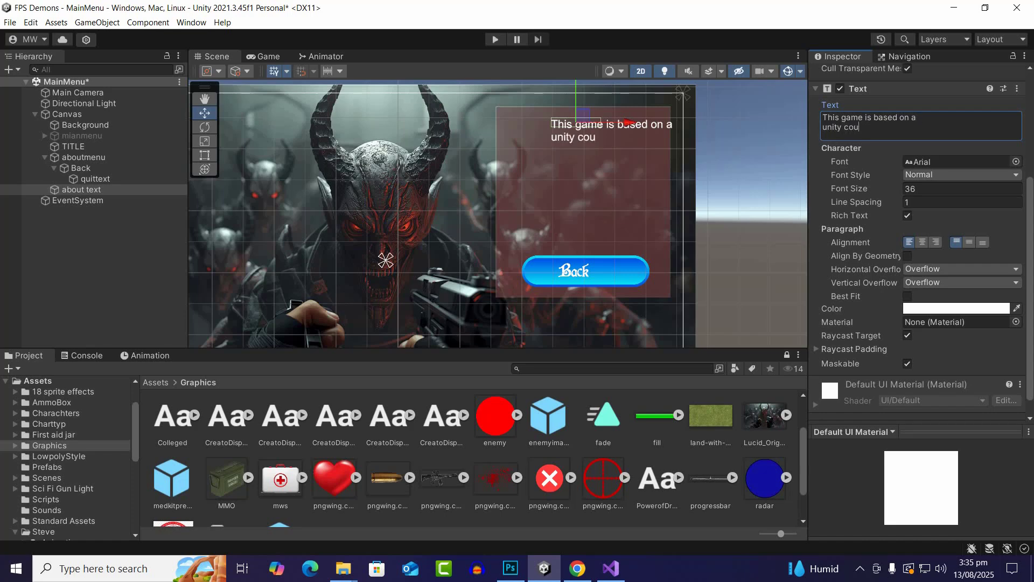
type("rse at")
key("BackSpace")
key("BackSpace")
type("i")
key("BackSpace")
type("on youtube")
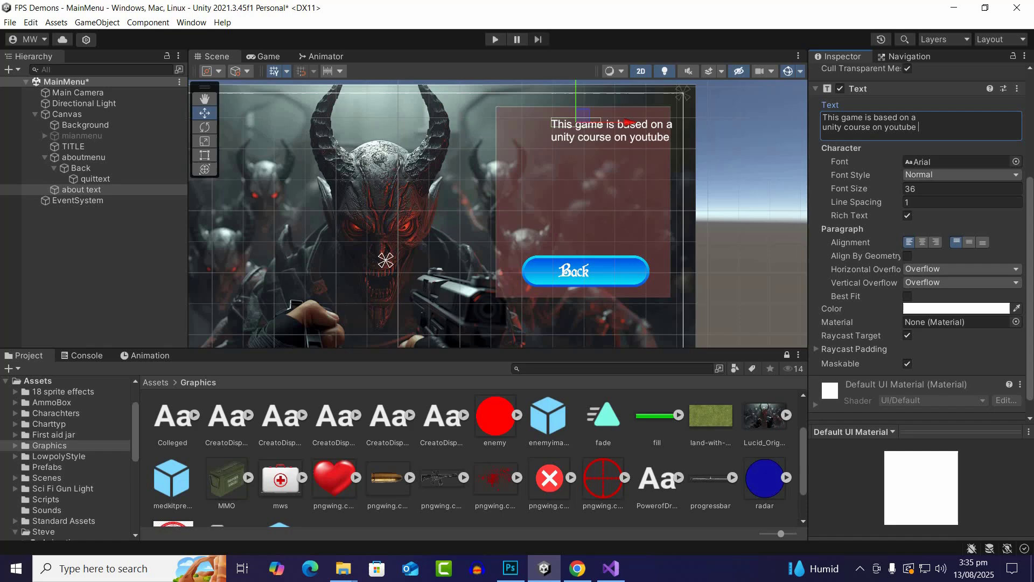
key("Return")
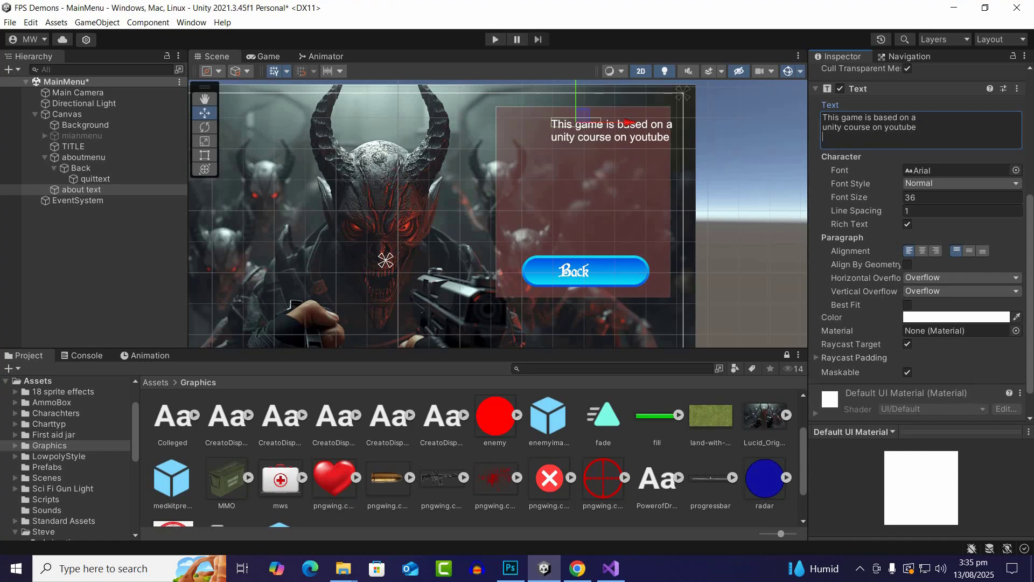
type("chann")
type("el ")
type("()")
type("incern")
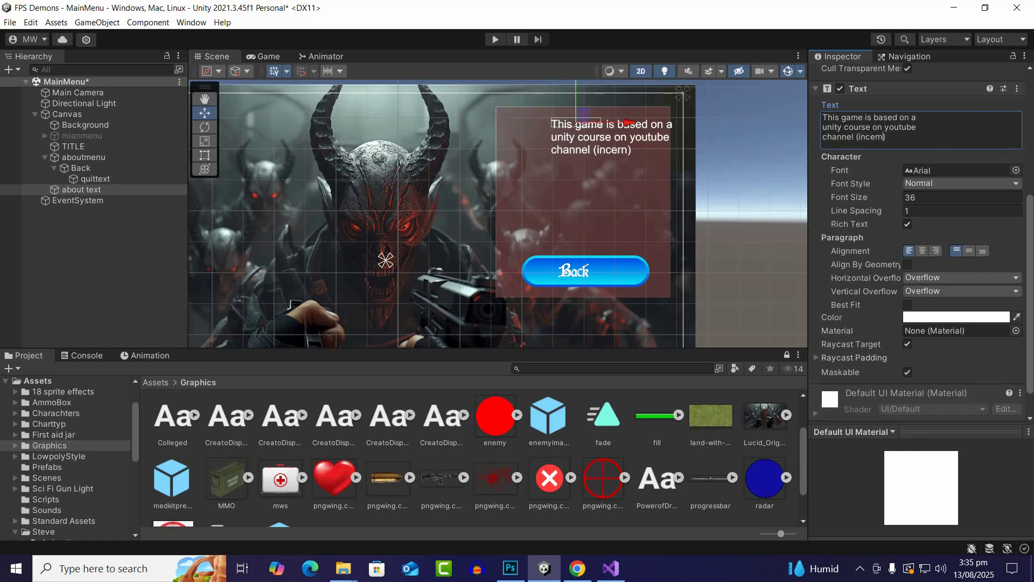
Shift about text slightly down and to the left so its three lines fit inside the red panel
left_click_drag(576, 100, 576, 117)
left_click_drag(628, 139, 606, 139)
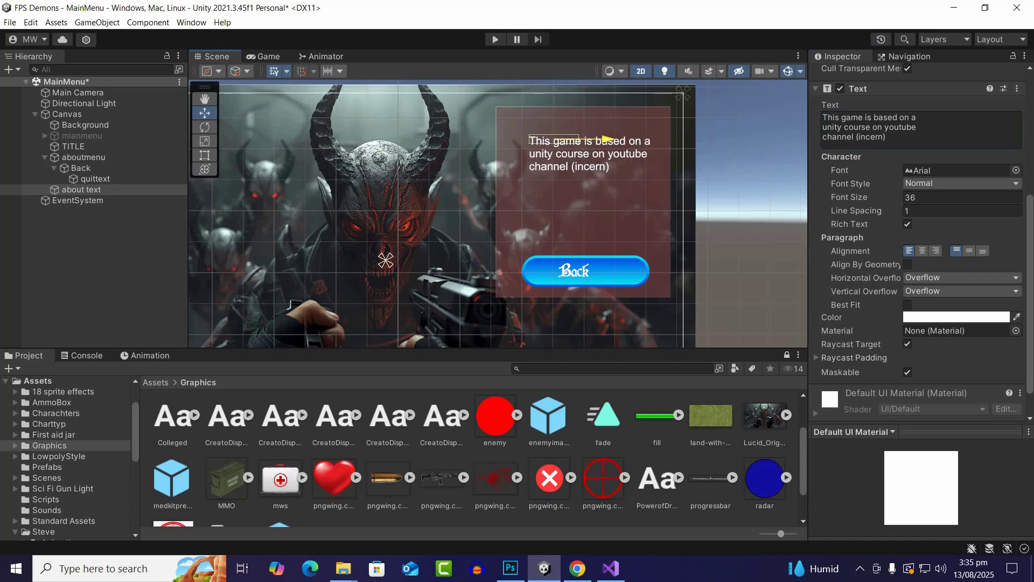
scroll(560, 138, "up", 2)
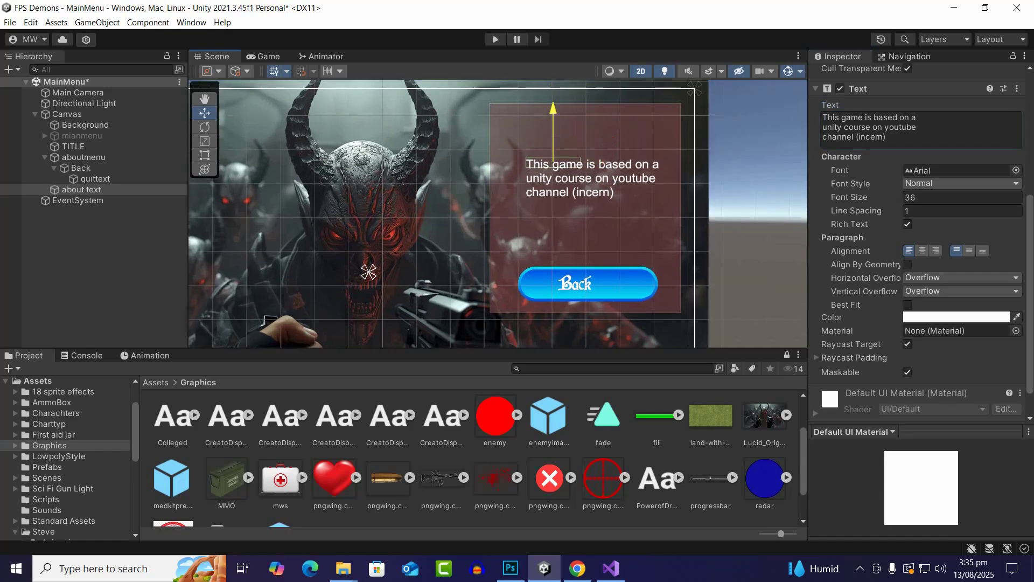
scroll(615, 237, "down", 3)
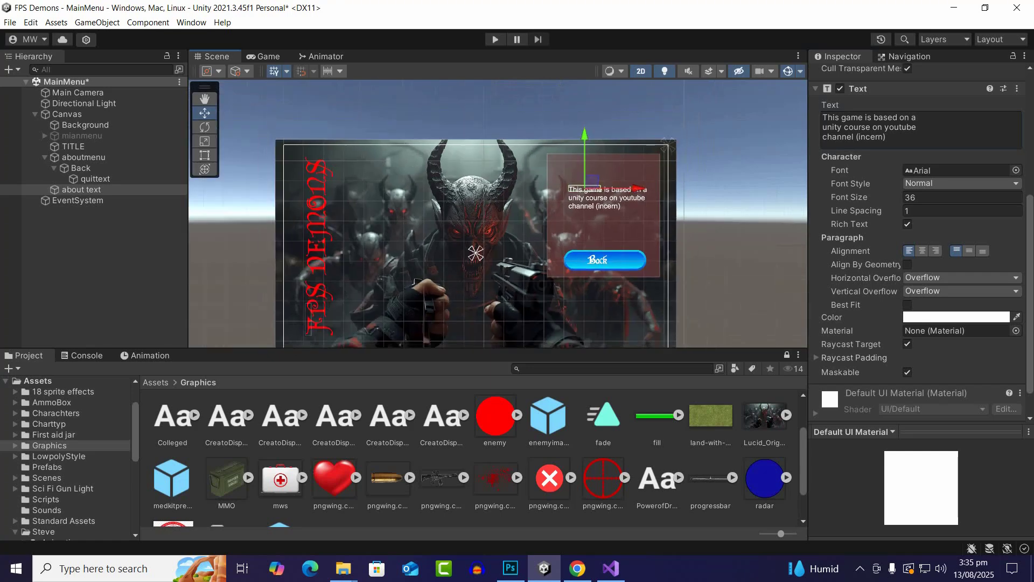
Clear the object selection and save the MainMenu scene
left_click(719, 202)
scroll(607, 214, "up", 7)
left_click(608, 209)
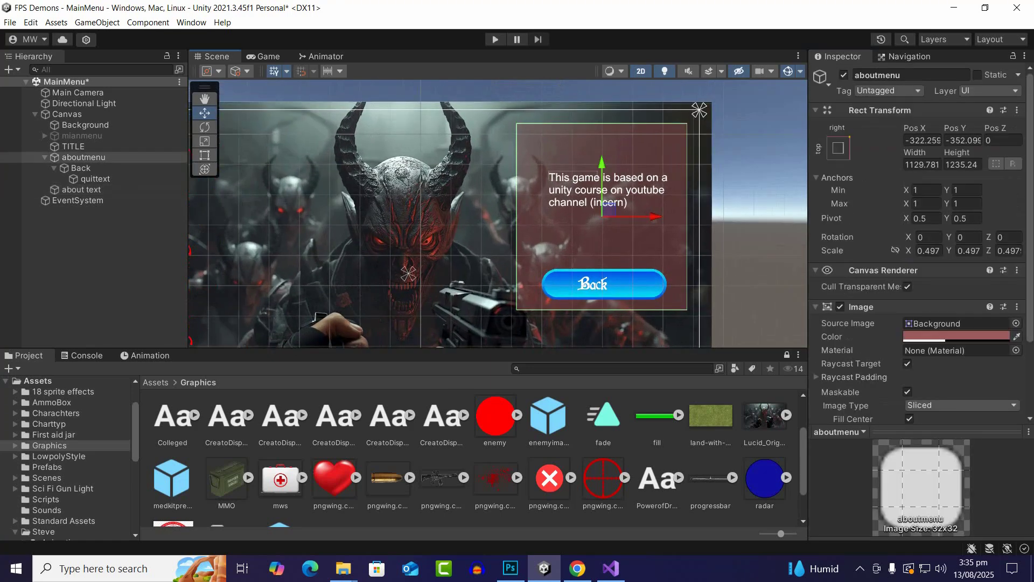
left_click(103, 258)
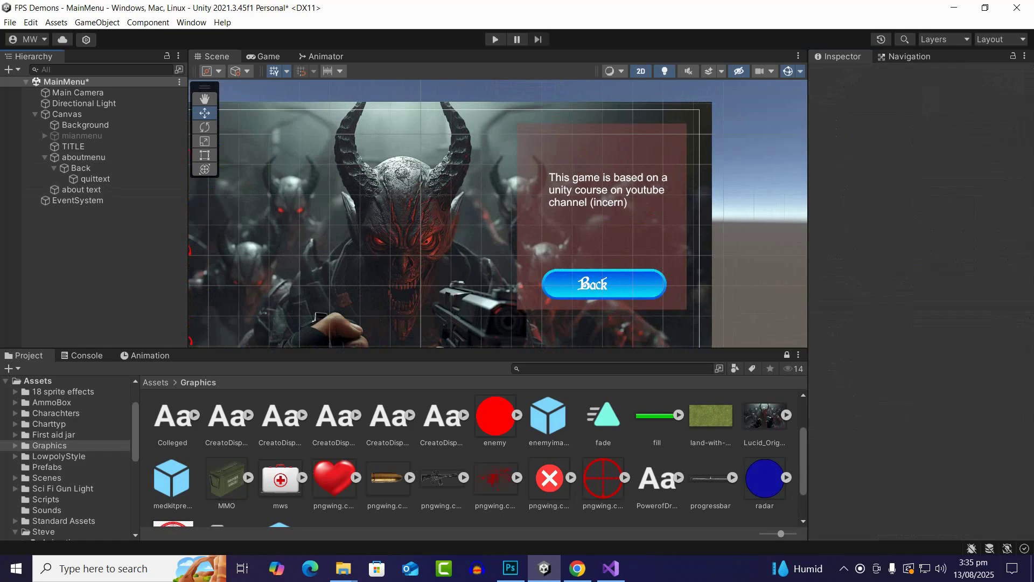
key("ctrl+s")
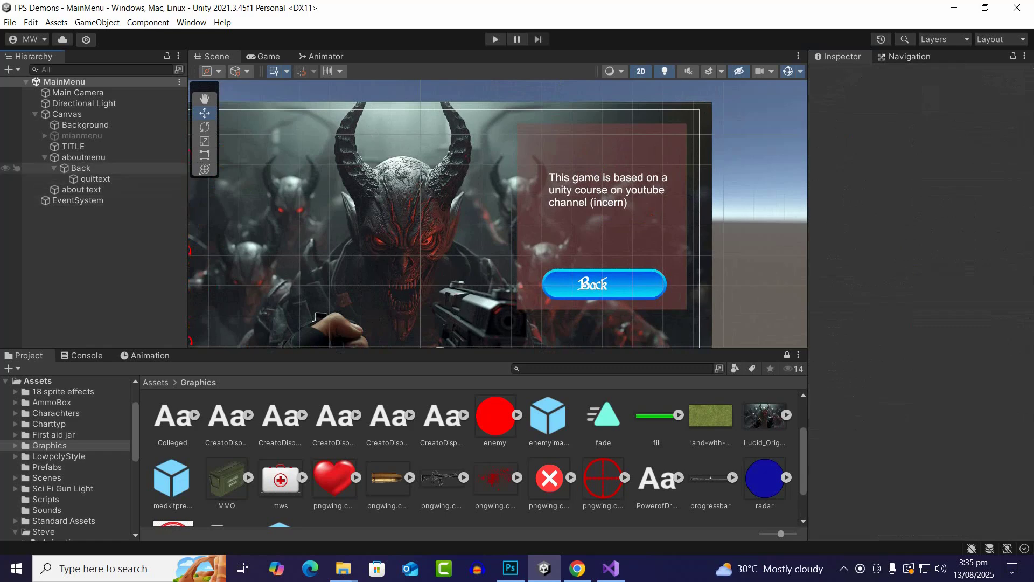
Make about text a child of aboutmenu and collapse the aboutmenu hierarchy
left_click(84, 157)
left_click(45, 157)
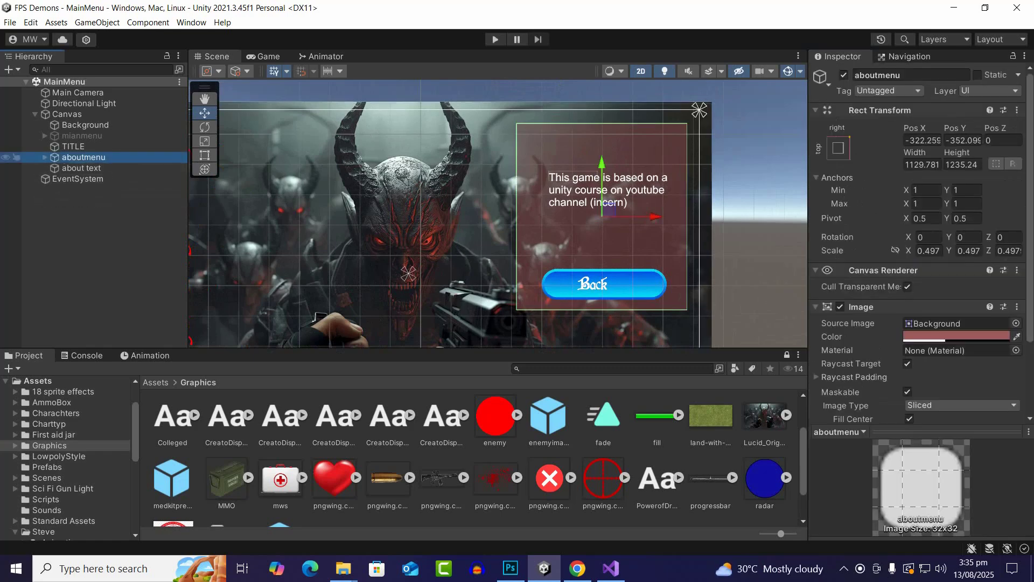
left_click_drag(89, 168, 83, 157)
left_click(45, 157)
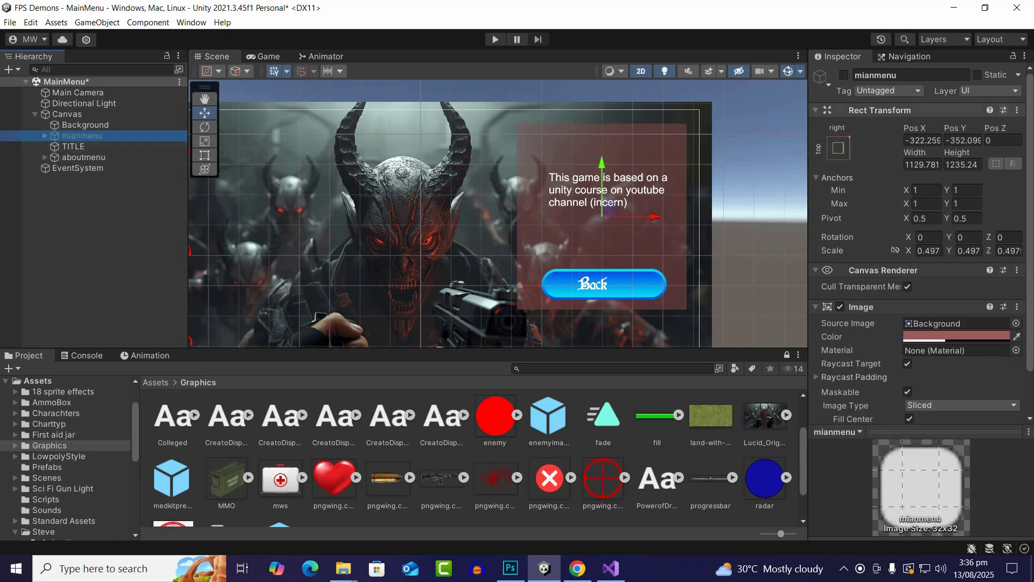
Activate the mianmenu panel and deactivate the aboutmenu panel
left_click(843, 75)
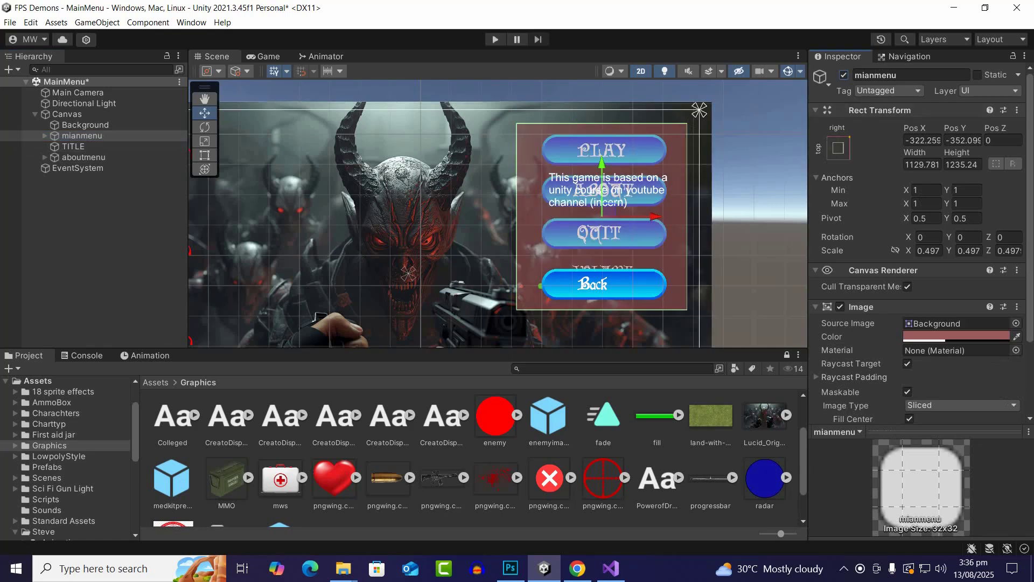
left_click(83, 157)
left_click(844, 75)
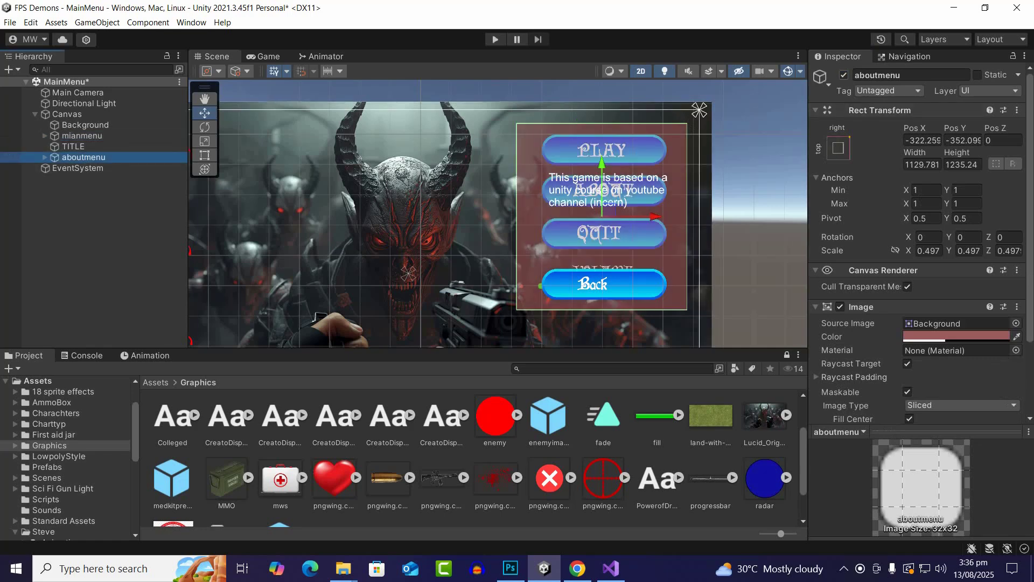
Select the About button inside mianmenu and bring its On Click event list into view
left_click(80, 136)
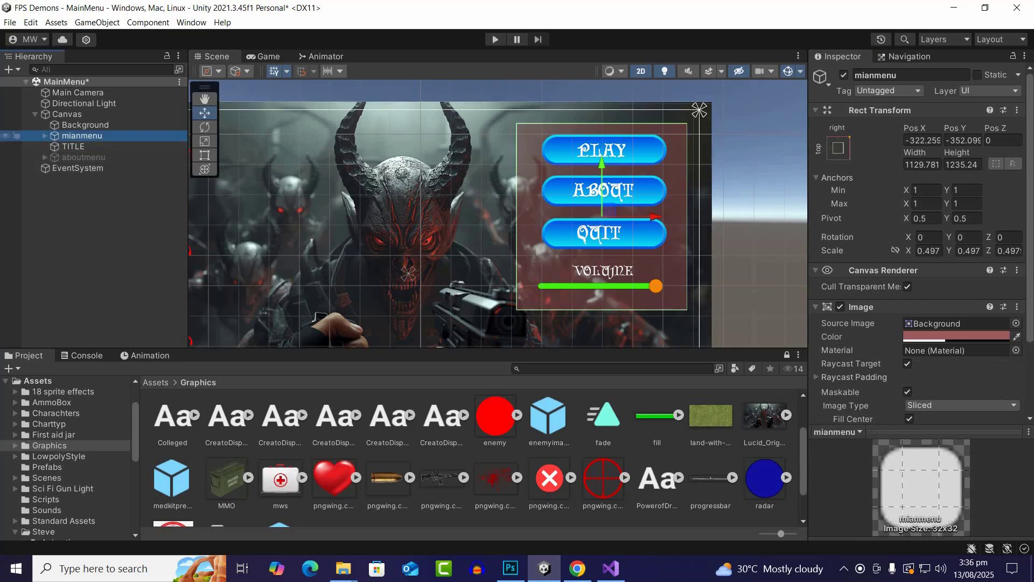
left_click(45, 136)
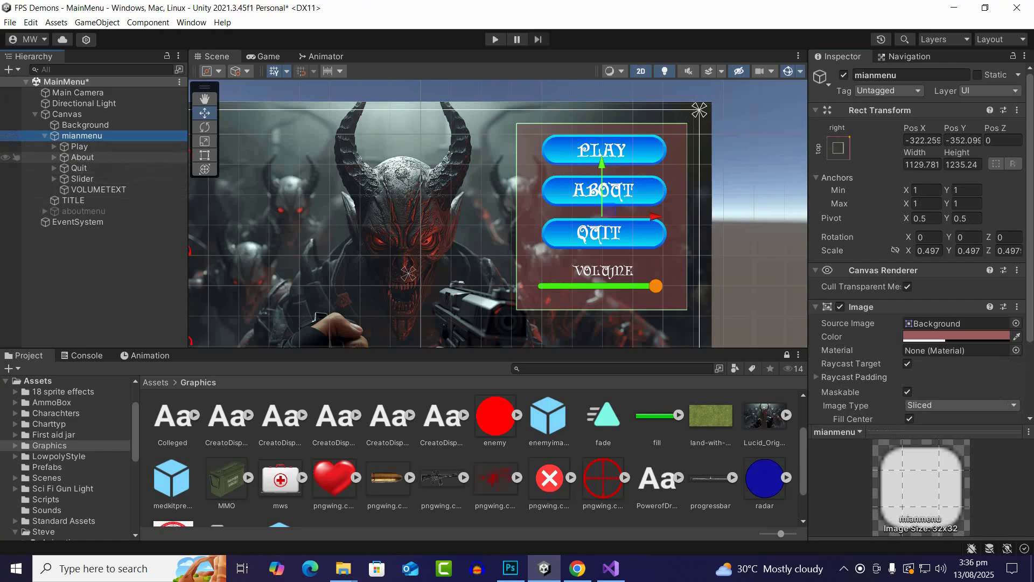
left_click(64, 157)
scroll(916, 243, "down", 6)
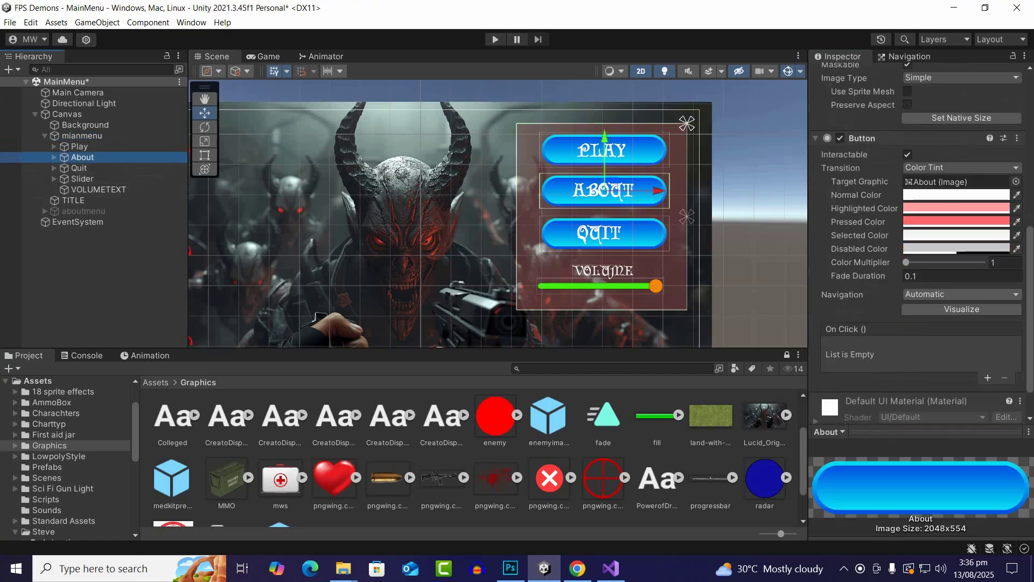
scroll(916, 242, "down", 2)
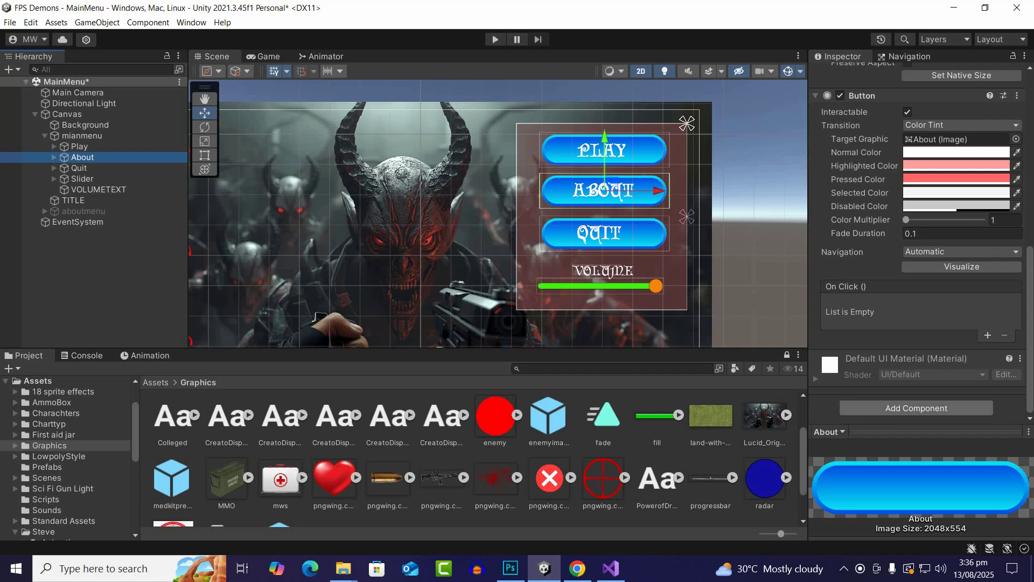
left_click(988, 336)
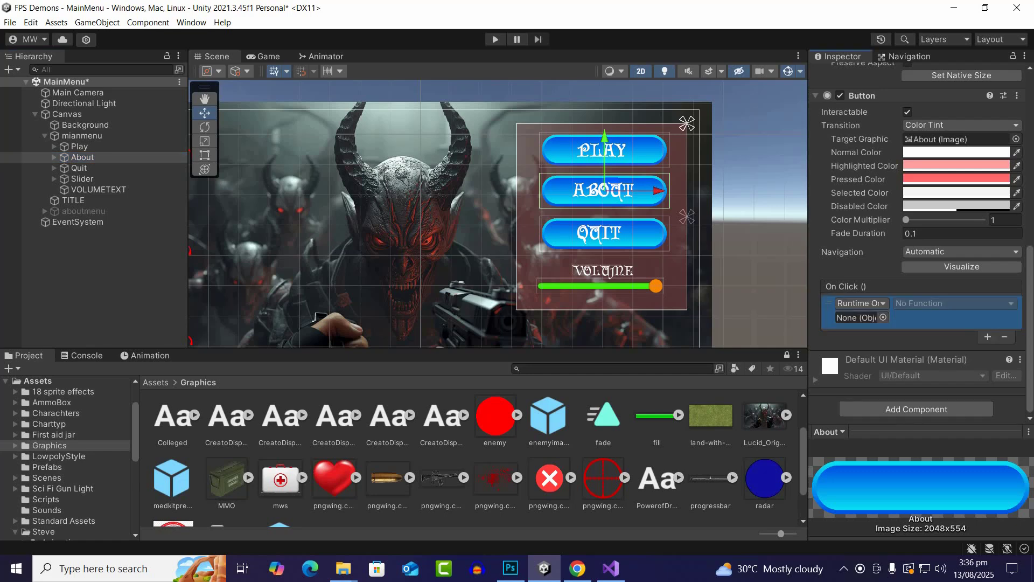
left_click(884, 317)
key("Escape")
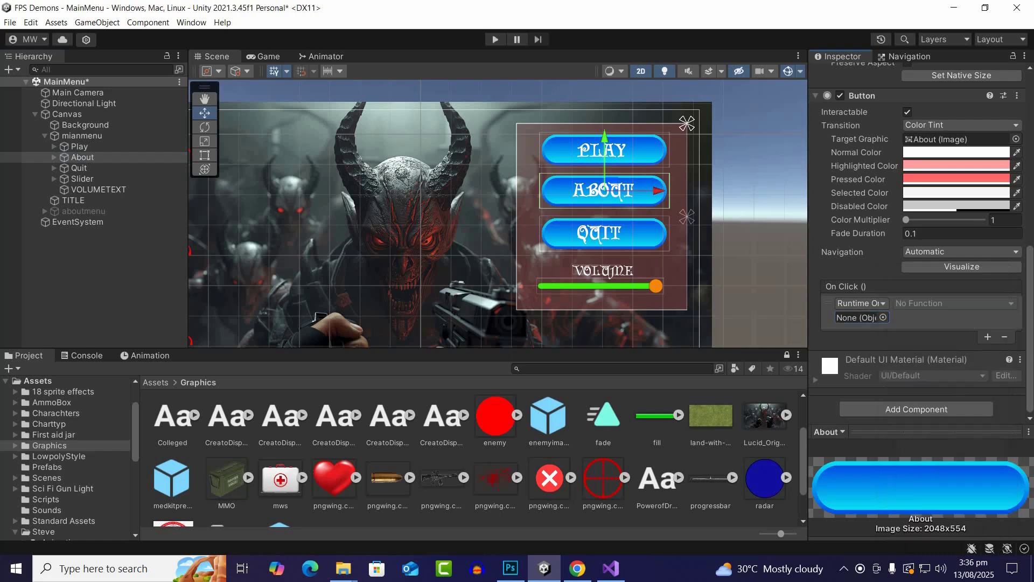
key("ctrl+z")
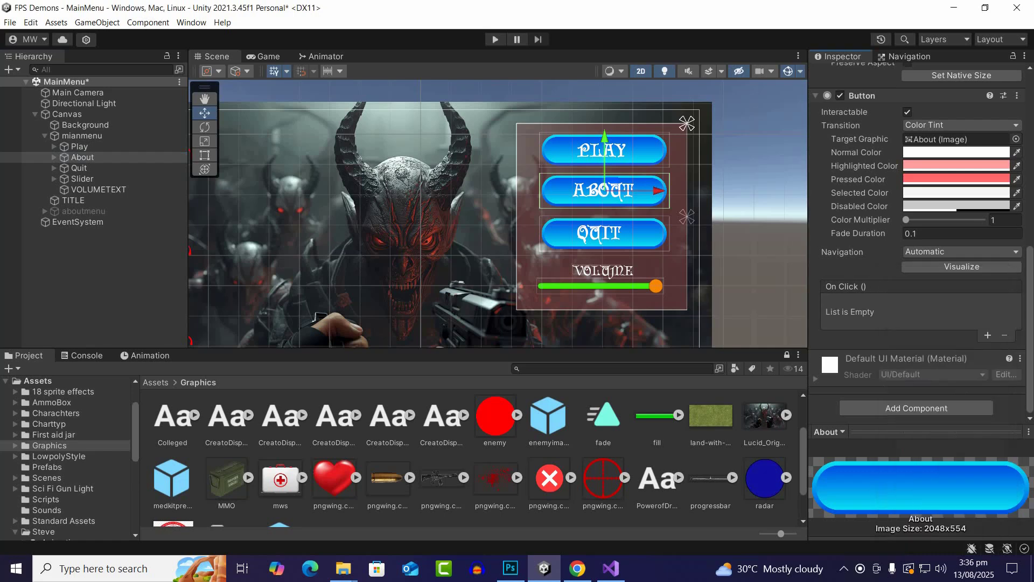
scroll(922, 243, "up", 7)
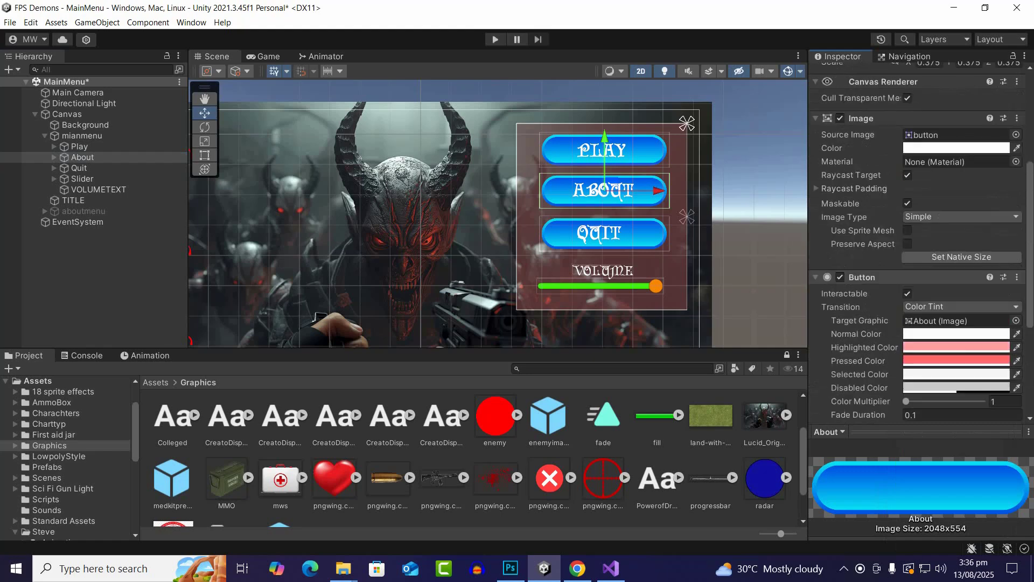
scroll(921, 242, "up", 5)
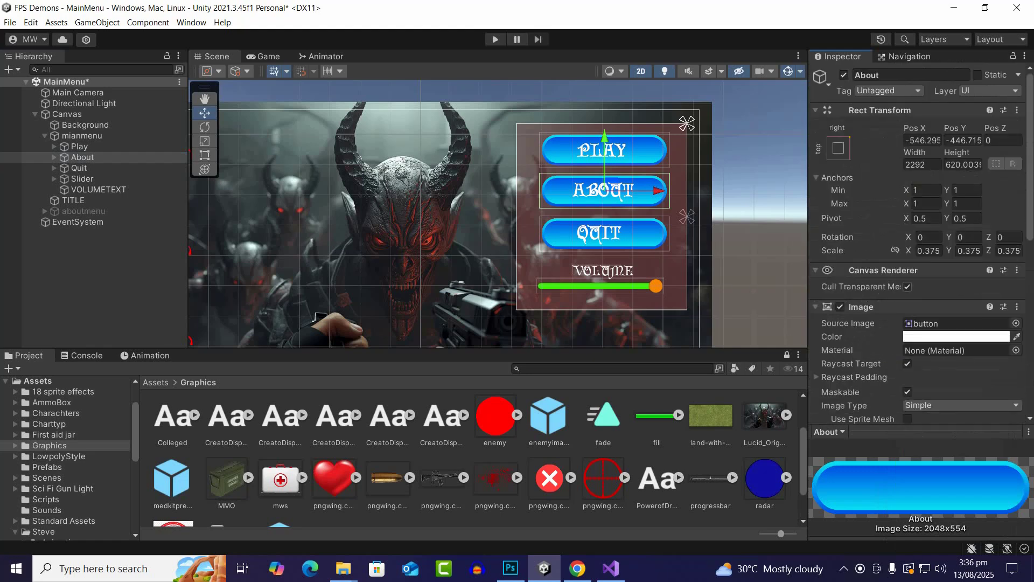
scroll(922, 243, "down", 7)
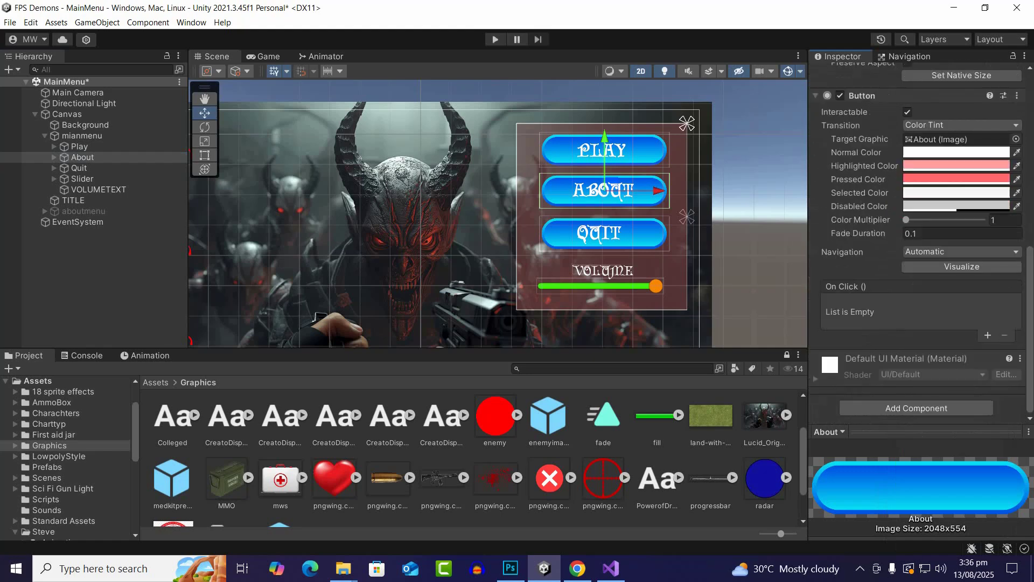
left_click(916, 408)
type("c")
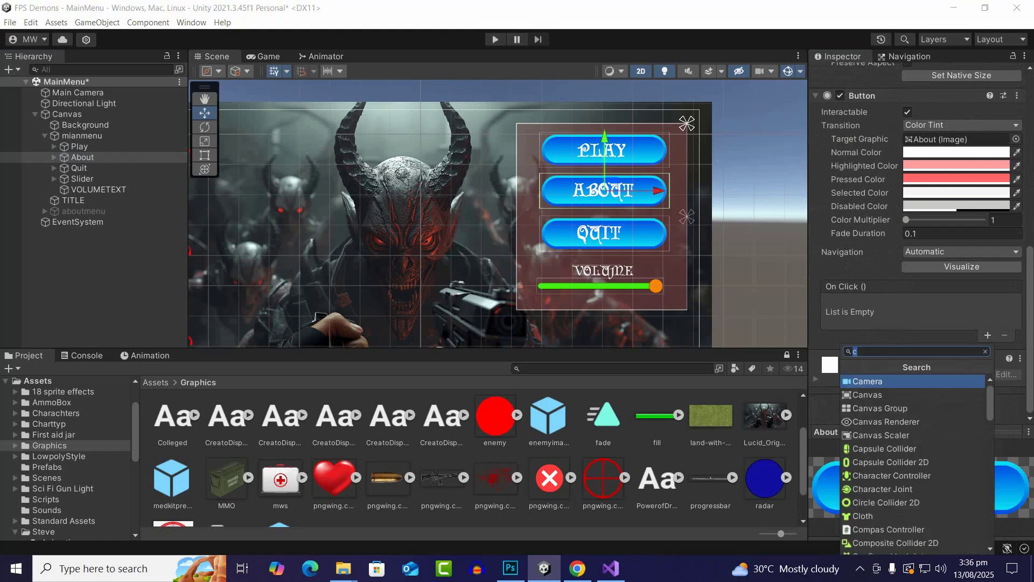
scroll(914, 448, "down", 4)
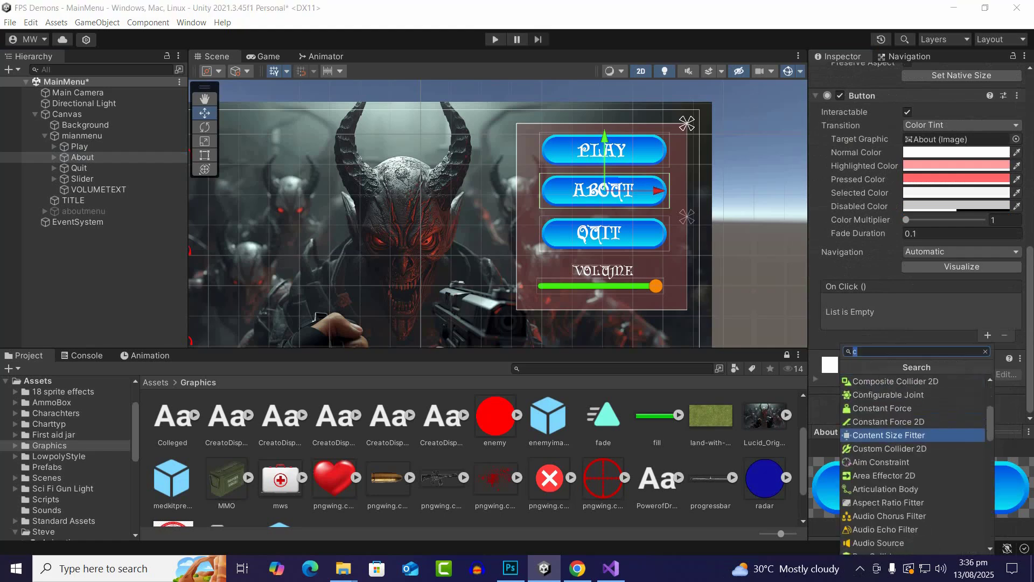
scroll(916, 462, "down", 5)
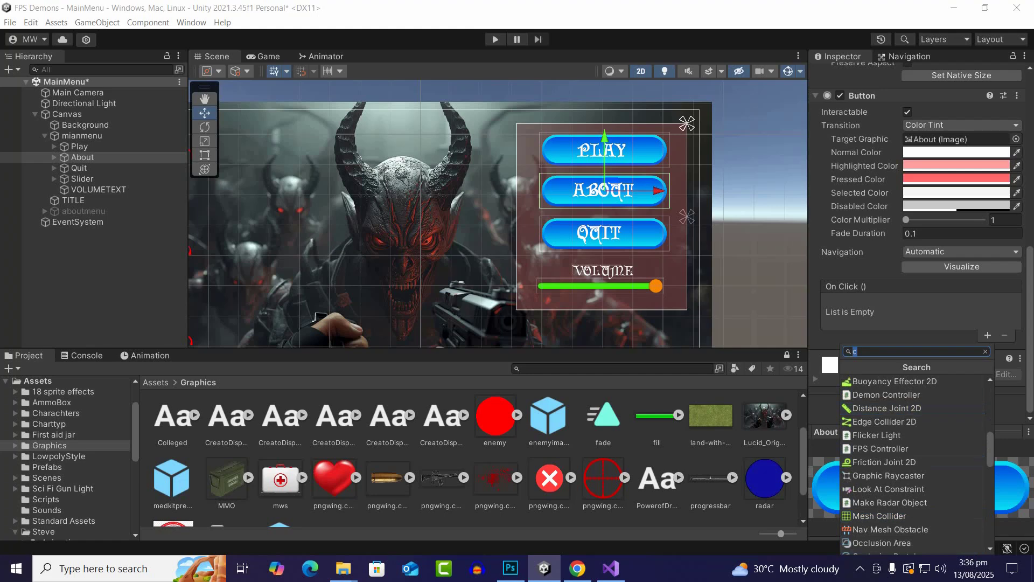
key("Escape")
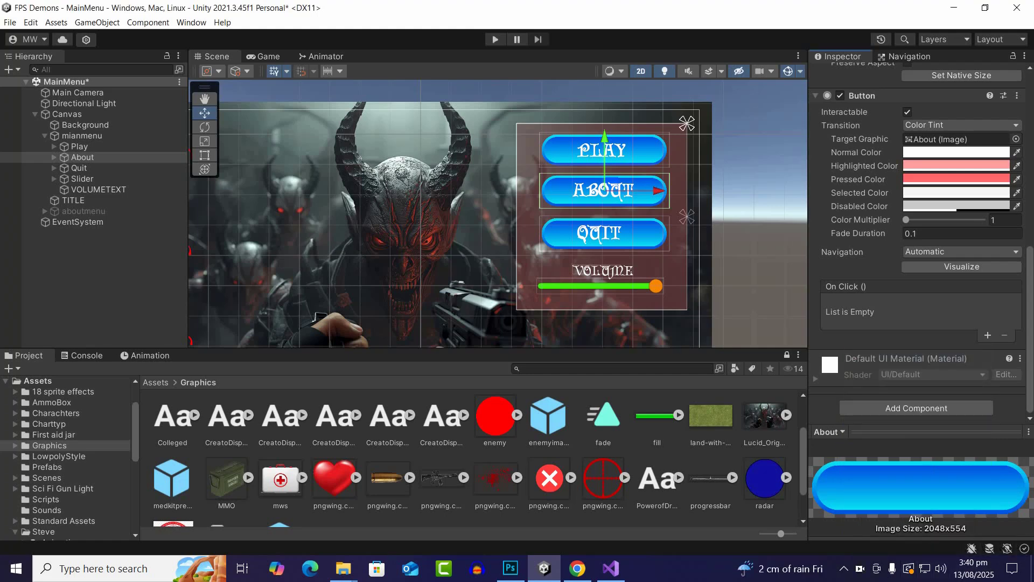
Add an On Click event to the About button that calls GameObject.SetActive on aboutmenu with the value enabled
left_click(987, 335)
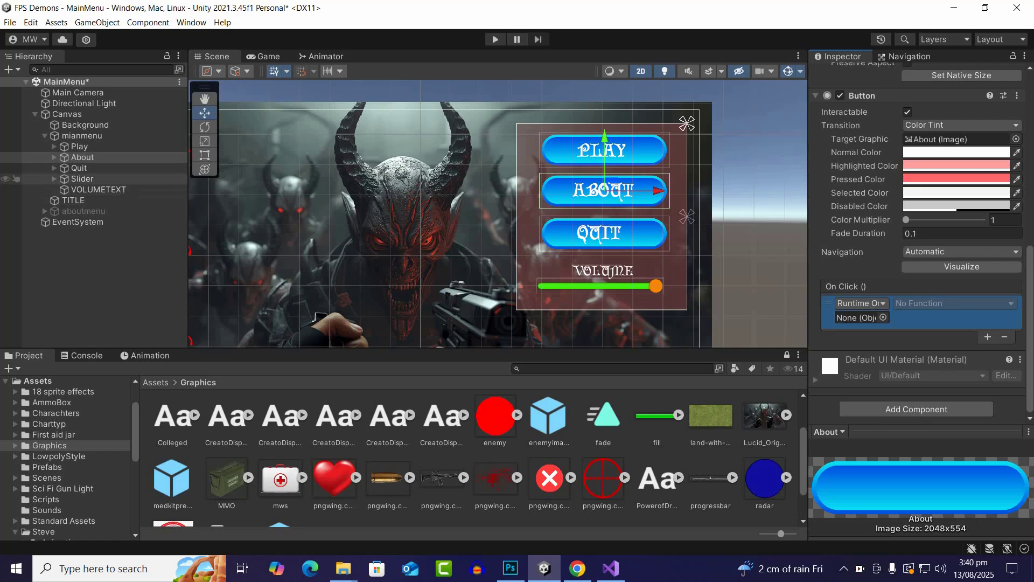
left_click_drag(83, 210, 860, 317)
left_click(954, 304)
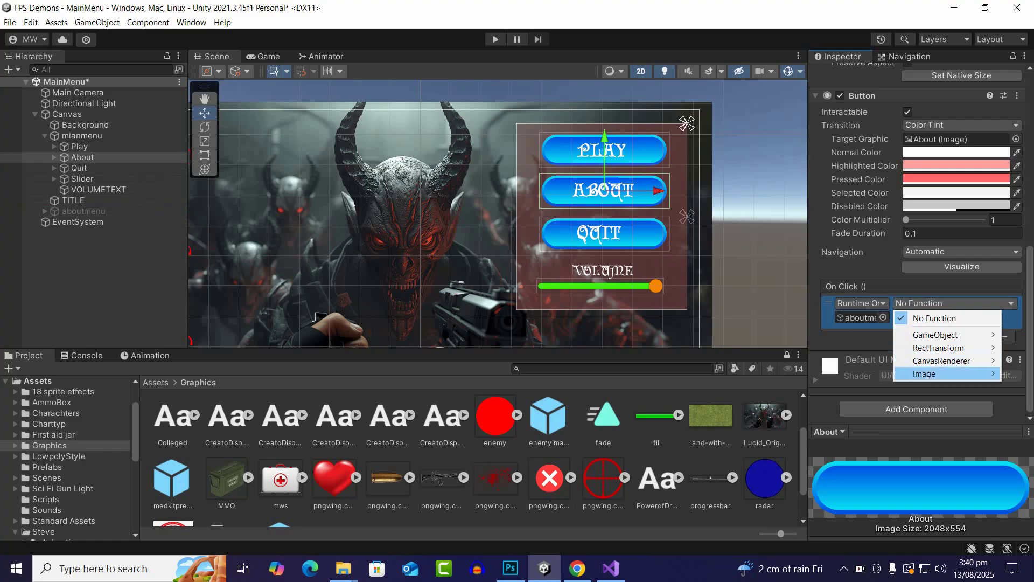
mouse_move(943, 335)
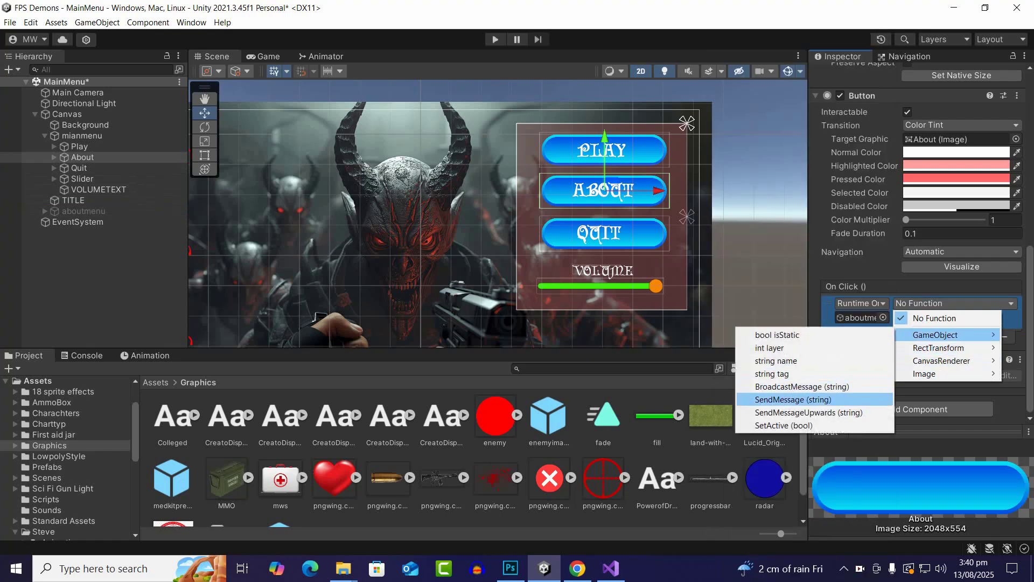
left_click(784, 425)
left_click(898, 318)
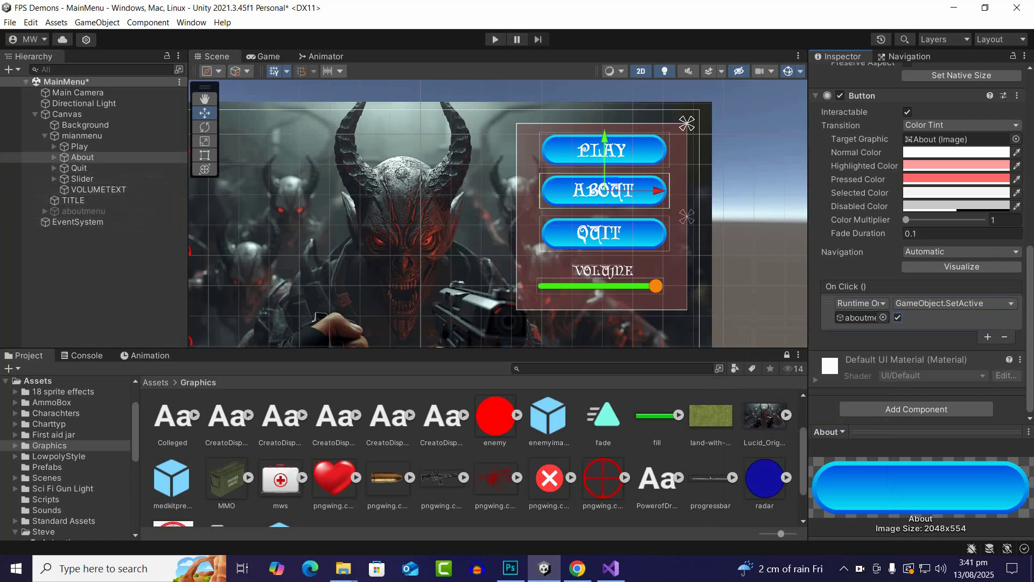
Add a second On Click event to the About button that calls GameObject.SetActive on mianmenu with the value disabled
left_click(988, 337)
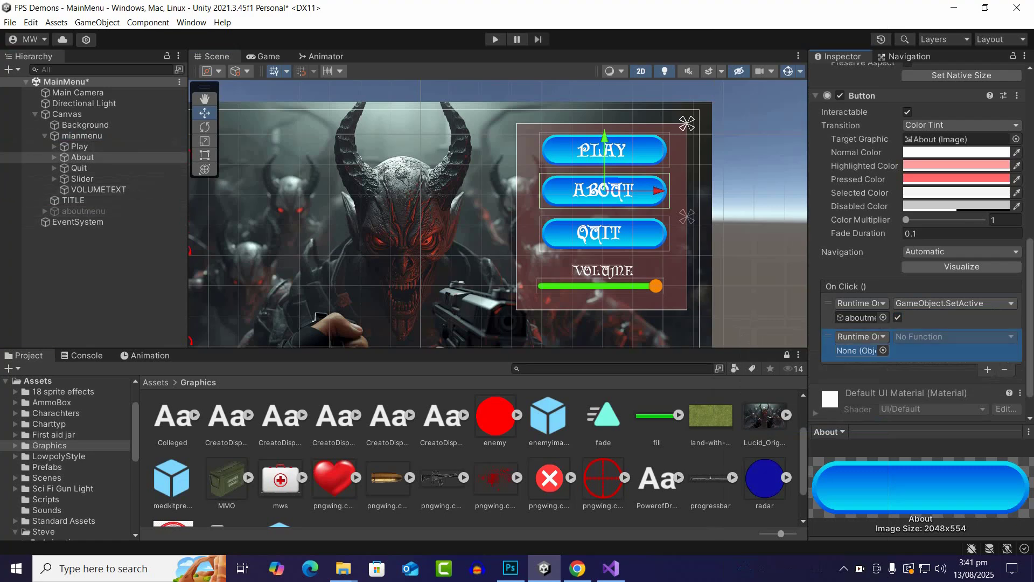
left_click_drag(82, 136, 856, 351)
left_click(953, 337)
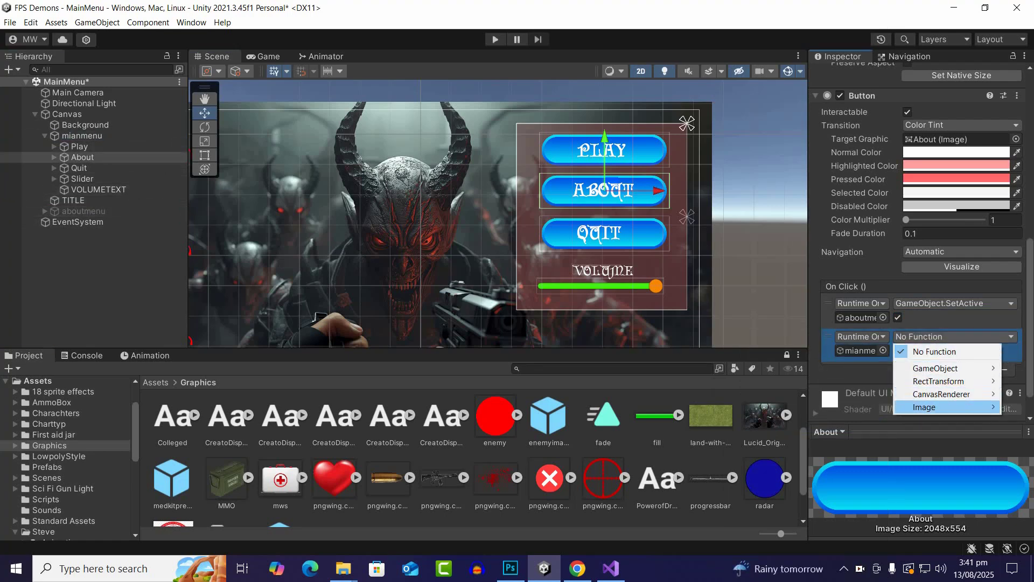
mouse_move(935, 368)
left_click(784, 459)
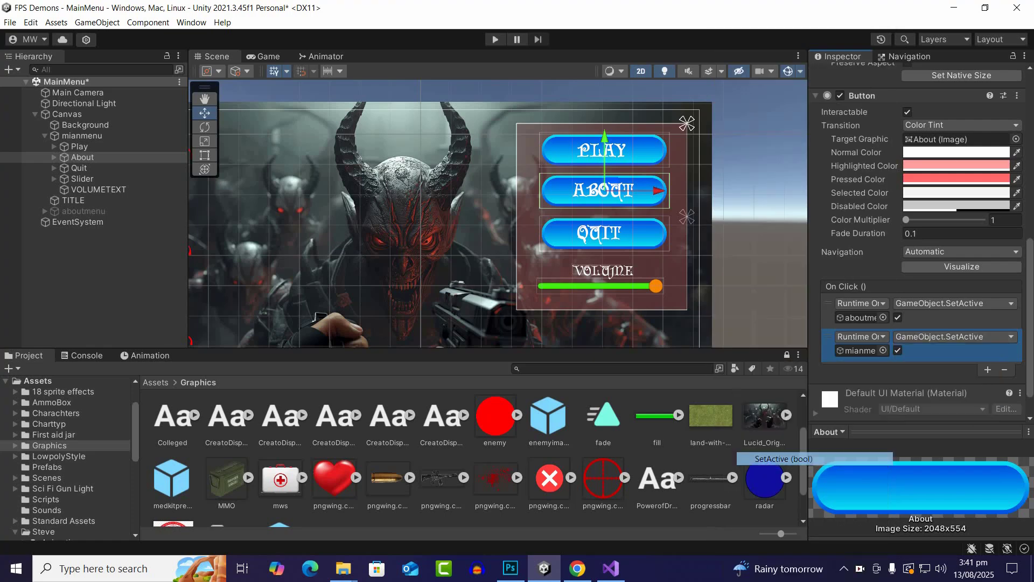
left_click(898, 350)
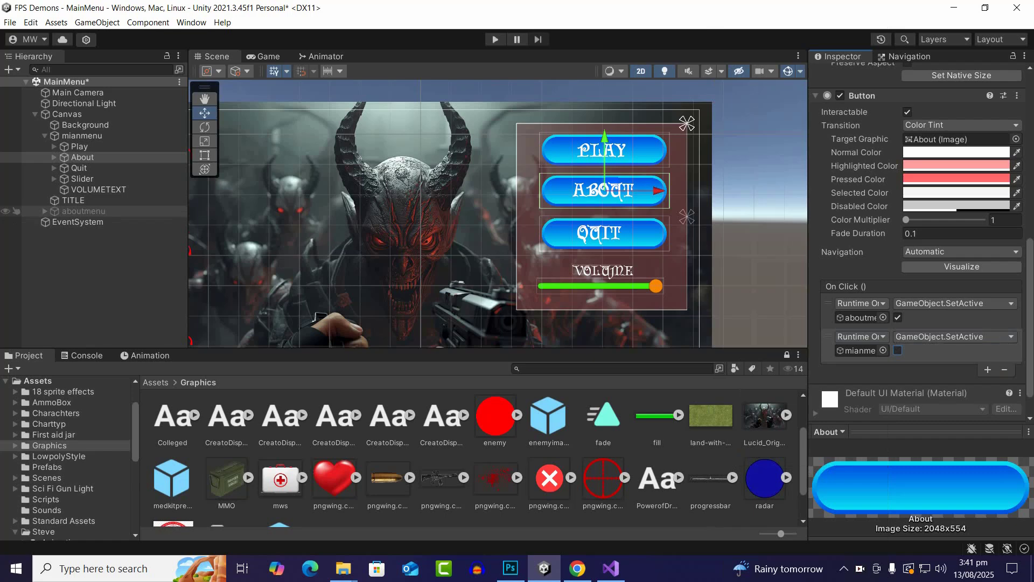
Deactivate the mianmenu panel and activate the aboutmenu panel for editing
left_click(82, 135)
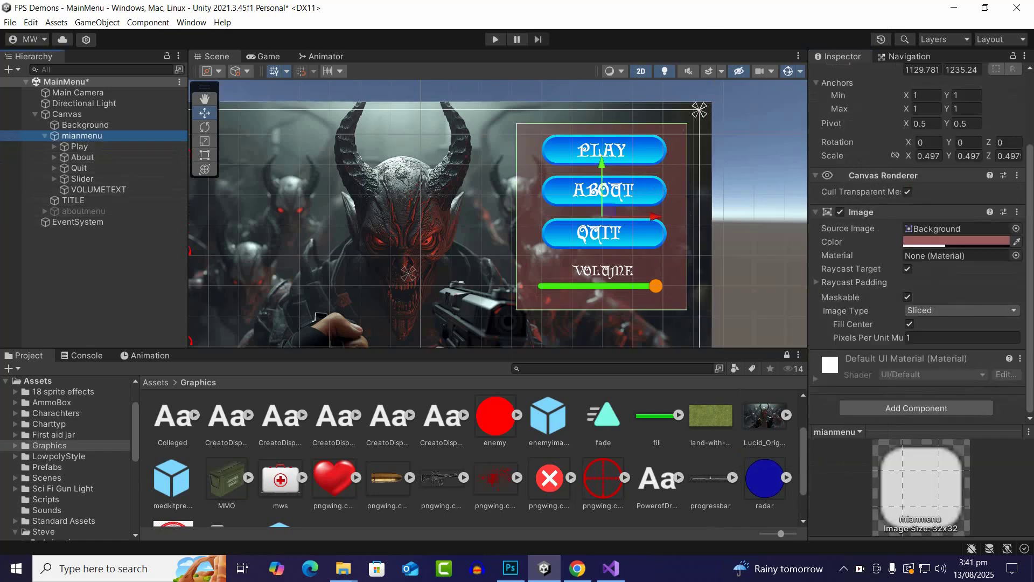
scroll(916, 216, "up", 3)
left_click(844, 75)
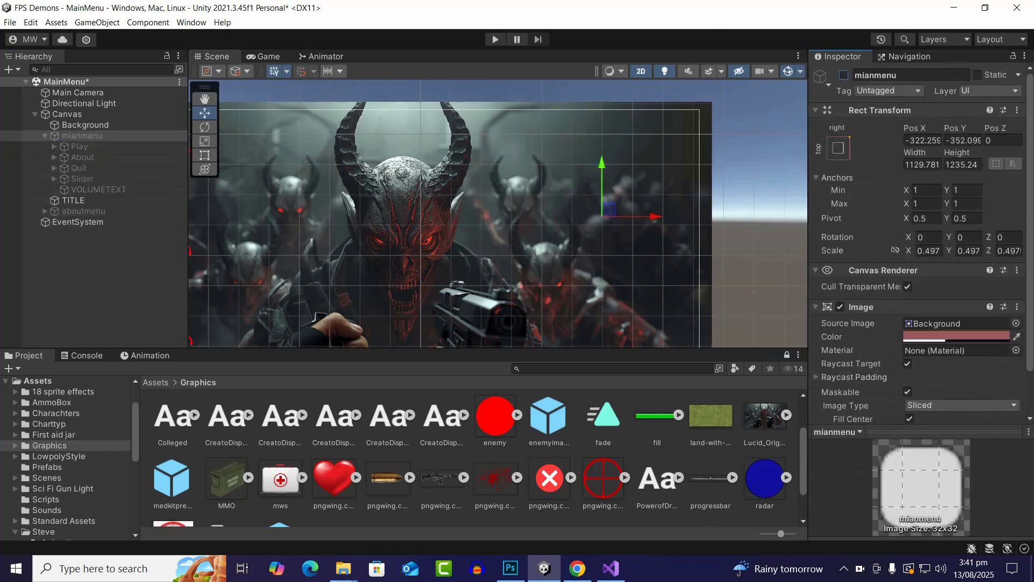
left_click(84, 211)
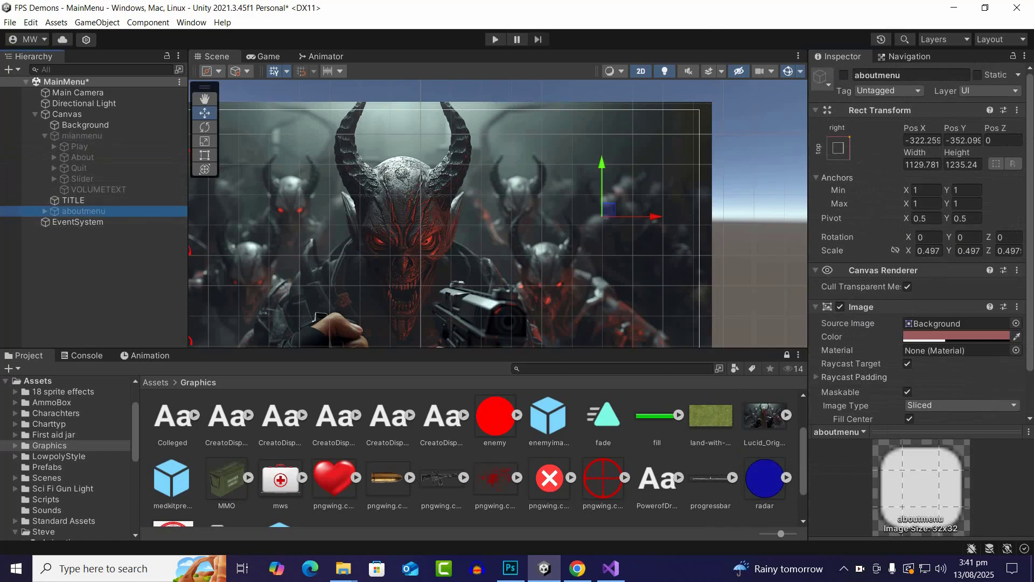
left_click(844, 75)
Move the Back button's quittext label slightly to the right, to Pos X 118, to center it on the button
left_click(604, 284)
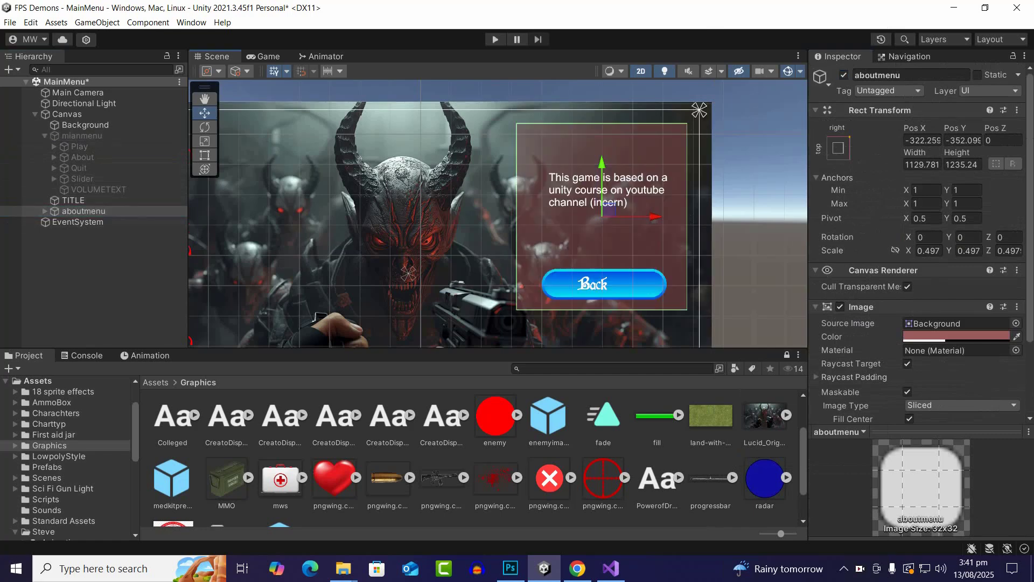
left_click(604, 284)
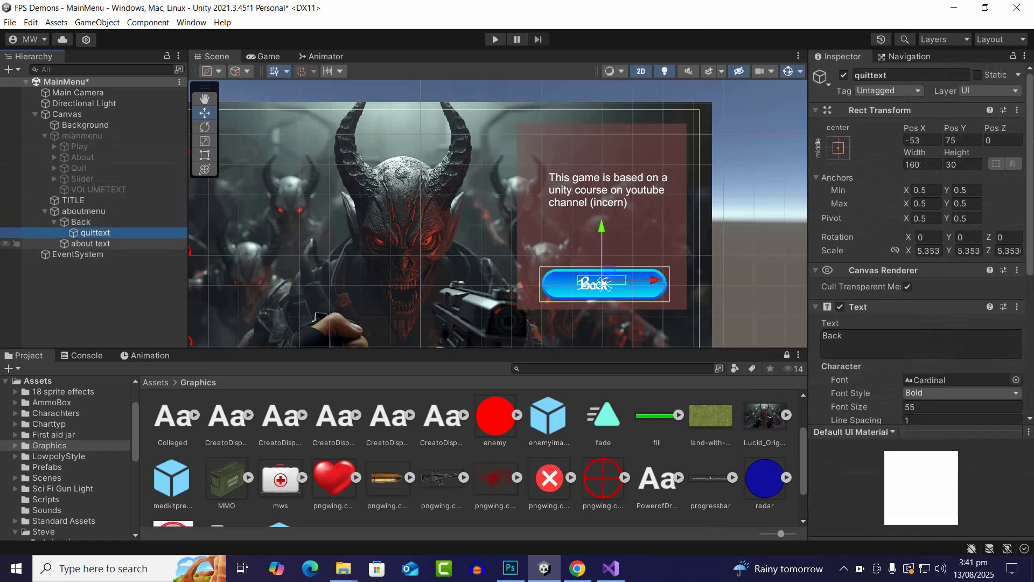
left_click_drag(603, 285, 611, 282)
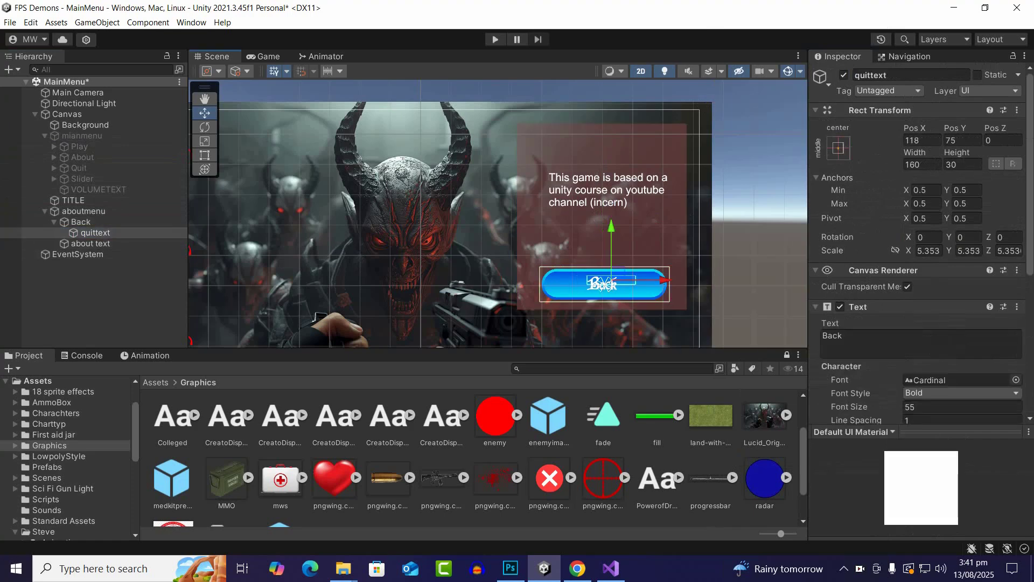
Add an On Click event to the Back button that calls GameObject.SetActive on mianmenu with the value enabled
left_click(81, 222)
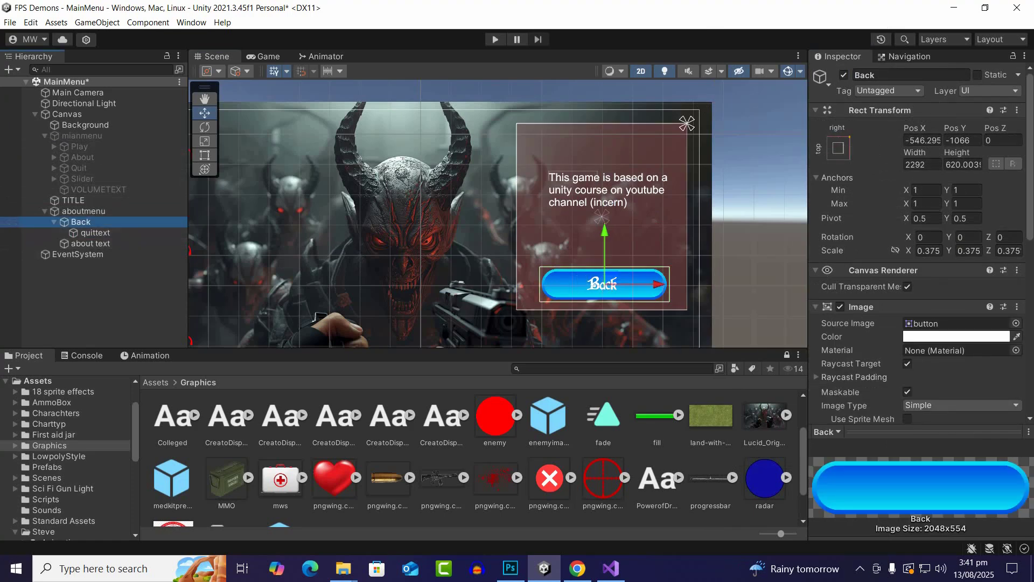
scroll(921, 269, "down", 9)
scroll(921, 242, "down", 2)
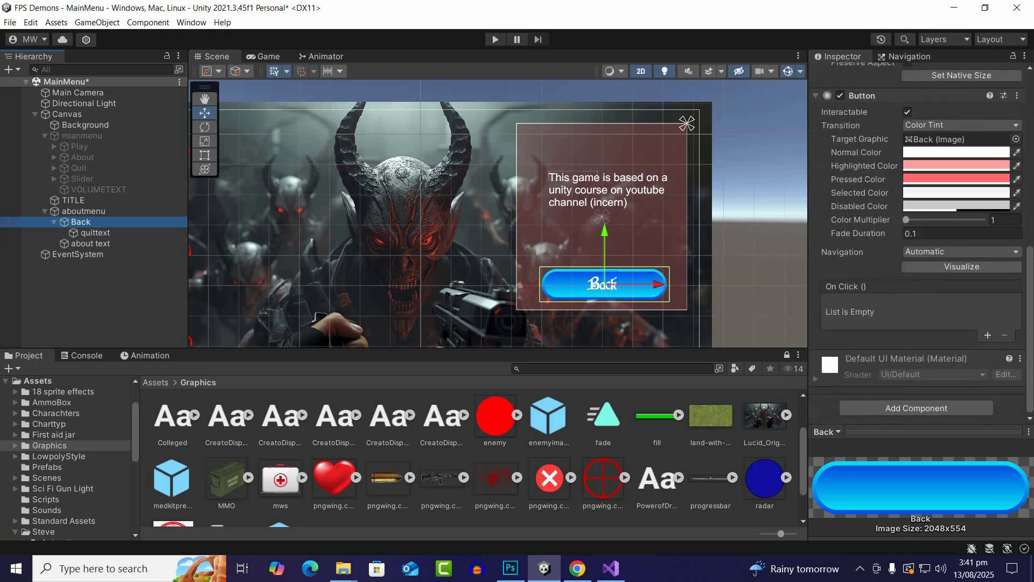
left_click(988, 335)
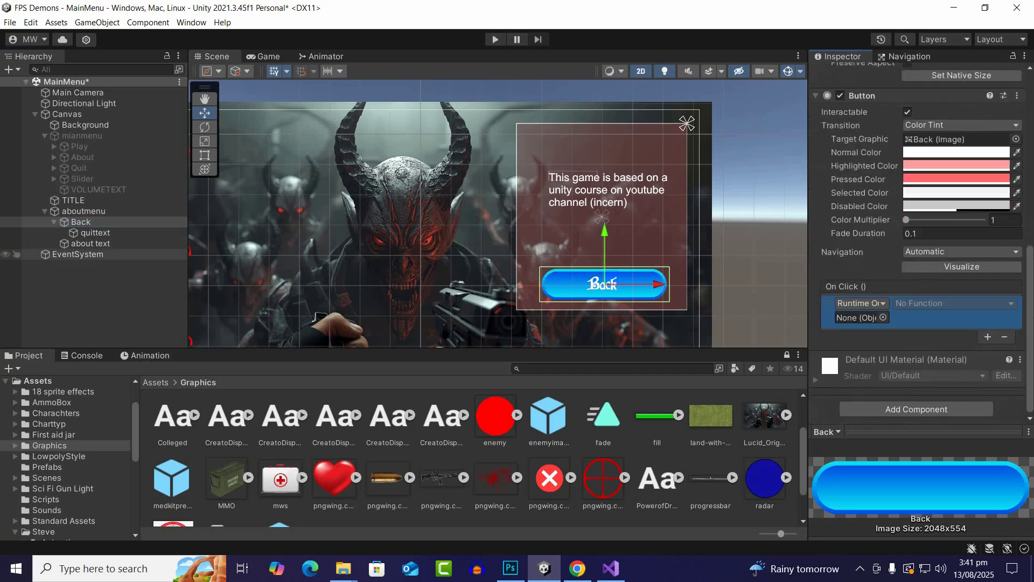
left_click_drag(81, 135, 860, 317)
left_click(954, 303)
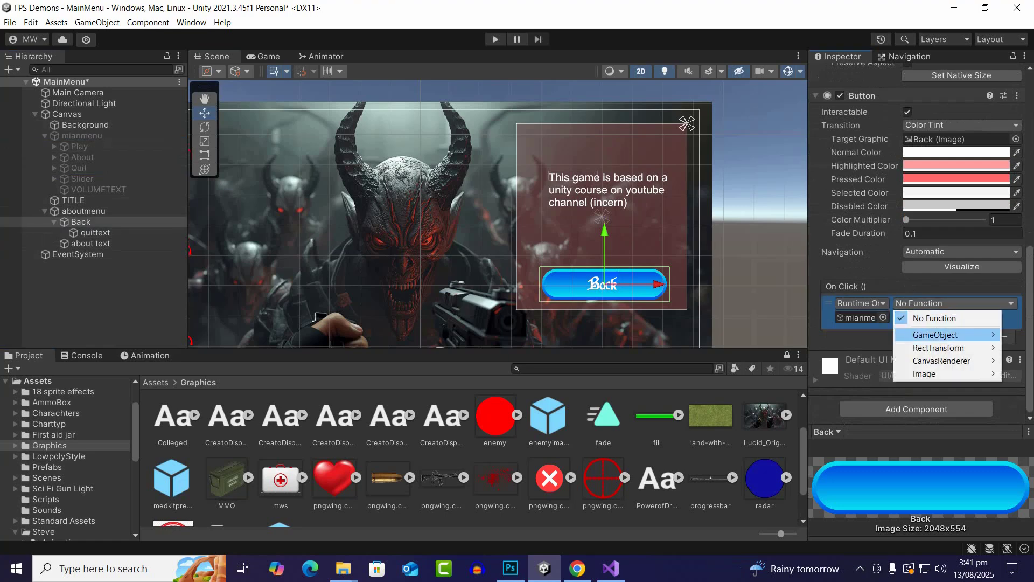
mouse_move(943, 335)
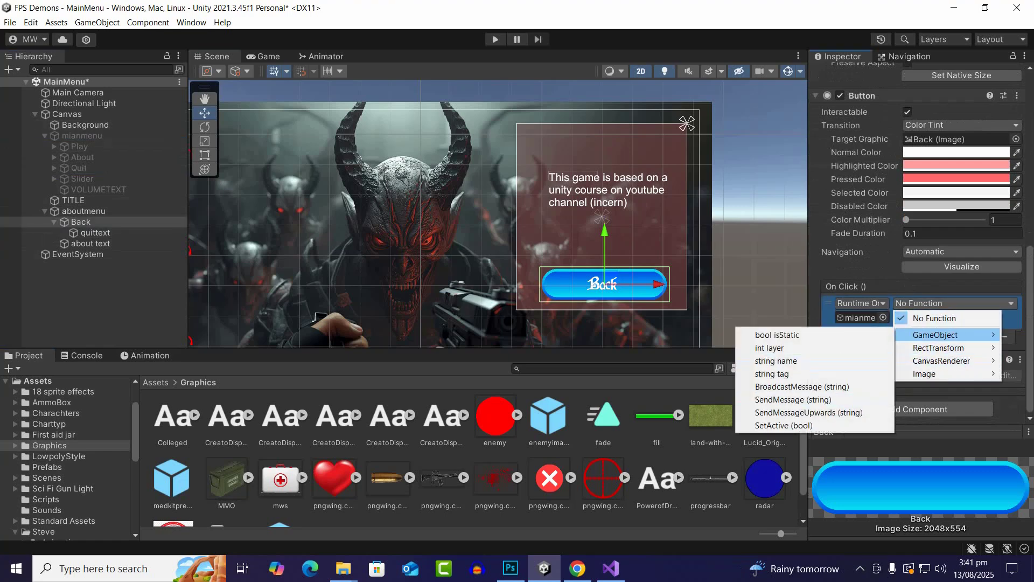
left_click(784, 425)
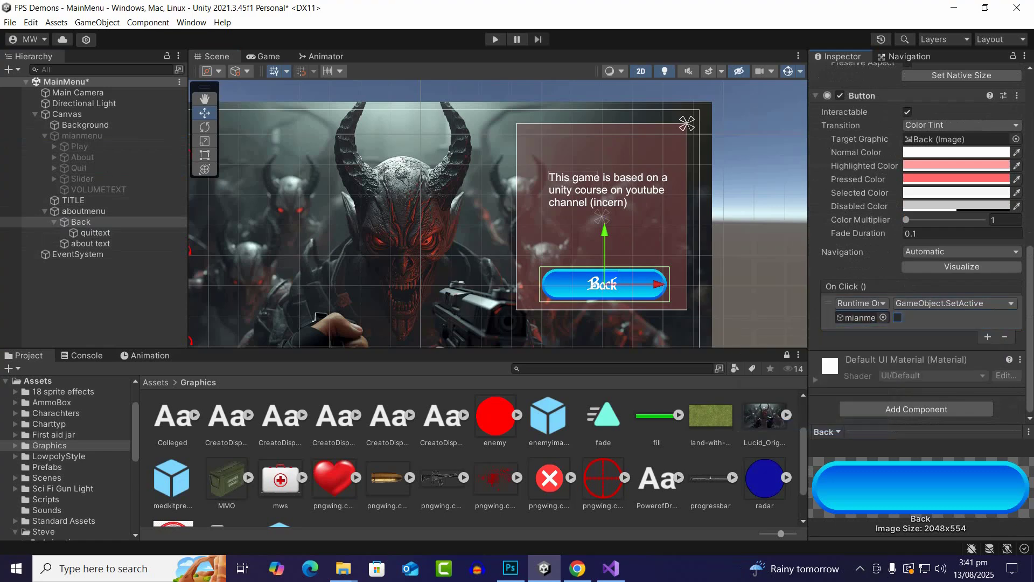
Add a second On Click event to the Back button that calls GameObject.SetActive on aboutmenu with the value disabled
left_click(988, 337)
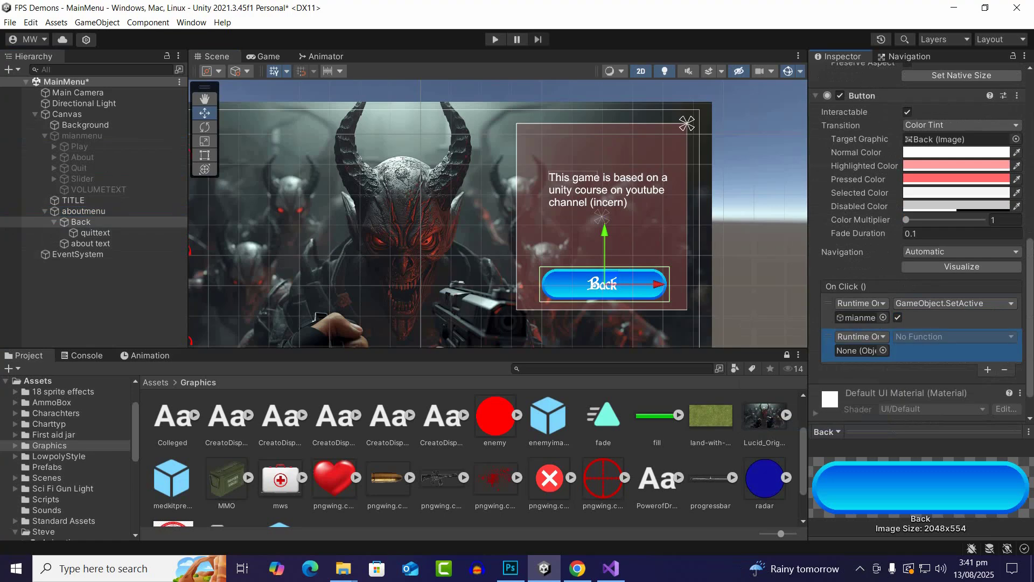
left_click_drag(83, 212, 859, 350)
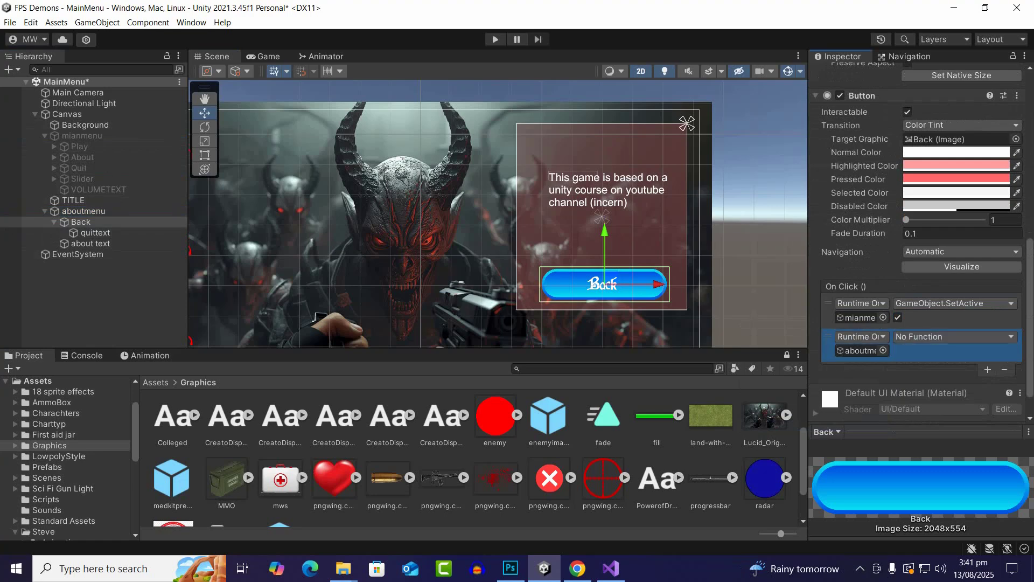
left_click(954, 337)
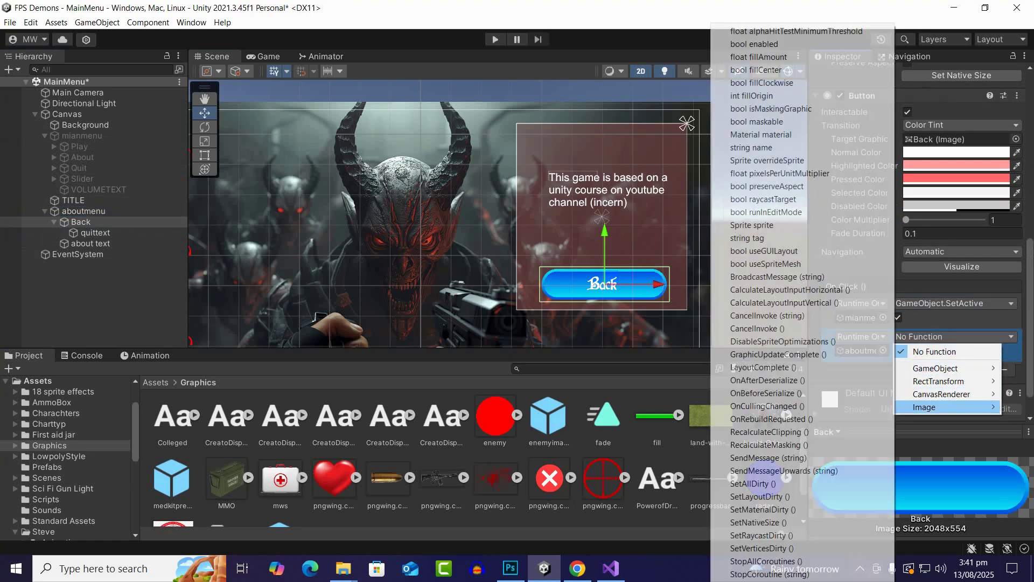
mouse_move(938, 368)
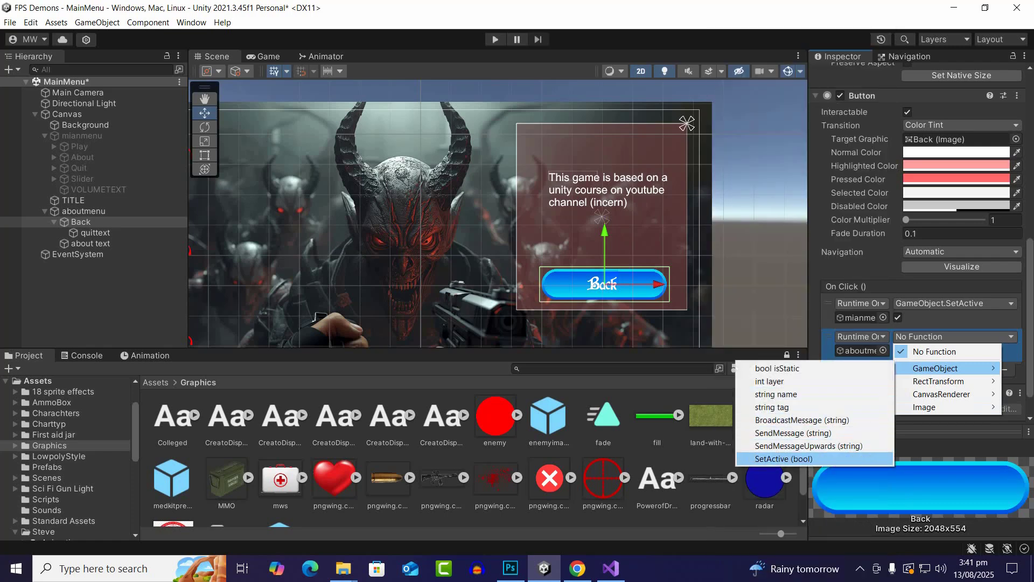
left_click(783, 459)
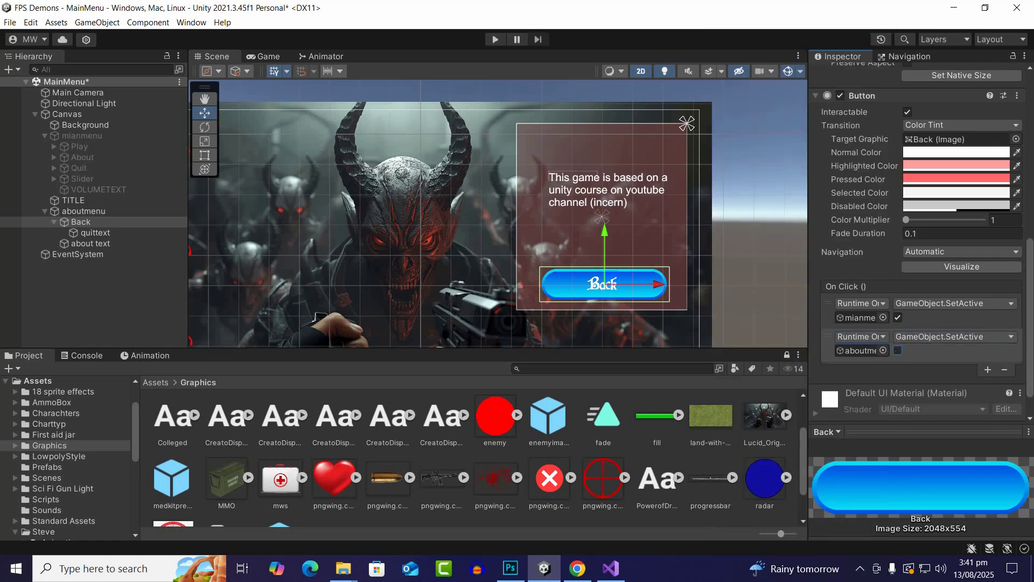
Deactivate the aboutmenu panel and save the MainMenu scene
left_click(84, 211)
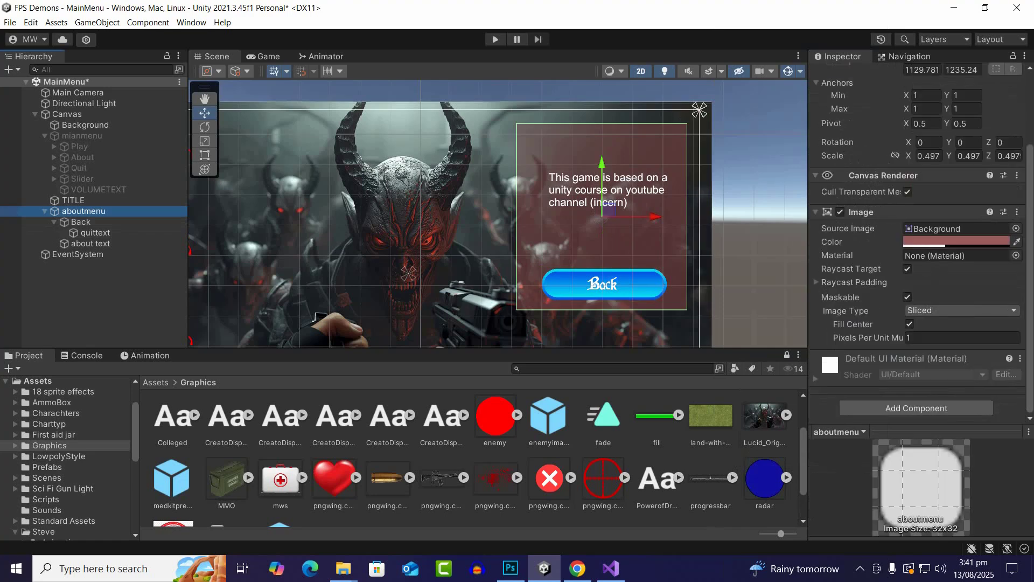
scroll(916, 216, "up", 3)
left_click(844, 75)
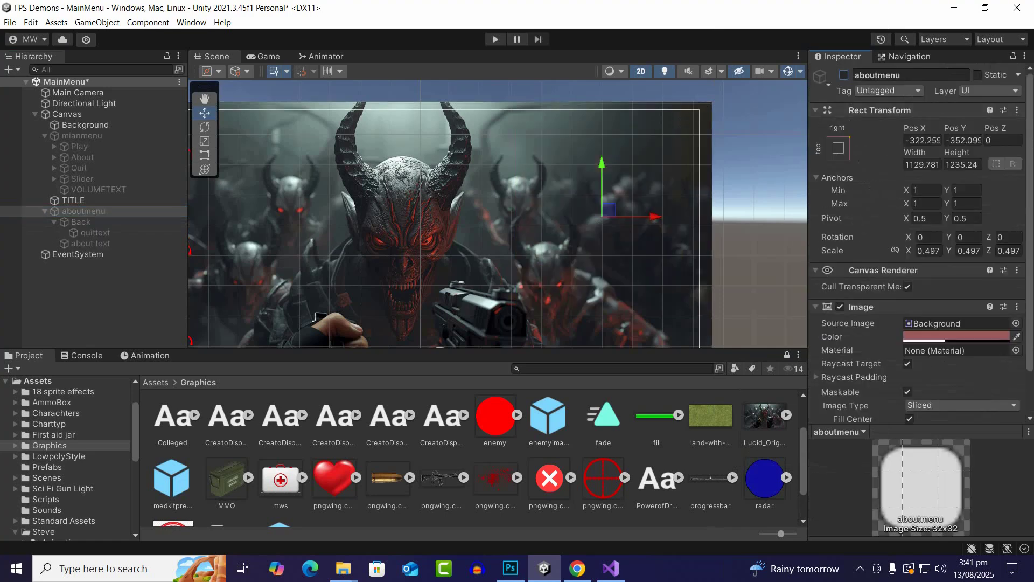
key("ctrl+s")
Run the scene briefly, stop it, and activate the mianmenu panel
key("ctrl+p")
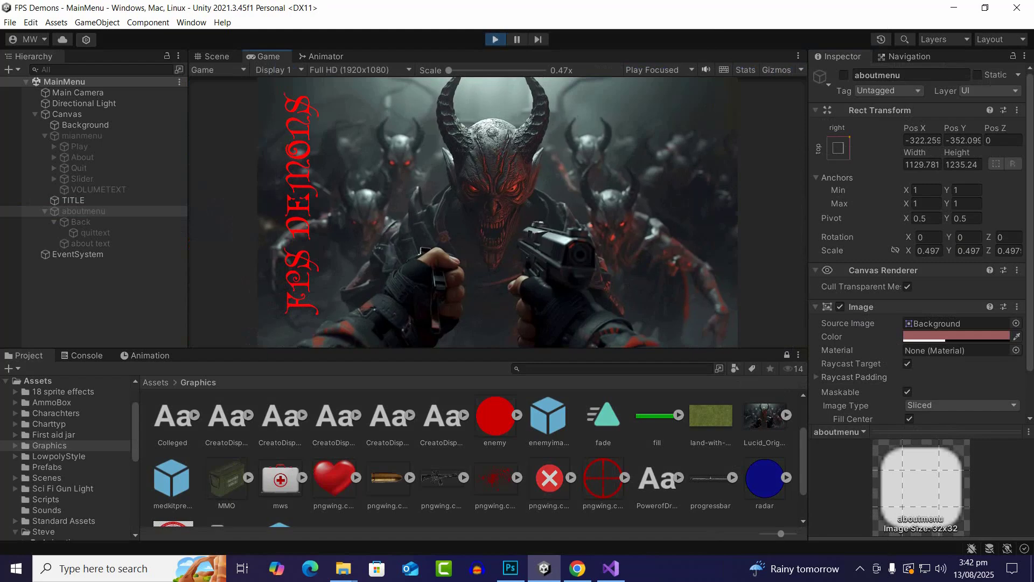
key("ctrl+p")
left_click(82, 135)
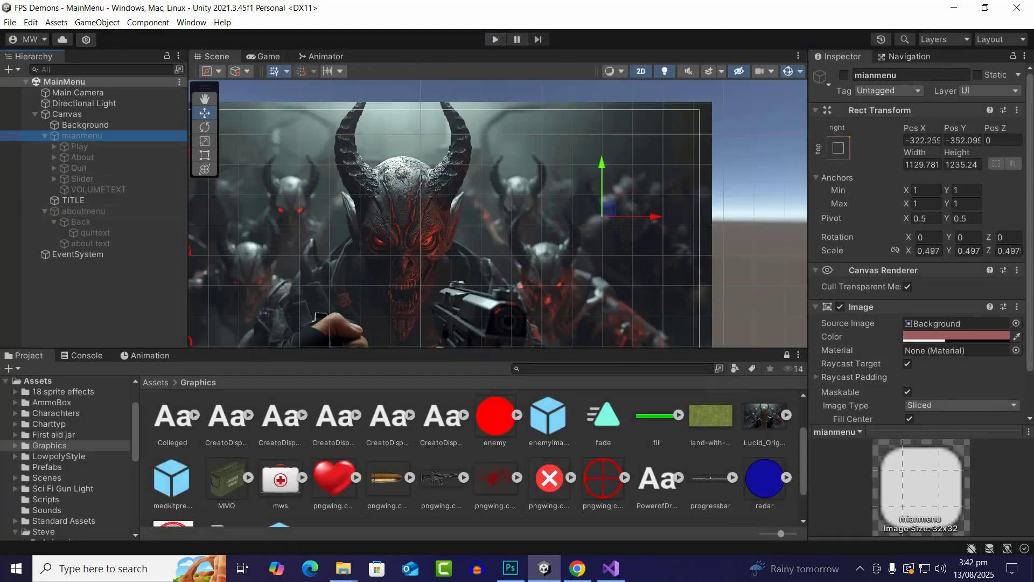
key("alt+shift+a")
Run the scene and test switching between the main menu and about panels twice with the About and Back buttons
key("ctrl+p")
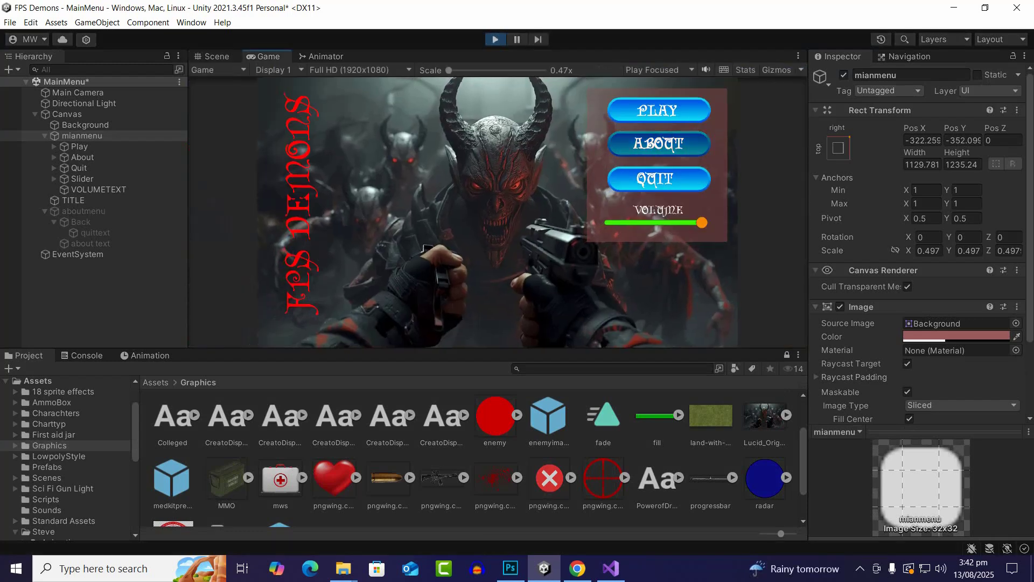
left_click(659, 144)
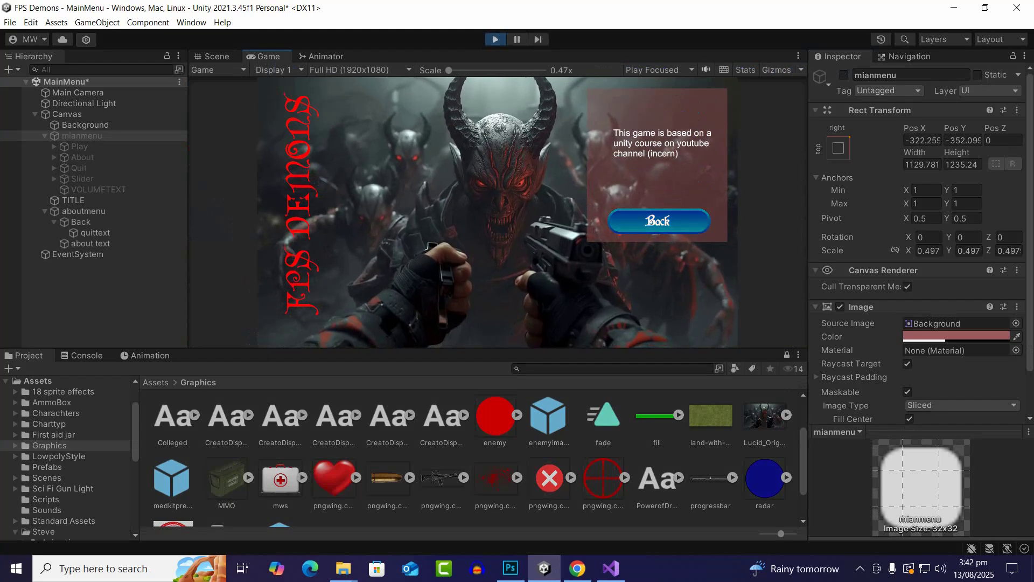
left_click(659, 221)
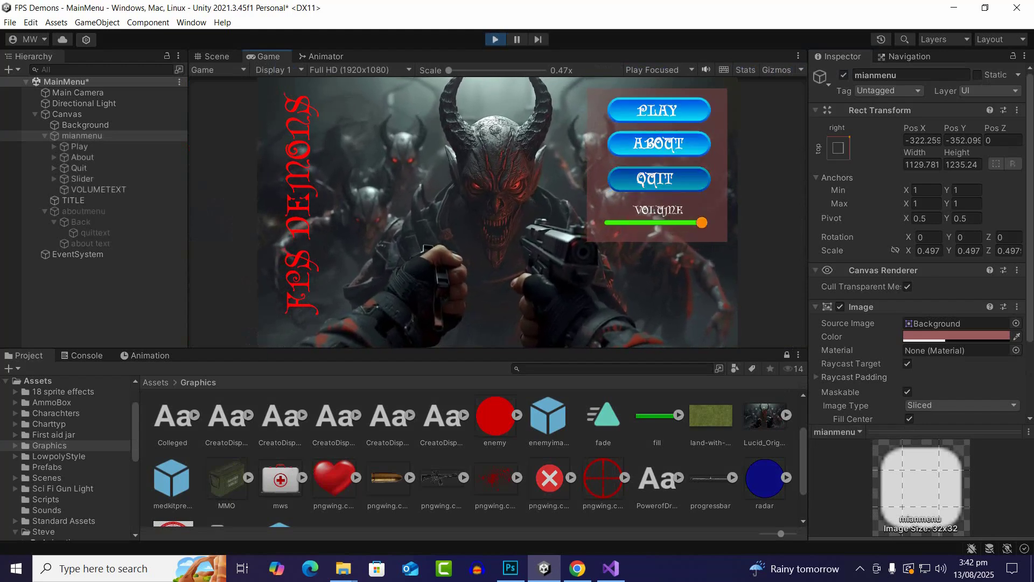
left_click(658, 143)
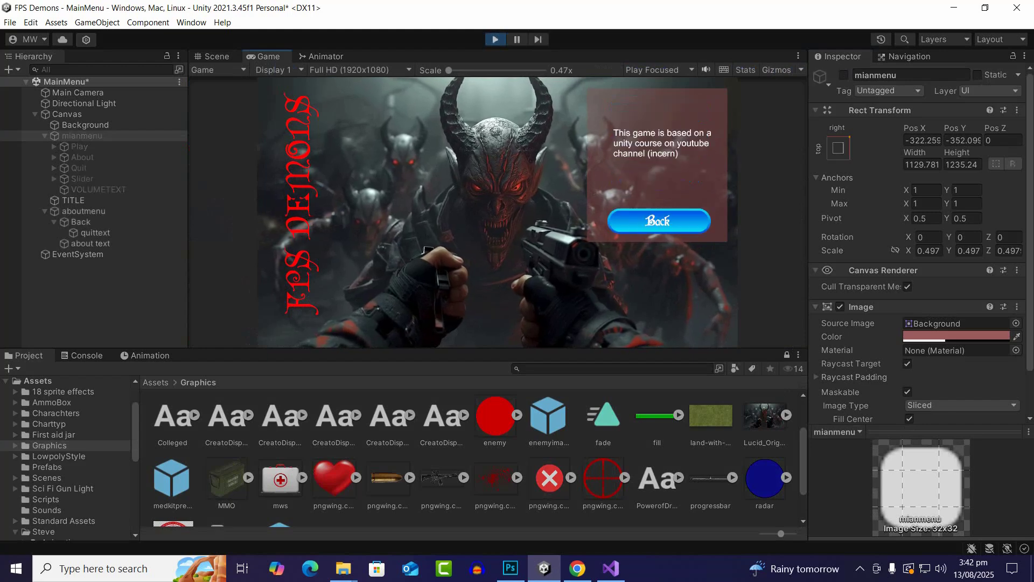
left_click(658, 221)
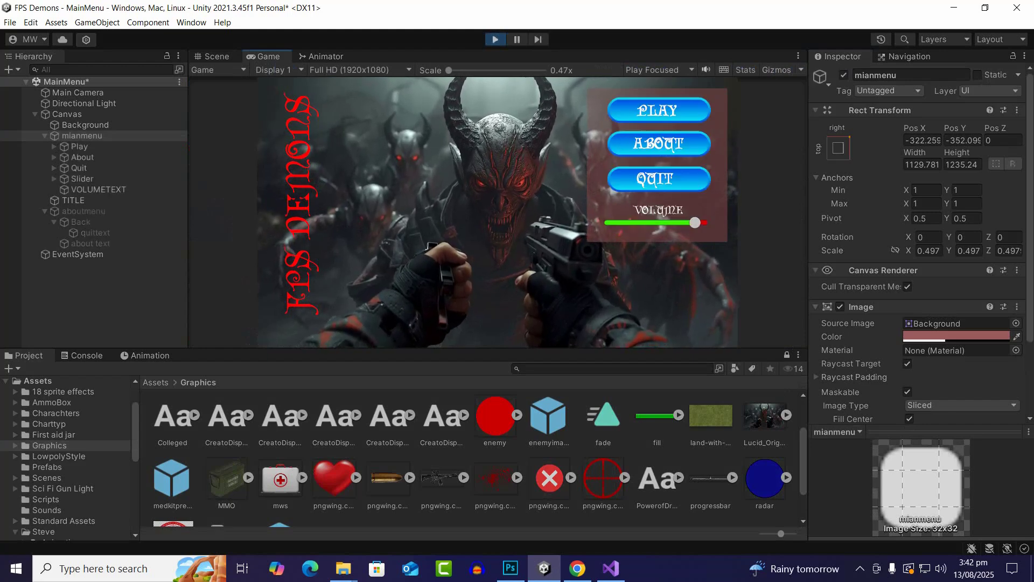